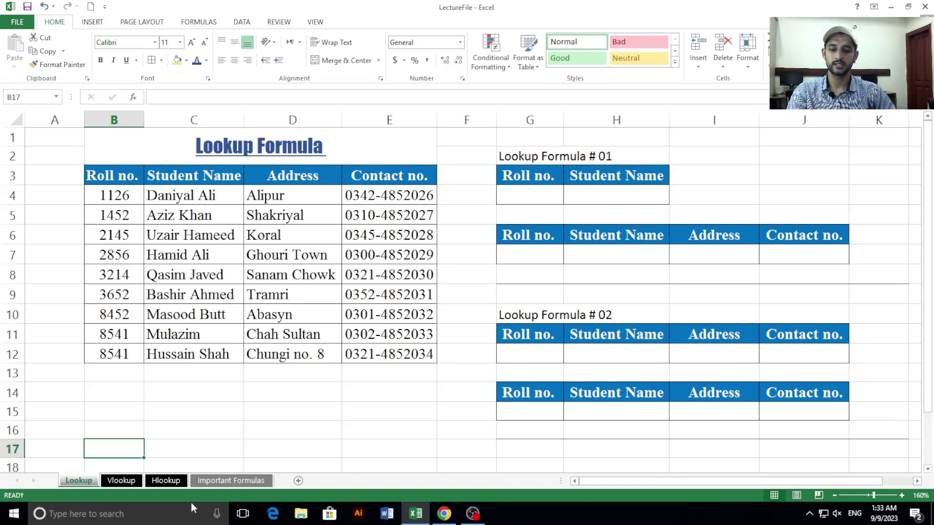
Step: Glance at the Important Formulas sheet, return to the Lookup sheet and review each column of the student table
{"action": "left_click", "coordinate": [206, 483]}
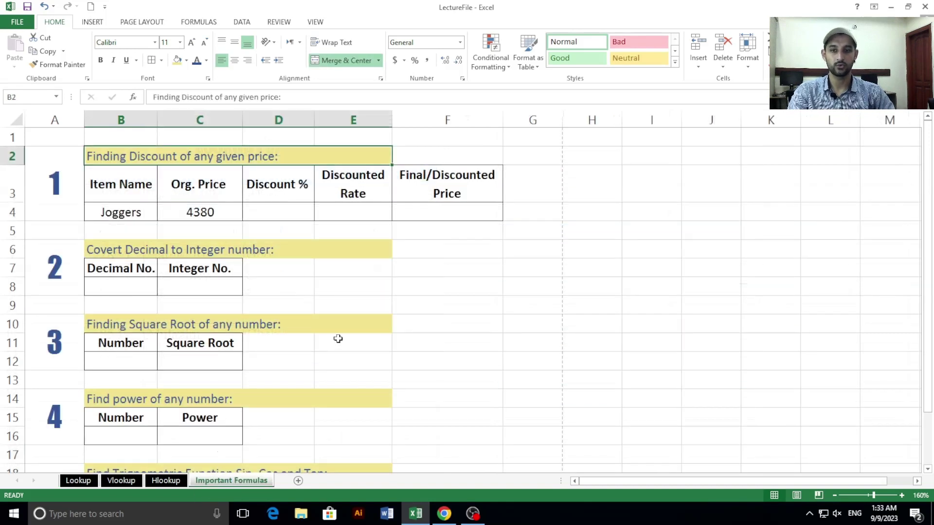
{"action": "left_click", "coordinate": [81, 481]}
{"action": "left_click", "coordinate": [269, 381]}
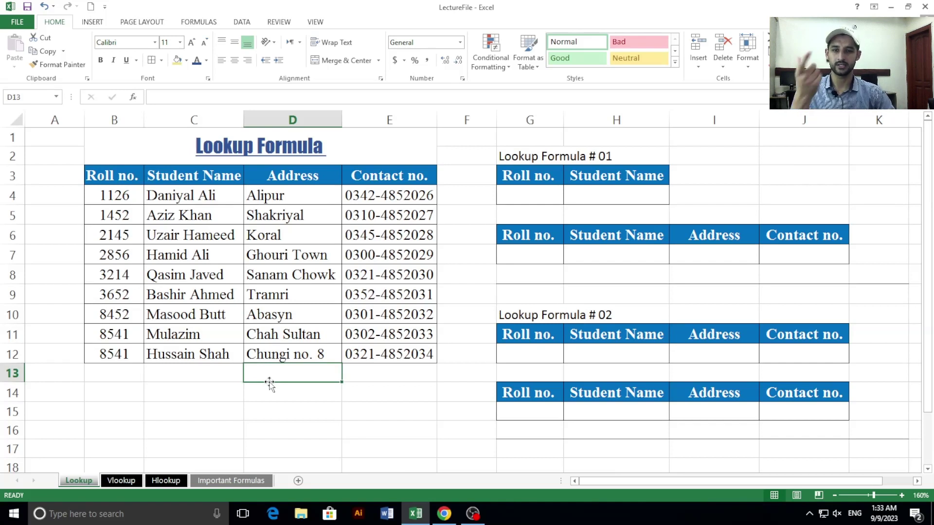
{"action": "left_click_drag", "start_coordinate": [113, 180], "coordinate": [369, 353]}
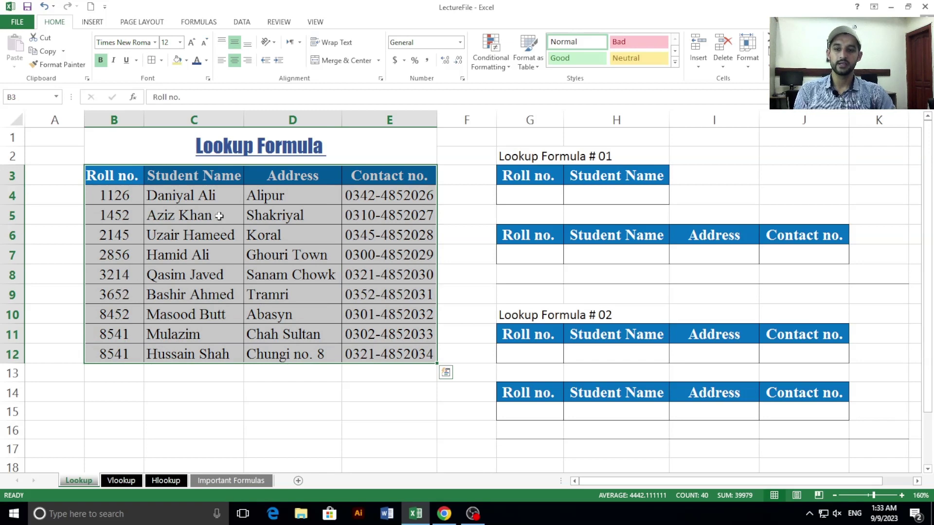
{"action": "left_click", "coordinate": [122, 184]}
{"action": "left_click_drag", "start_coordinate": [116, 198], "coordinate": [125, 354]}
{"action": "left_click_drag", "start_coordinate": [199, 194], "coordinate": [201, 358]}
{"action": "left_click_drag", "start_coordinate": [300, 193], "coordinate": [297, 353]}
{"action": "left_click_drag", "start_coordinate": [391, 195], "coordinate": [395, 355]}
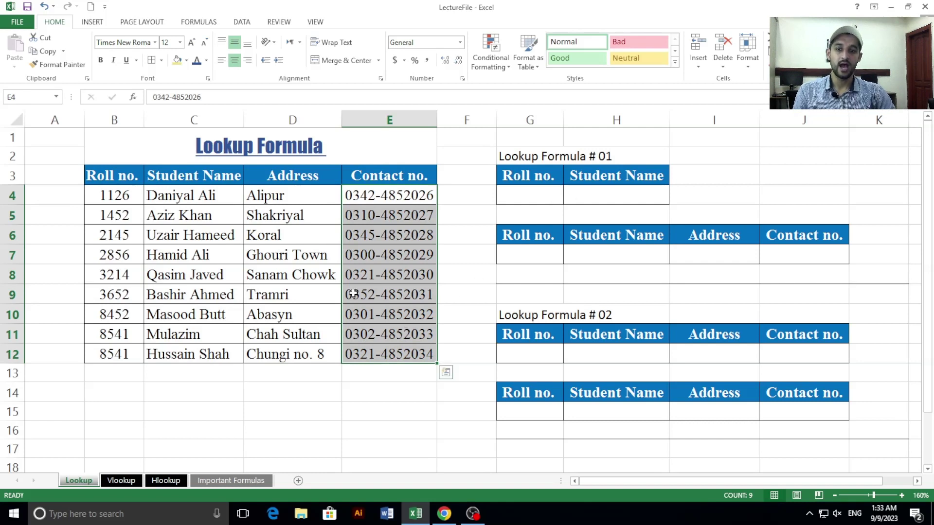
{"action": "left_click", "coordinate": [117, 197]}
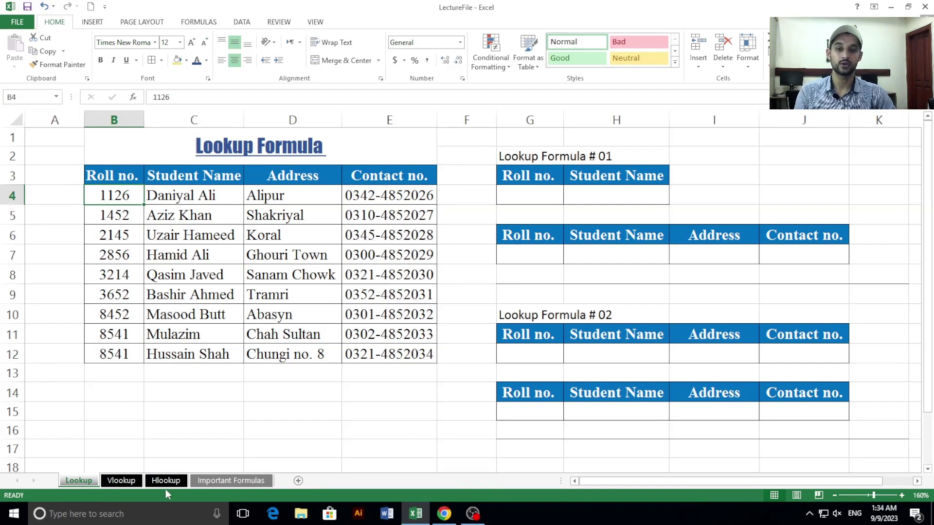
{"action": "left_click", "coordinate": [186, 394]}
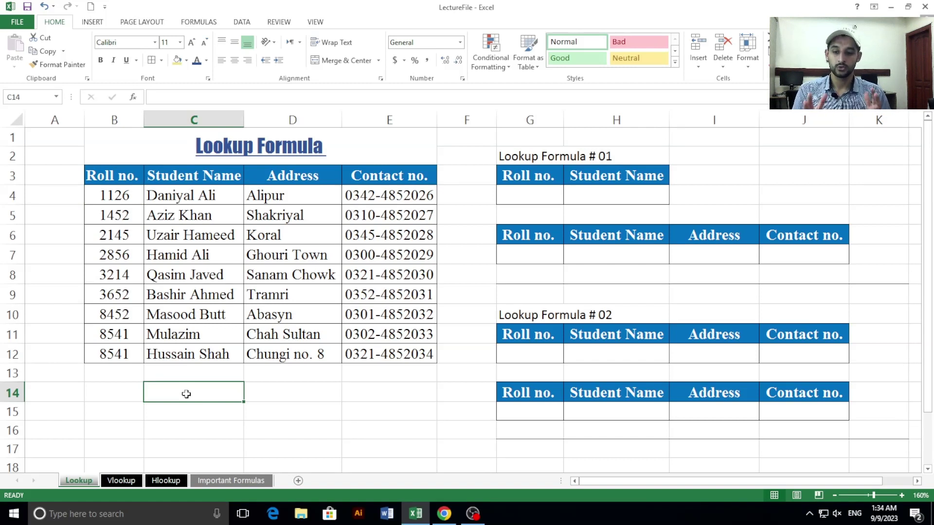
{"action": "left_click", "coordinate": [399, 415]}
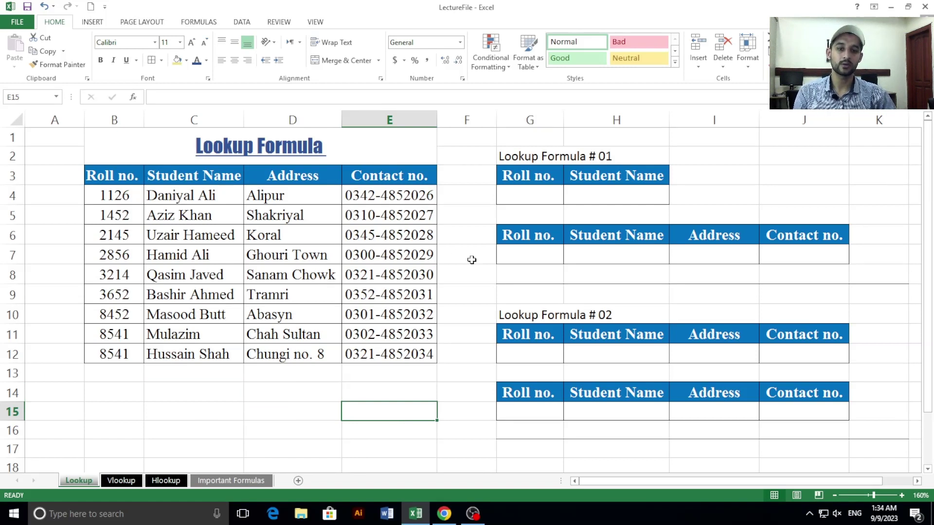
{"action": "left_click", "coordinate": [529, 194]}
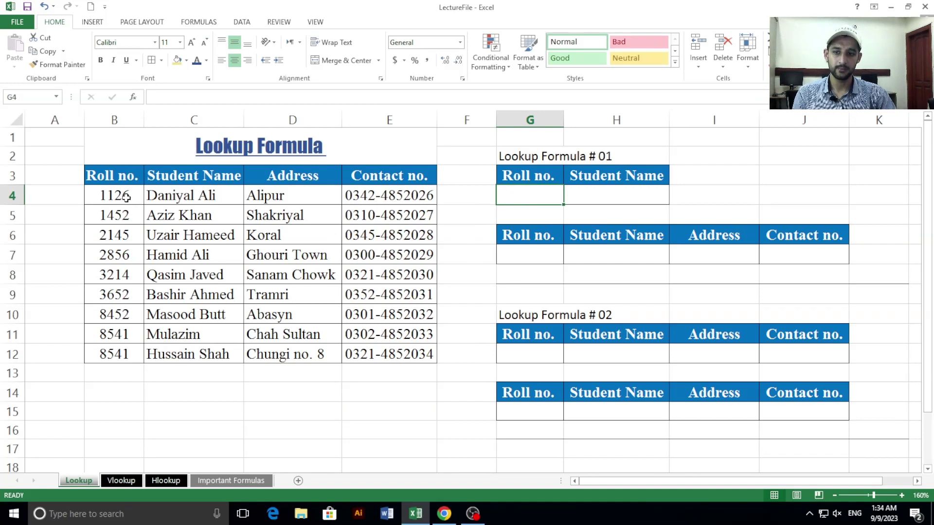
Step: Sort the roll numbers in B4:B12 from smallest to largest, continuing with the current selection only
{"action": "left_click_drag", "start_coordinate": [127, 197], "coordinate": [125, 347]}
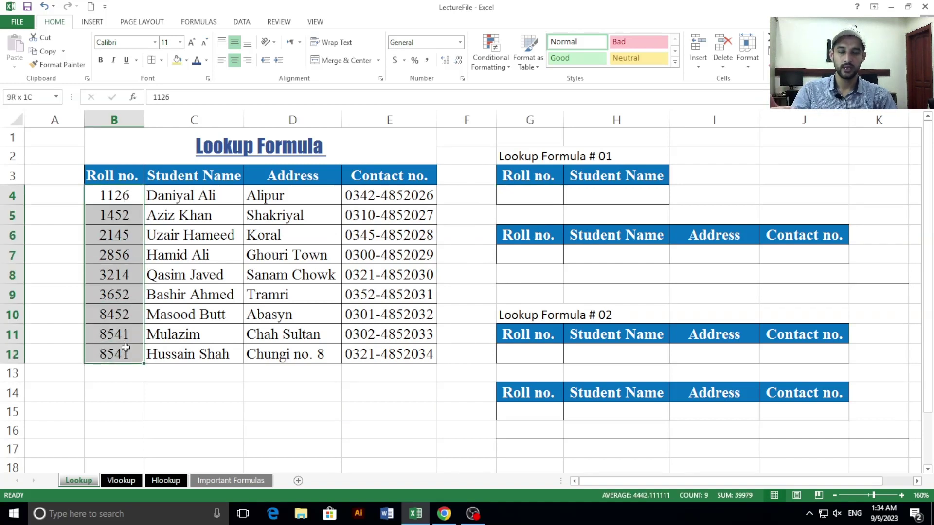
{"action": "left_click_drag", "start_coordinate": [125, 347], "coordinate": [126, 348]}
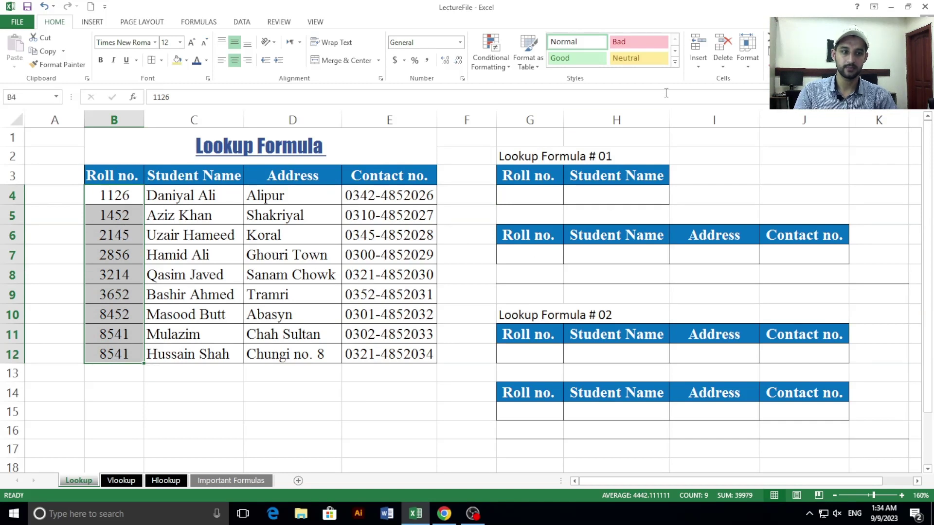
{"action": "left_click", "coordinate": [835, 52]}
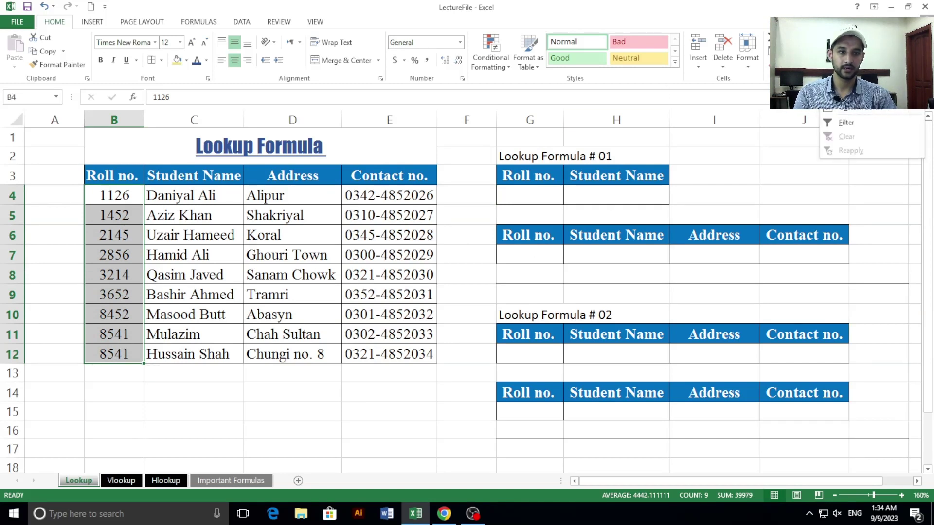
{"action": "left_click", "coordinate": [866, 80]}
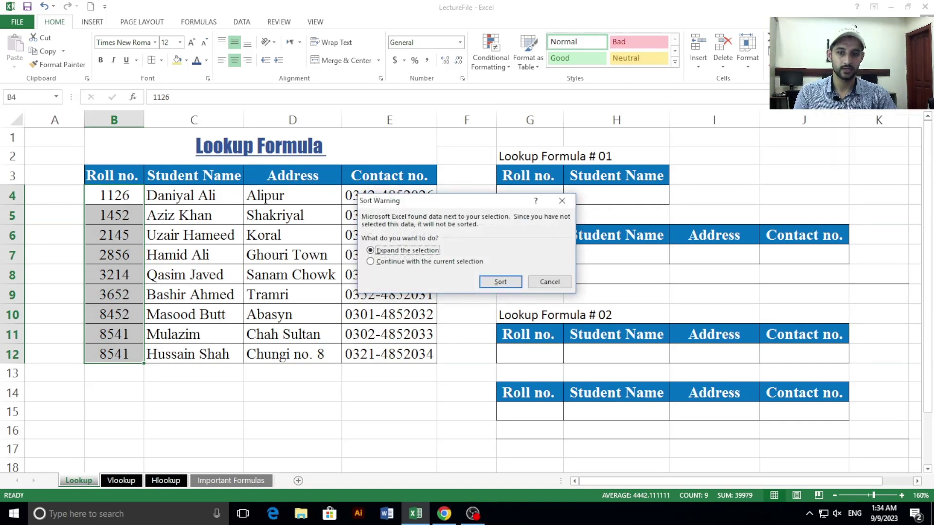
{"action": "left_click", "coordinate": [457, 264]}
{"action": "left_click", "coordinate": [499, 282]}
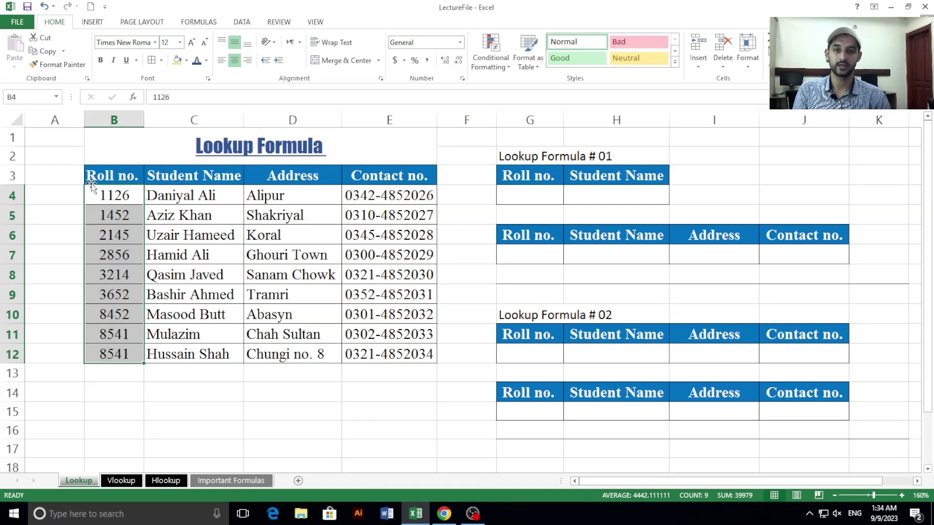
Step: Examine how roll number, student name, address and contact number line up in the first two student records
{"action": "left_click", "coordinate": [190, 197]}
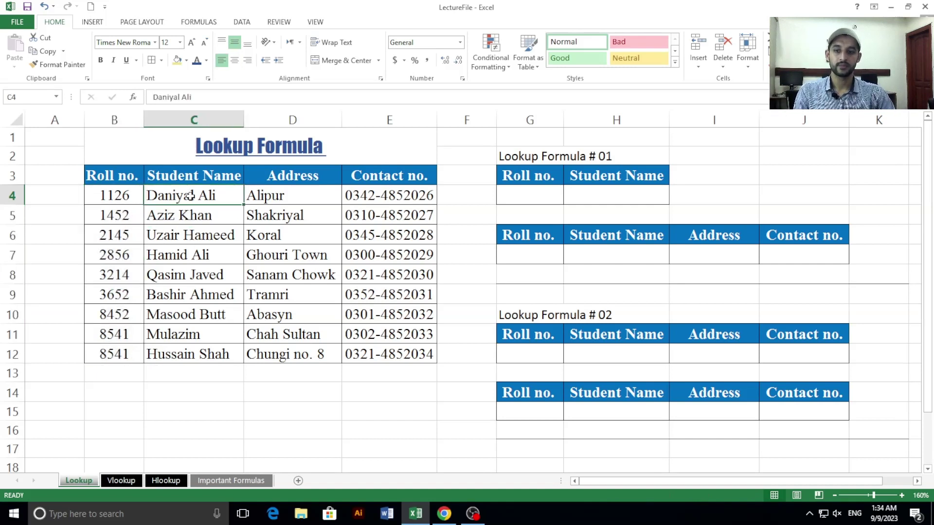
{"action": "left_click", "coordinate": [112, 197]}
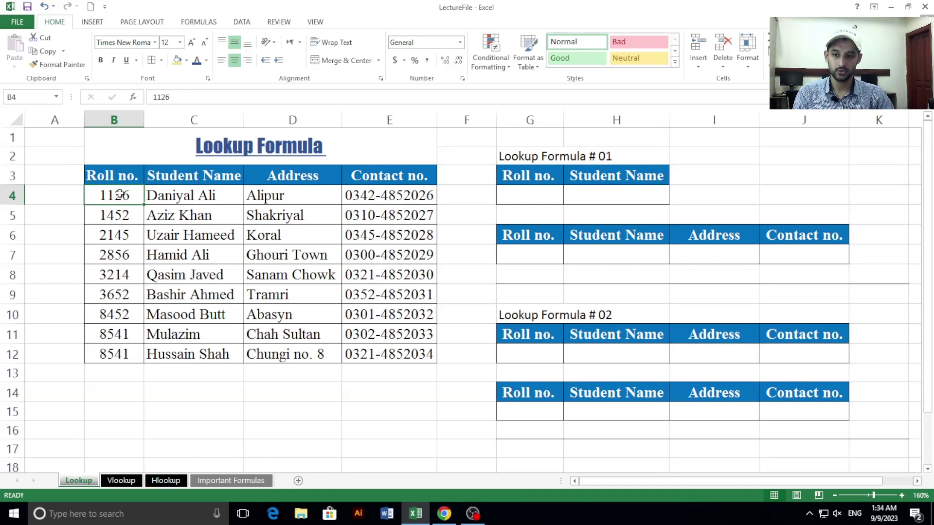
{"action": "left_click_drag", "start_coordinate": [119, 195], "coordinate": [115, 354]}
{"action": "left_click", "coordinate": [120, 196]}
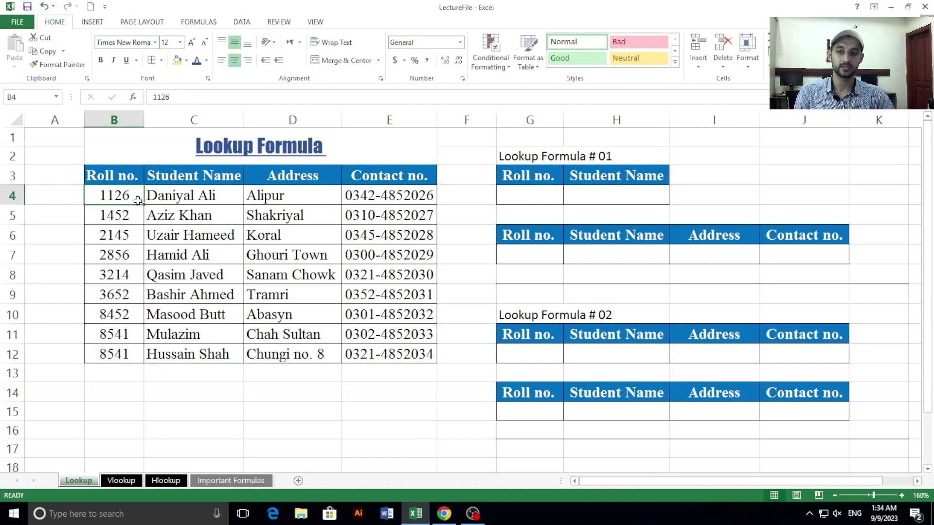
{"action": "left_click", "coordinate": [175, 198]}
{"action": "left_click", "coordinate": [124, 198]}
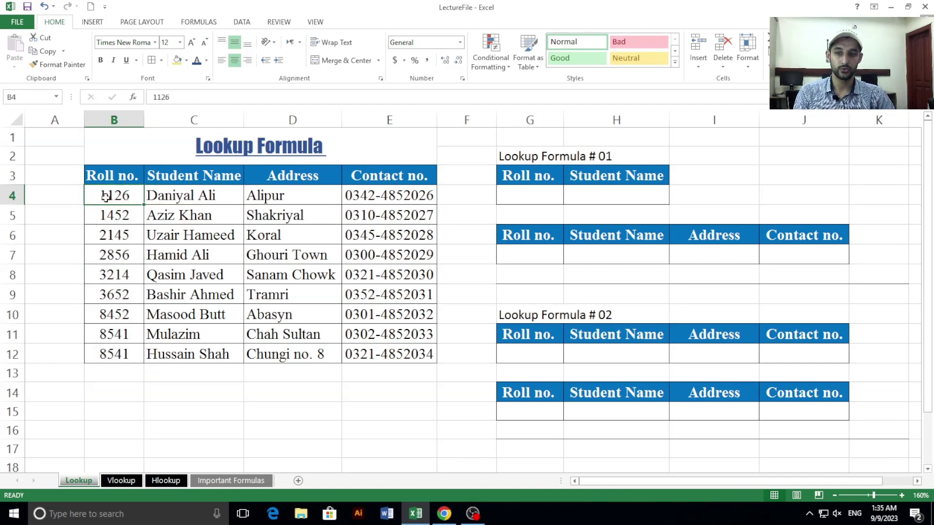
{"action": "left_click", "coordinate": [187, 197]}
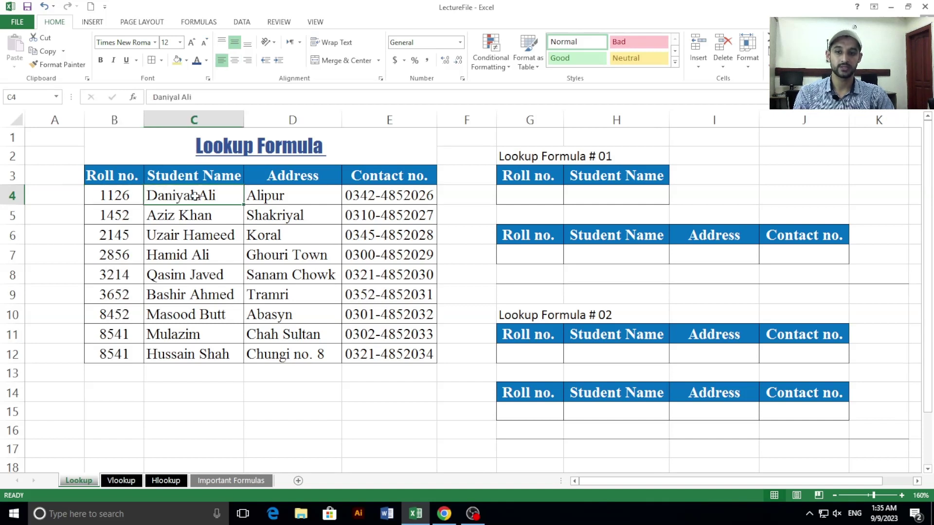
{"action": "left_click", "coordinate": [290, 196]}
{"action": "left_click", "coordinate": [382, 194]}
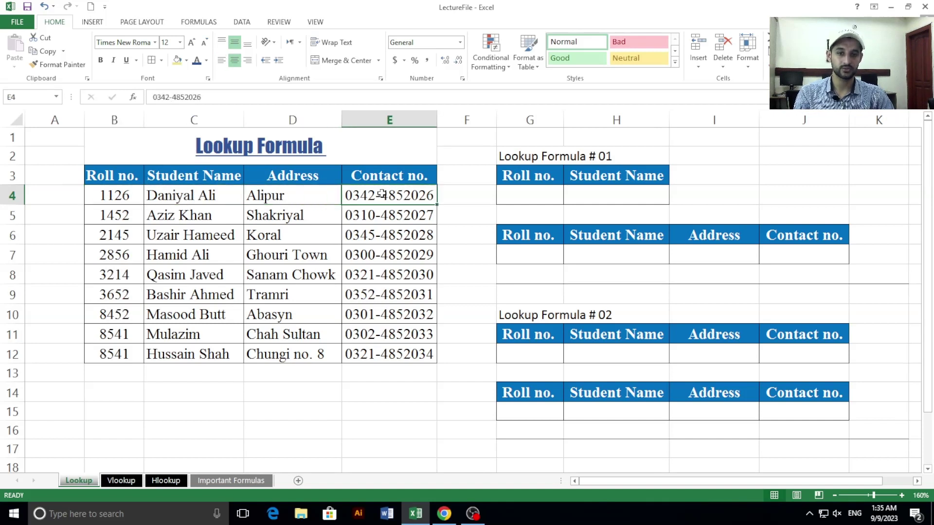
{"action": "left_click", "coordinate": [165, 219]}
{"action": "left_click", "coordinate": [333, 216]}
{"action": "left_click", "coordinate": [351, 215]}
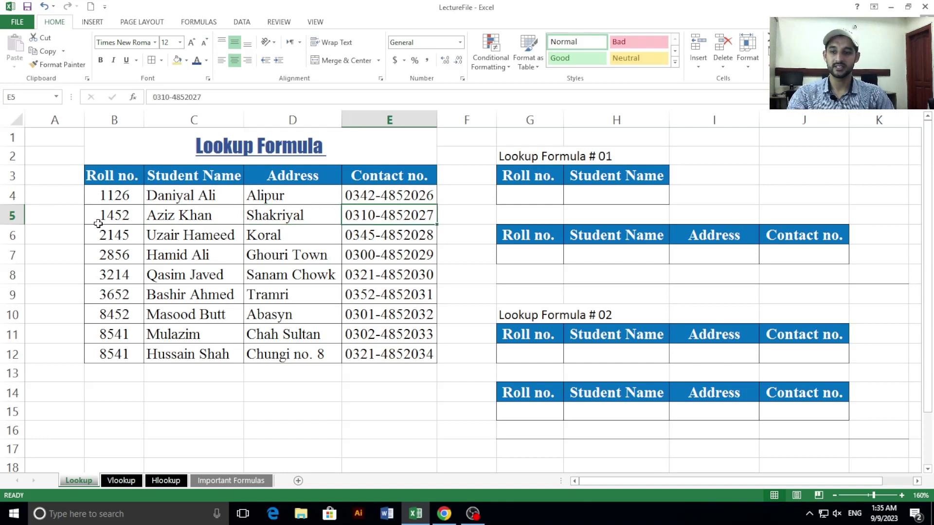
Step: Compare the Lookup Formula # 01 and # 02 result tables with the four columns of the source student table
{"action": "left_click", "coordinate": [546, 193]}
{"action": "left_click", "coordinate": [531, 160]}
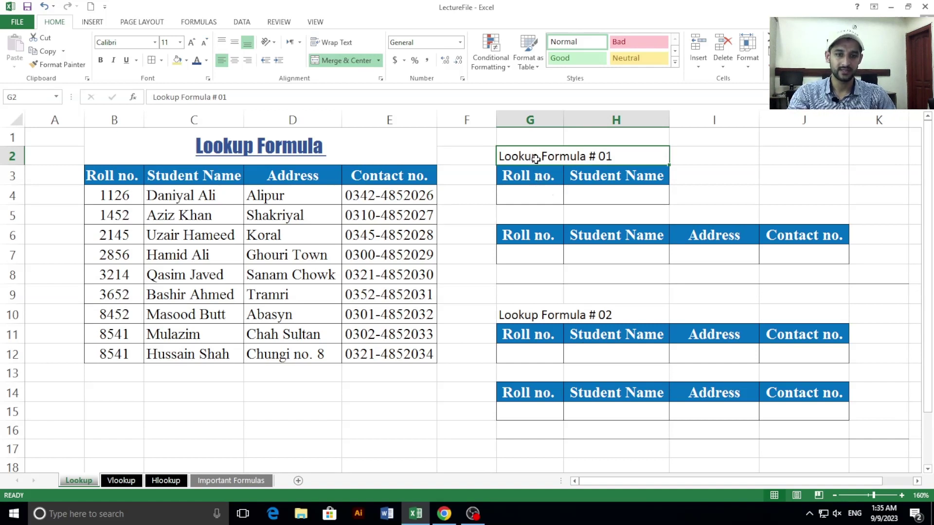
{"action": "left_click_drag", "start_coordinate": [538, 155], "coordinate": [780, 269]}
{"action": "left_click_drag", "start_coordinate": [532, 313], "coordinate": [779, 416]}
{"action": "left_click", "coordinate": [540, 195]}
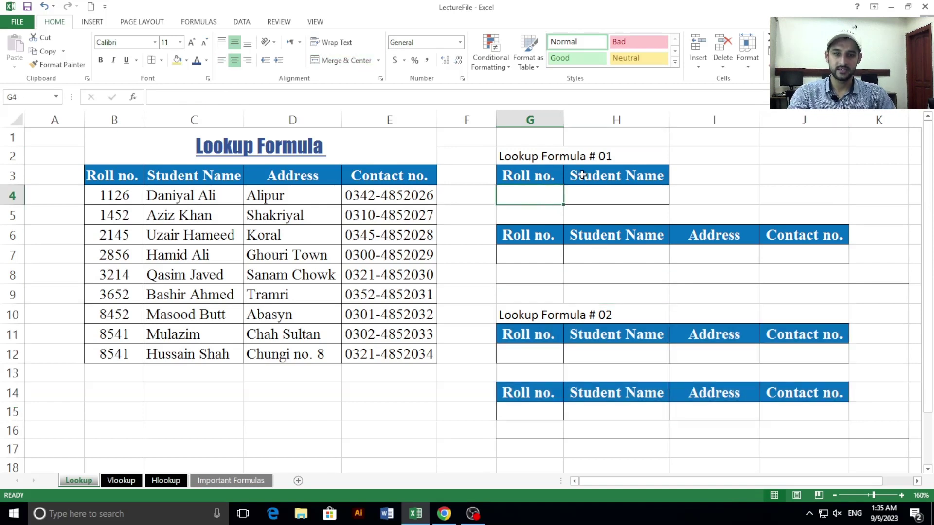
{"action": "left_click_drag", "start_coordinate": [116, 197], "coordinate": [120, 354]}
{"action": "left_click_drag", "start_coordinate": [194, 196], "coordinate": [202, 355]}
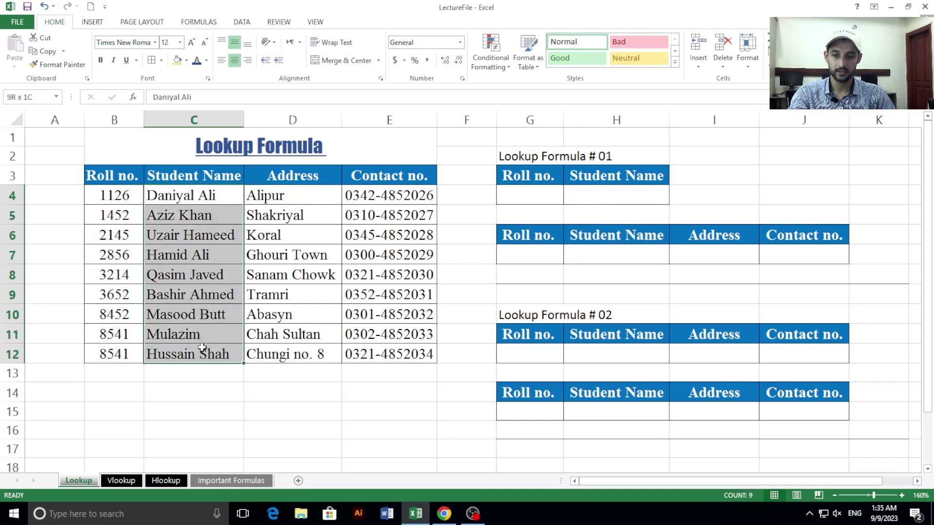
{"action": "left_click_drag", "start_coordinate": [267, 197], "coordinate": [292, 355]}
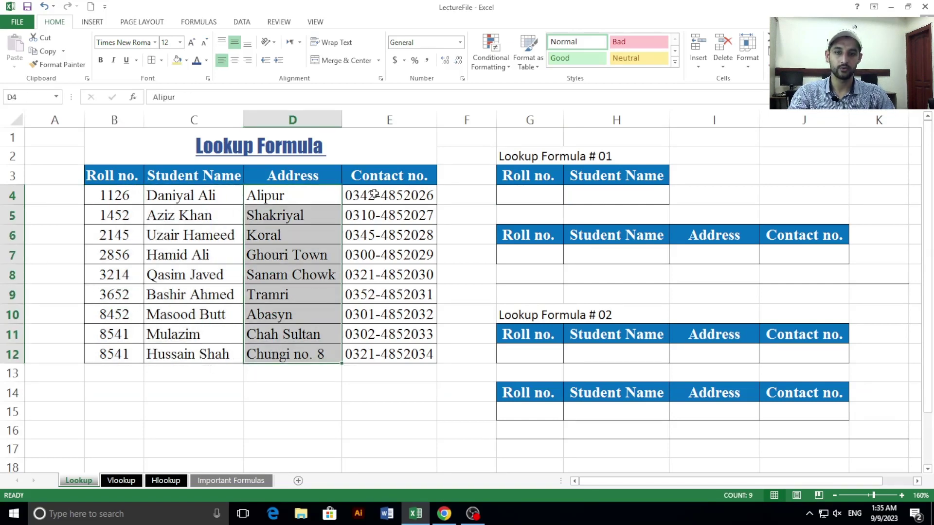
{"action": "left_click_drag", "start_coordinate": [373, 194], "coordinate": [374, 350]}
Step: Enter the roll number from cell B6 as the lookup value in cell G4 under Lookup Formula # 01
{"action": "left_click", "coordinate": [112, 240]}
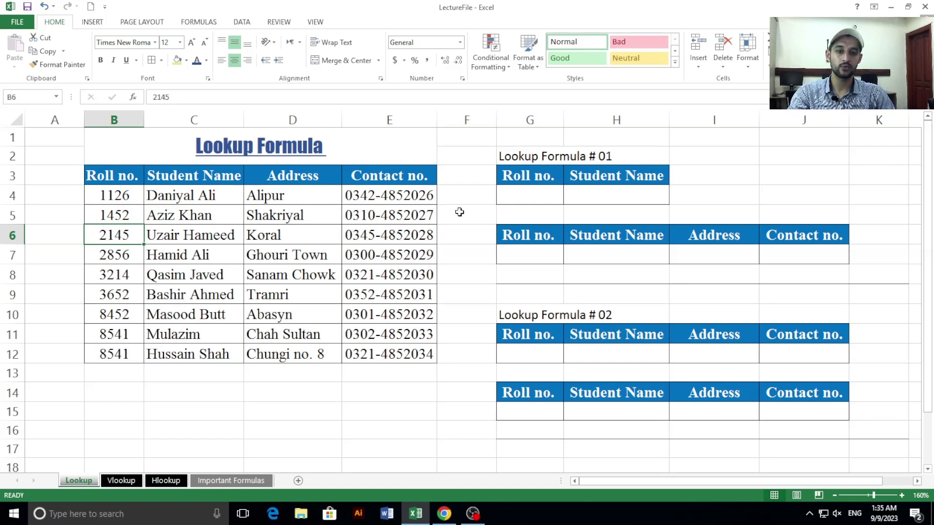
{"action": "left_click", "coordinate": [521, 191]}
{"action": "type", "text": "2145"}
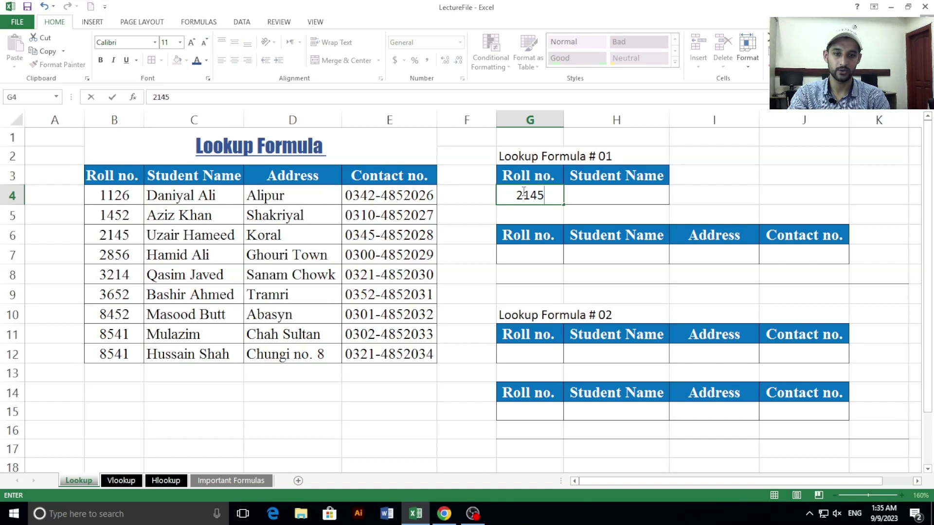
{"action": "key", "text": "Return"}
Step: Trace the roll number in G4 to its row in the student table and the name that belongs in H4
{"action": "left_click", "coordinate": [586, 197]}
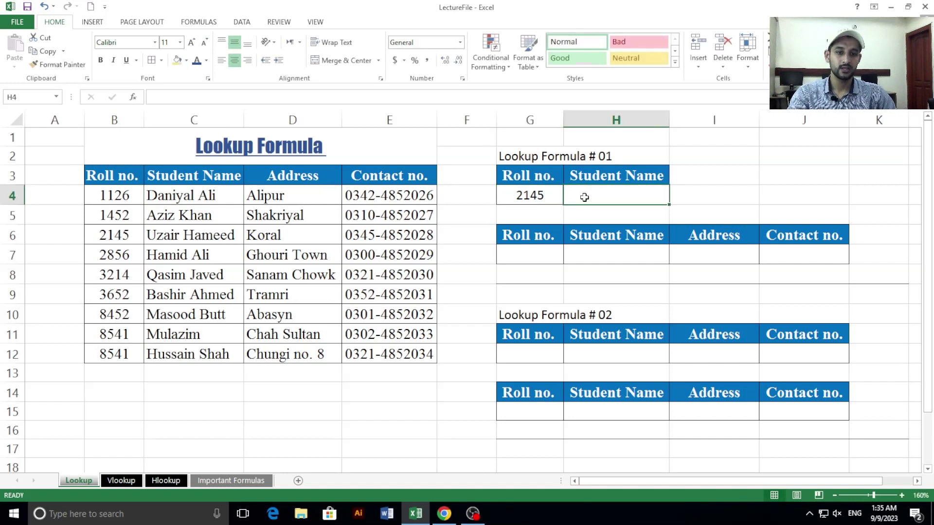
{"action": "left_click_drag", "start_coordinate": [126, 182], "coordinate": [384, 358]}
{"action": "left_click", "coordinate": [528, 195]}
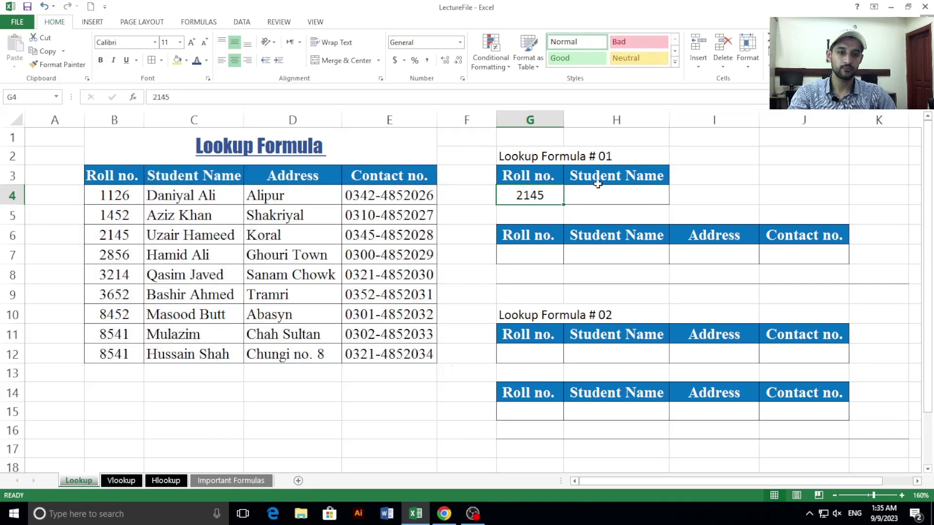
{"action": "left_click", "coordinate": [608, 198]}
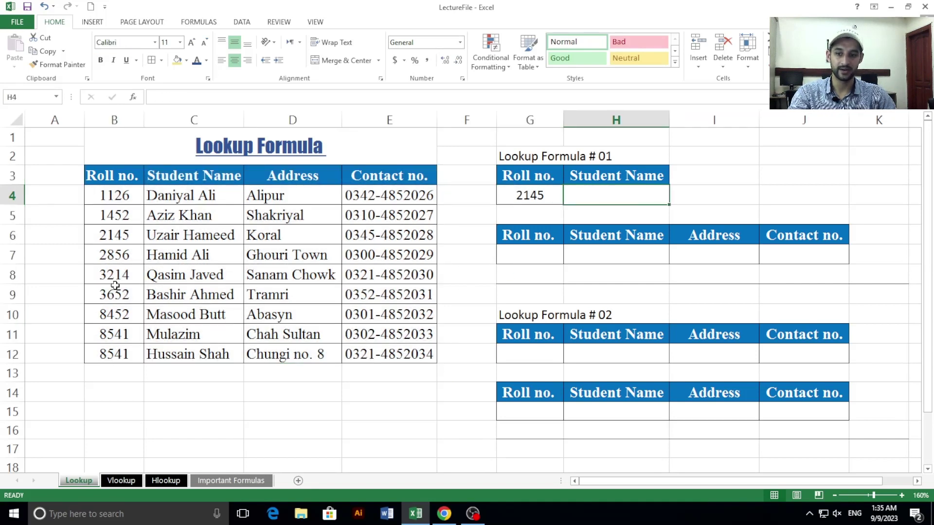
{"action": "left_click", "coordinate": [112, 238]}
{"action": "left_click", "coordinate": [180, 239]}
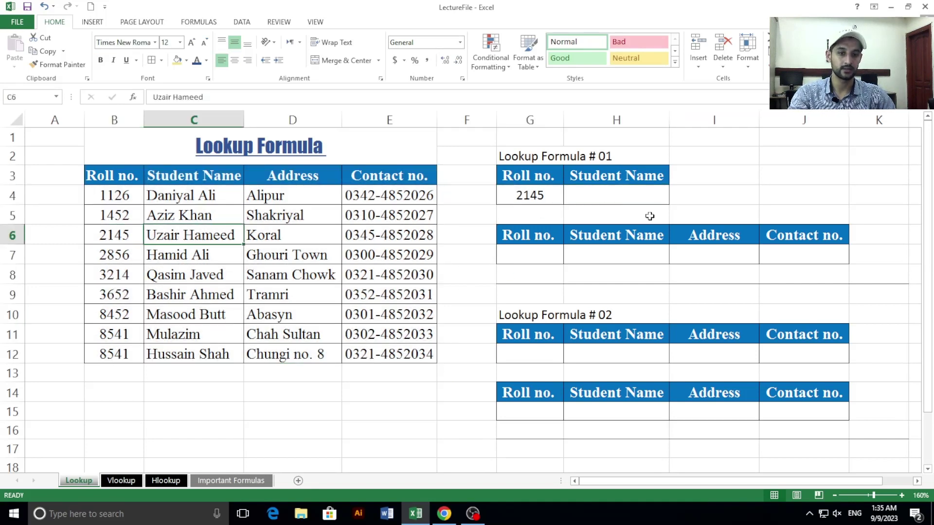
{"action": "left_click", "coordinate": [639, 202]}
{"action": "left_click", "coordinate": [542, 204]}
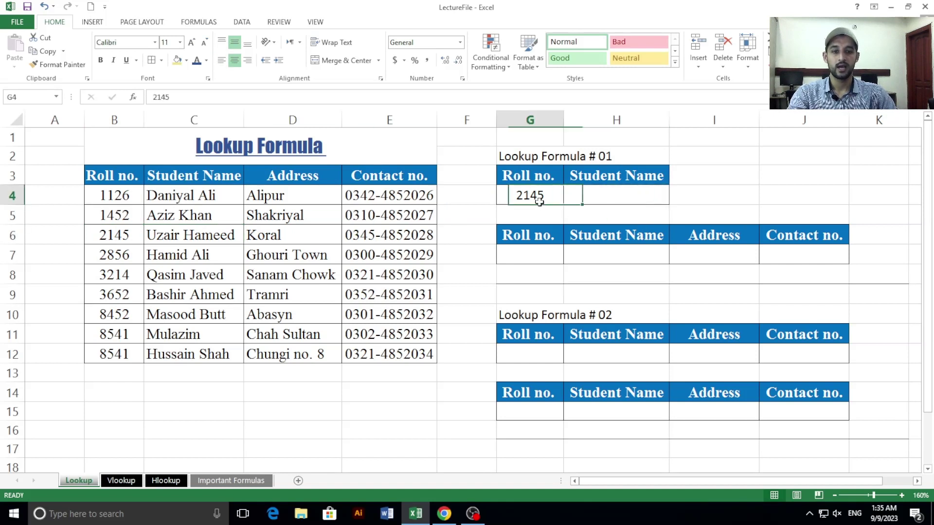
Step: Enter the roll number from B6 in cell G7 of the four-column table and select its Student Name cell H7
{"action": "left_click", "coordinate": [535, 261]}
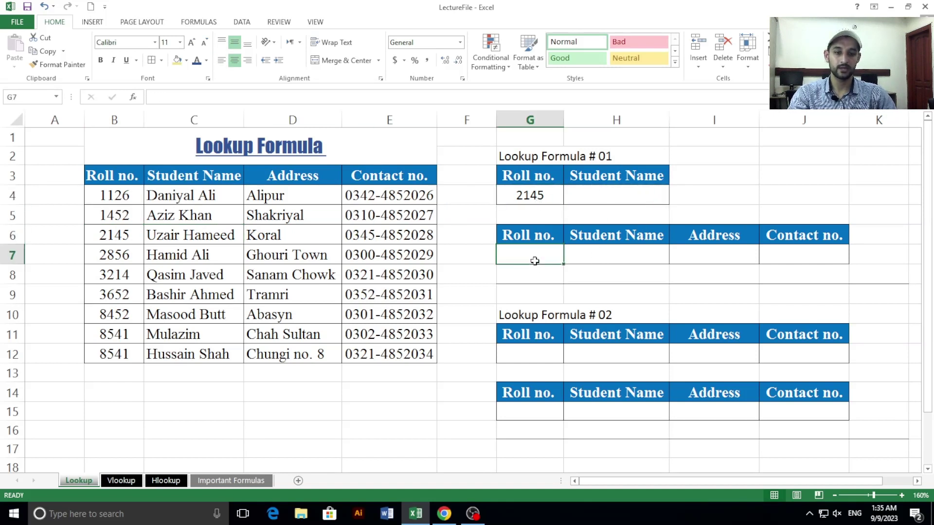
{"action": "type", "text": "2145"}
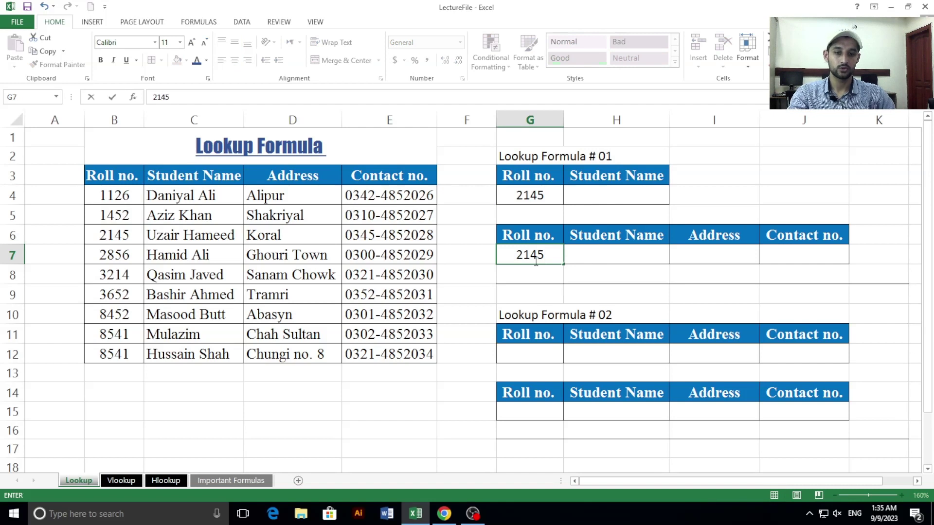
{"action": "left_click", "coordinate": [110, 239]}
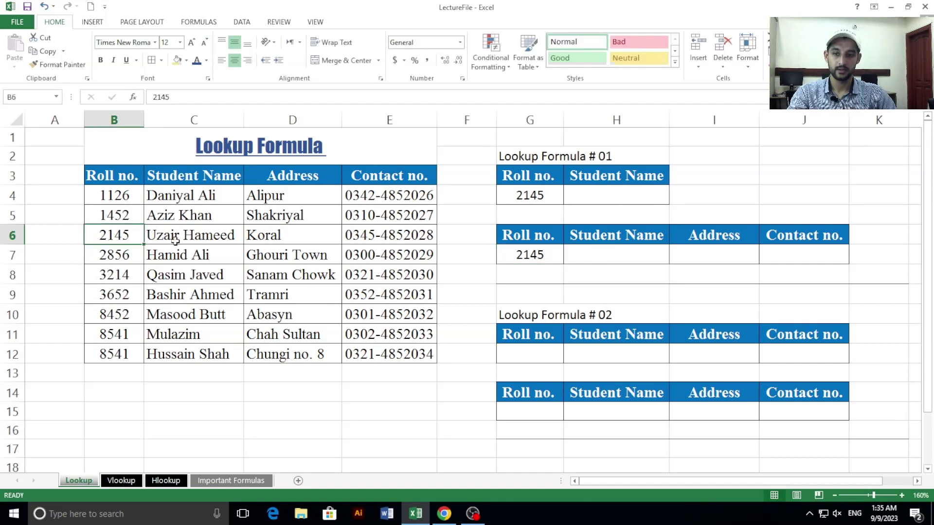
{"action": "left_click", "coordinate": [192, 234]}
{"action": "left_click", "coordinate": [616, 253]}
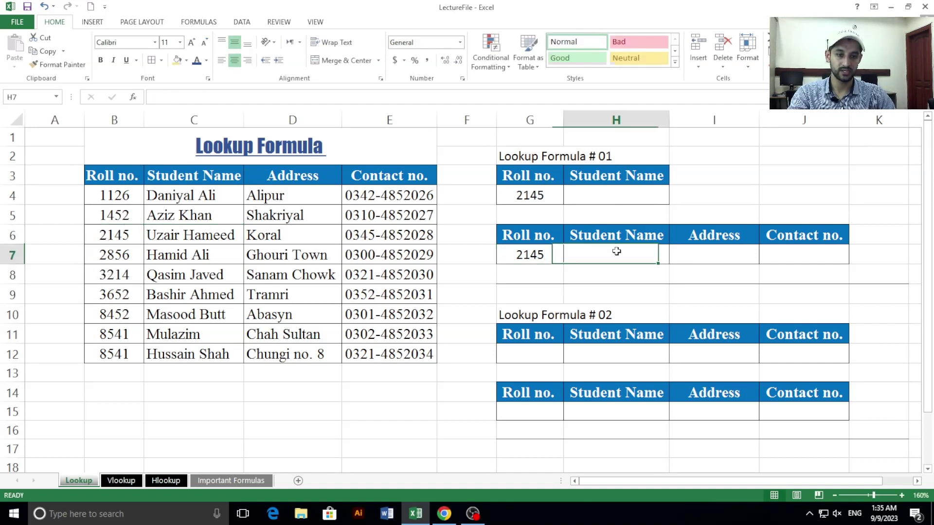
Step: Trace the address and contact number in row 6 of the student table to cells I7 and J7, comparing both tables
{"action": "left_click", "coordinate": [302, 236]}
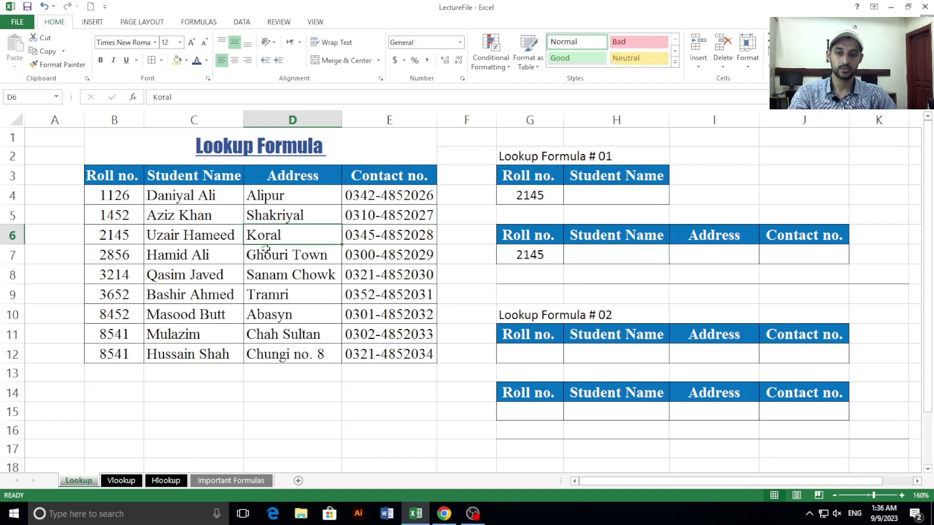
{"action": "left_click", "coordinate": [682, 256]}
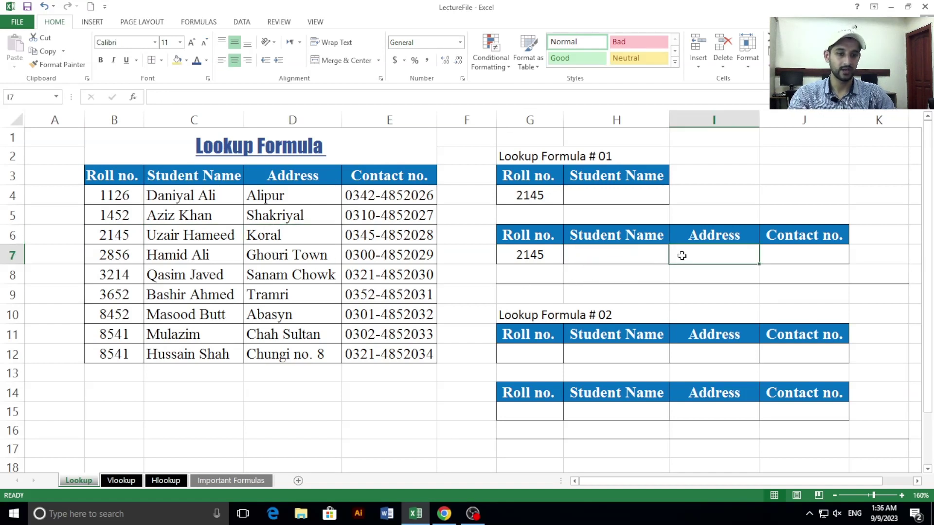
{"action": "left_click", "coordinate": [373, 235]}
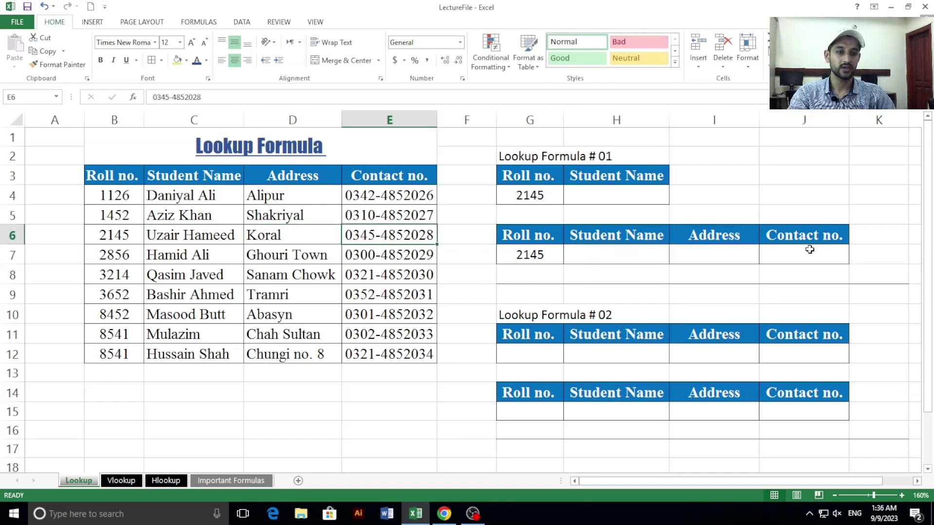
{"action": "left_click", "coordinate": [830, 253]}
{"action": "left_click", "coordinate": [615, 252]}
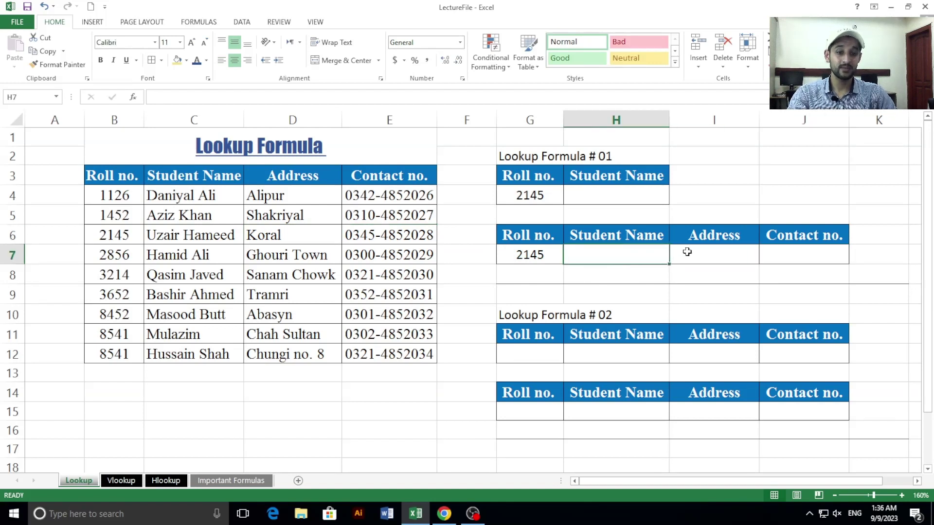
{"action": "left_click", "coordinate": [788, 255]}
{"action": "left_click", "coordinate": [619, 252]}
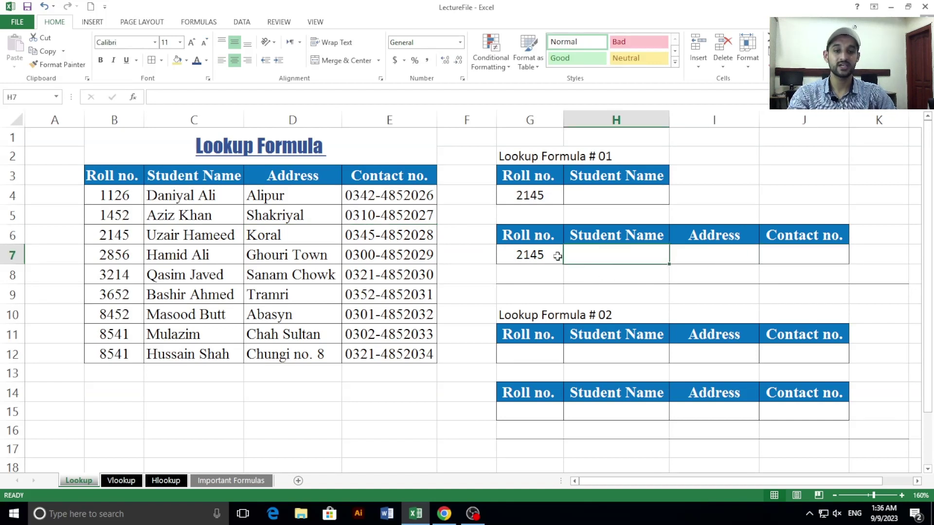
{"action": "left_click_drag", "start_coordinate": [533, 239], "coordinate": [775, 253]}
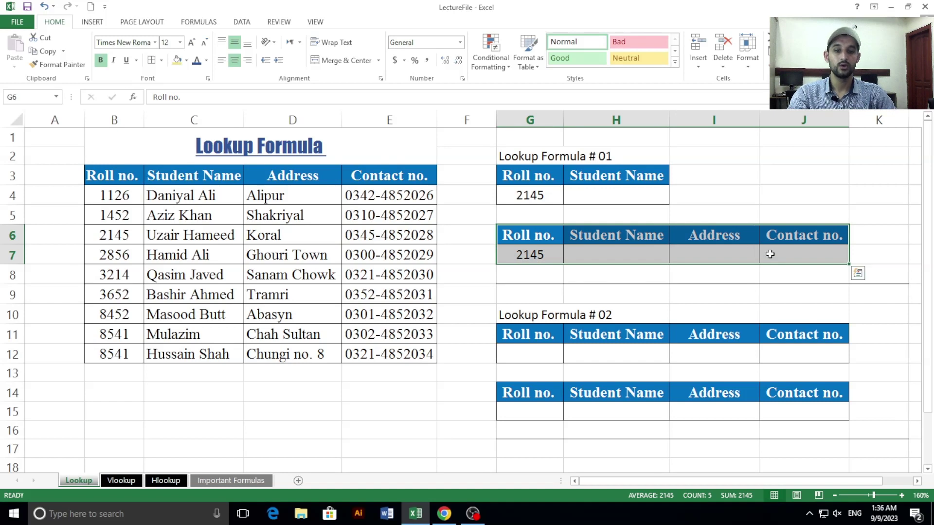
{"action": "left_click_drag", "start_coordinate": [125, 176], "coordinate": [389, 349]}
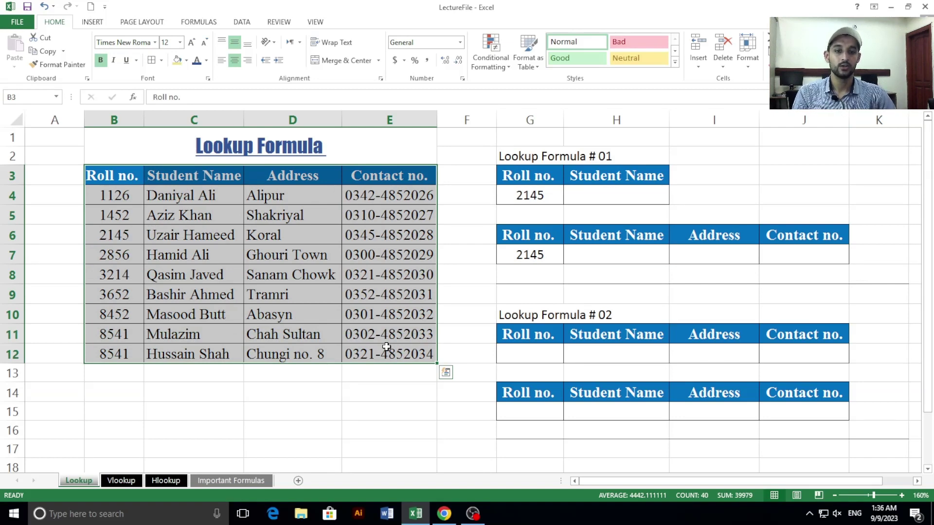
Step: Replace the lookup value in G7 with the roll number from B8 and go through its result cells H7 to J7
{"action": "left_click", "coordinate": [526, 257]}
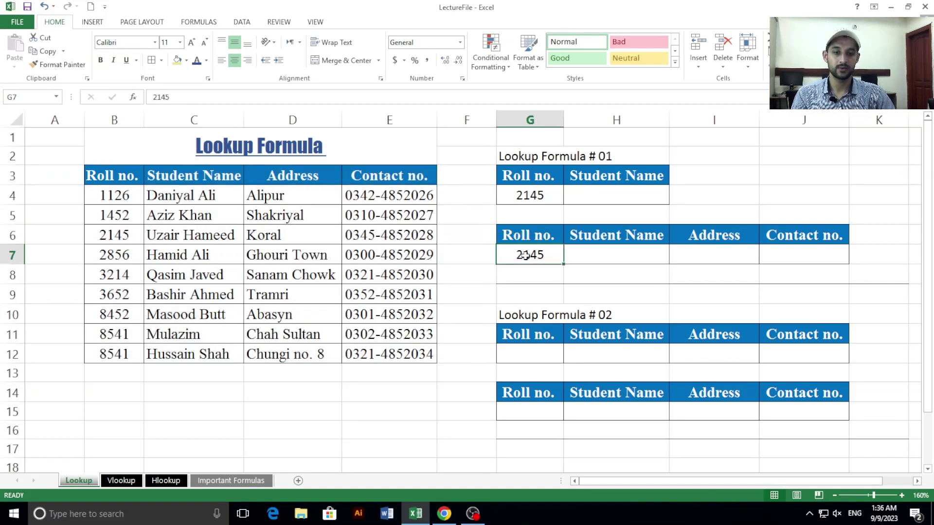
{"action": "left_click", "coordinate": [122, 279]}
{"action": "left_click", "coordinate": [529, 254]}
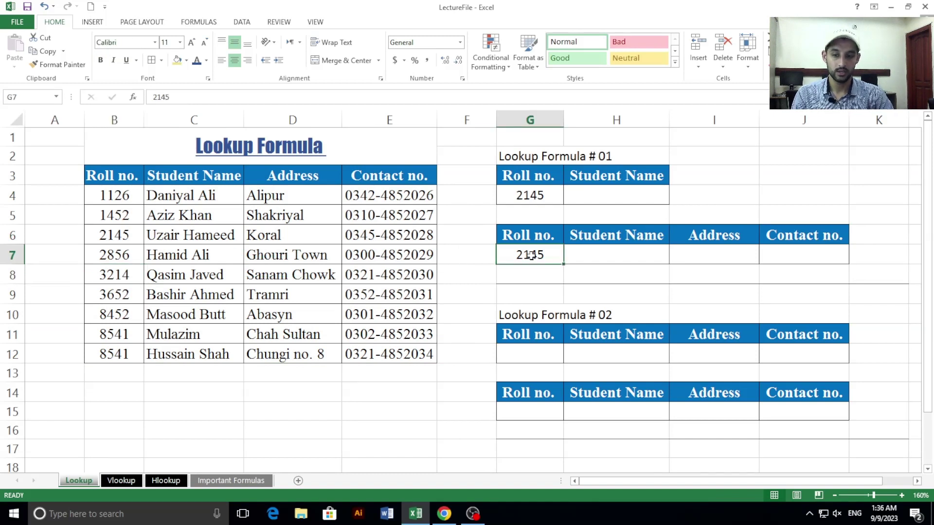
{"action": "type", "text": "3214"}
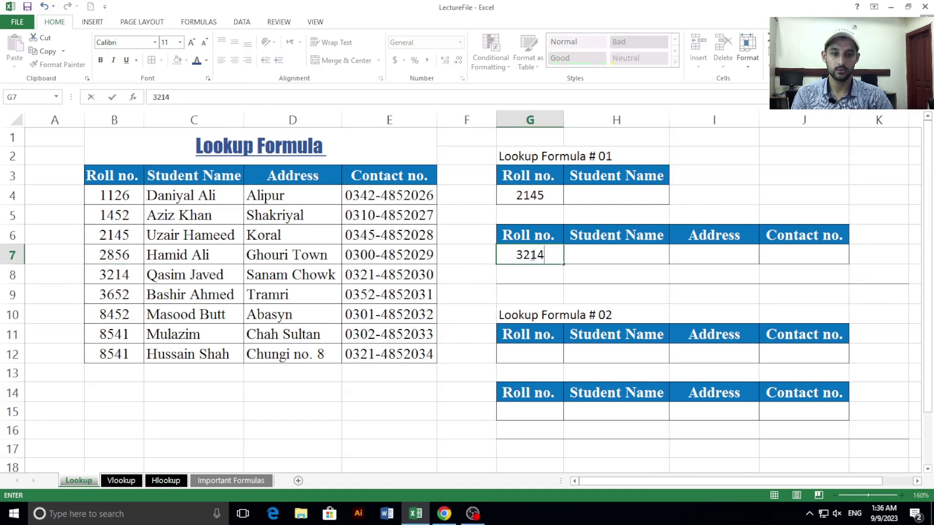
{"action": "left_click", "coordinate": [635, 261]}
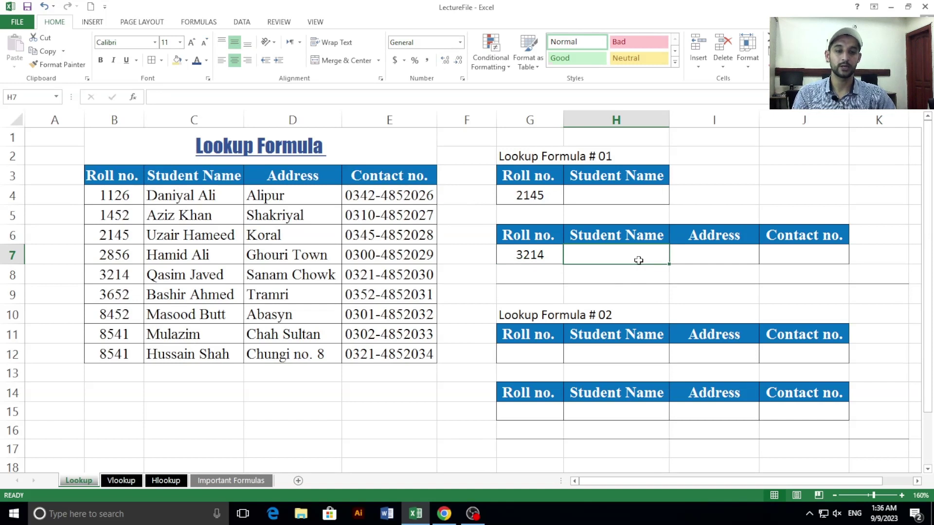
{"action": "left_click", "coordinate": [733, 258]}
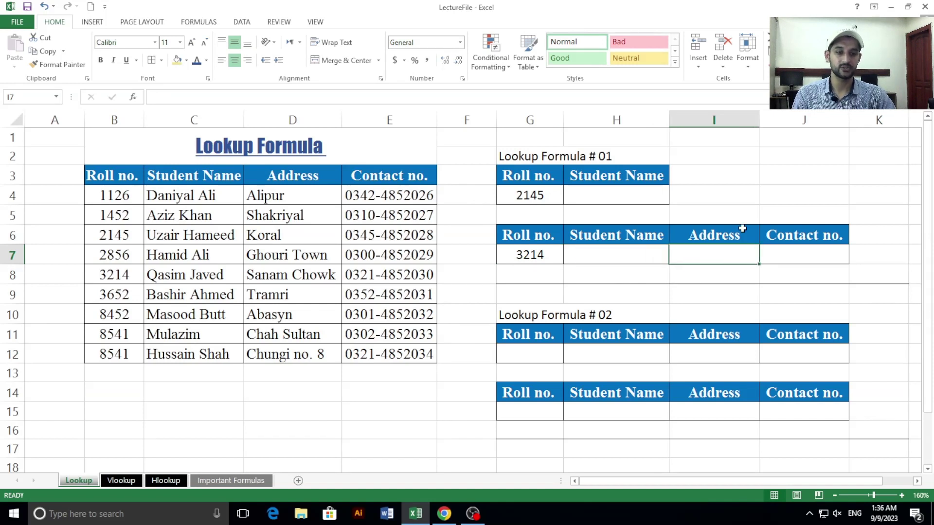
{"action": "left_click", "coordinate": [794, 250]}
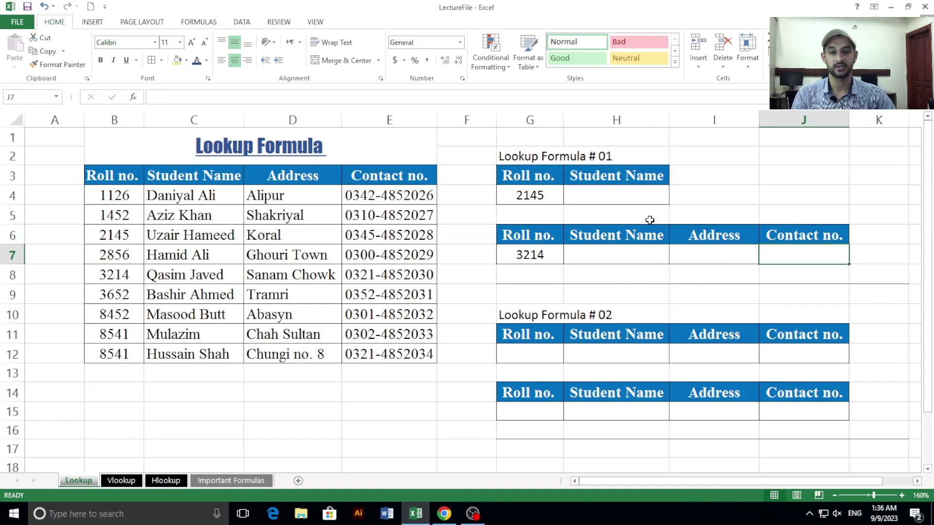
Step: Clear the roll numbers from cells G4 and G7 of the two Lookup Formula # 01 tables
{"action": "left_click", "coordinate": [543, 194]}
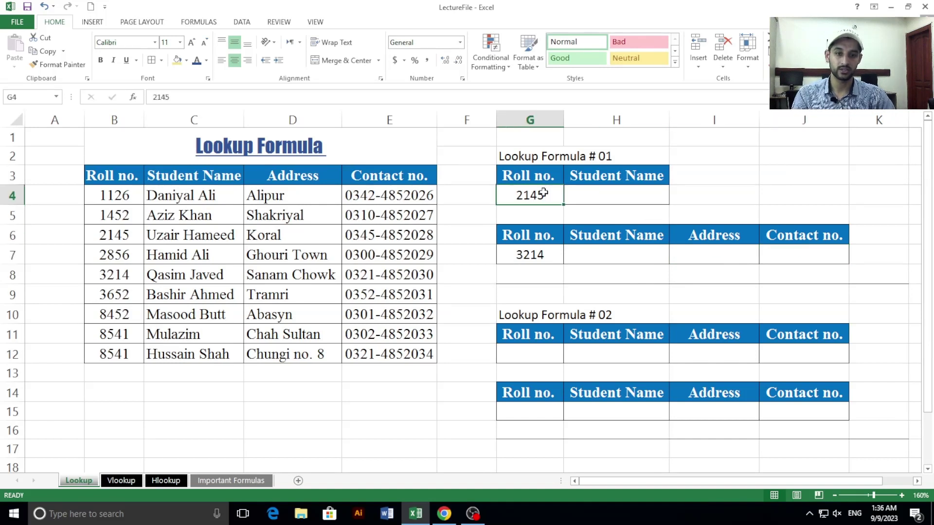
{"action": "key", "text": "Delete"}
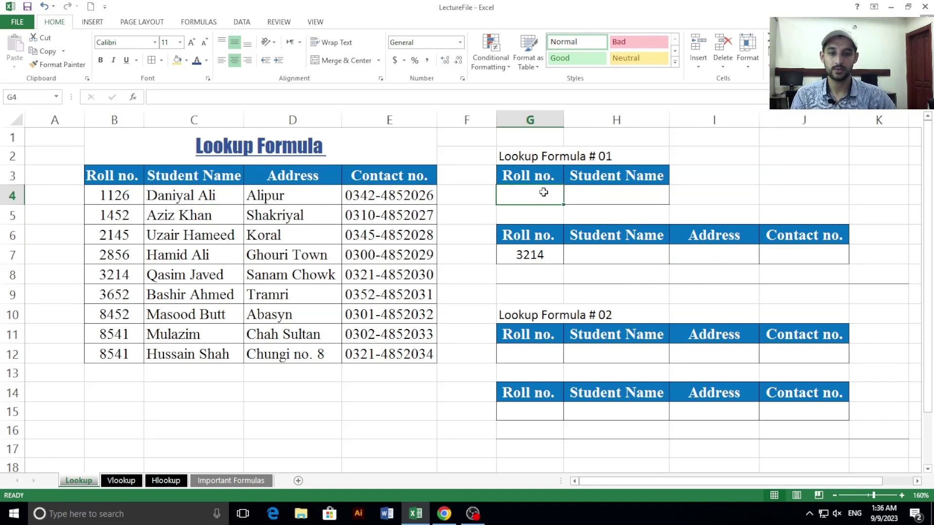
{"action": "left_click", "coordinate": [527, 254]}
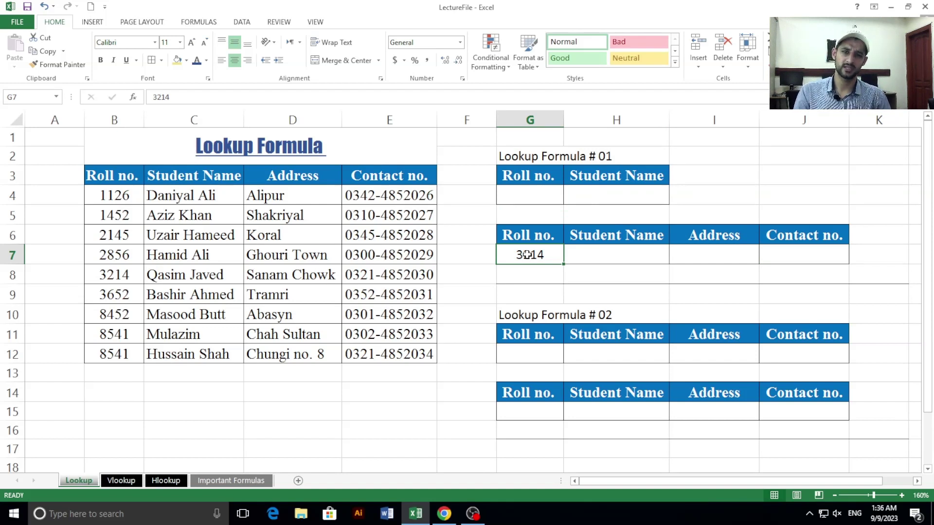
{"action": "key", "text": "Delete"}
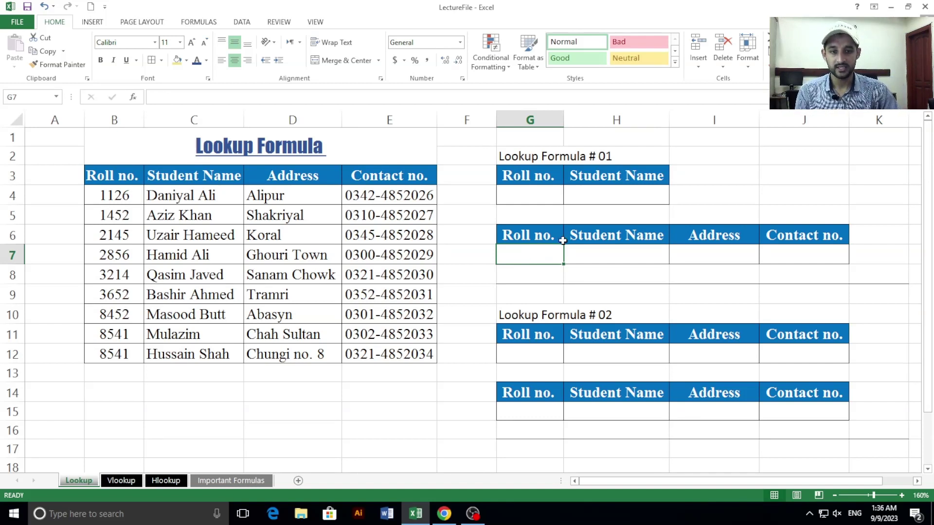
Step: Review the roll numbers in B4:B12 as the possible entries for the Roll no. cell G4
{"action": "left_click", "coordinate": [543, 203]}
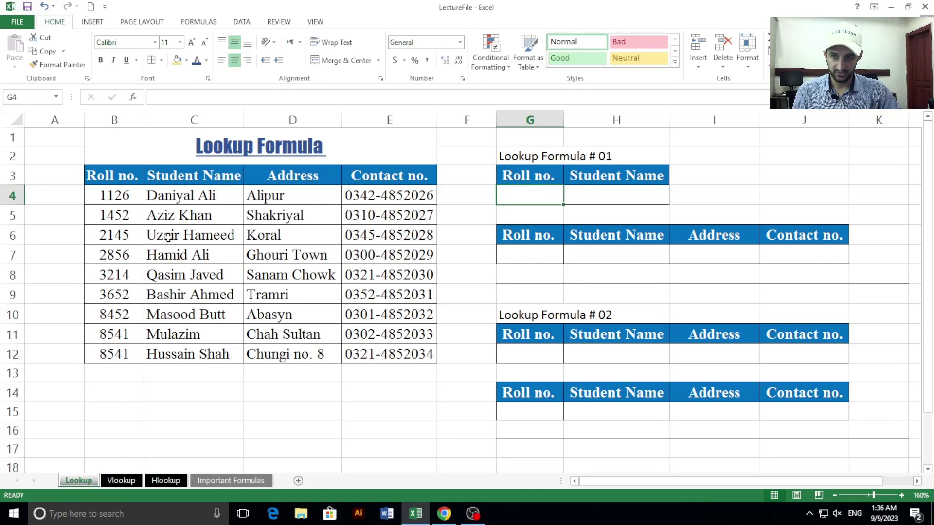
{"action": "left_click_drag", "start_coordinate": [113, 197], "coordinate": [117, 311]}
{"action": "left_click_drag", "start_coordinate": [118, 350], "coordinate": [119, 351]}
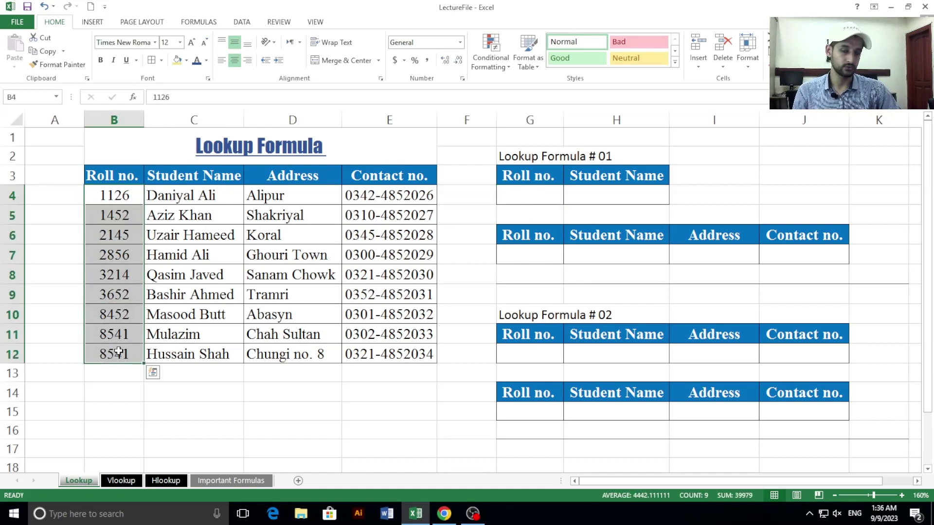
{"action": "left_click", "coordinate": [540, 202]}
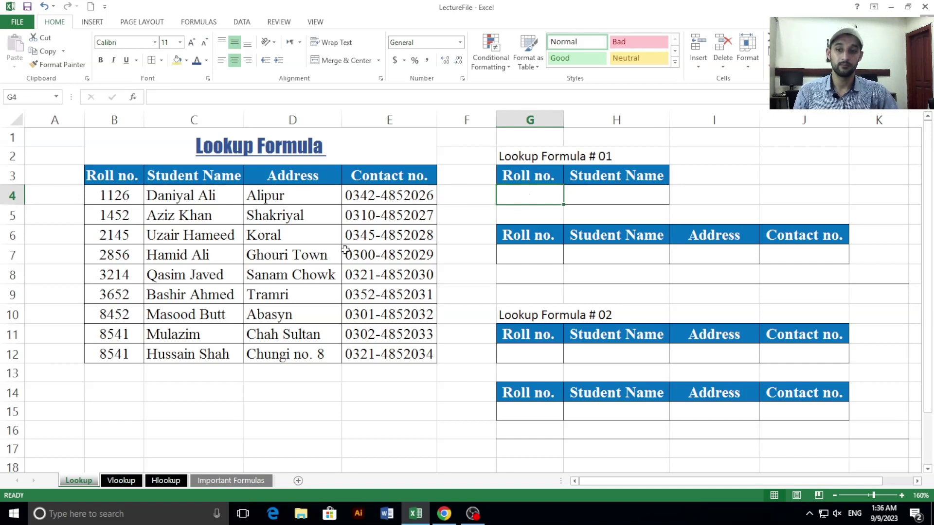
{"action": "left_click_drag", "start_coordinate": [136, 195], "coordinate": [133, 355]}
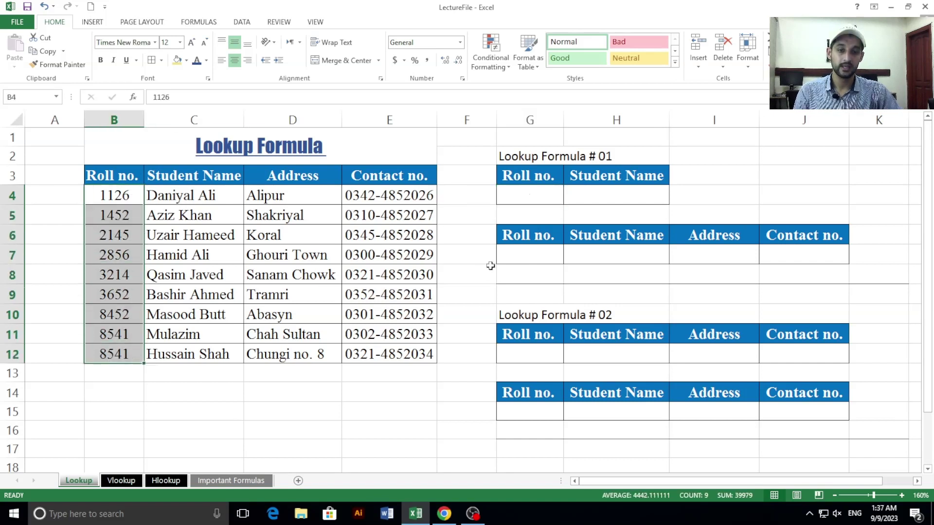
{"action": "left_click", "coordinate": [530, 196]}
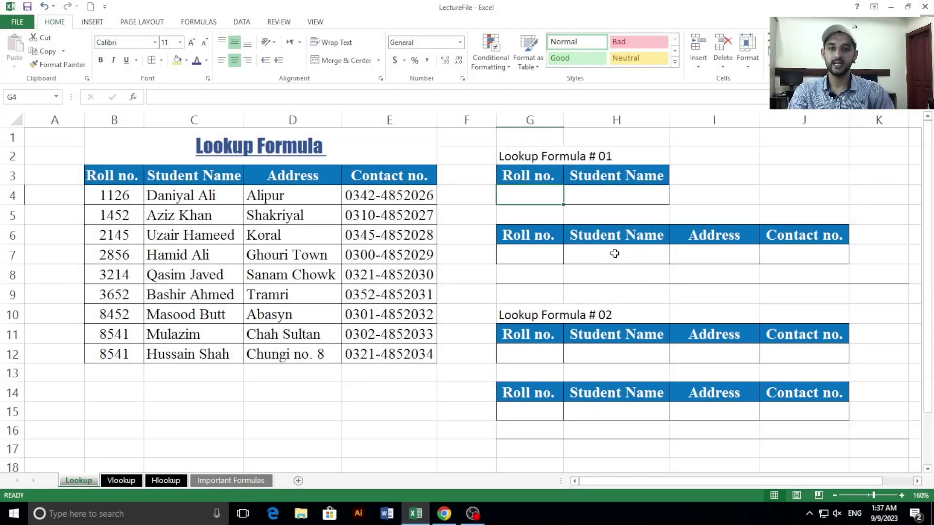
{"action": "left_click", "coordinate": [509, 300]}
Step: Start a data validation rule for cell G4 that allows a List, with the in-cell dropdown enabled
{"action": "left_click", "coordinate": [527, 193]}
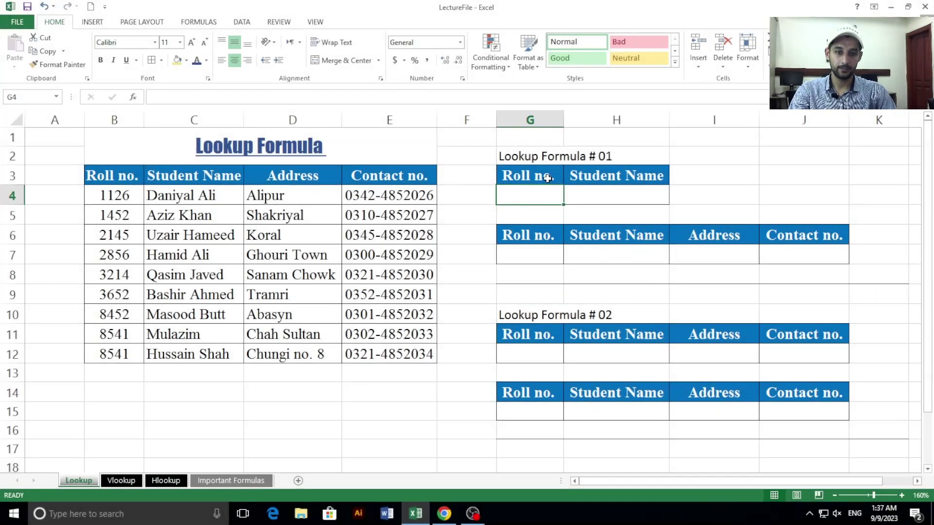
{"action": "left_click", "coordinate": [240, 22]}
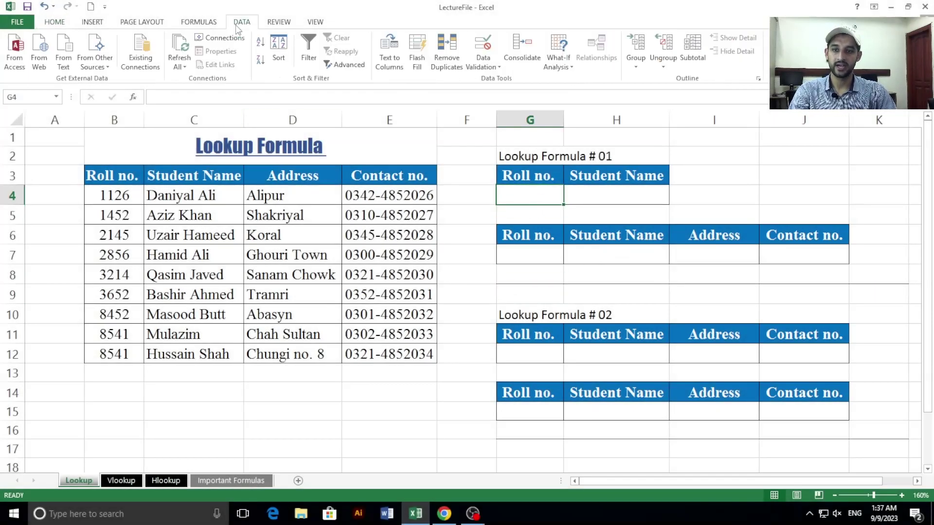
{"action": "left_click", "coordinate": [498, 66]}
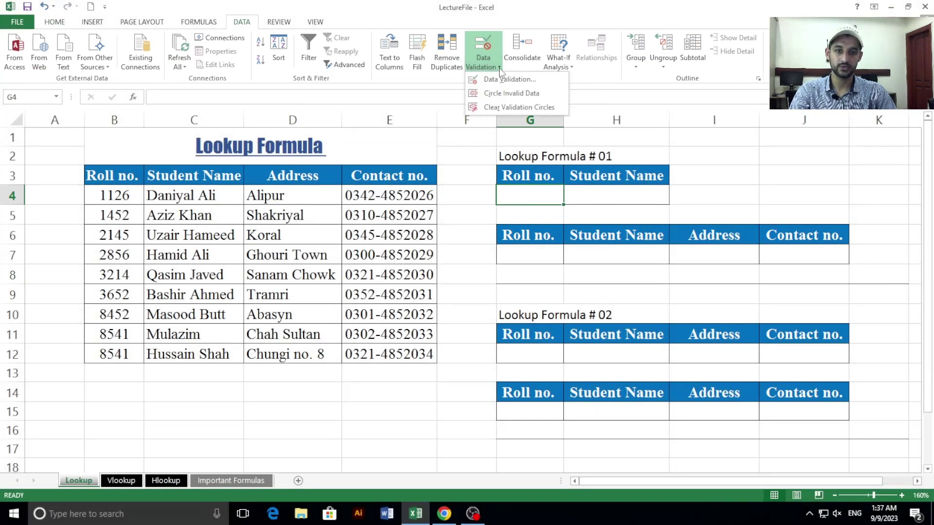
{"action": "left_click", "coordinate": [522, 80]}
{"action": "left_click_drag", "start_coordinate": [539, 161], "coordinate": [741, 154]}
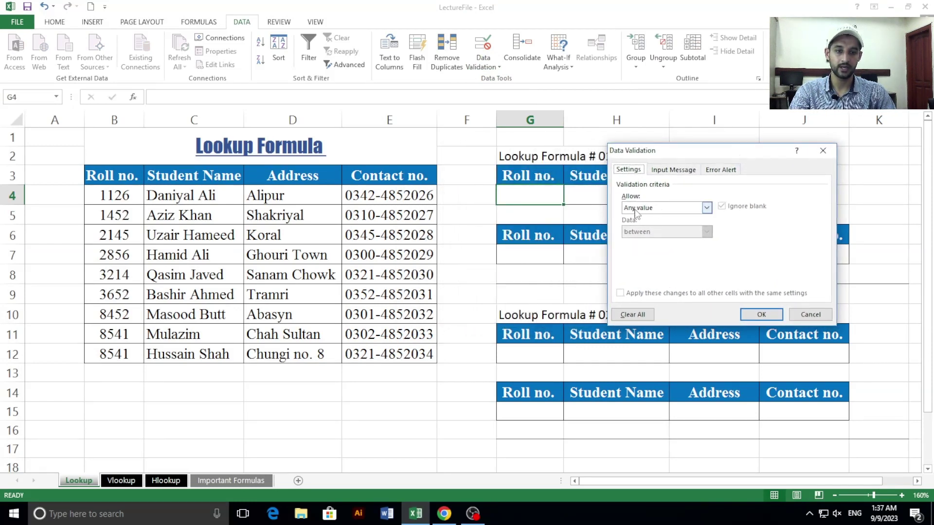
{"action": "left_click", "coordinate": [653, 208]}
{"action": "left_click", "coordinate": [654, 242]}
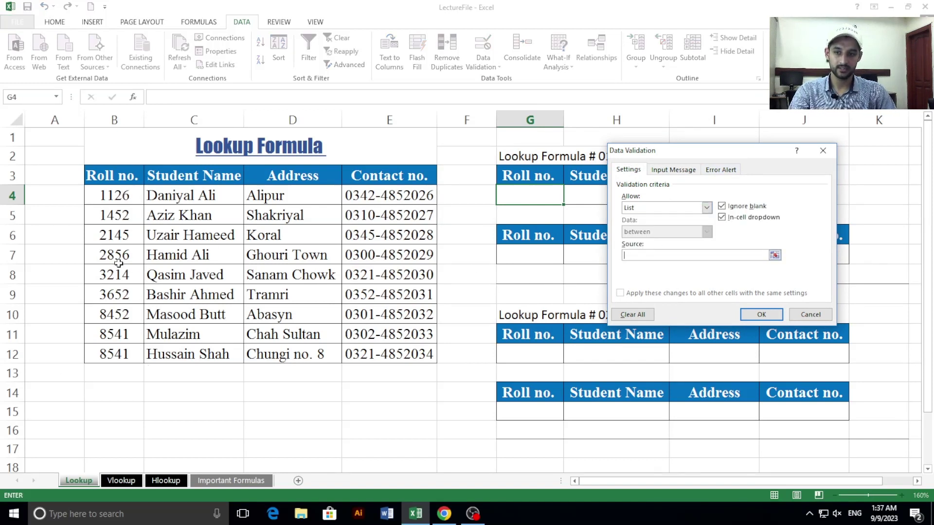
Step: Set the validation list source to =$B$4:$B$12 and apply the rule to G4
{"action": "left_click", "coordinate": [774, 255]}
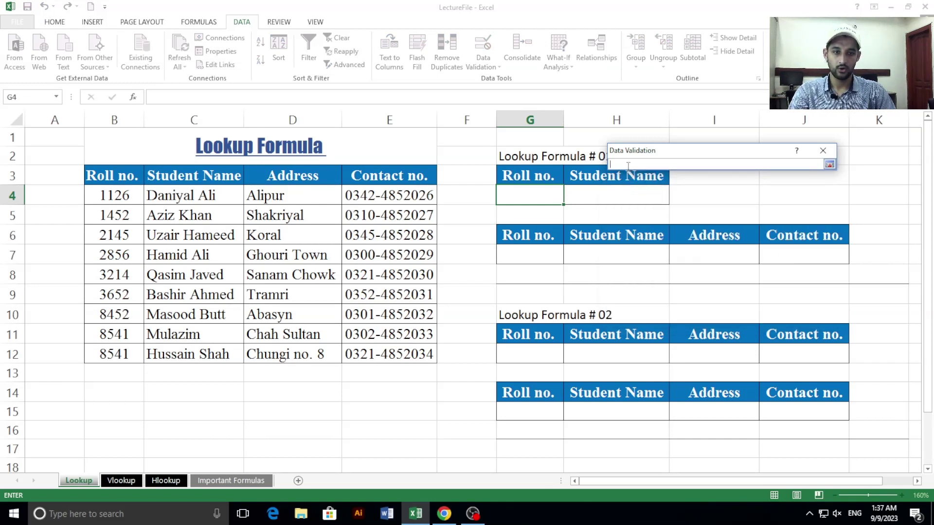
{"action": "left_click_drag", "start_coordinate": [635, 151], "coordinate": [198, 145]}
{"action": "left_click_drag", "start_coordinate": [126, 196], "coordinate": [126, 353]}
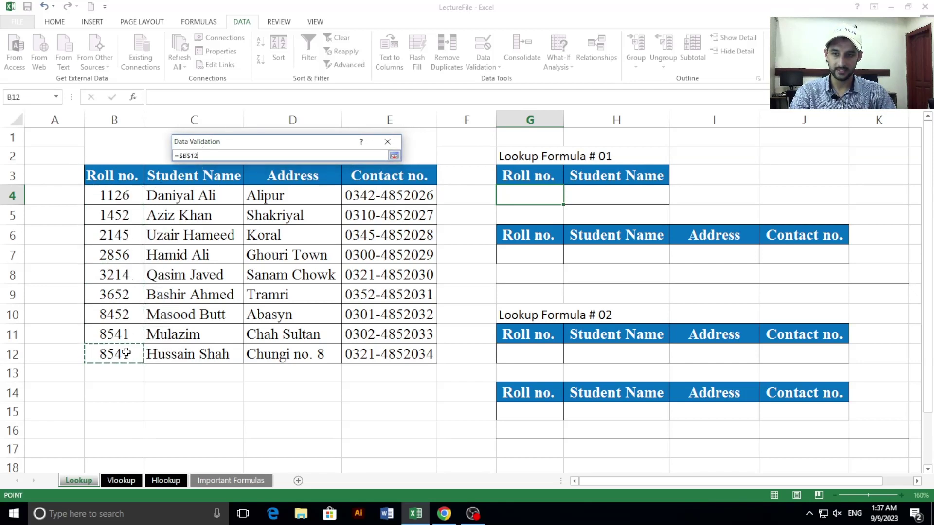
{"action": "left_click_drag", "start_coordinate": [125, 195], "coordinate": [125, 354]}
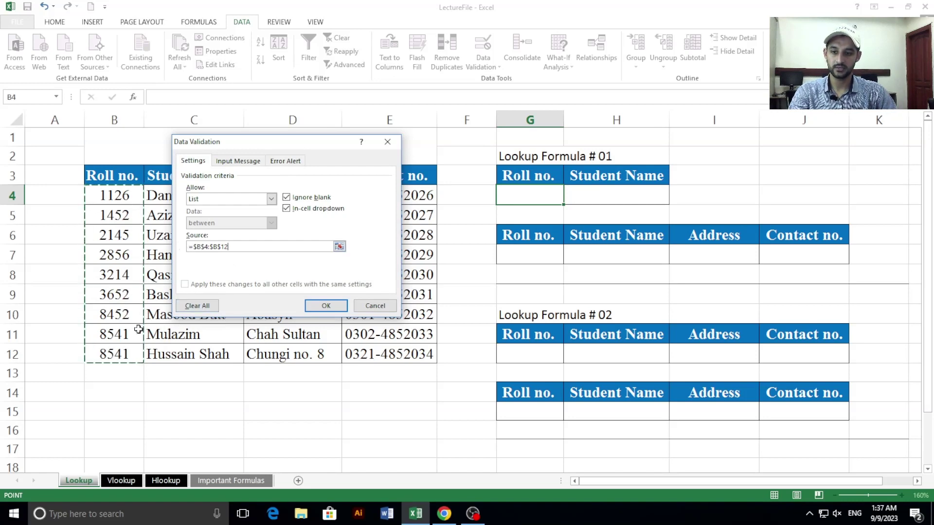
{"action": "left_click", "coordinate": [325, 307]}
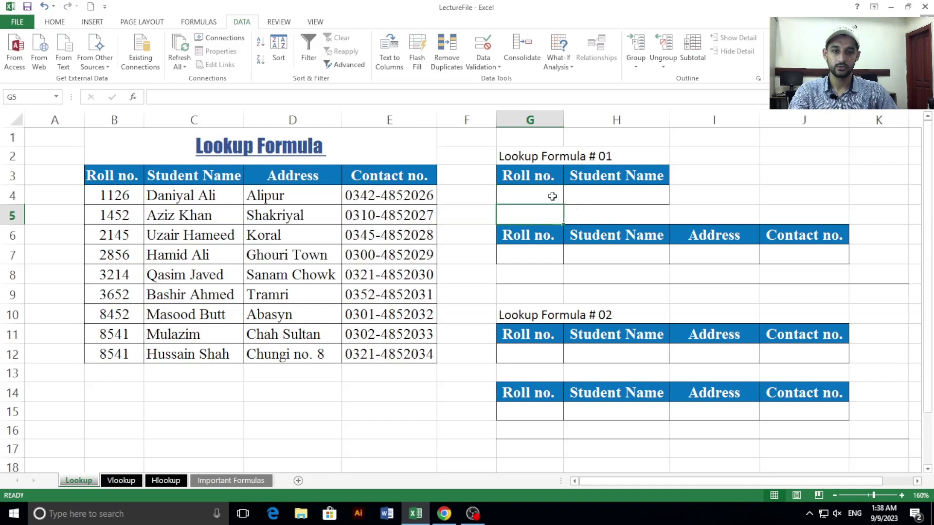
Step: Test the G4 dropdown by choosing the first roll number, matching it with B4, and undo the entry
{"action": "left_click", "coordinate": [569, 199]}
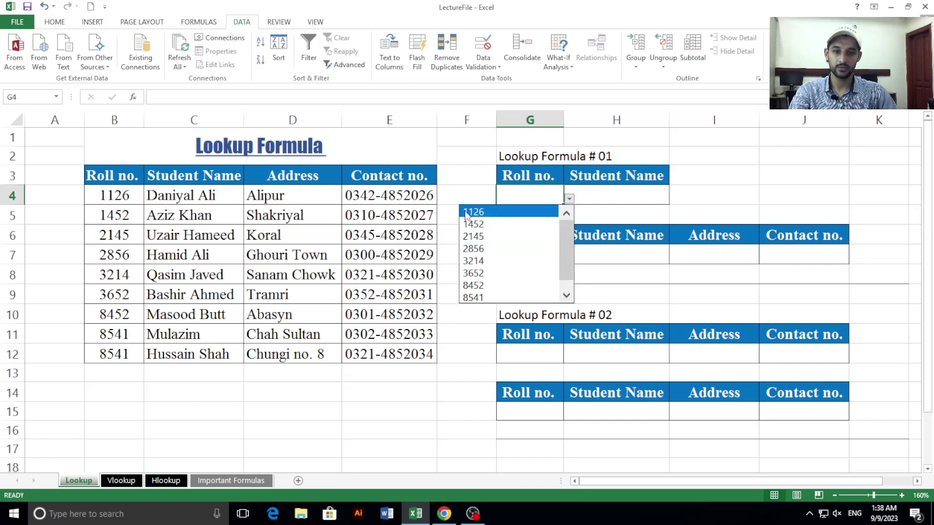
{"action": "left_click", "coordinate": [503, 216]}
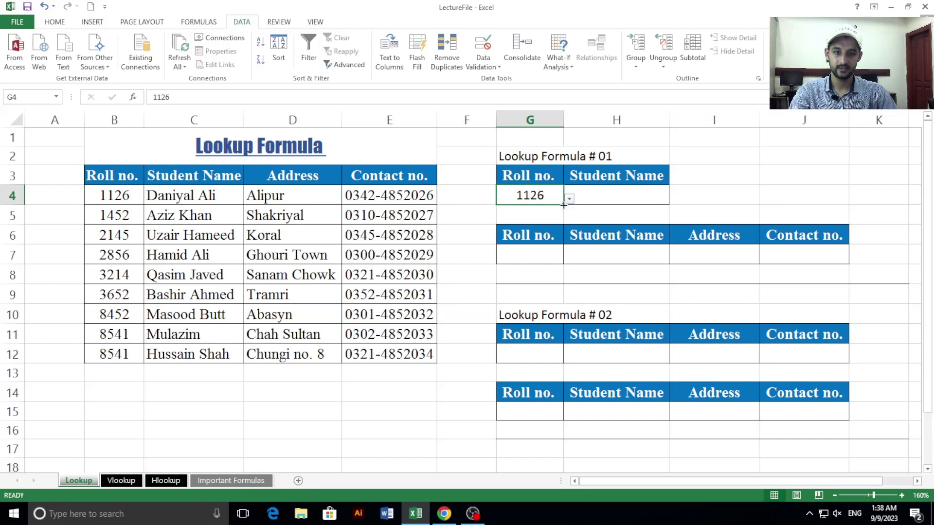
{"action": "left_click", "coordinate": [111, 200]}
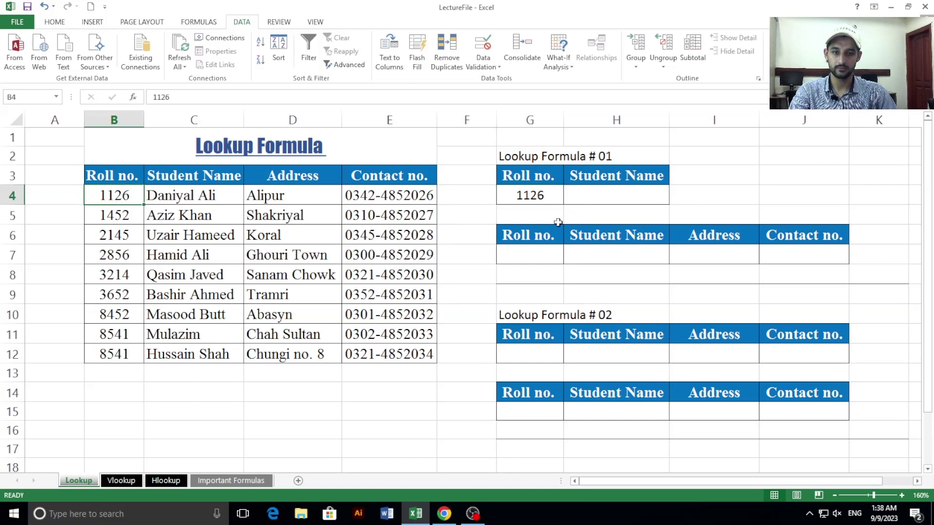
{"action": "key", "text": "ctrl+z"}
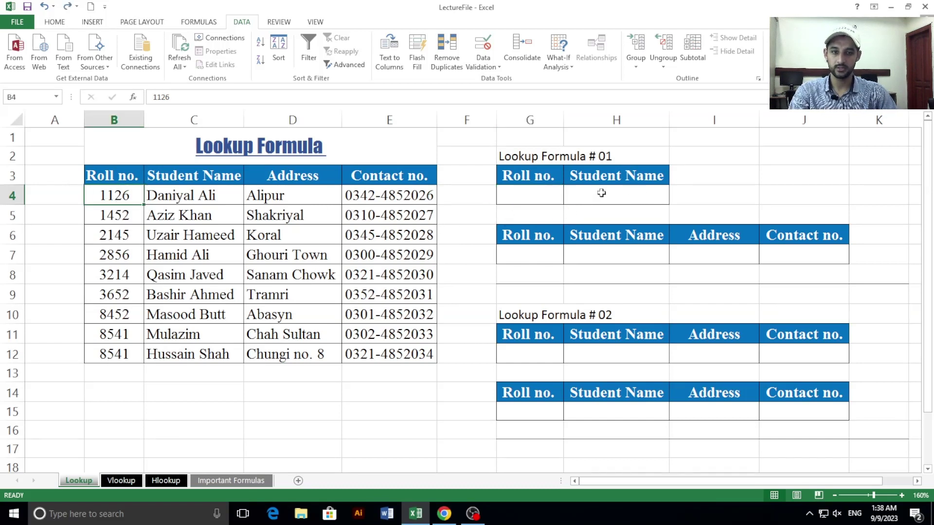
Step: Change the roll number in B4 to 1128 and check that the G4 dropdown list reflects the change
{"action": "left_click", "coordinate": [531, 200]}
{"action": "left_click", "coordinate": [141, 201]}
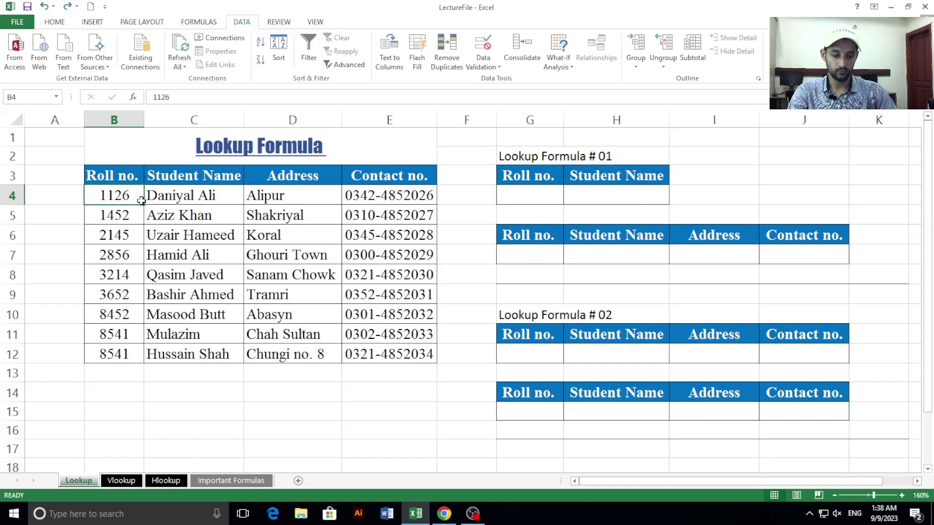
{"action": "type", "text": "1128"}
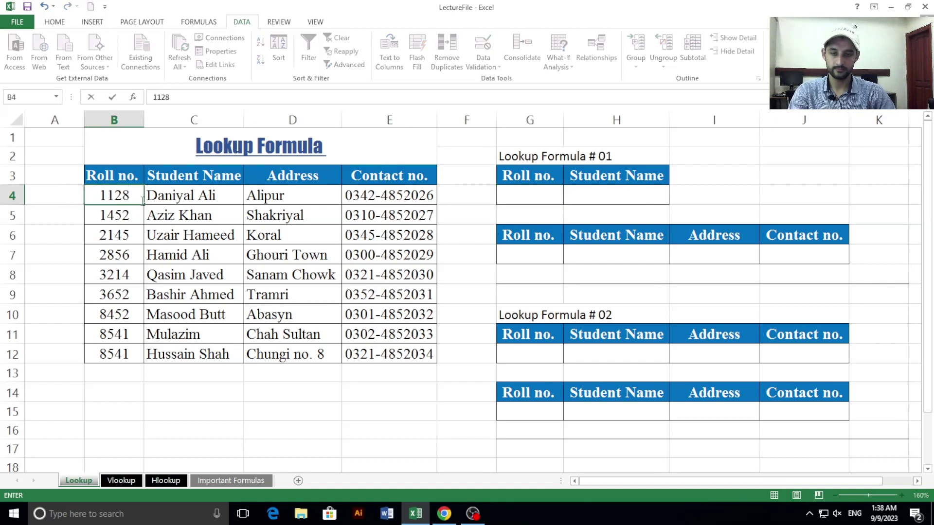
{"action": "key", "text": "Return"}
{"action": "left_click", "coordinate": [493, 270]}
{"action": "left_click", "coordinate": [520, 197]}
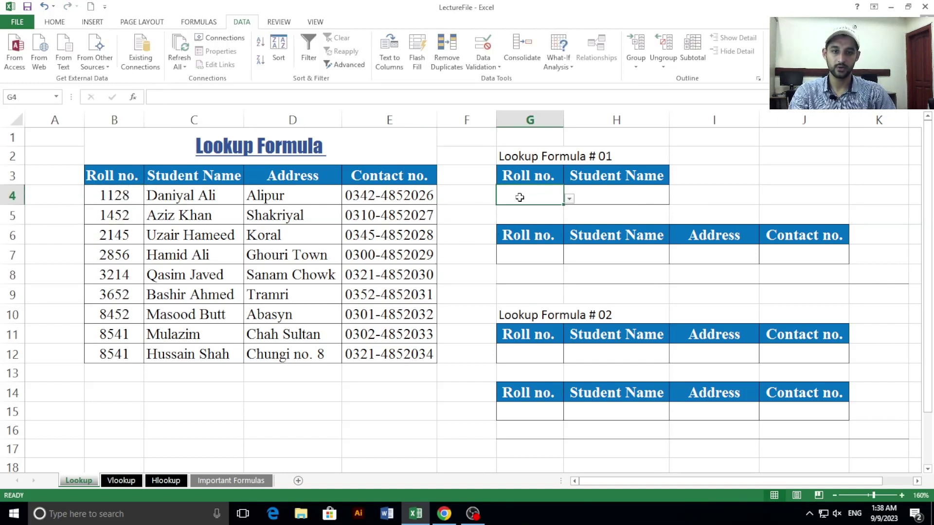
{"action": "left_click", "coordinate": [569, 198]}
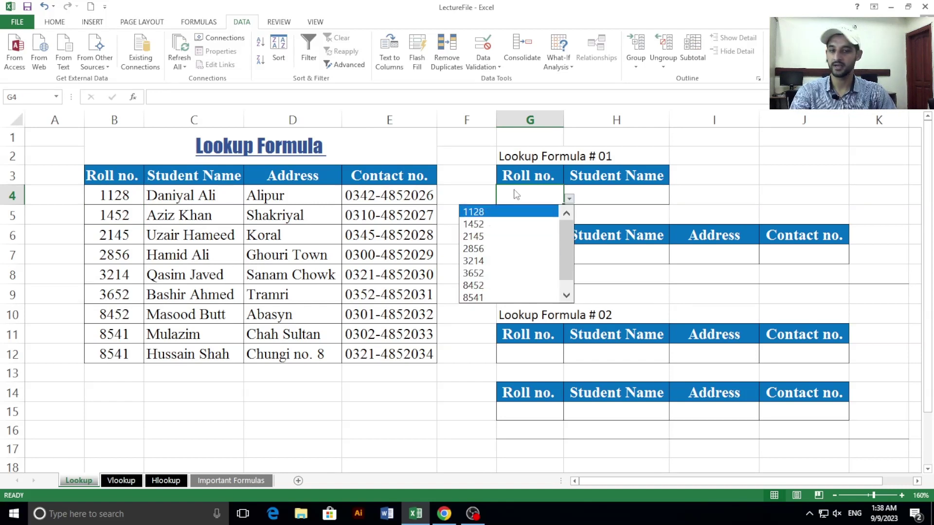
{"action": "left_click", "coordinate": [581, 210]}
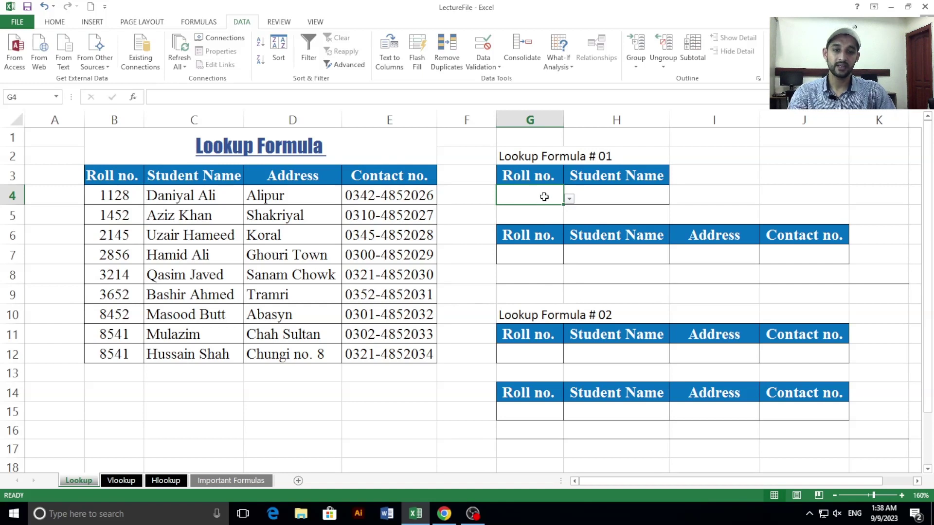
Step: Test the G4 dropdown by choosing roll number 2856 and replacing it with 3652
{"action": "left_click", "coordinate": [568, 199]}
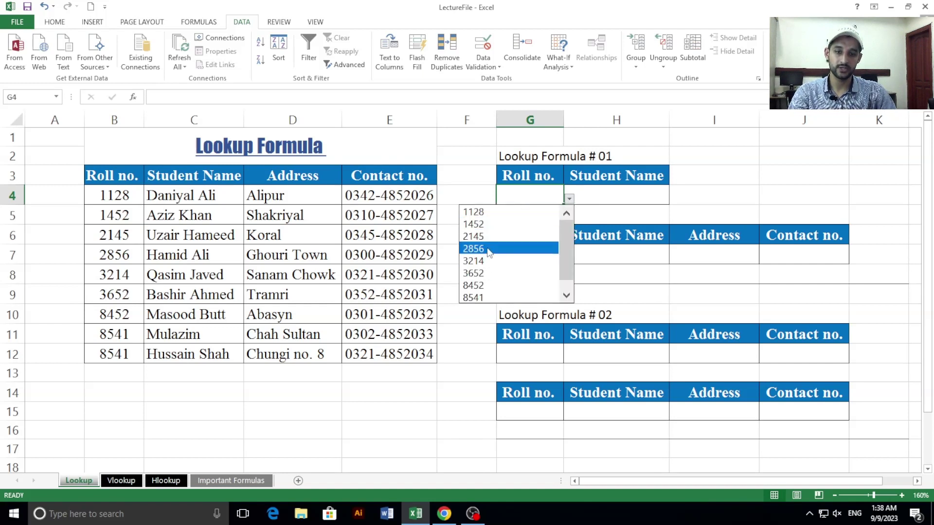
{"action": "left_click", "coordinate": [489, 249]}
{"action": "left_click", "coordinate": [590, 194]}
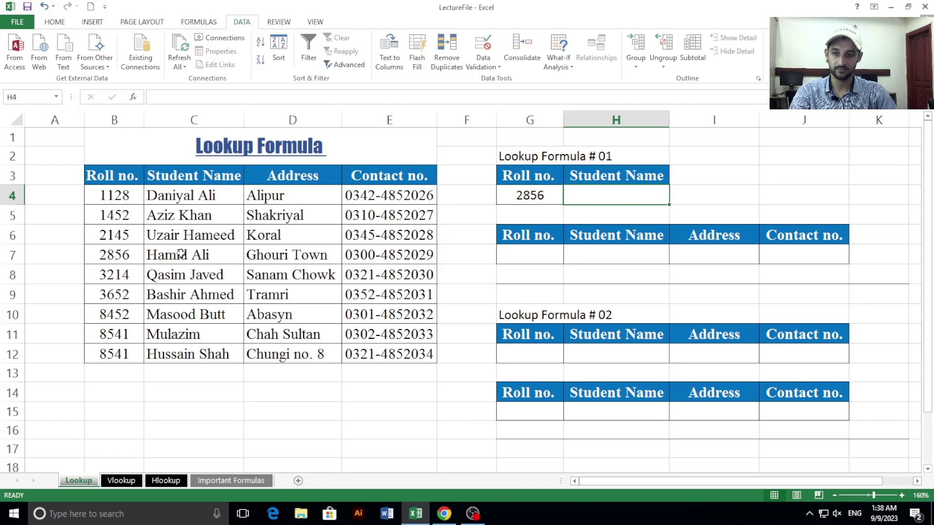
{"action": "left_click", "coordinate": [559, 197]}
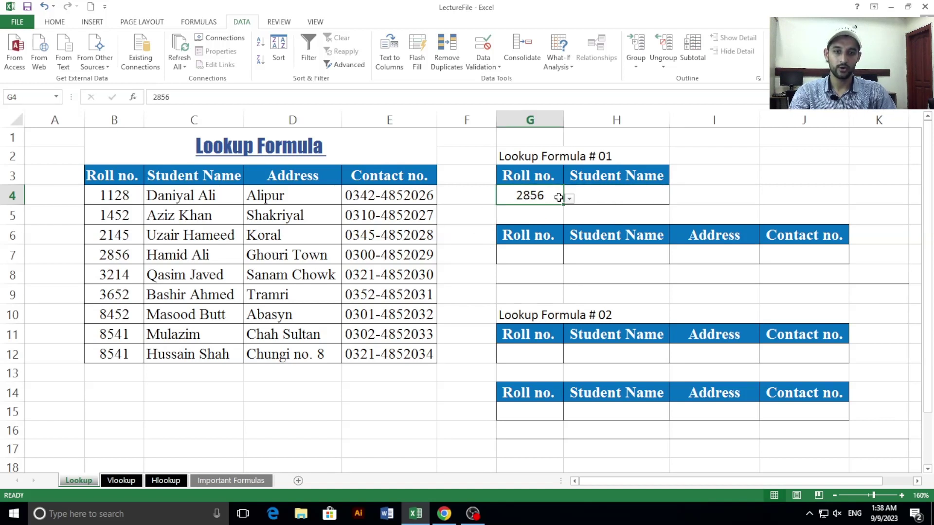
{"action": "left_click", "coordinate": [569, 198]}
{"action": "left_click", "coordinate": [501, 263]}
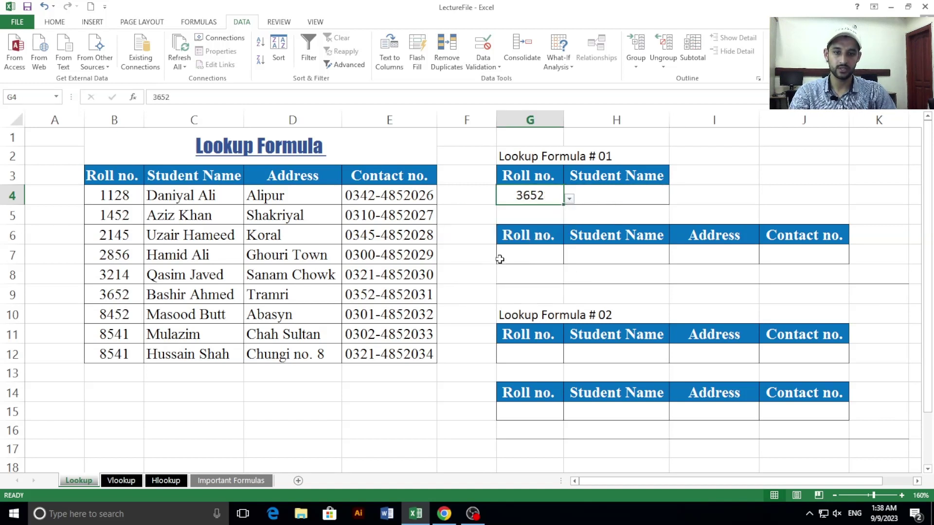
Step: Enter =LOOKUP(G4,B4:D12) in the Student Name cell H4
{"action": "left_click", "coordinate": [605, 198]}
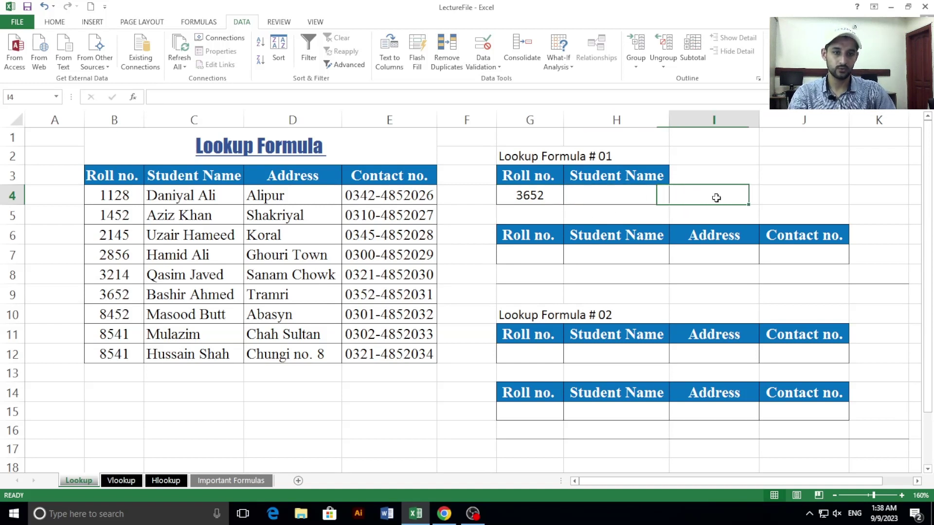
{"action": "type", "text": "="}
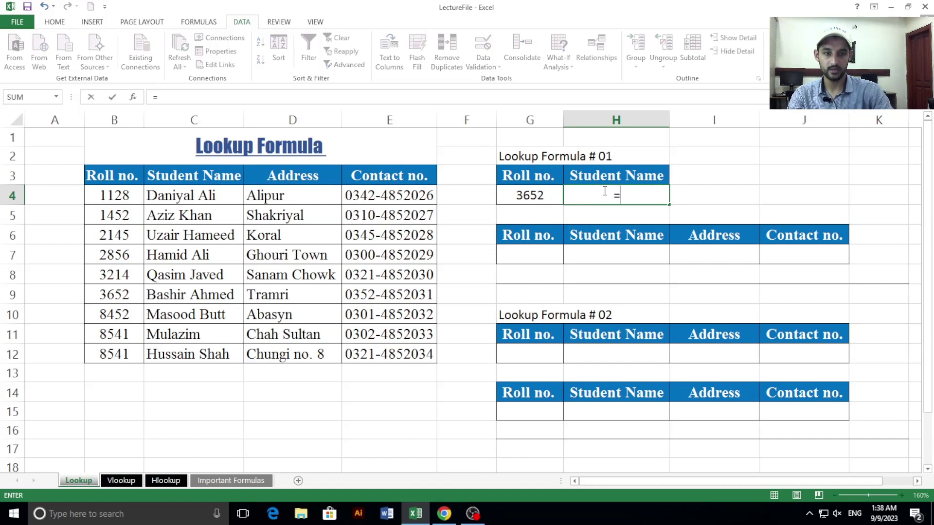
{"action": "type", "text": "l"}
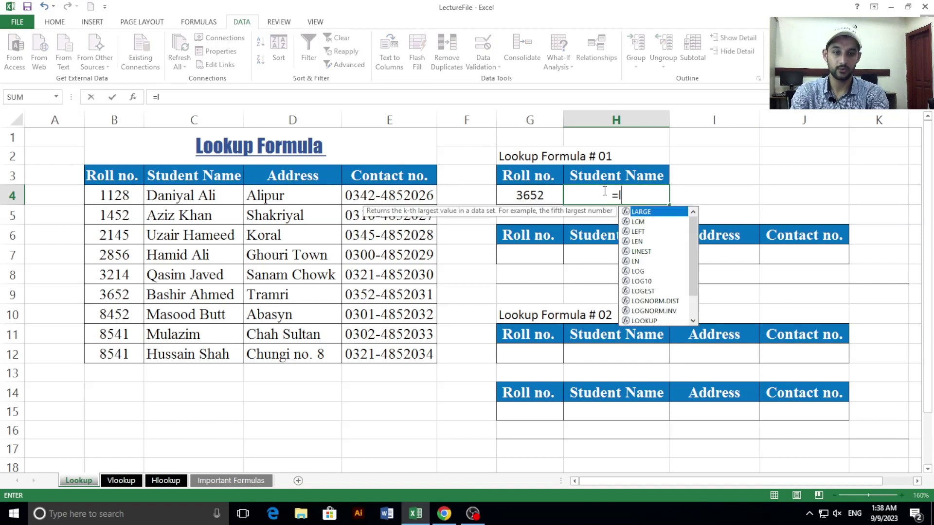
{"action": "type", "text": "ook"}
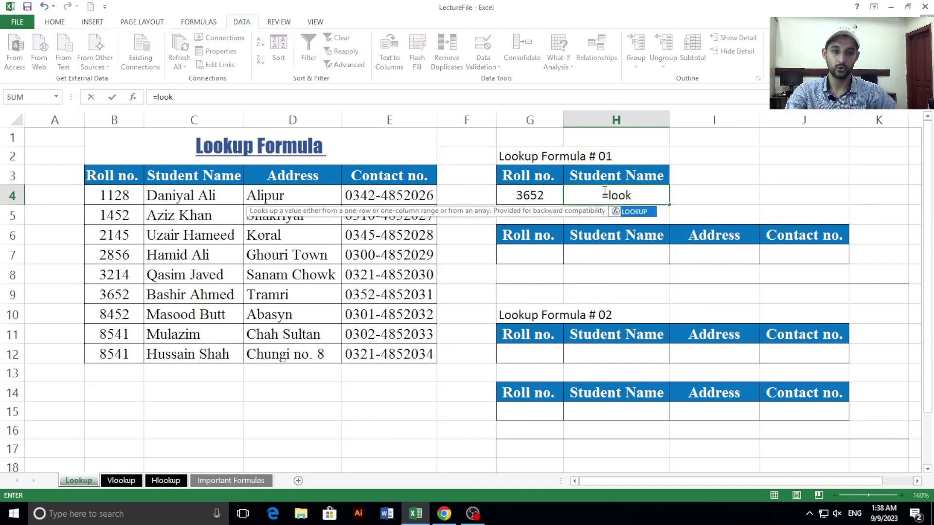
{"action": "key", "text": "Tab"}
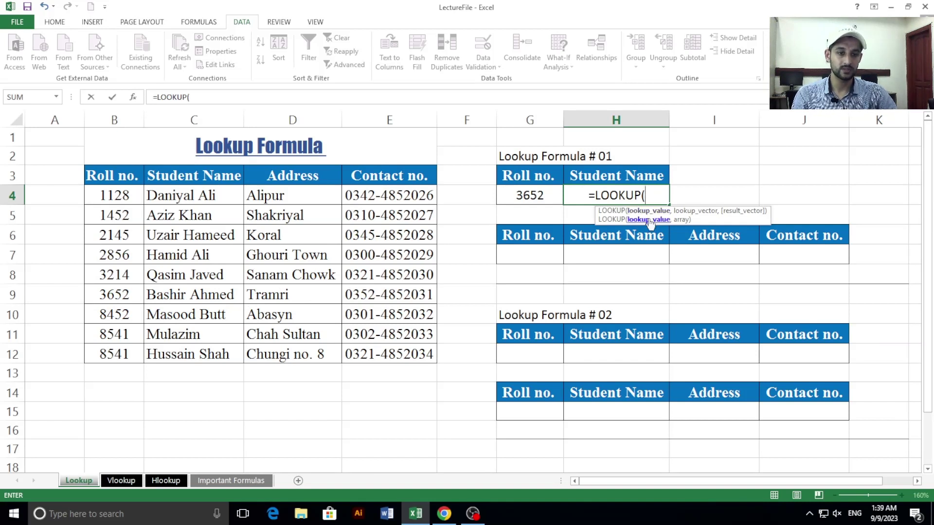
{"action": "left_click", "coordinate": [528, 199]}
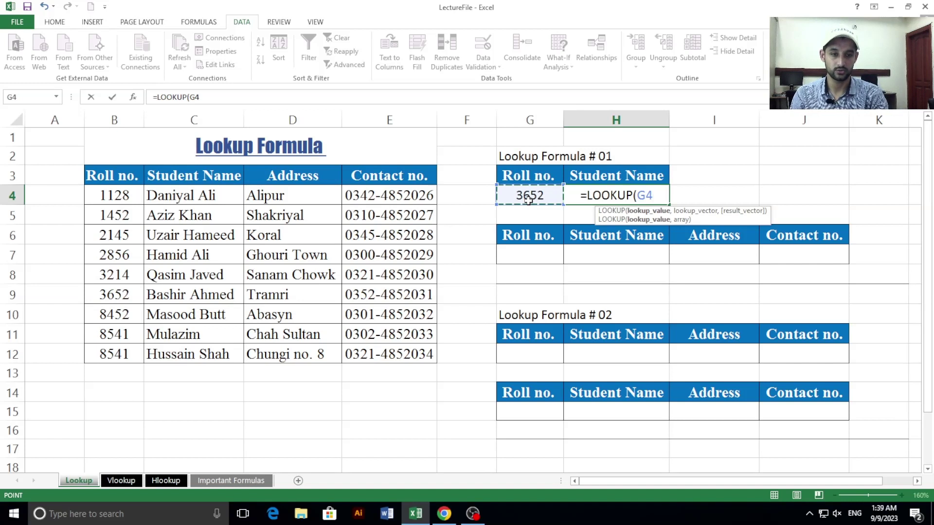
{"action": "type", "text": ","}
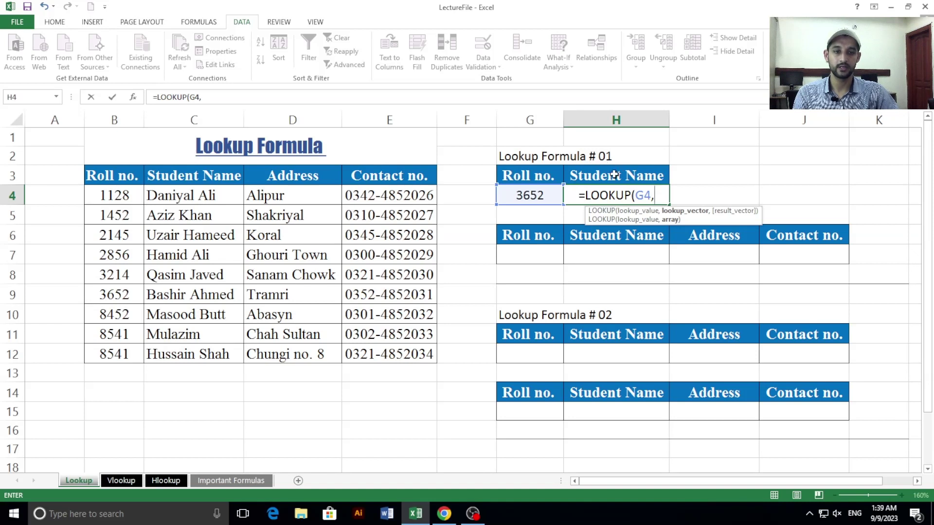
{"action": "left_click", "coordinate": [104, 194]}
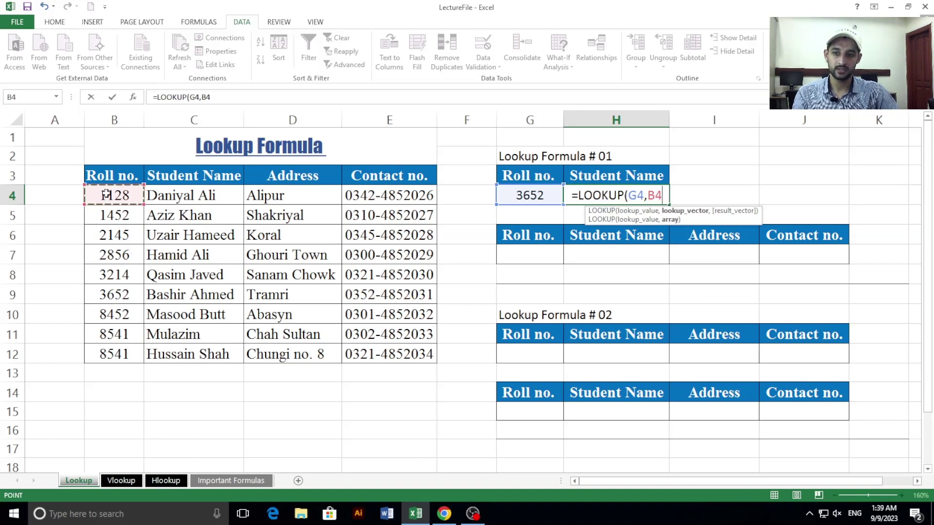
{"action": "left_click_drag", "start_coordinate": [116, 196], "coordinate": [282, 355]}
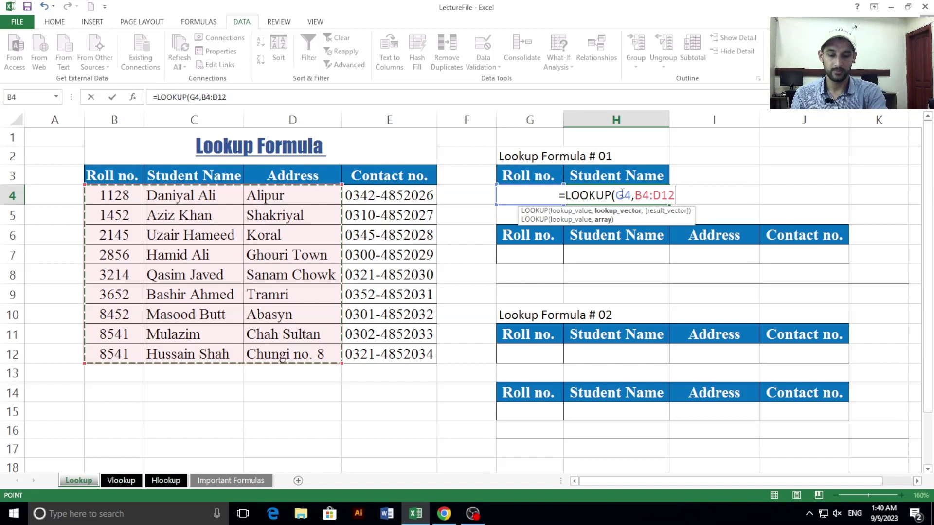
{"action": "type", "text": ")"}
{"action": "key", "text": "Return"}
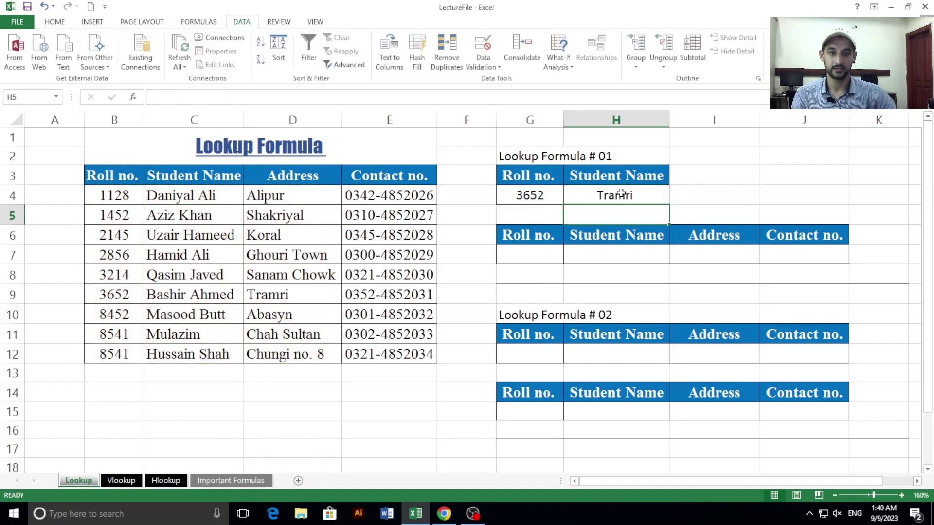
Step: Compare the lookup result in H4 with the address in D9 of the source row matching G4
{"action": "left_click", "coordinate": [609, 197]}
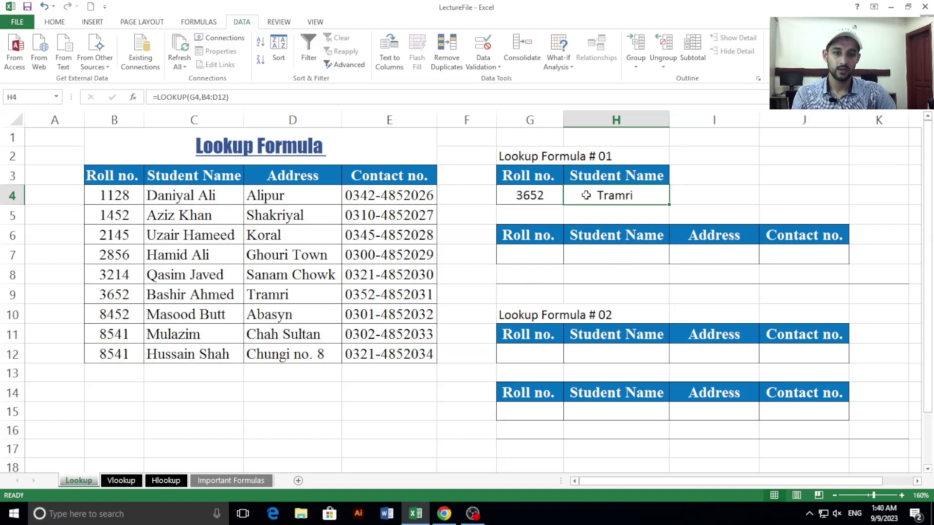
{"action": "left_click", "coordinate": [546, 194]}
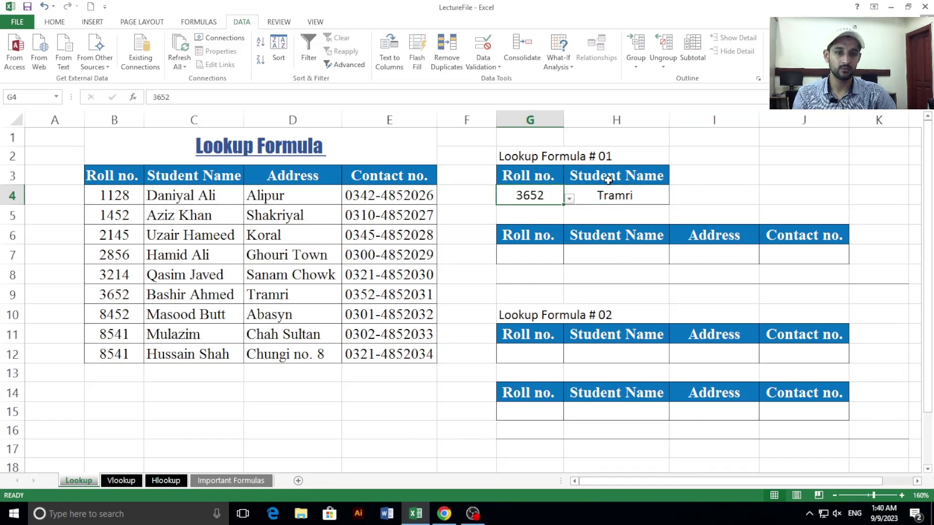
{"action": "left_click", "coordinate": [616, 196]}
{"action": "left_click", "coordinate": [531, 201]}
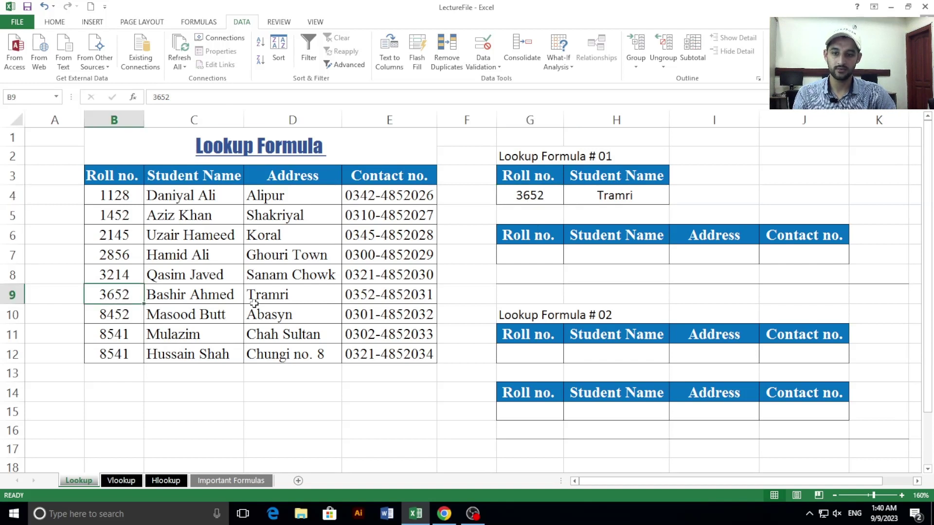
{"action": "left_click", "coordinate": [265, 299]}
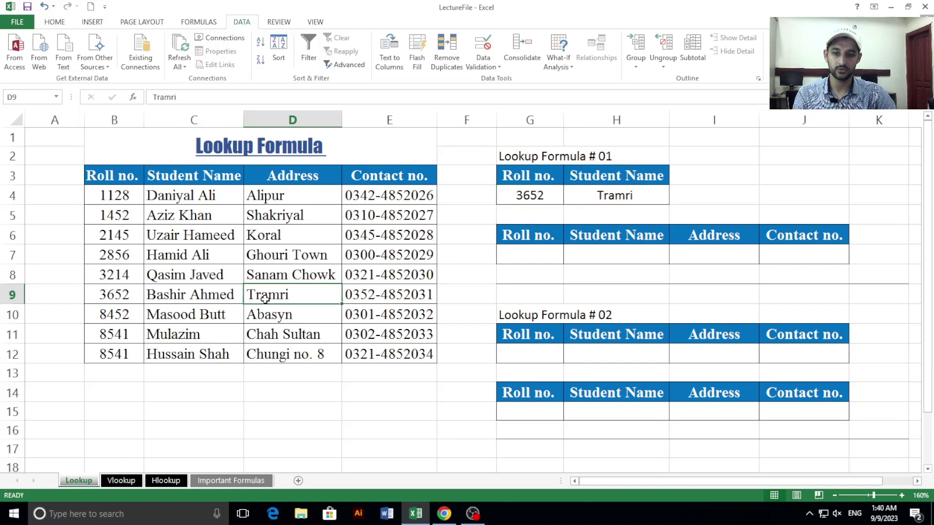
Step: Examine the B4:D12 array argument in the H4 formula and the roll number range B4:B12 it searches
{"action": "double_click", "coordinate": [613, 196]}
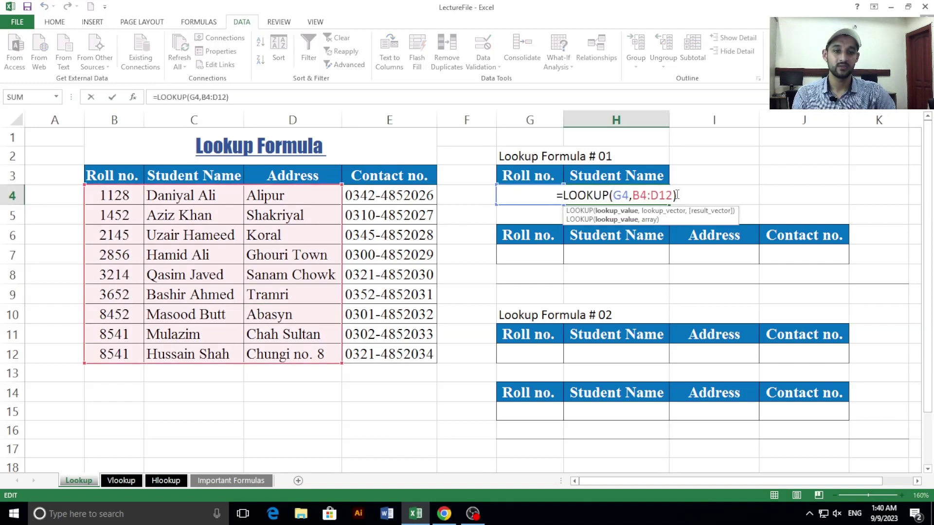
{"action": "left_click", "coordinate": [657, 196]}
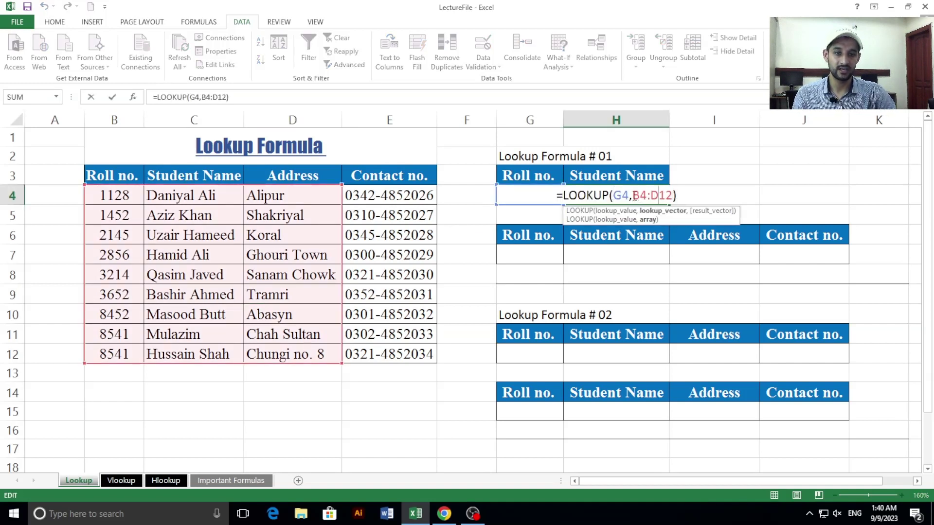
{"action": "left_click_drag", "start_coordinate": [634, 195], "coordinate": [673, 195]}
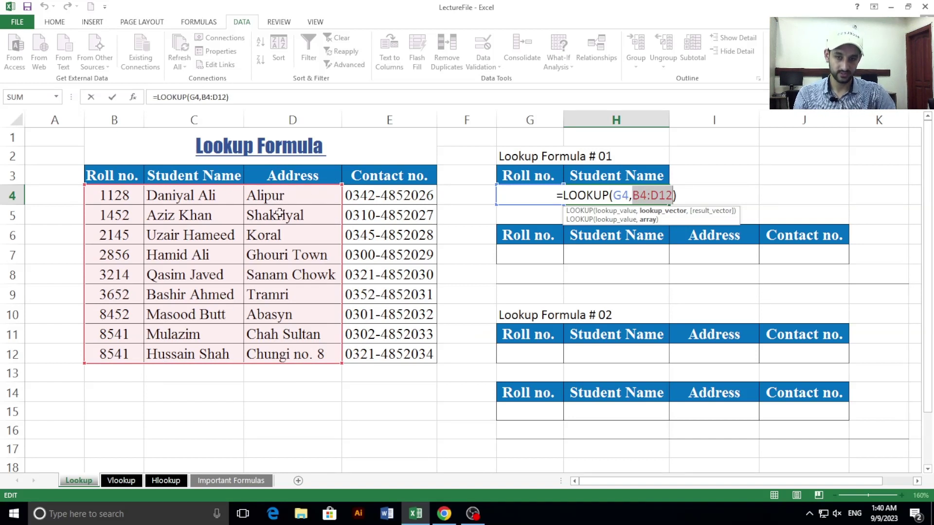
{"action": "key", "text": "Return"}
{"action": "left_click", "coordinate": [532, 197]}
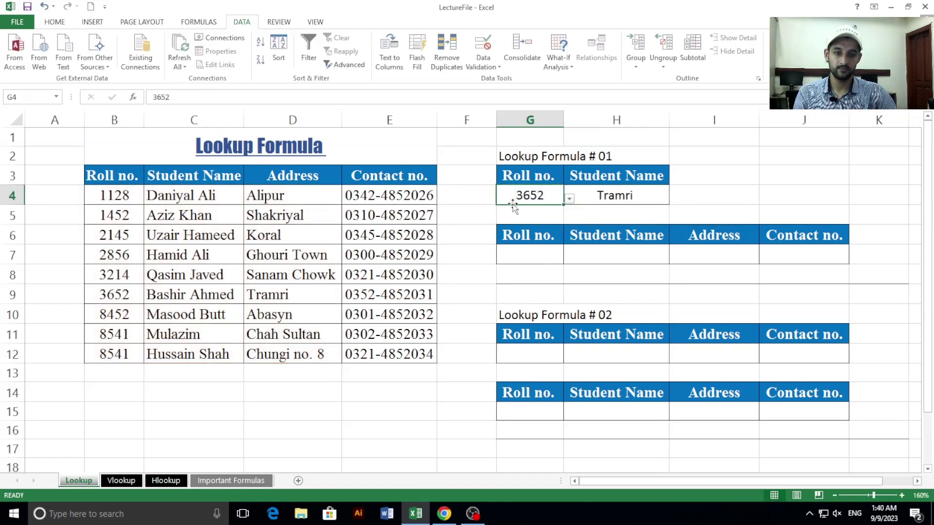
{"action": "left_click_drag", "start_coordinate": [125, 200], "coordinate": [121, 354]}
Step: Replace the array in the H4 formula with B4:C12 so it reads =LOOKUP(G4,B4:C12)
{"action": "double_click", "coordinate": [628, 197]}
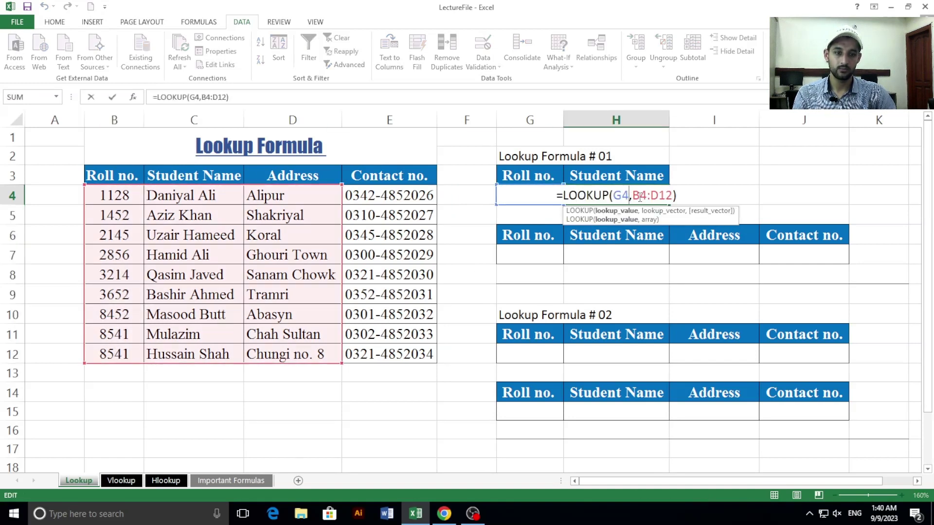
{"action": "left_click", "coordinate": [646, 196]}
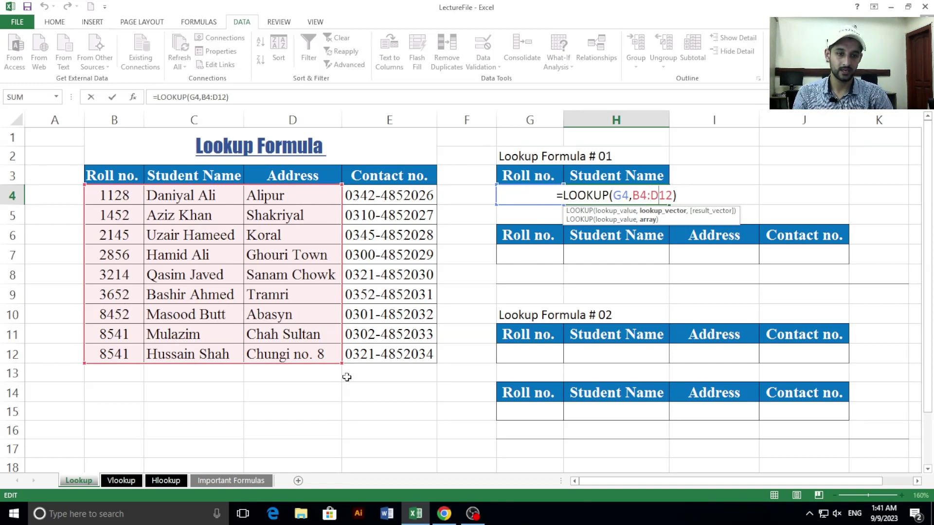
{"action": "key", "text": "BackSpace"}
{"action": "key", "text": "BackSpace"}
{"action": "key", "text": "BackSpace"}
{"action": "key", "text": "BackSpace"}
{"action": "key", "text": "BackSpace"}
{"action": "key", "text": "BackSpace"}
{"action": "key", "text": "BackSpace"}
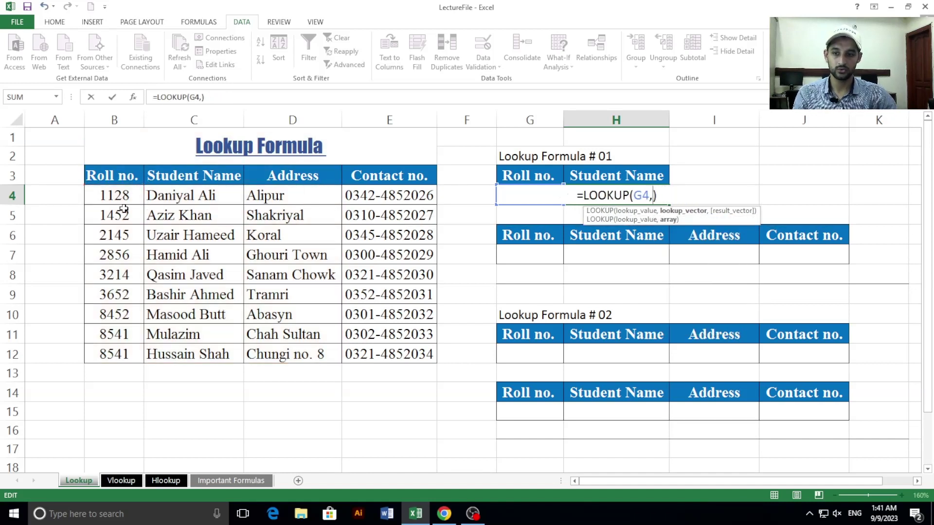
{"action": "left_click_drag", "start_coordinate": [116, 199], "coordinate": [198, 351]}
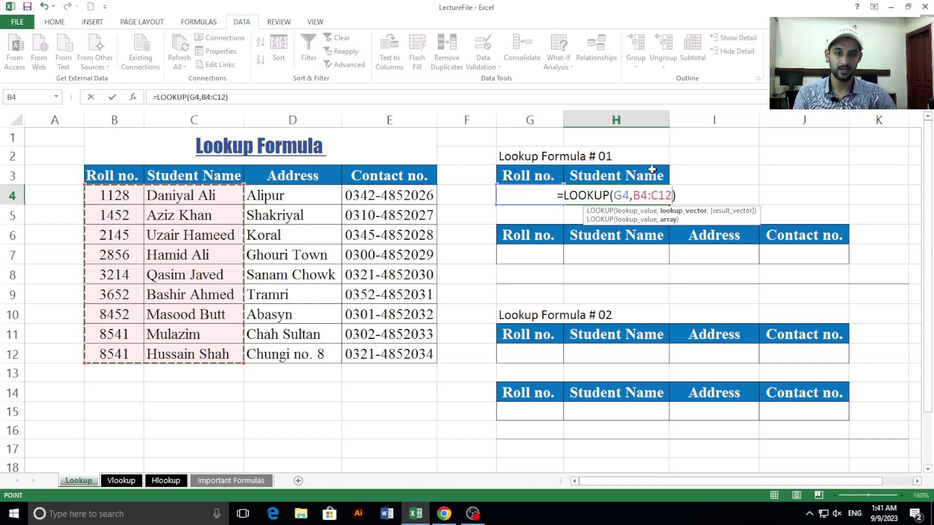
{"action": "key", "text": "ctrl+Return"}
{"action": "key", "text": "Return"}
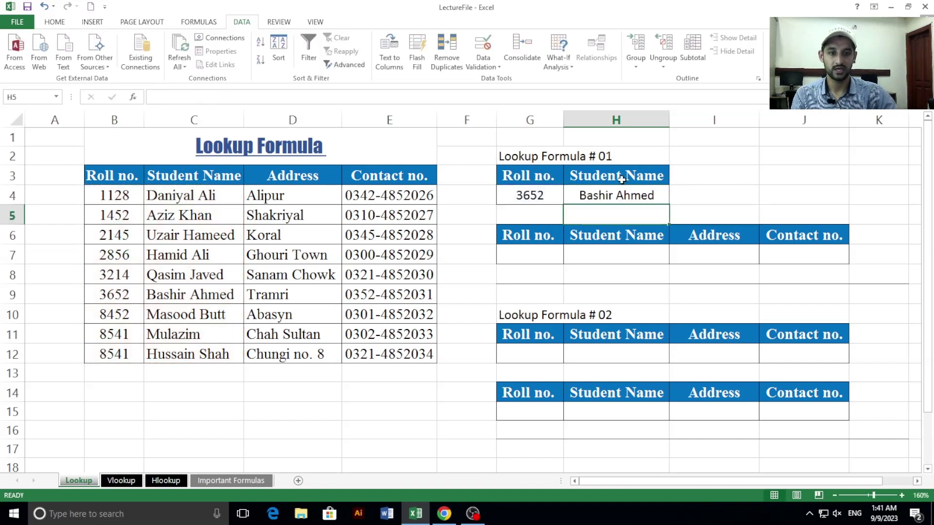
Step: Check the student name returned in H4 against C9 in the source table for the roll number in G4
{"action": "left_click", "coordinate": [554, 192]}
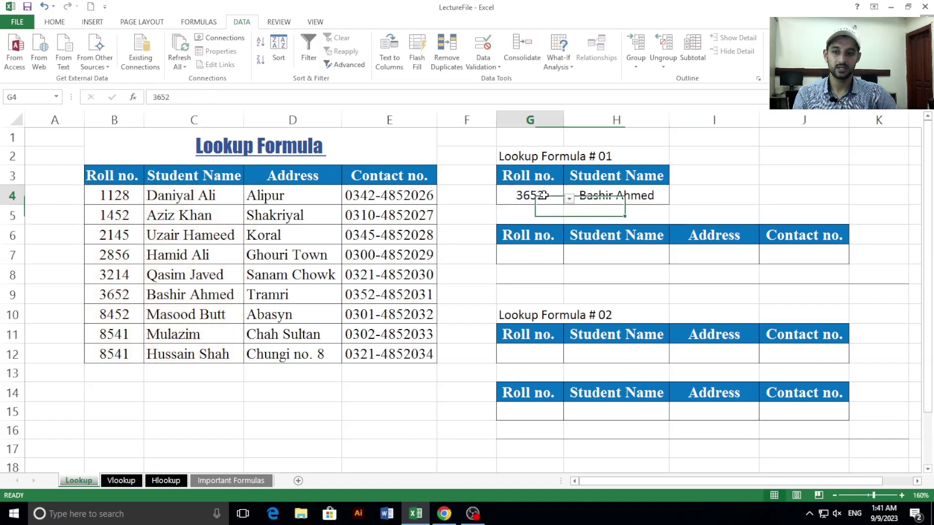
{"action": "left_click", "coordinate": [200, 295]}
{"action": "left_click", "coordinate": [627, 195]}
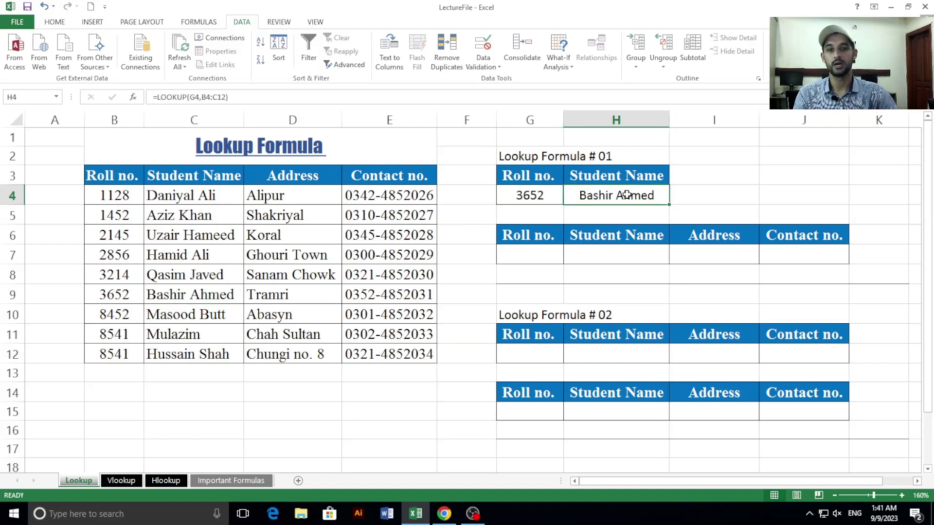
{"action": "left_click", "coordinate": [520, 197]}
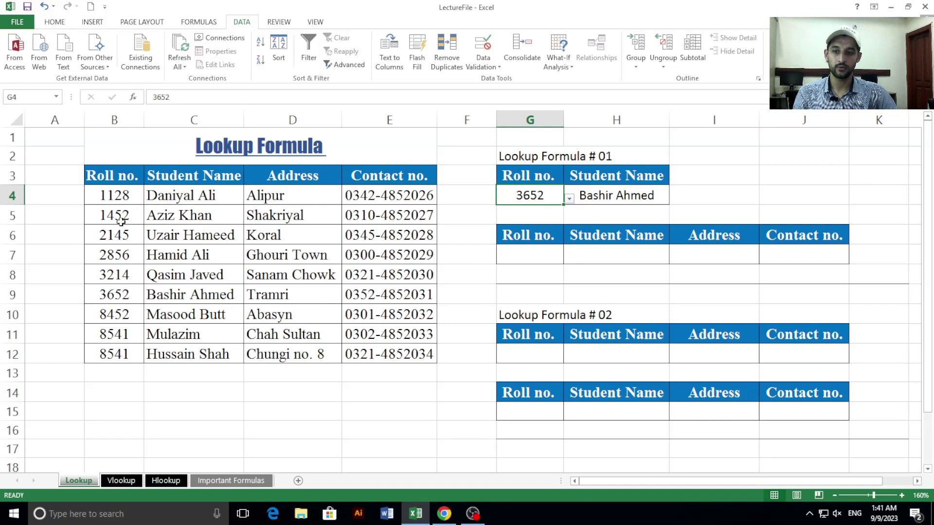
Step: Choose the roll number from B5 in G4's dropdown and check the student name returned in H4
{"action": "left_click", "coordinate": [569, 198]}
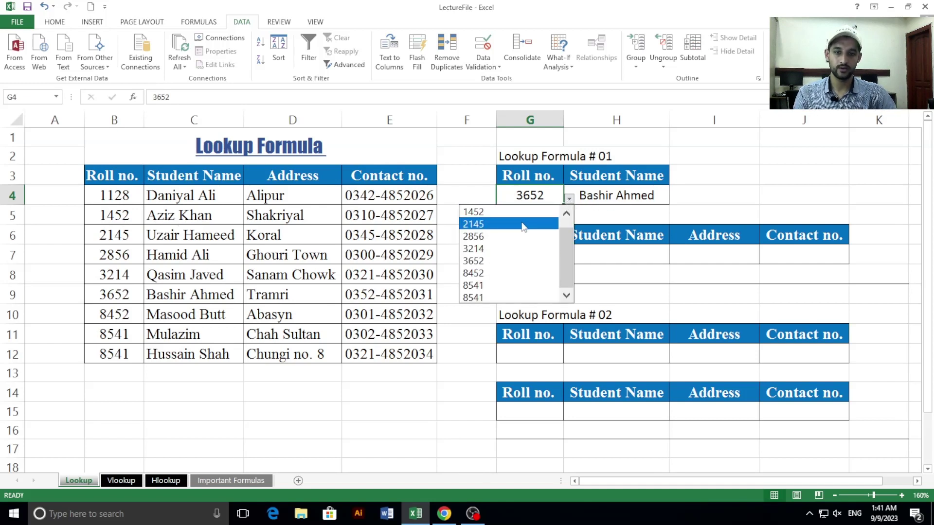
{"action": "left_click", "coordinate": [567, 217]}
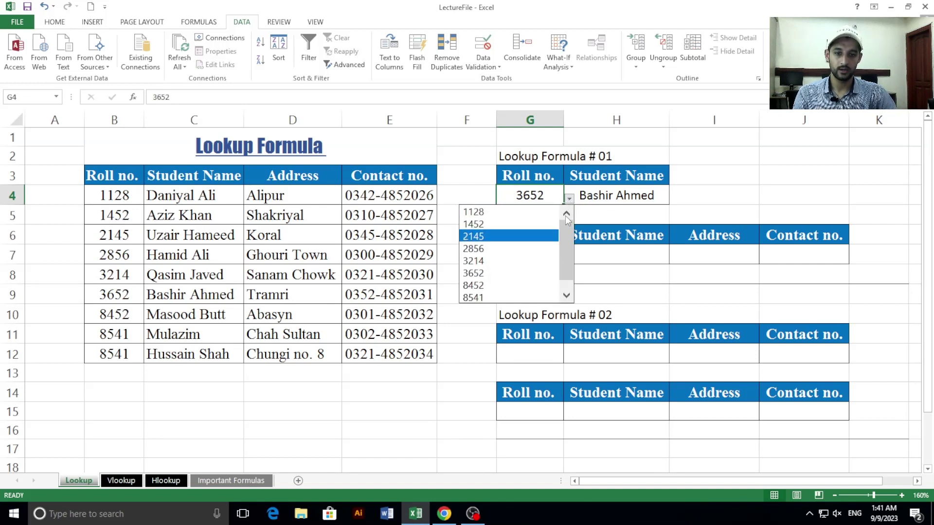
{"action": "left_click", "coordinate": [498, 224]}
{"action": "left_click", "coordinate": [589, 201]}
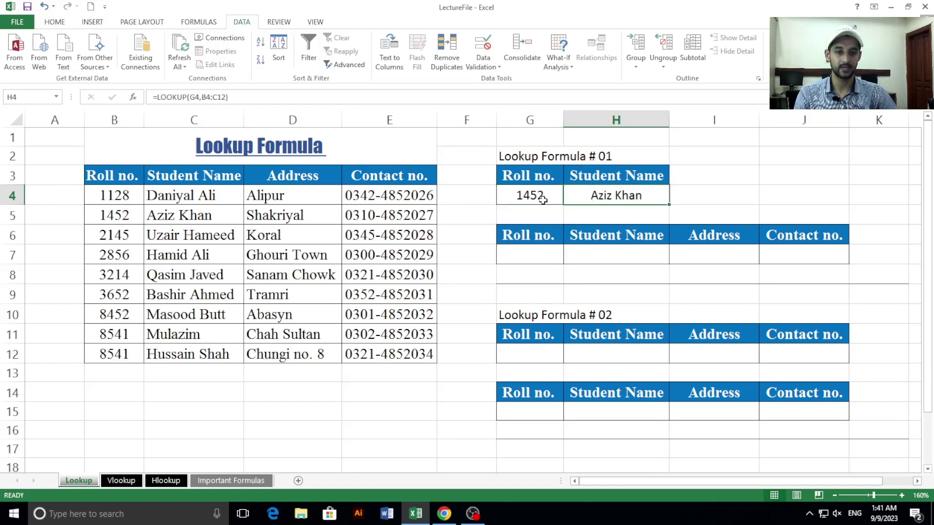
Step: Choose the roll number from B8 in G4's dropdown and select the student name result in H4
{"action": "left_click", "coordinate": [543, 200]}
{"action": "left_click", "coordinate": [569, 197]}
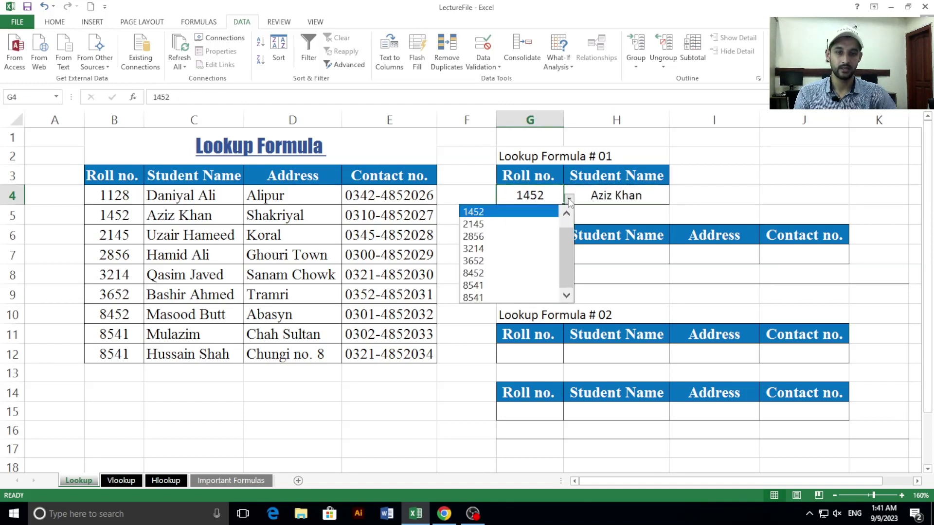
{"action": "left_click", "coordinate": [512, 250]}
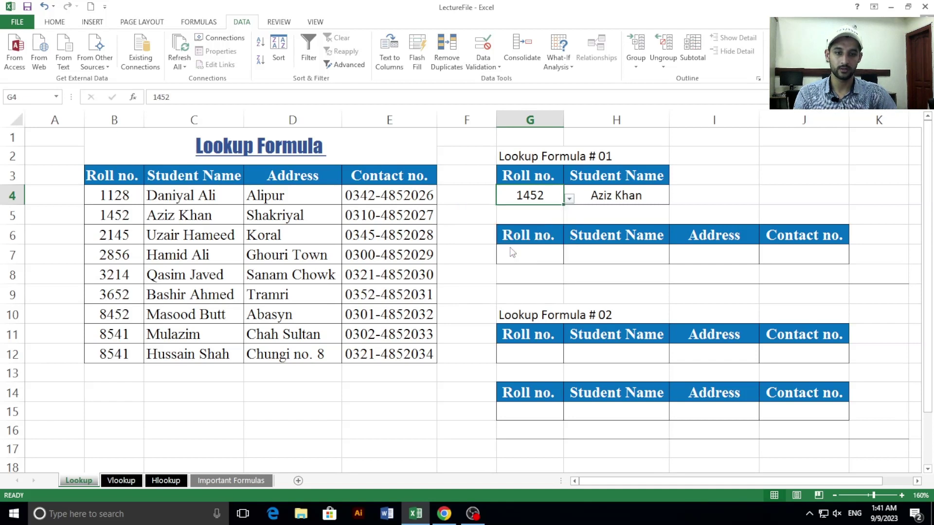
{"action": "left_click", "coordinate": [614, 197]}
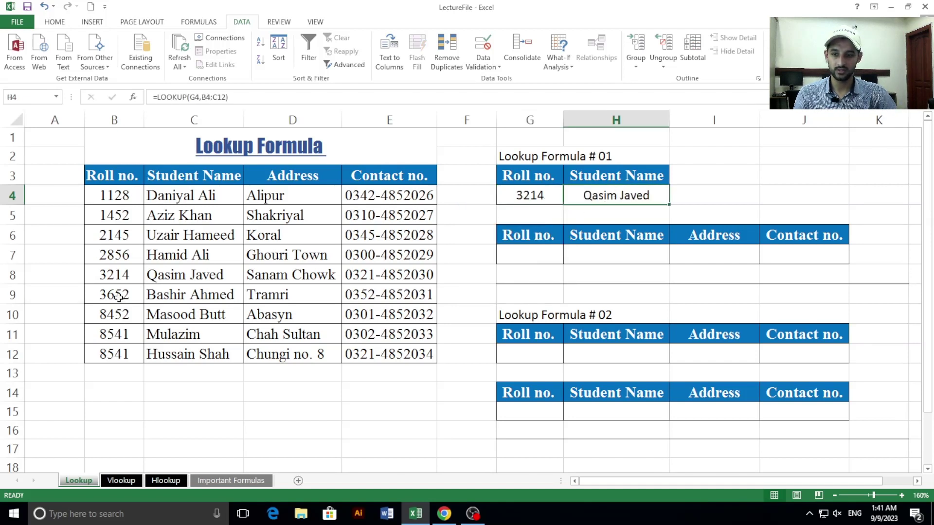
Step: Compare the name returned in H4 with C8 in the source table and review the B4:C12 array in its formula
{"action": "left_click", "coordinate": [121, 275]}
{"action": "left_click", "coordinate": [194, 274]}
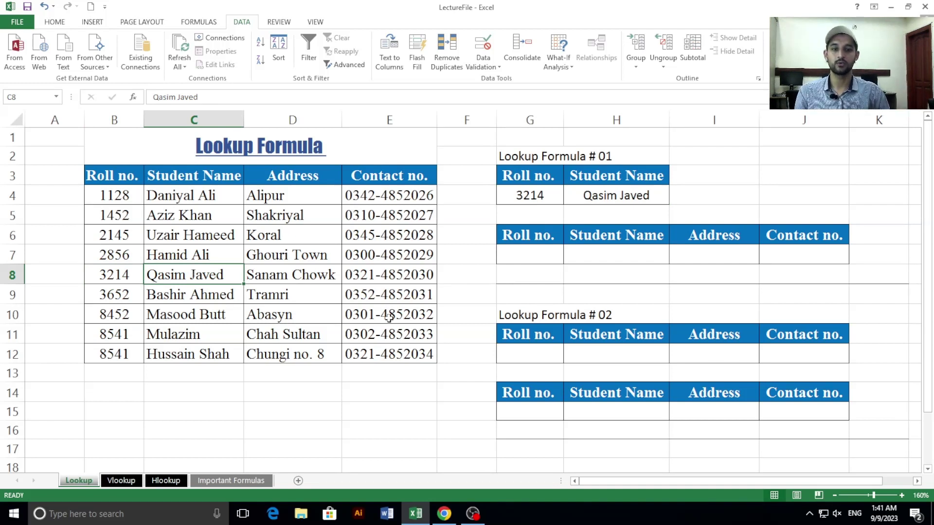
{"action": "double_click", "coordinate": [649, 197]}
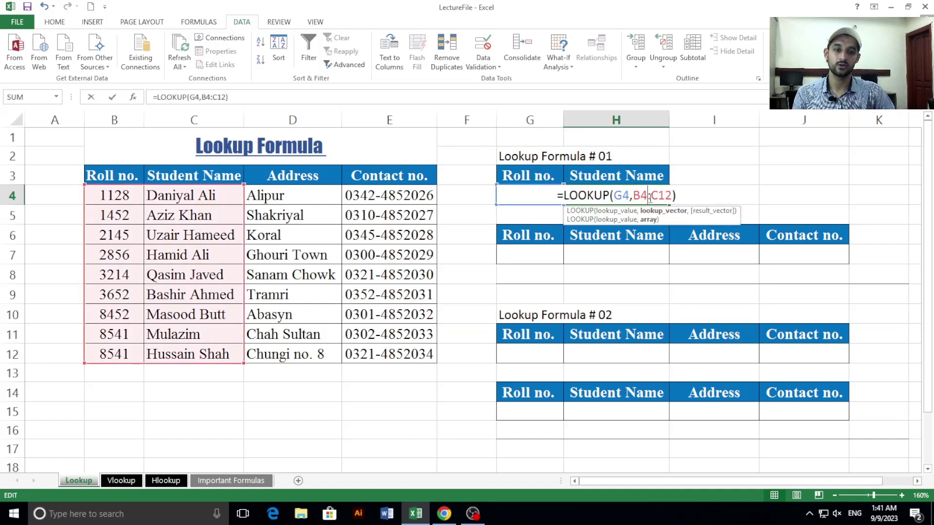
{"action": "key", "text": "Return"}
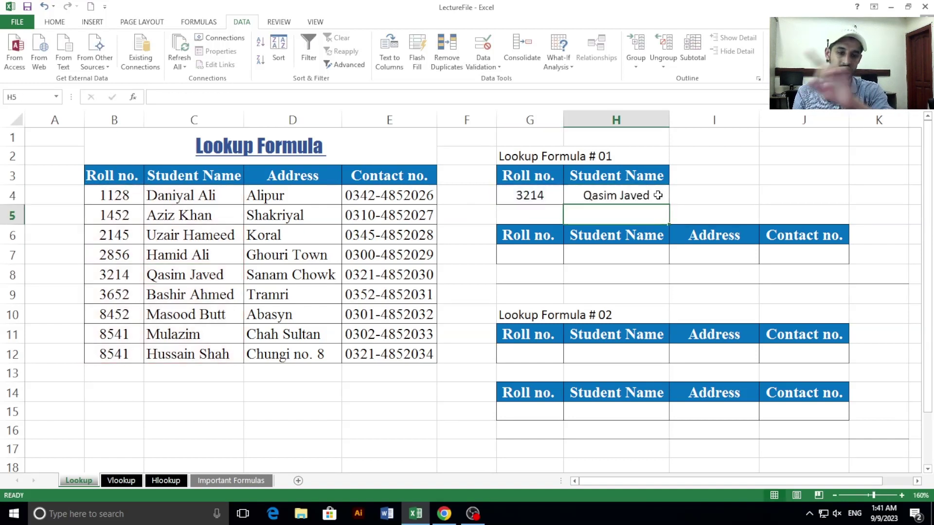
Step: Copy the roll number cell G4 with its dropdown into G7 and check the list of choices
{"action": "left_click", "coordinate": [532, 255]}
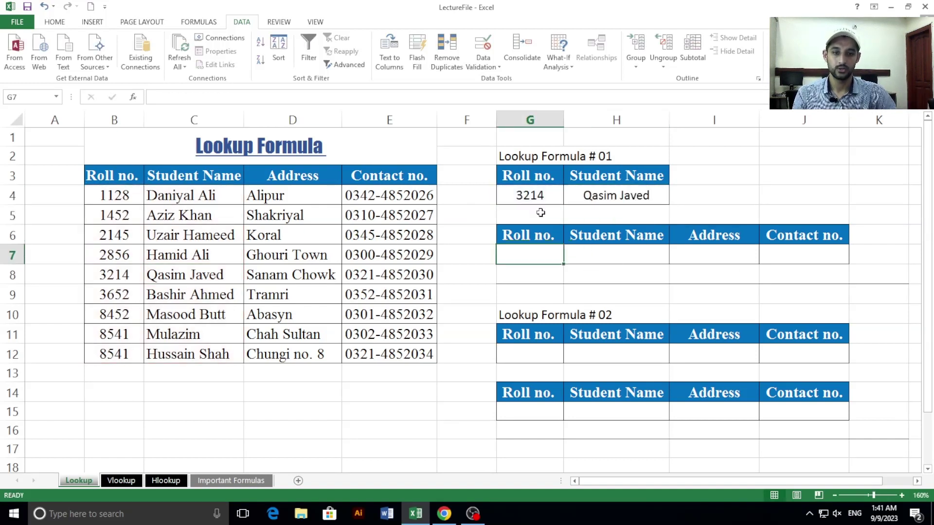
{"action": "left_click", "coordinate": [533, 197]}
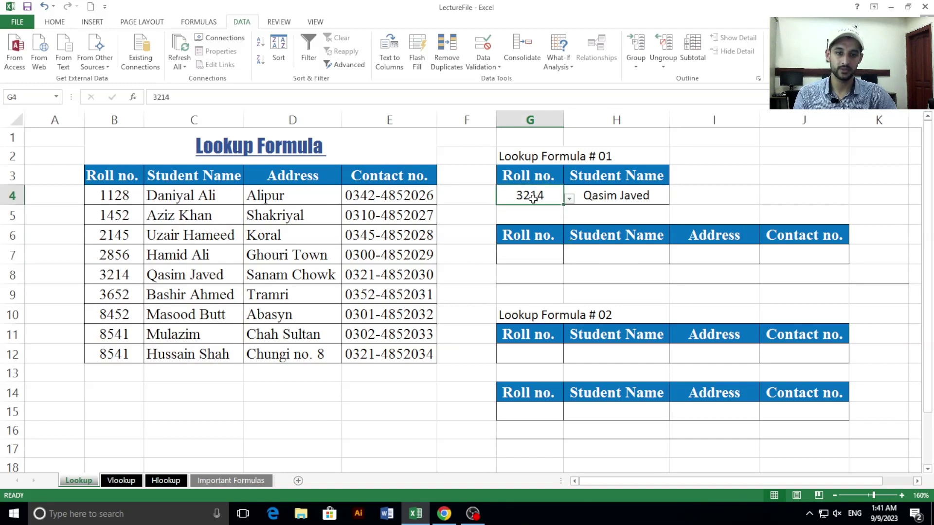
{"action": "key", "text": "ctrl+c"}
{"action": "left_click", "coordinate": [535, 253]}
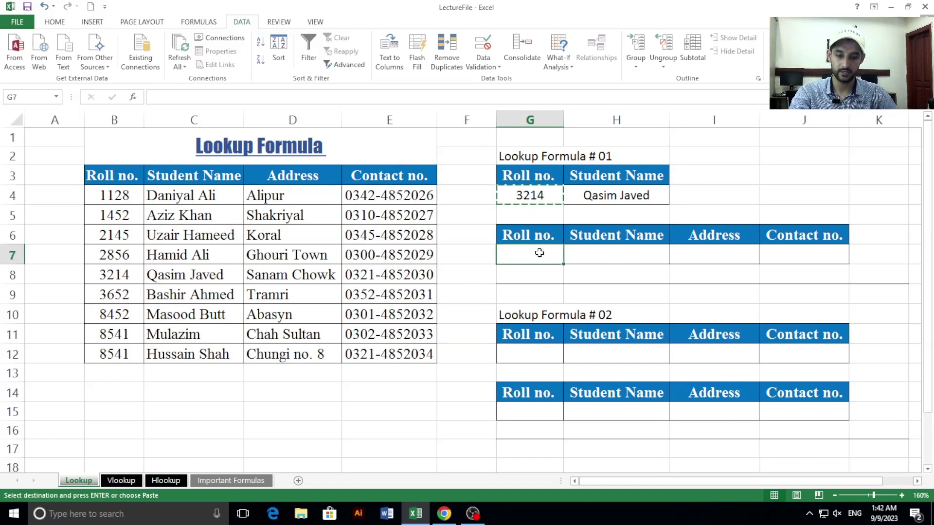
{"action": "key", "text": "ctrl+v"}
{"action": "key", "text": "Escape"}
{"action": "left_click", "coordinate": [569, 258]}
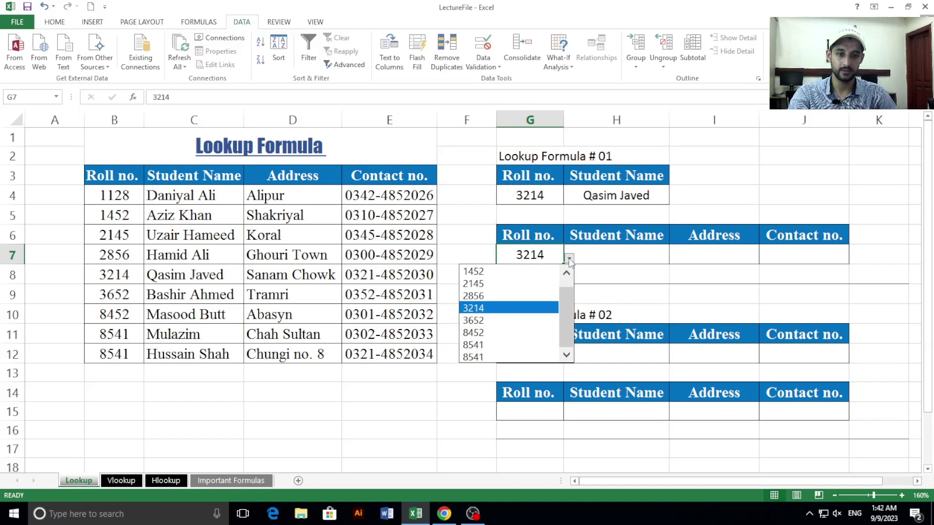
{"action": "left_click", "coordinate": [604, 257]}
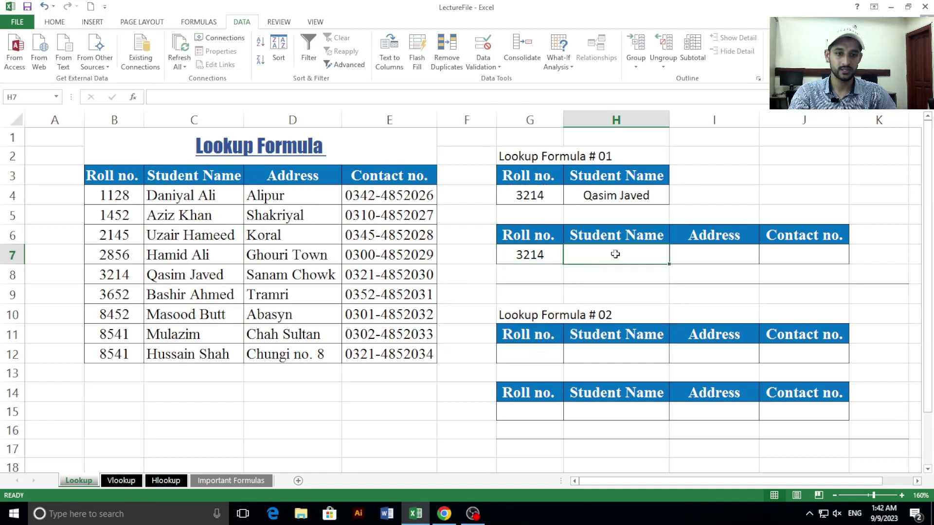
{"action": "left_click", "coordinate": [712, 240]}
{"action": "left_click", "coordinate": [810, 247]}
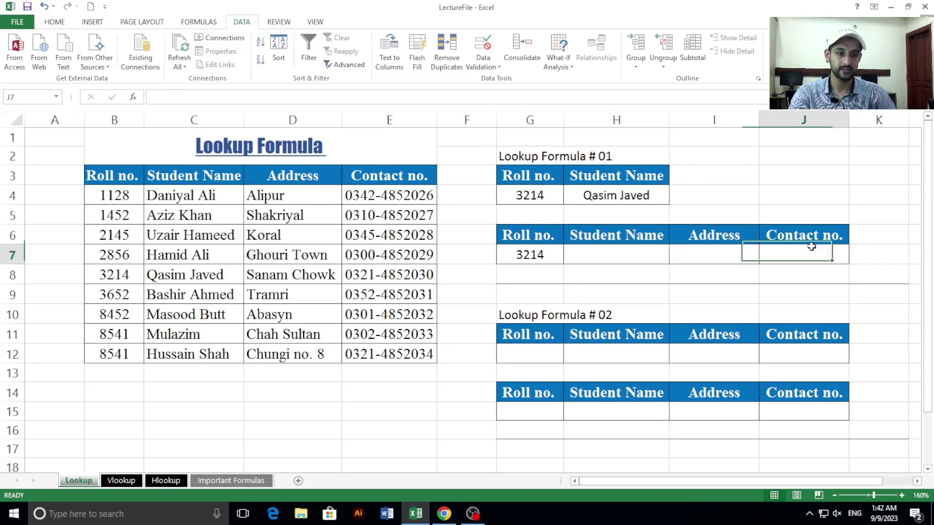
Step: Enter =LOOKUP(G7,B4:C12) in H7 for the student name and compare the result with C8
{"action": "left_click", "coordinate": [626, 256]}
{"action": "type", "text": "="}
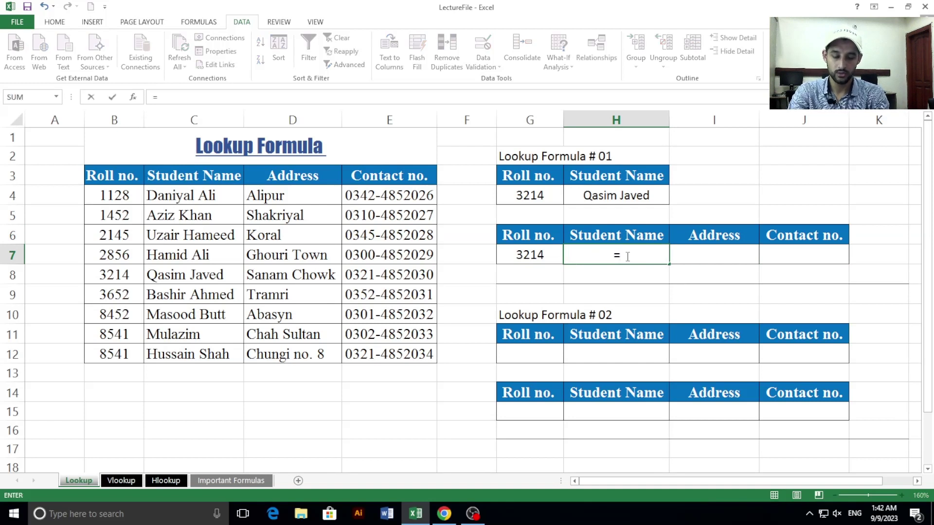
{"action": "type", "text": "look"}
{"action": "key", "text": "Tab"}
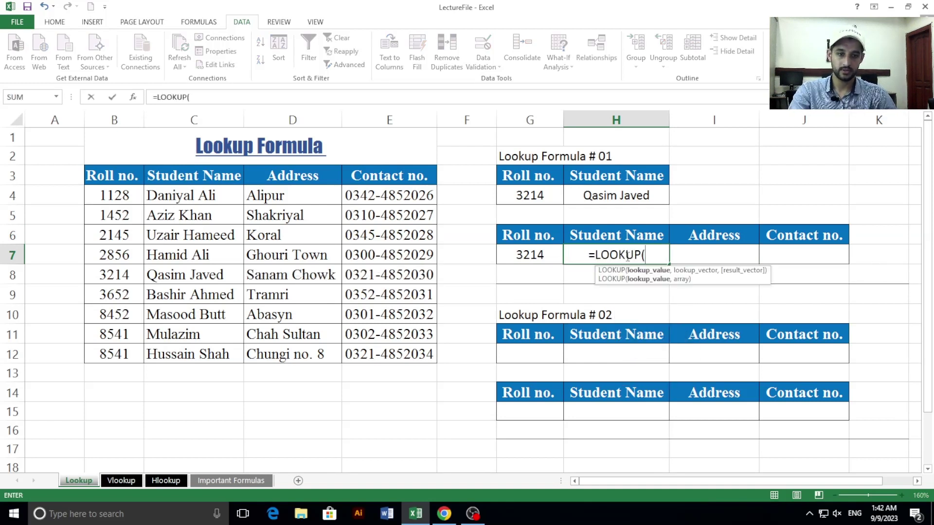
{"action": "left_click", "coordinate": [541, 254]}
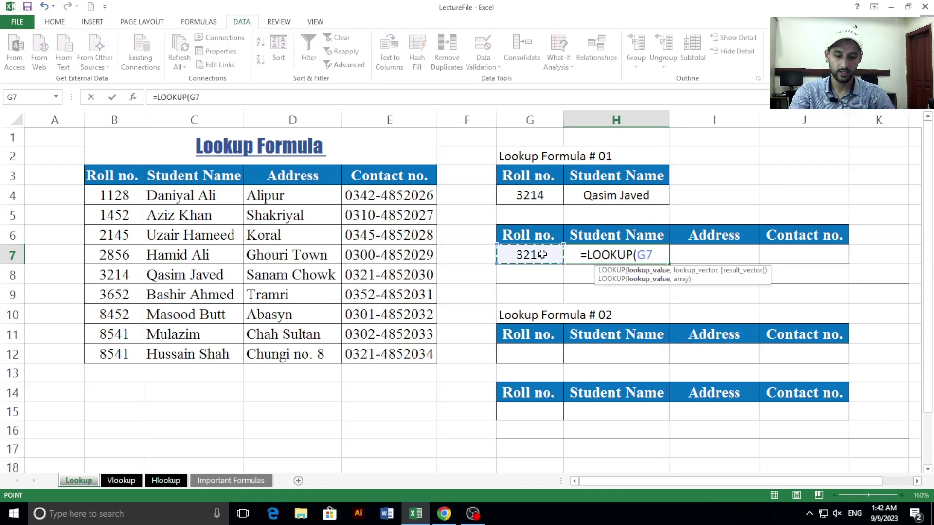
{"action": "type", "text": ","}
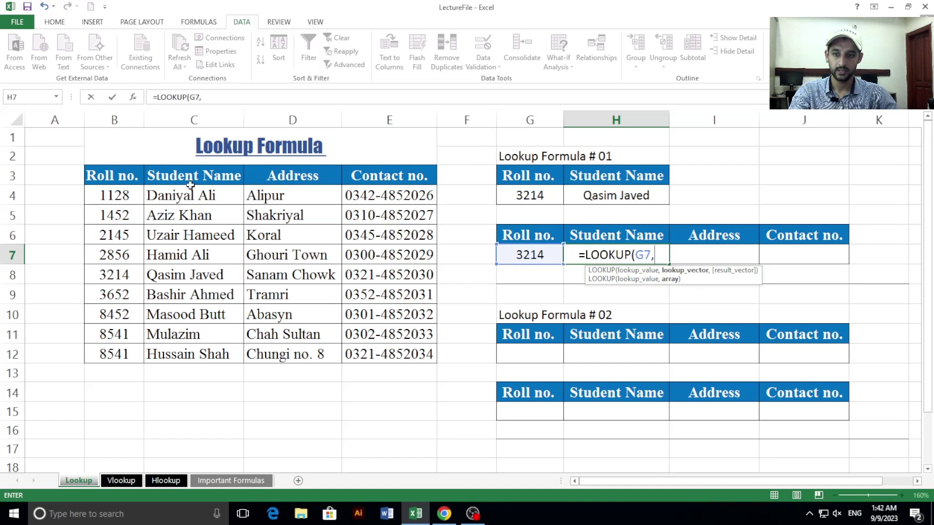
{"action": "left_click_drag", "start_coordinate": [123, 197], "coordinate": [196, 354]}
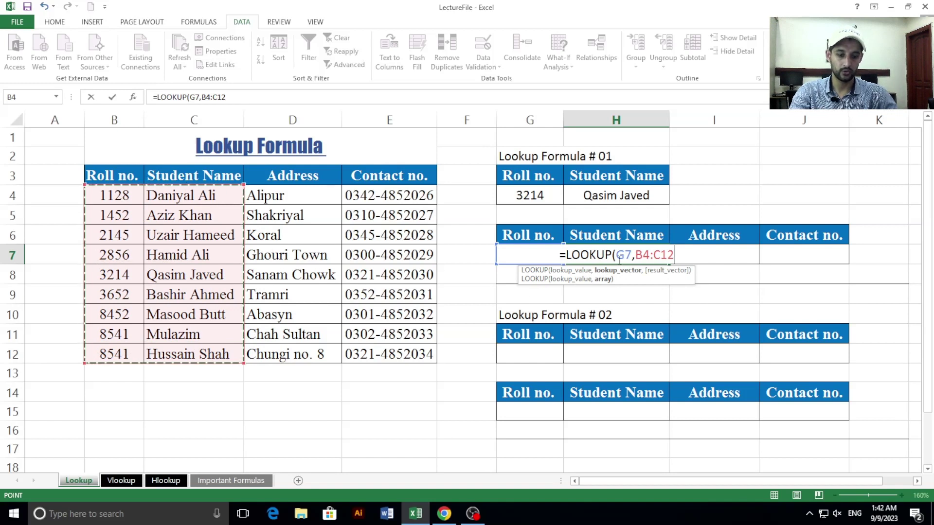
{"action": "key", "text": "Return"}
{"action": "left_click", "coordinate": [546, 259]}
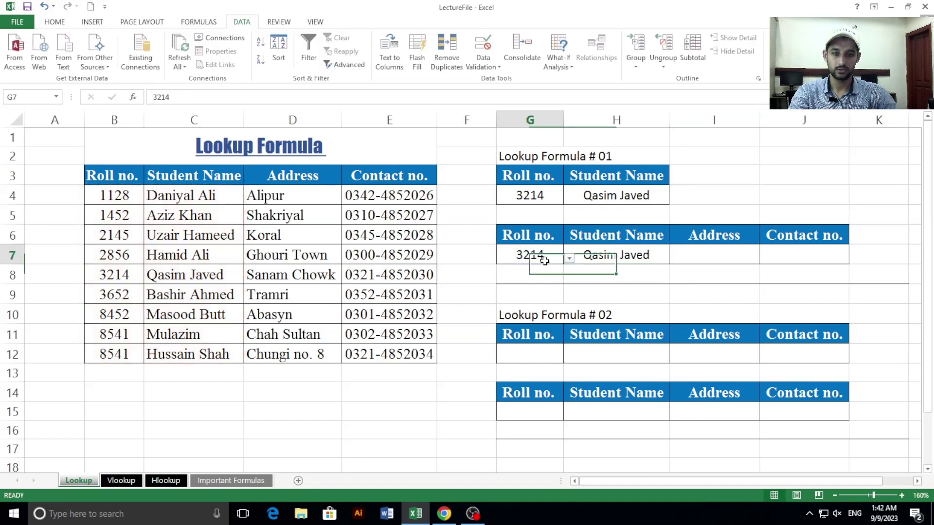
{"action": "left_click", "coordinate": [217, 273]}
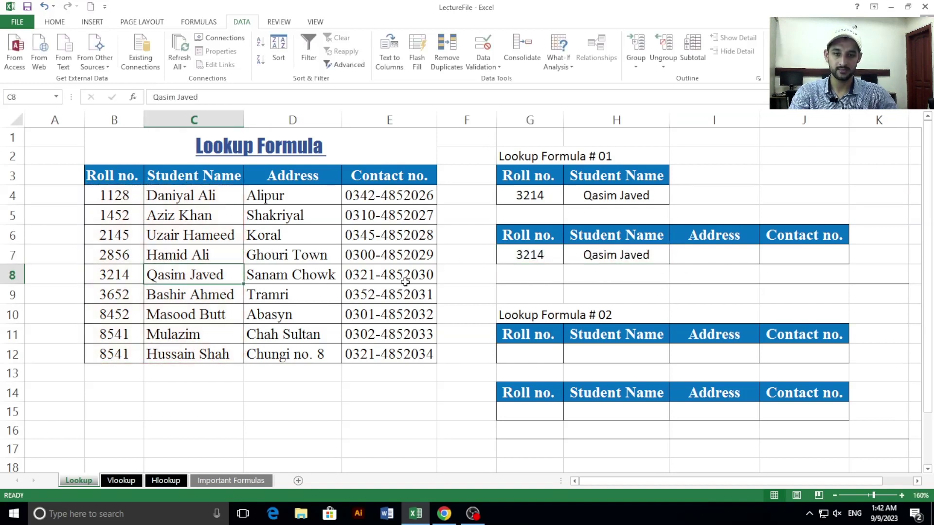
Step: Enter =LOOKUP(G7,B4:D12) in I7 for the address and compare the result with D8
{"action": "left_click", "coordinate": [723, 256]}
{"action": "type", "text": "="}
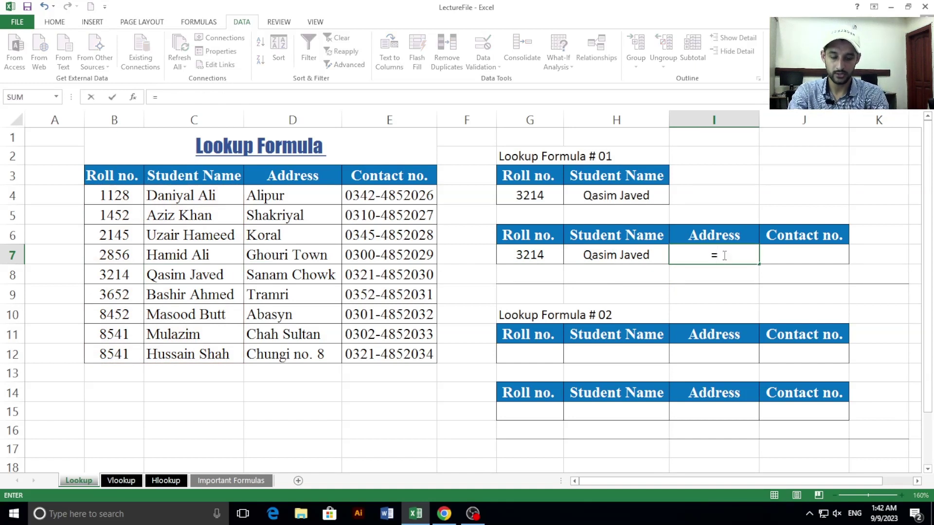
{"action": "type", "text": "look"}
{"action": "key", "text": "Tab"}
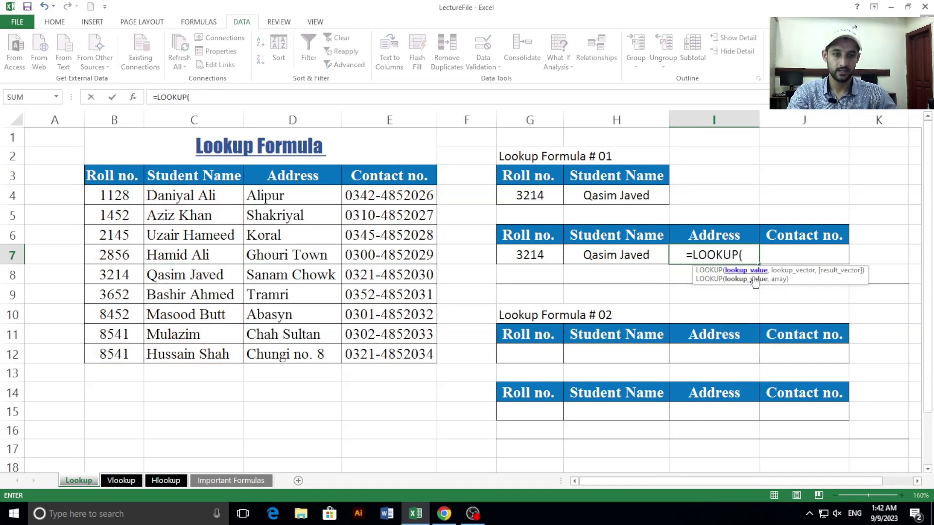
{"action": "left_click", "coordinate": [536, 255]}
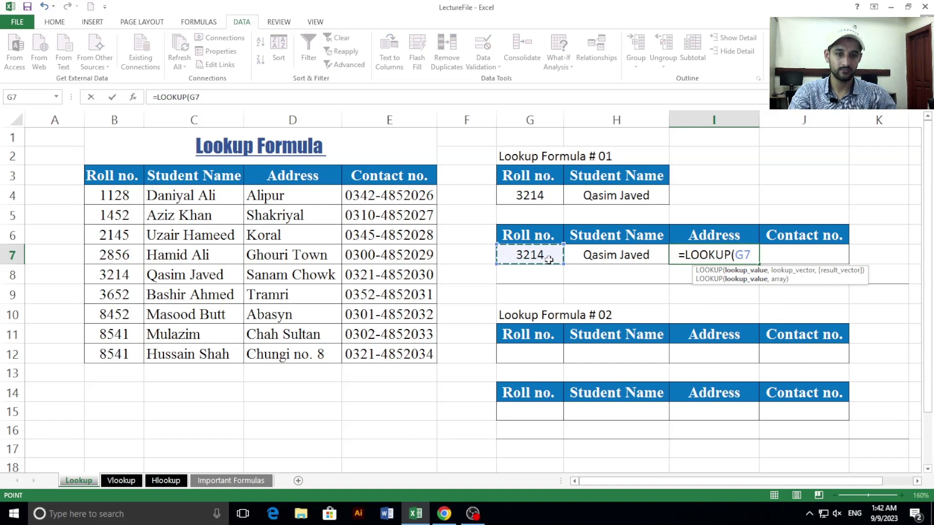
{"action": "type", "text": ","}
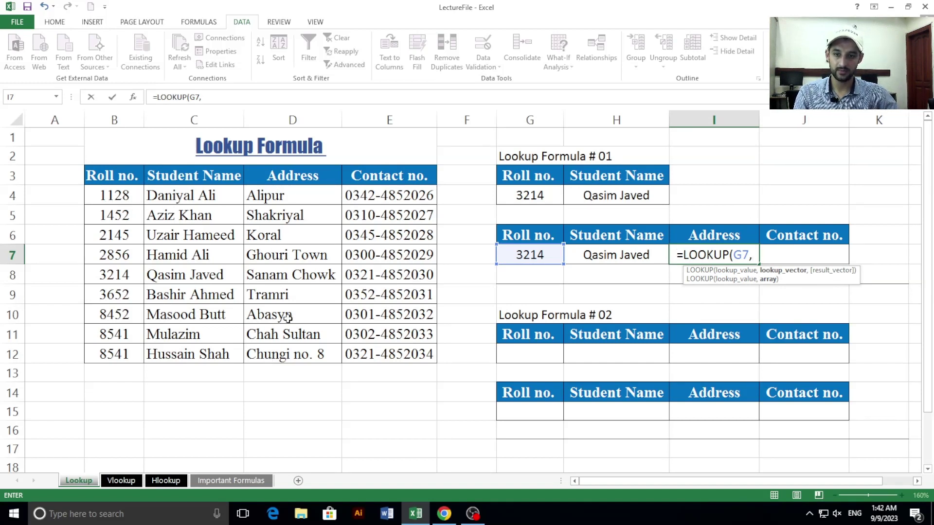
{"action": "left_click_drag", "start_coordinate": [100, 196], "coordinate": [284, 350]}
{"action": "key", "text": "Return"}
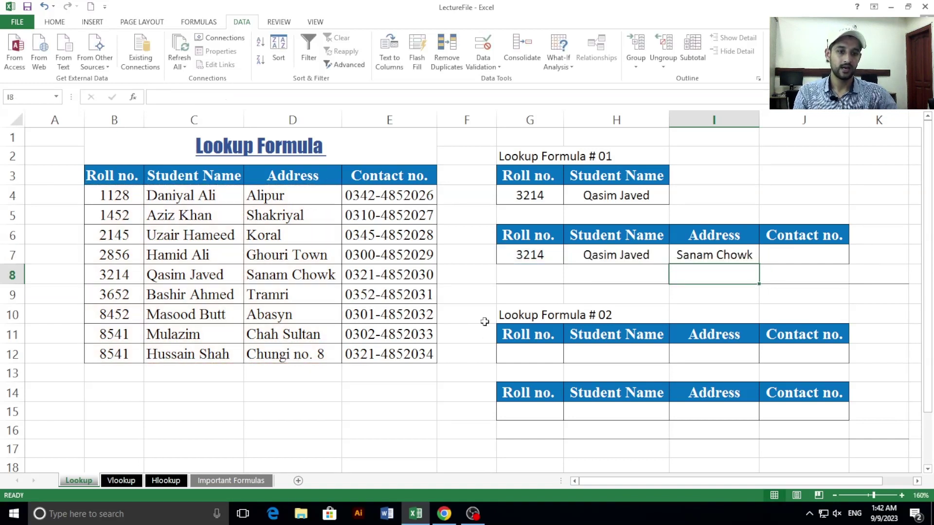
{"action": "left_click", "coordinate": [258, 277]}
Step: Copy the text of the address formula in I7 and paste it unchanged into the Contact no. cell J7
{"action": "left_click", "coordinate": [802, 251]}
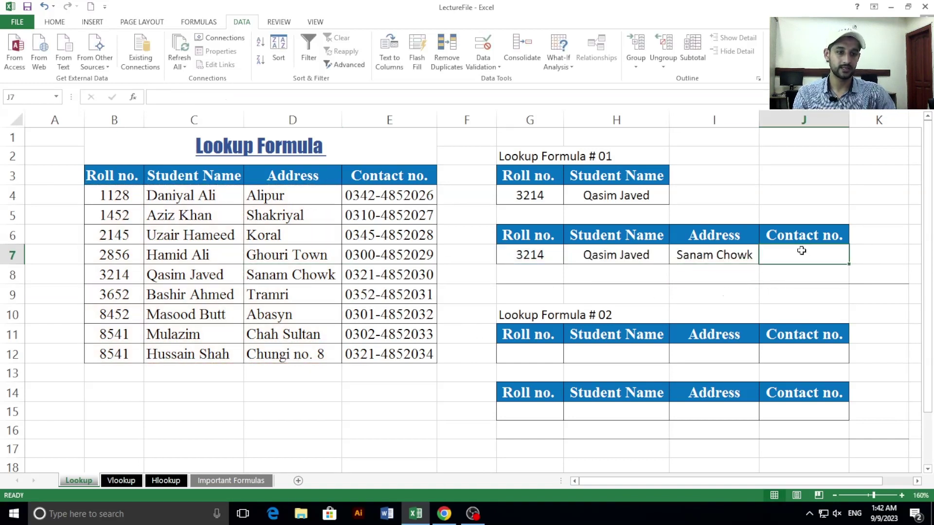
{"action": "double_click", "coordinate": [736, 255]}
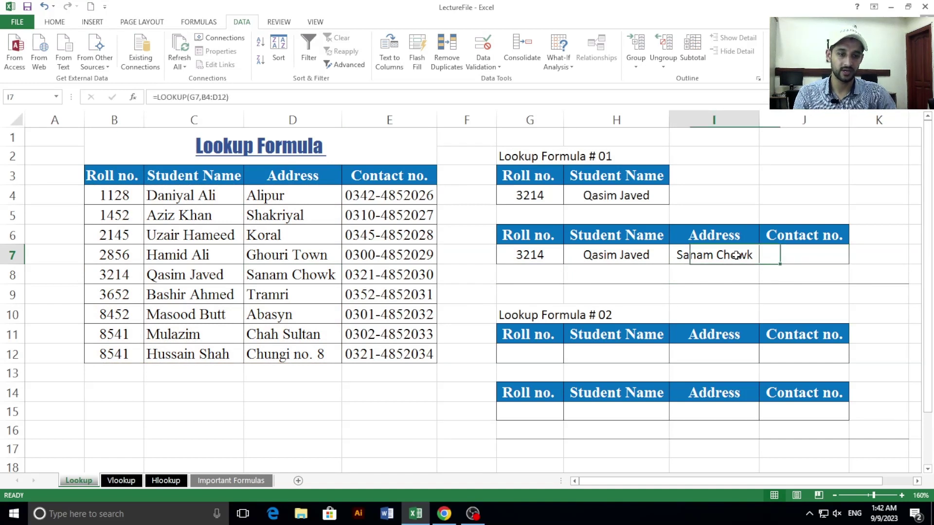
{"action": "left_click_drag", "start_coordinate": [778, 255], "coordinate": [656, 254]}
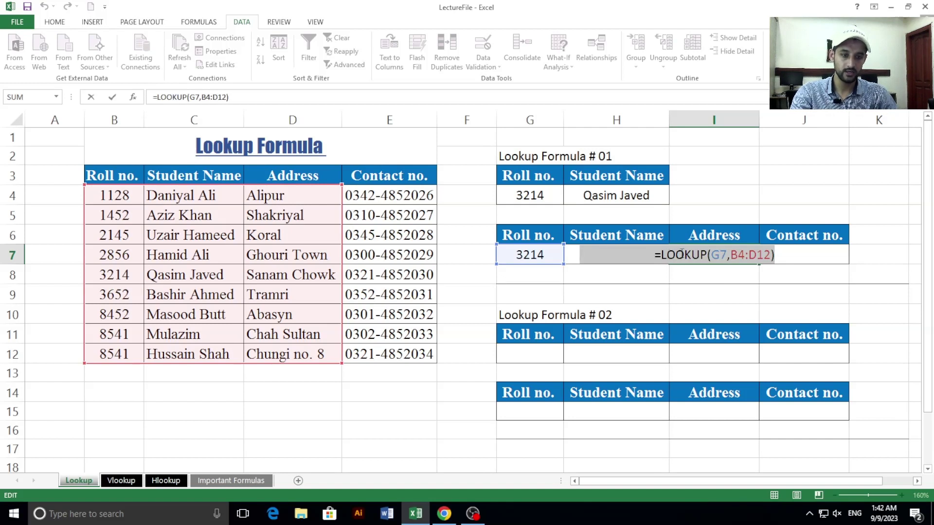
{"action": "key", "text": "Return"}
{"action": "left_click", "coordinate": [796, 256]}
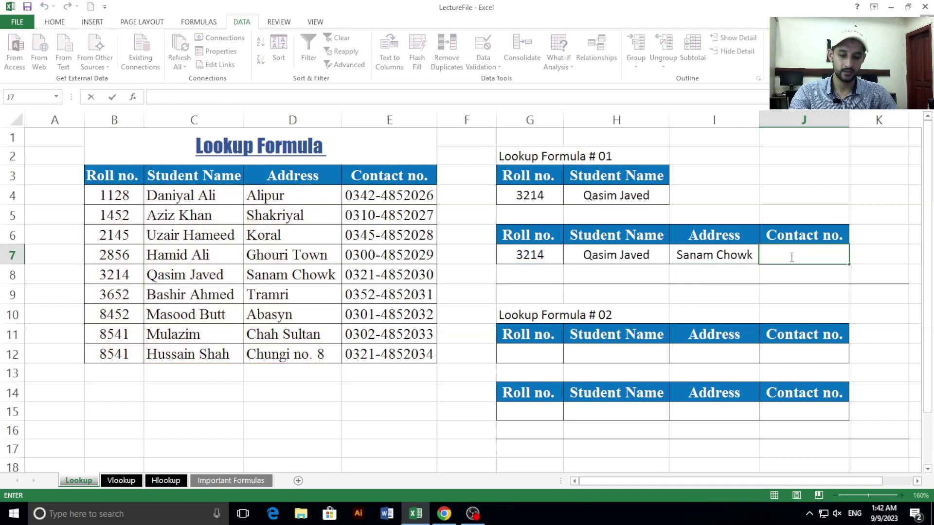
{"action": "key", "text": "ctrl+v"}
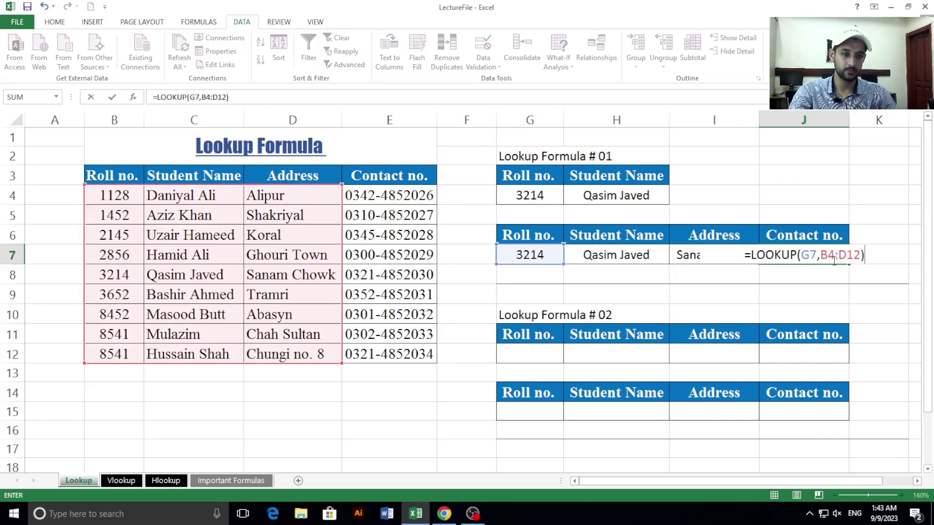
Step: Replace the array in the J7 formula with B4:E12 so it reads =LOOKUP(G7,B4:E12)
{"action": "left_click", "coordinate": [862, 256]}
{"action": "key", "text": "BackSpace"}
{"action": "key", "text": "BackSpace"}
{"action": "key", "text": "BackSpace"}
{"action": "key", "text": "BackSpace"}
{"action": "key", "text": "BackSpace"}
{"action": "key", "text": "BackSpace"}
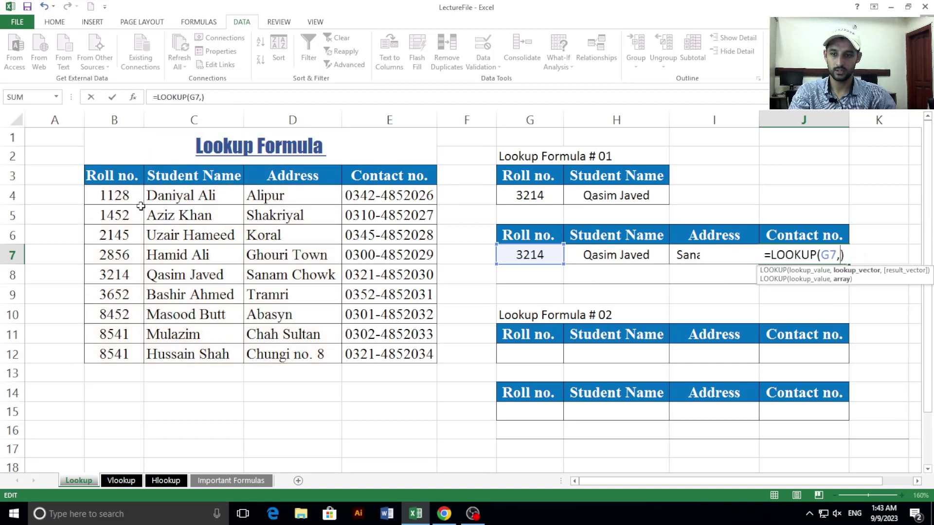
{"action": "left_click_drag", "start_coordinate": [122, 193], "coordinate": [375, 349]}
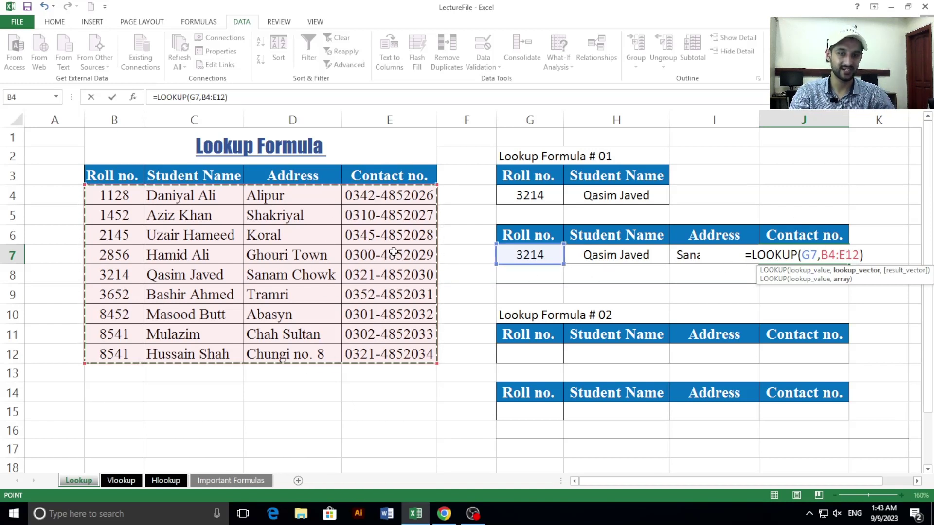
{"action": "key", "text": "Return"}
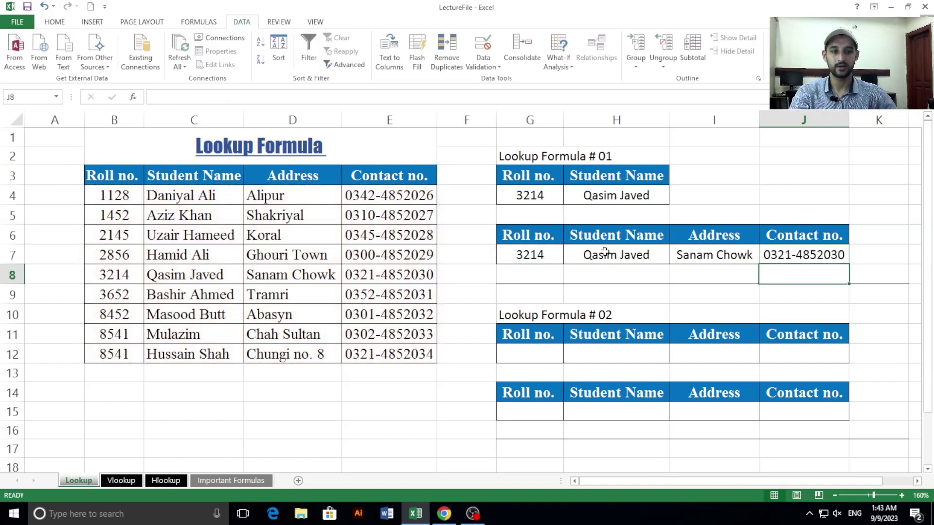
Step: Choose the first roll number in the G7 dropdown of the Lookup Formula # 01 table
{"action": "left_click", "coordinate": [788, 258]}
{"action": "left_click", "coordinate": [538, 256]}
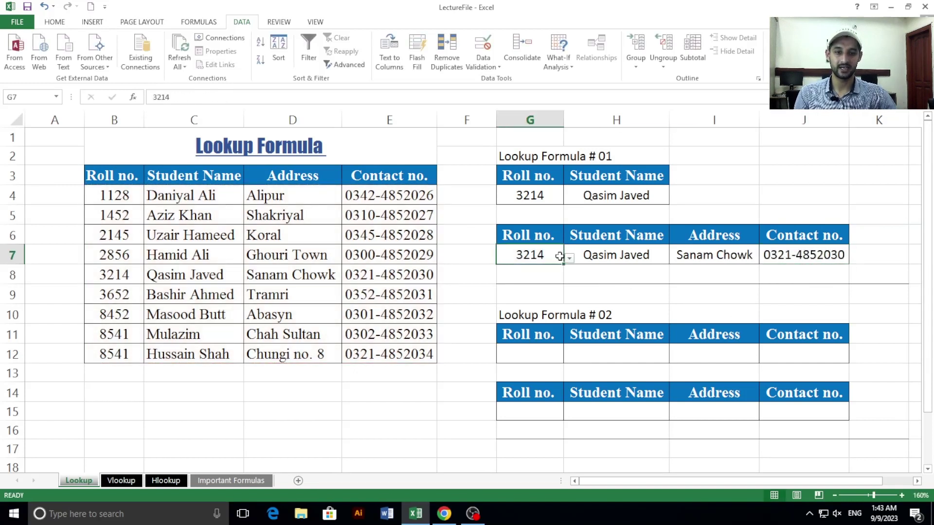
{"action": "left_click", "coordinate": [569, 258]}
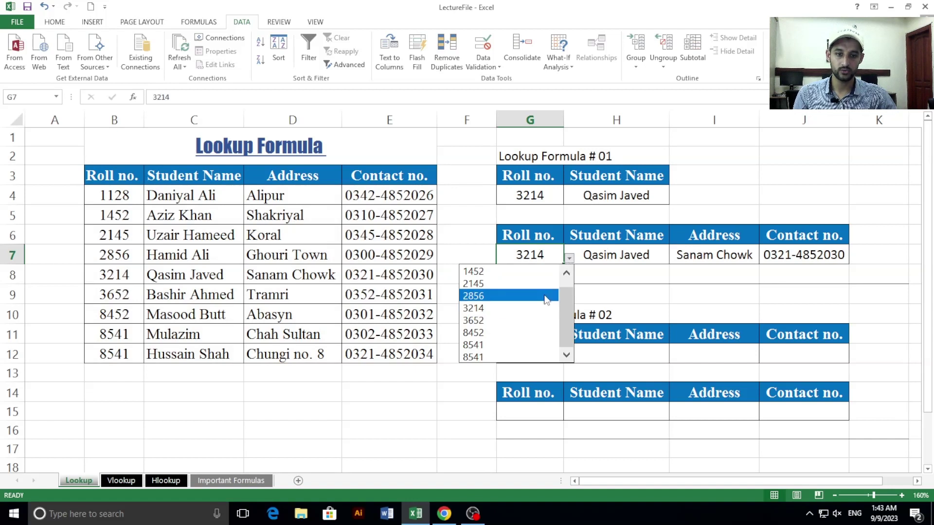
{"action": "left_click", "coordinate": [566, 276]}
{"action": "left_click", "coordinate": [520, 272]}
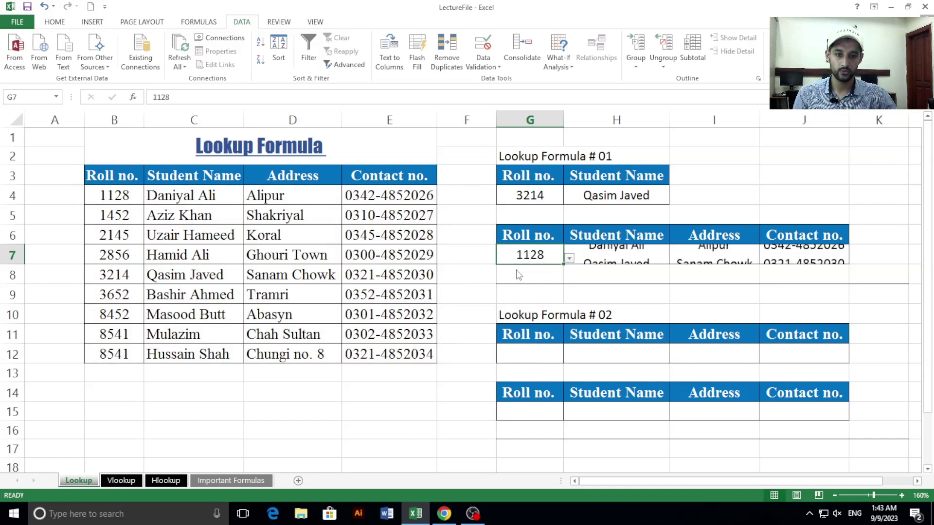
Step: Compare the name, address and contact number returned in G7:J7 with the source record in B4:E4
{"action": "left_click", "coordinate": [613, 261]}
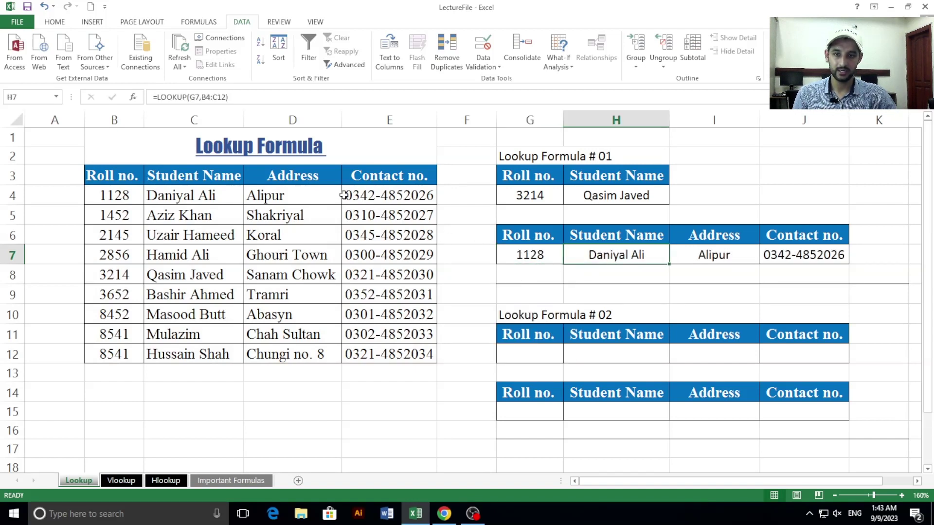
{"action": "left_click_drag", "start_coordinate": [814, 256], "coordinate": [557, 254]}
{"action": "left_click_drag", "start_coordinate": [122, 195], "coordinate": [419, 195]}
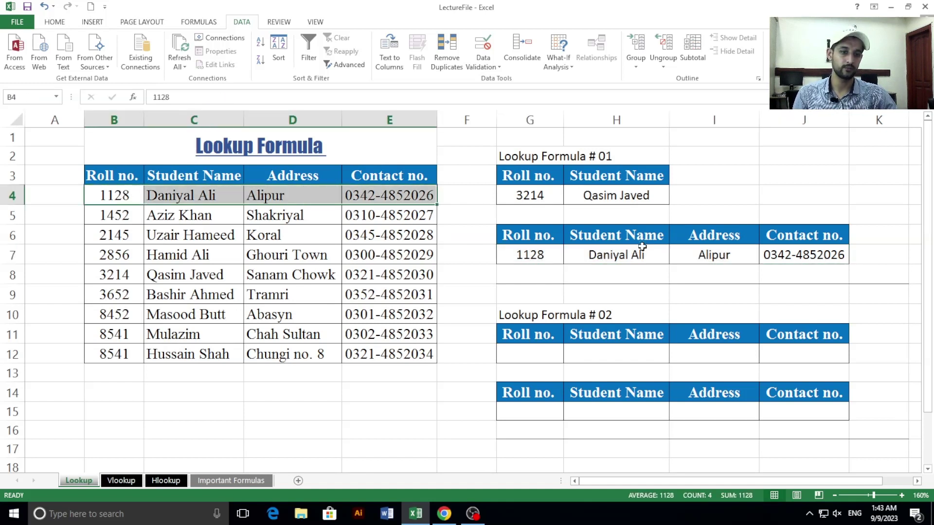
{"action": "left_click_drag", "start_coordinate": [517, 255], "coordinate": [779, 253]}
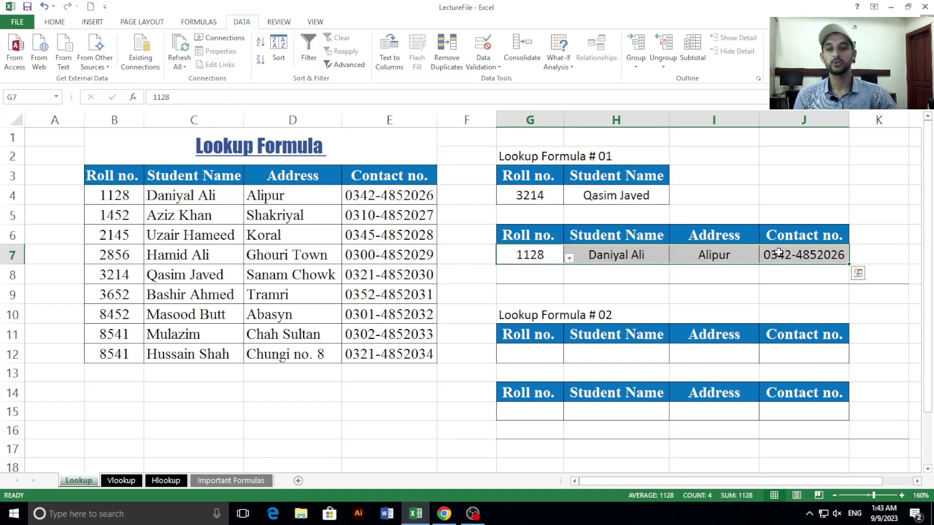
Step: Copy the roll number dropdown from G7 to G12 under Lookup Formula # 02 and check its list
{"action": "left_click", "coordinate": [518, 354]}
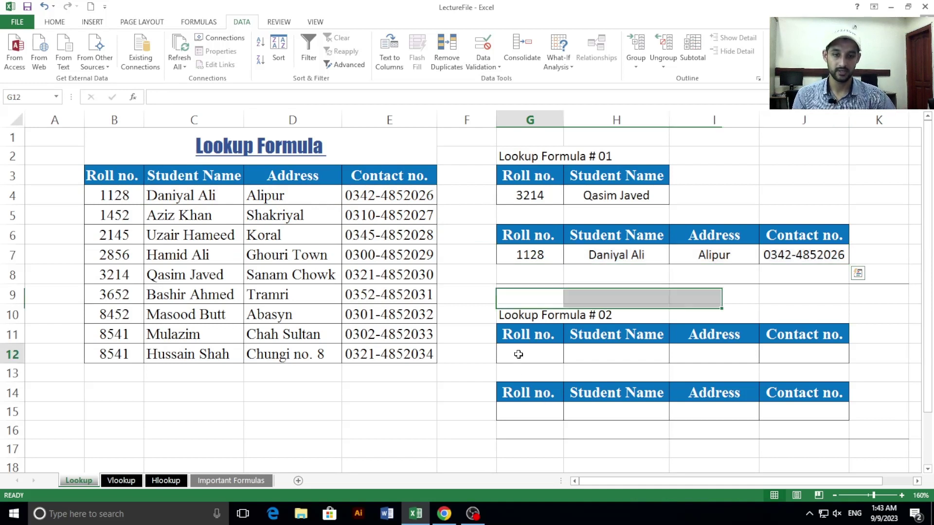
{"action": "left_click", "coordinate": [546, 254]}
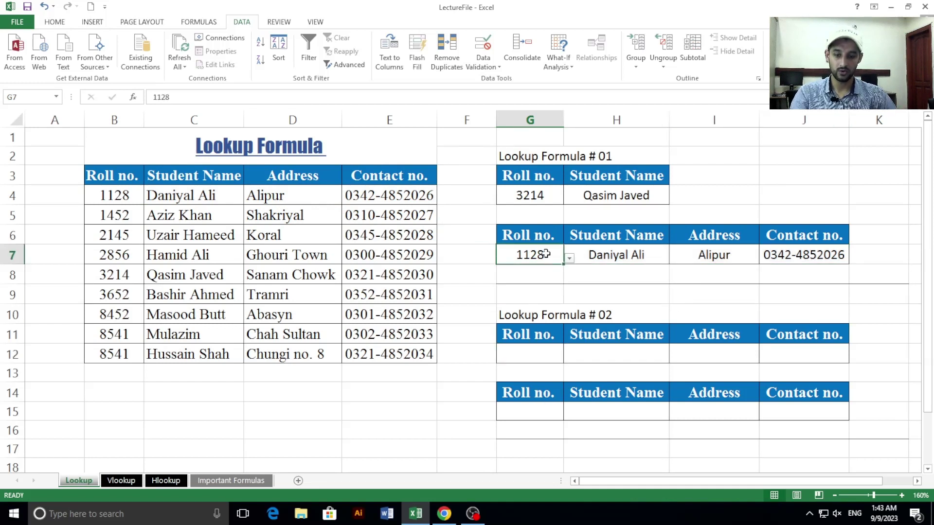
{"action": "key", "text": "ctrl+c"}
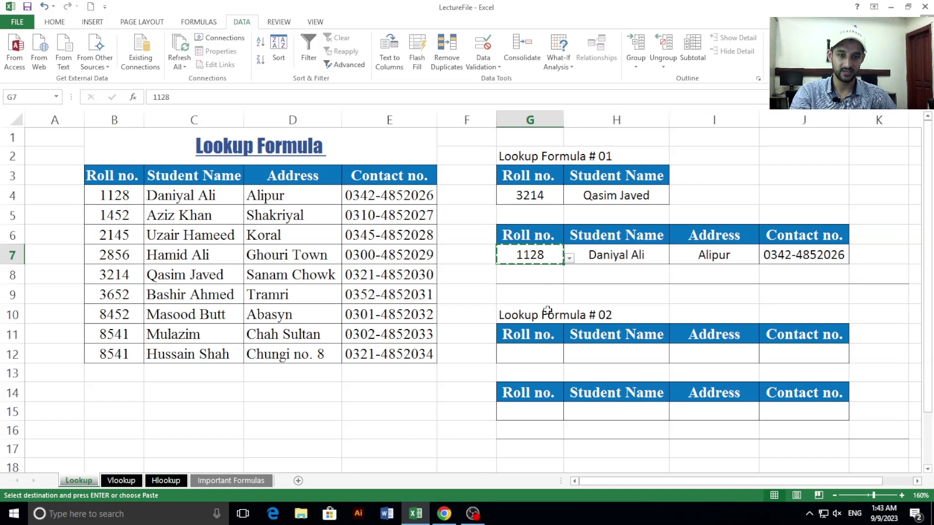
{"action": "left_click", "coordinate": [543, 346]}
{"action": "key", "text": "ctrl+v"}
{"action": "key", "text": "Return"}
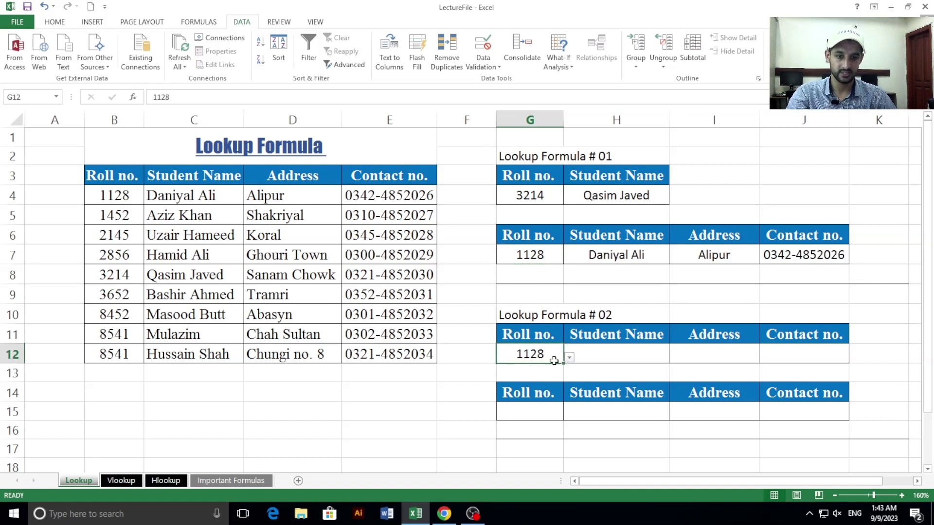
{"action": "left_click", "coordinate": [569, 358]}
{"action": "left_click", "coordinate": [511, 371]}
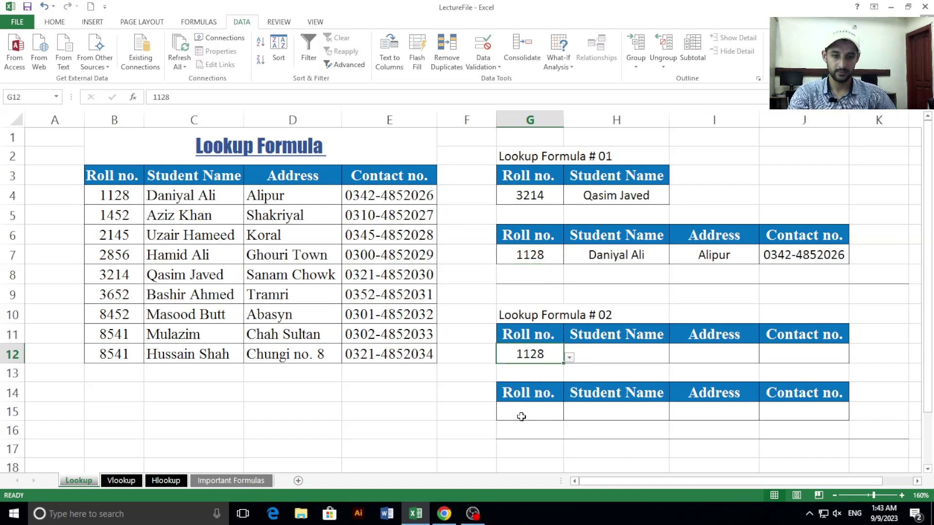
Step: Copy the roll number dropdown from G12 to G15 in the lower table
{"action": "key", "text": "ctrl+c"}
{"action": "left_click", "coordinate": [537, 414]}
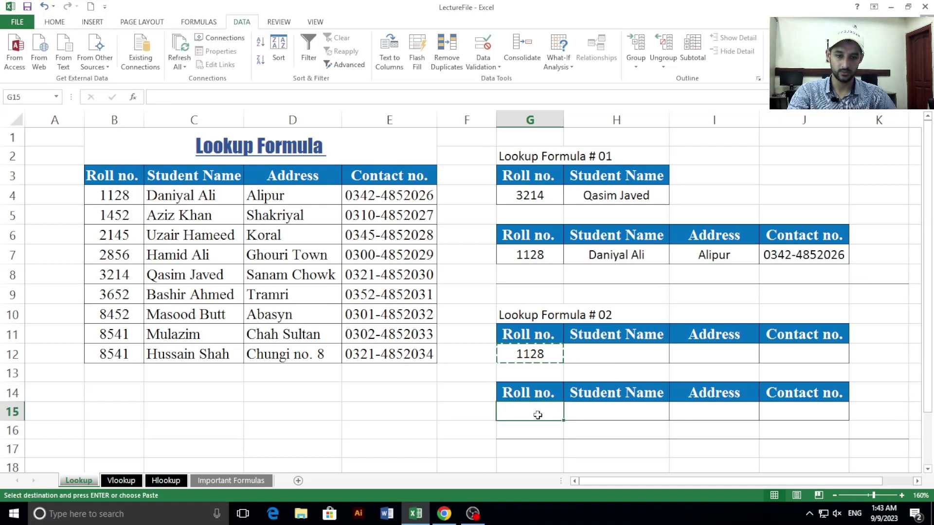
{"action": "key", "text": "ctrl+v"}
{"action": "left_click", "coordinate": [602, 419]}
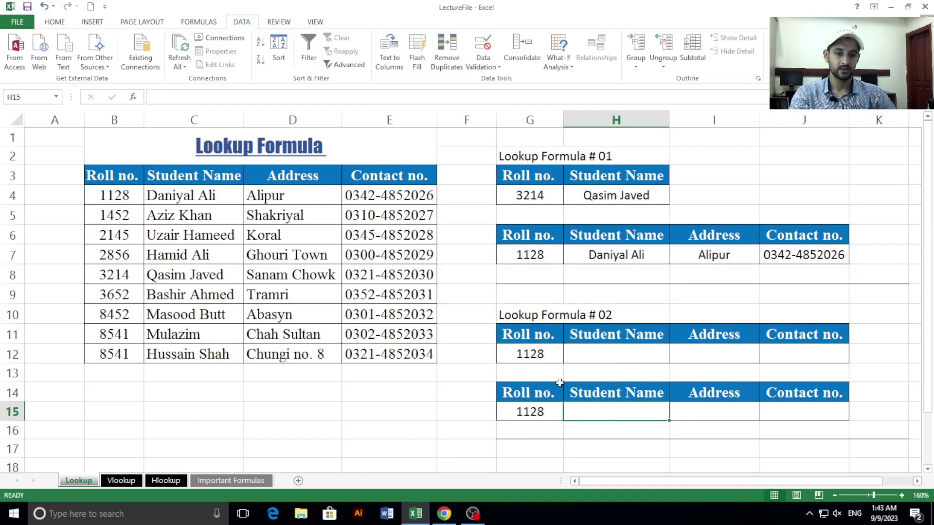
Step: Clear all contents and formatting from G13:K15 to remove the lower table under Lookup Formula # 02
{"action": "left_click", "coordinate": [545, 362]}
{"action": "left_click", "coordinate": [642, 360]}
{"action": "left_click_drag", "start_coordinate": [523, 376], "coordinate": [853, 415]}
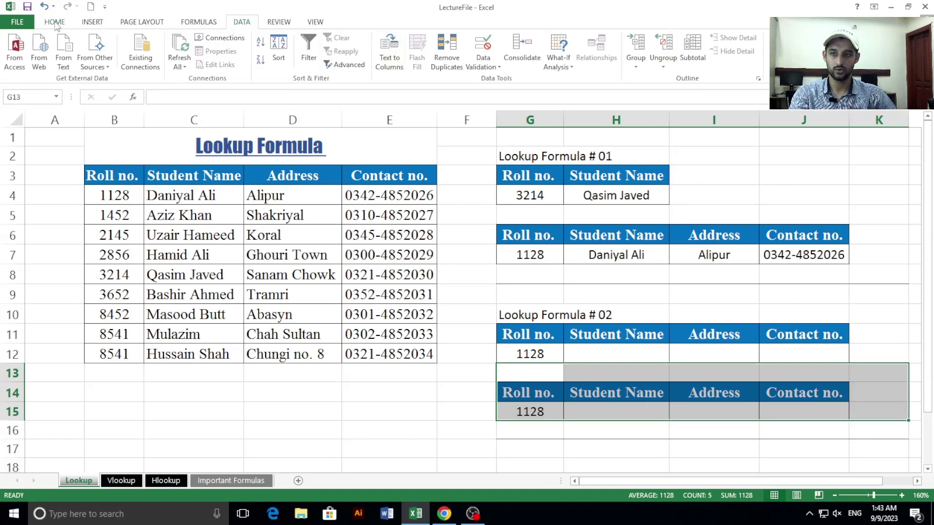
{"action": "left_click", "coordinate": [56, 23]}
{"action": "left_click", "coordinate": [777, 65]}
{"action": "left_click", "coordinate": [793, 78]}
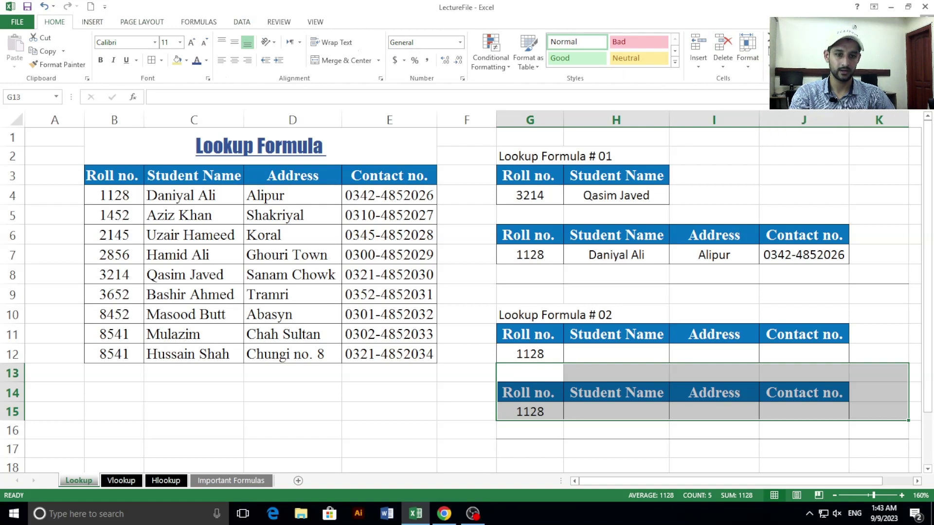
{"action": "left_click", "coordinate": [830, 319]}
{"action": "left_click", "coordinate": [518, 365]}
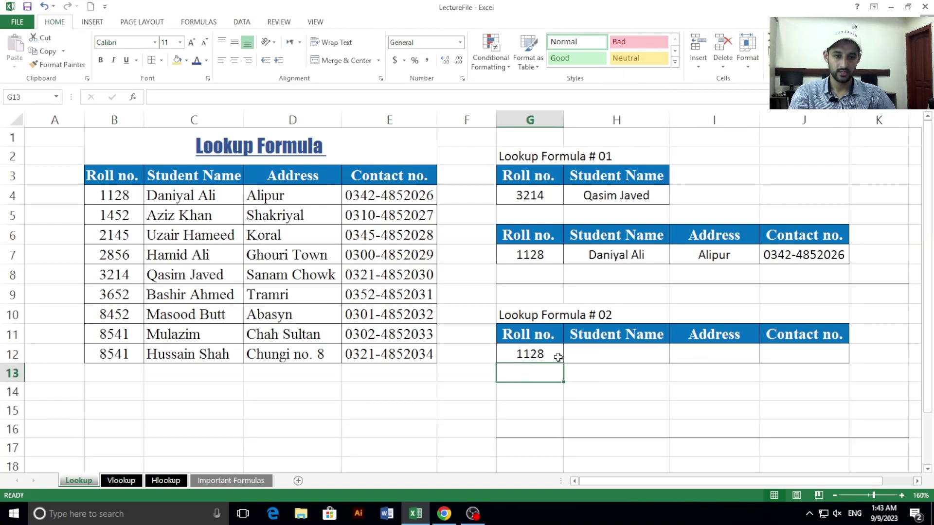
Step: Enter =LOOKUP(G12,B4:B12,C4:C12) in H12 for the student name and compare the result with the record in B4:C4
{"action": "left_click", "coordinate": [605, 354]}
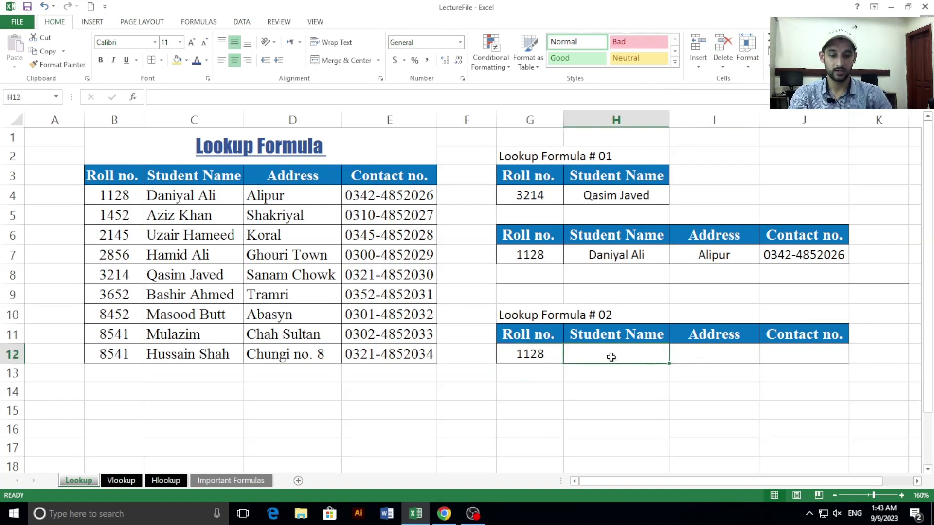
{"action": "type", "text": "=look"}
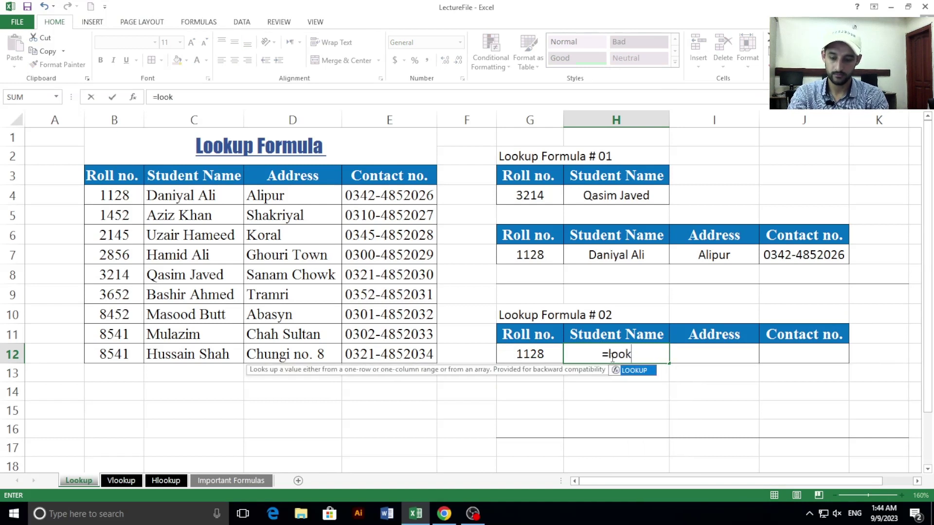
{"action": "key", "text": "Tab"}
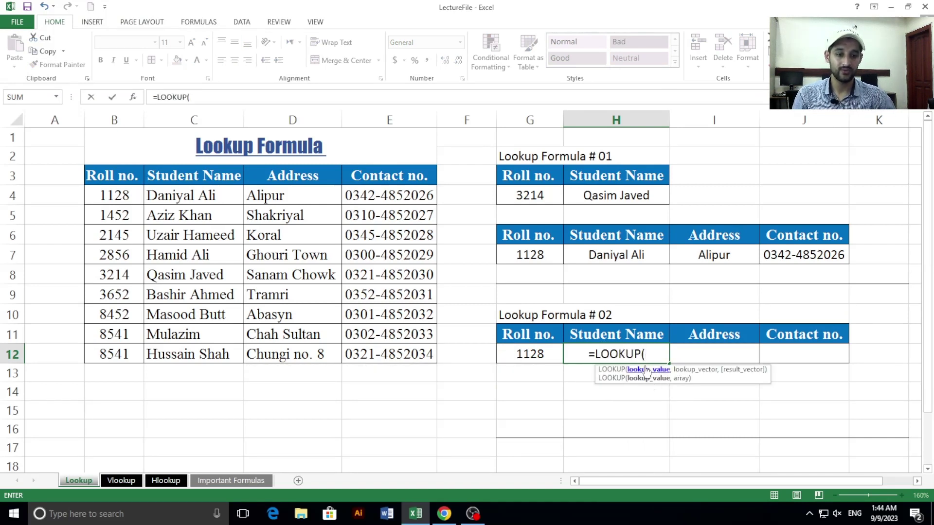
{"action": "left_click", "coordinate": [545, 355]}
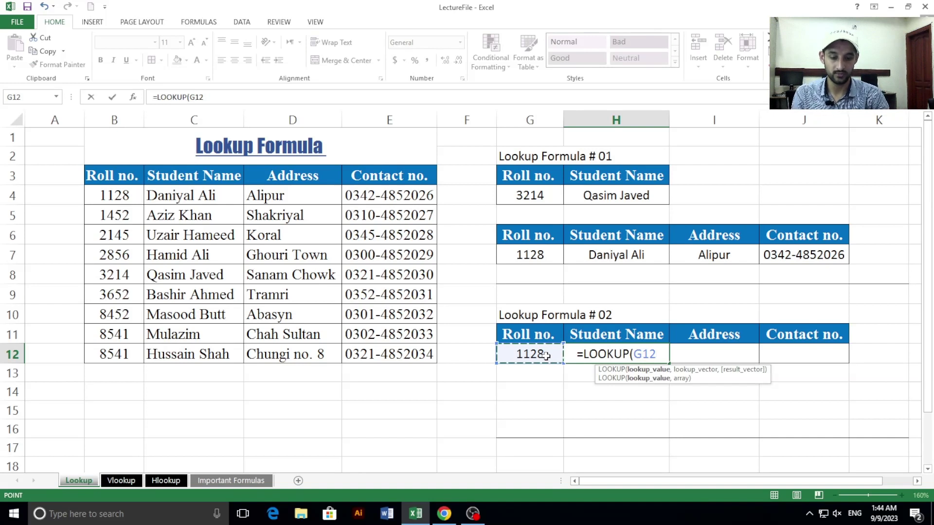
{"action": "type", "text": ","}
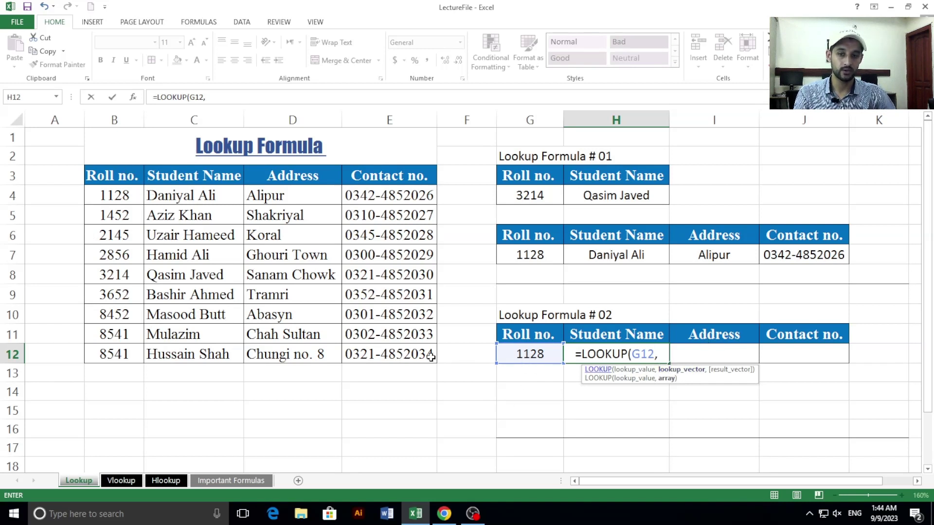
{"action": "left_click_drag", "start_coordinate": [123, 197], "coordinate": [125, 355]}
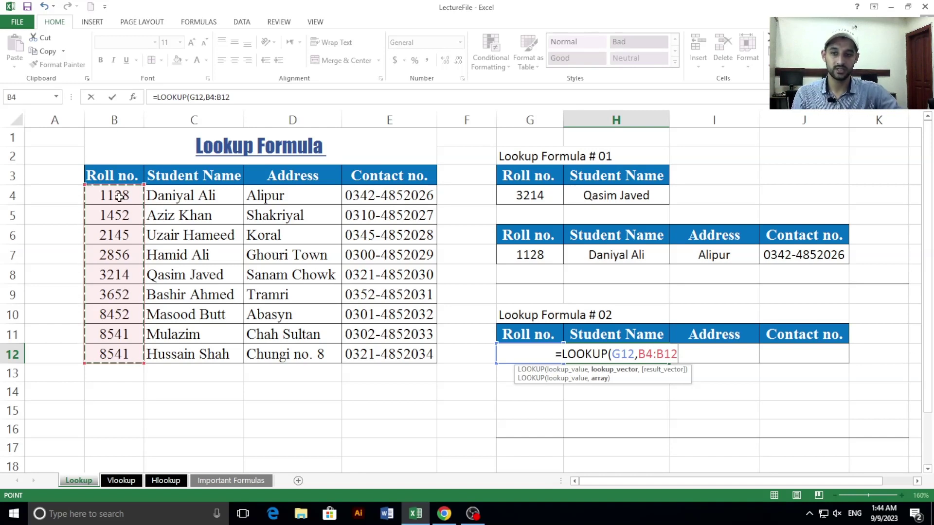
{"action": "type", "text": ","}
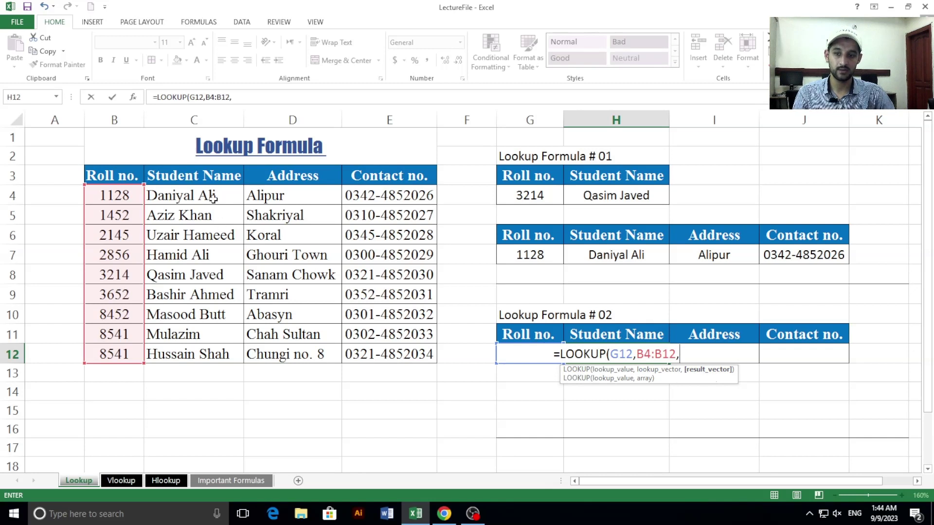
{"action": "left_click_drag", "start_coordinate": [213, 196], "coordinate": [216, 353]}
{"action": "type", "text": ")"}
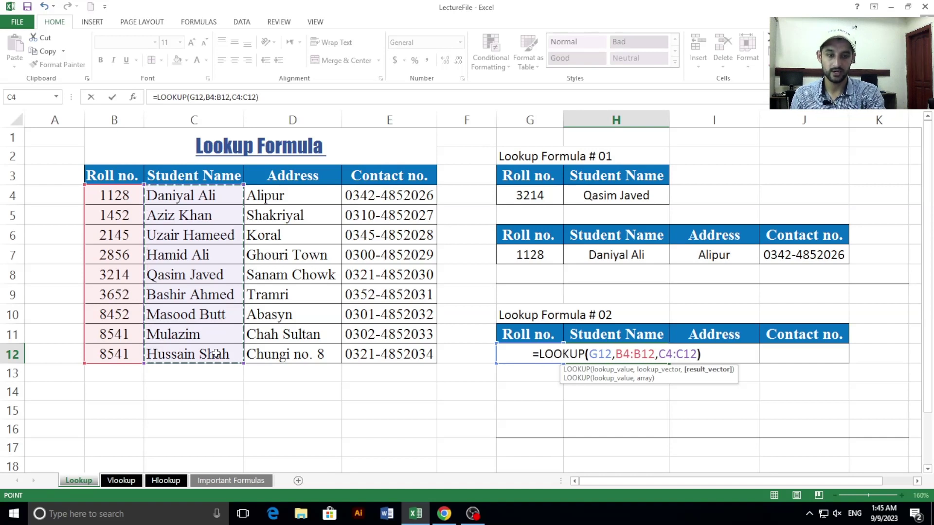
{"action": "key", "text": "Return"}
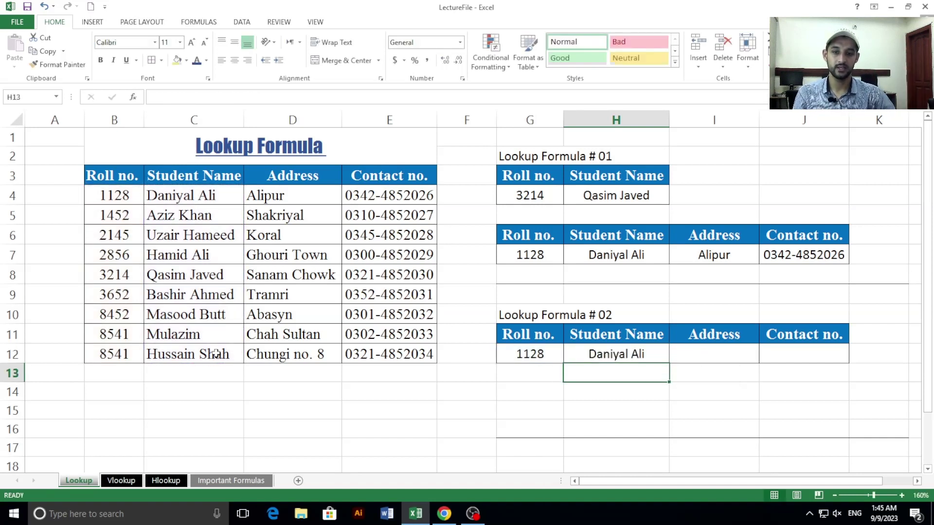
{"action": "left_click", "coordinate": [107, 197]}
{"action": "left_click", "coordinate": [179, 198]}
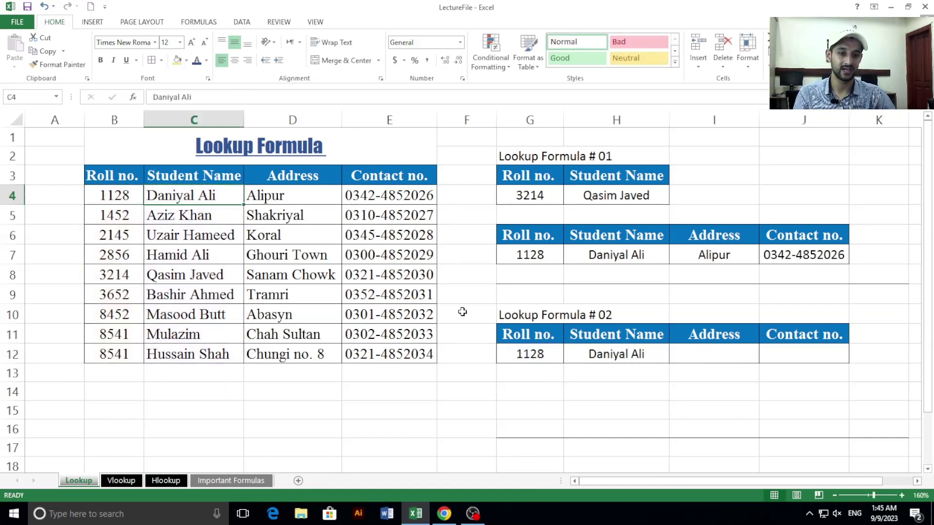
Step: Copy the text of the student name formula in H12 and paste it unchanged into the Address cell I12
{"action": "double_click", "coordinate": [638, 358]}
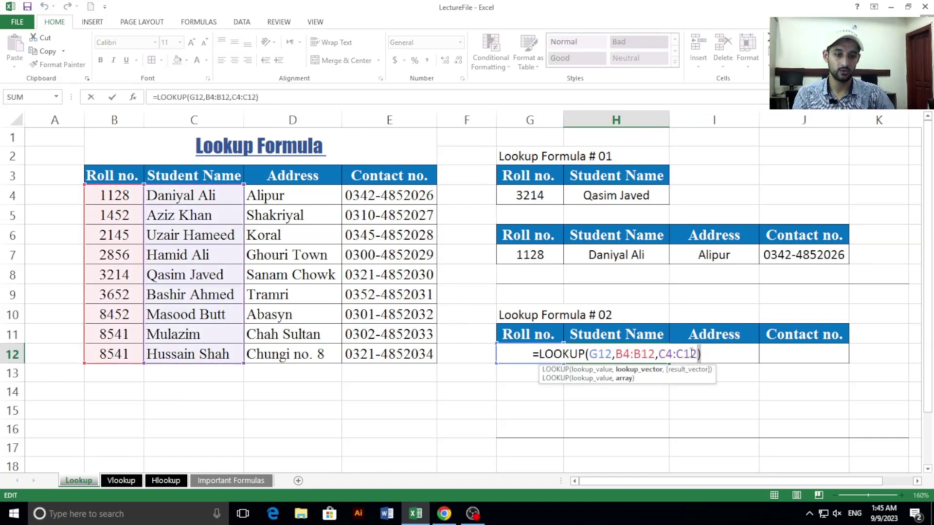
{"action": "left_click_drag", "start_coordinate": [701, 354], "coordinate": [532, 351]}
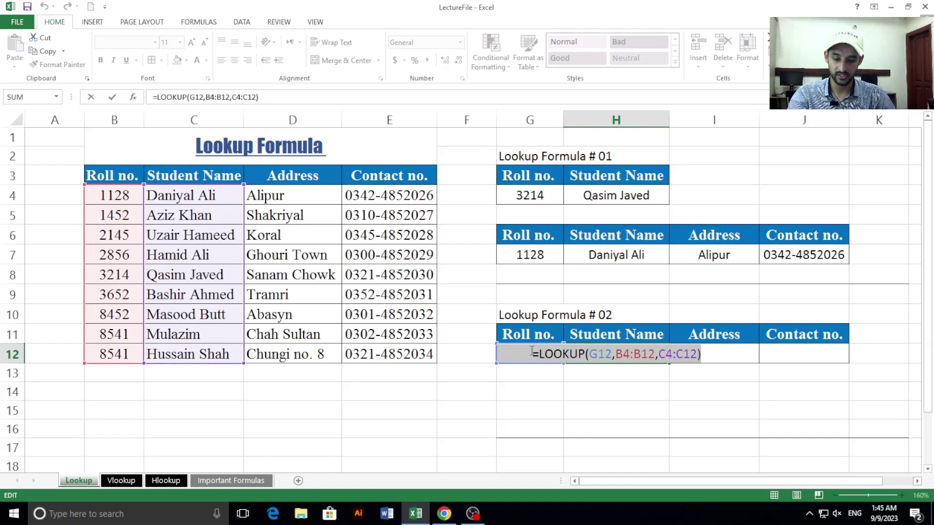
{"action": "key", "text": "ctrl+c"}
{"action": "key", "text": "Escape"}
{"action": "double_click", "coordinate": [736, 354]}
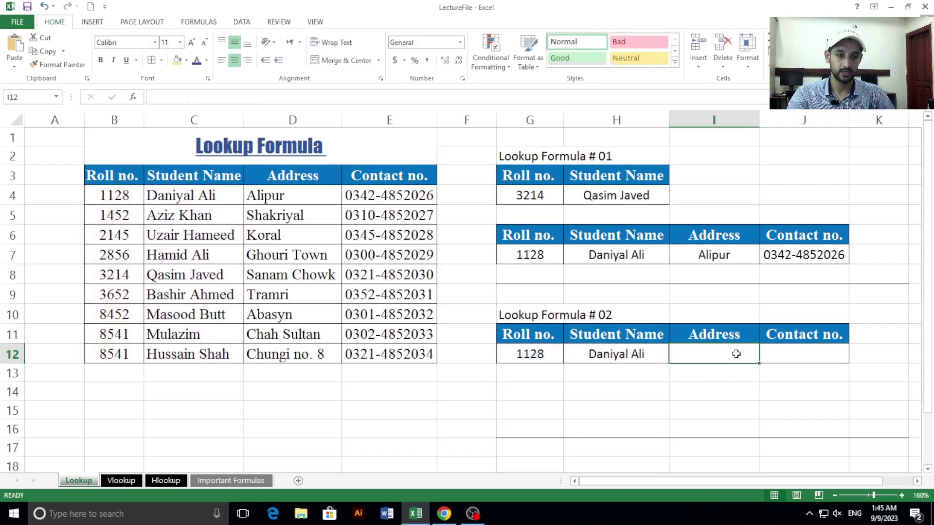
{"action": "key", "text": "ctrl+v"}
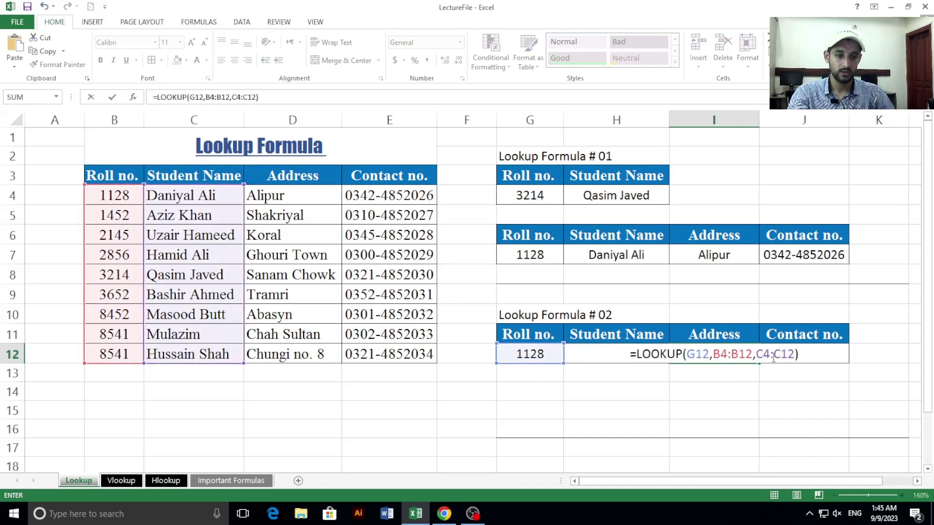
Step: Replace the result vector in the I12 formula with D4:D12 so it reads =LOOKUP(G12,B4:B12,D4:D12)
{"action": "left_click", "coordinate": [744, 360]}
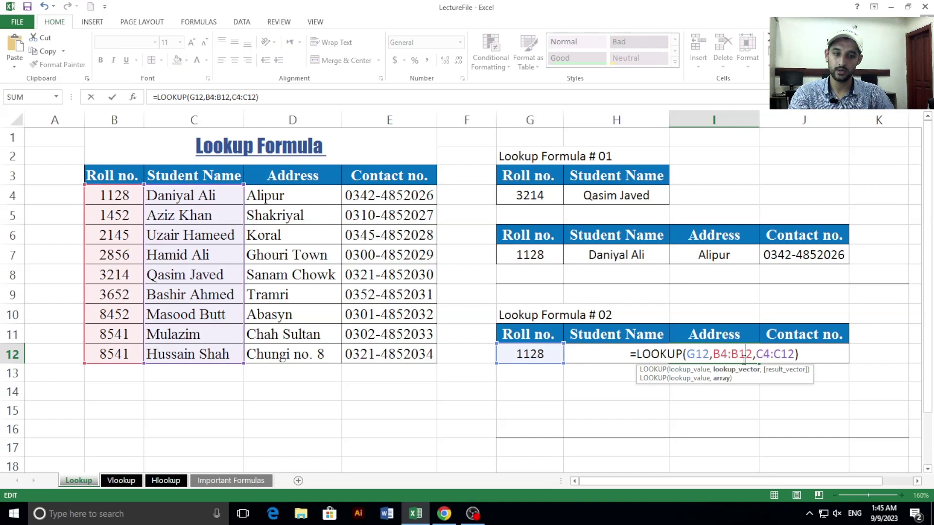
{"action": "left_click", "coordinate": [792, 355]}
{"action": "key", "text": "BackSpace"}
{"action": "key", "text": "BackSpace"}
{"action": "key", "text": "BackSpace"}
{"action": "key", "text": "BackSpace"}
{"action": "key", "text": "BackSpace"}
{"action": "key", "text": "BackSpace"}
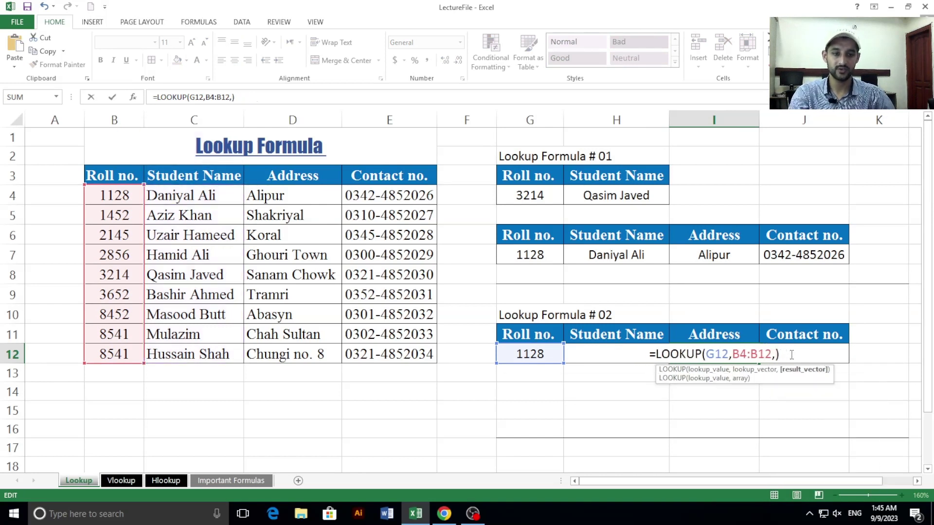
{"action": "left_click_drag", "start_coordinate": [319, 199], "coordinate": [320, 355]}
{"action": "key", "text": "Return"}
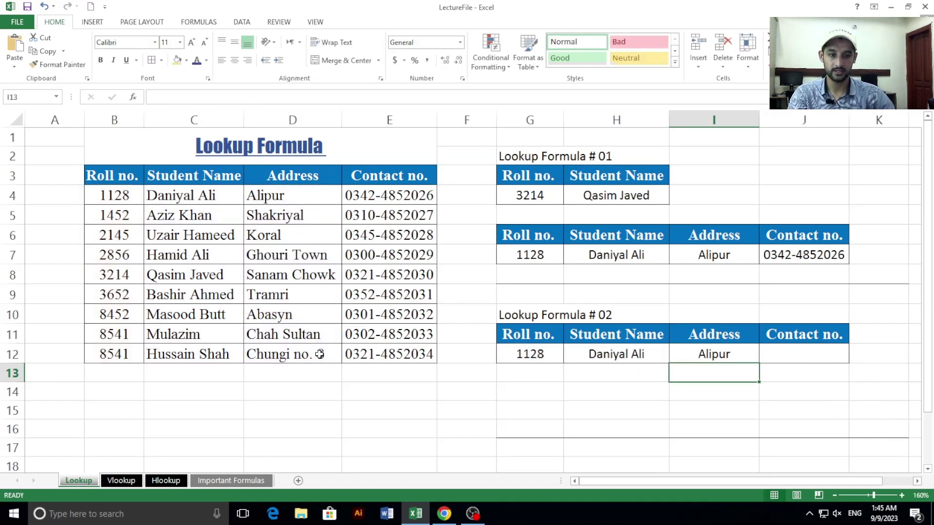
Step: Paste the copied formula =LOOKUP(G12,B4:B12,C4:C12) unchanged into the Contact no. cell J12
{"action": "left_click", "coordinate": [772, 357]}
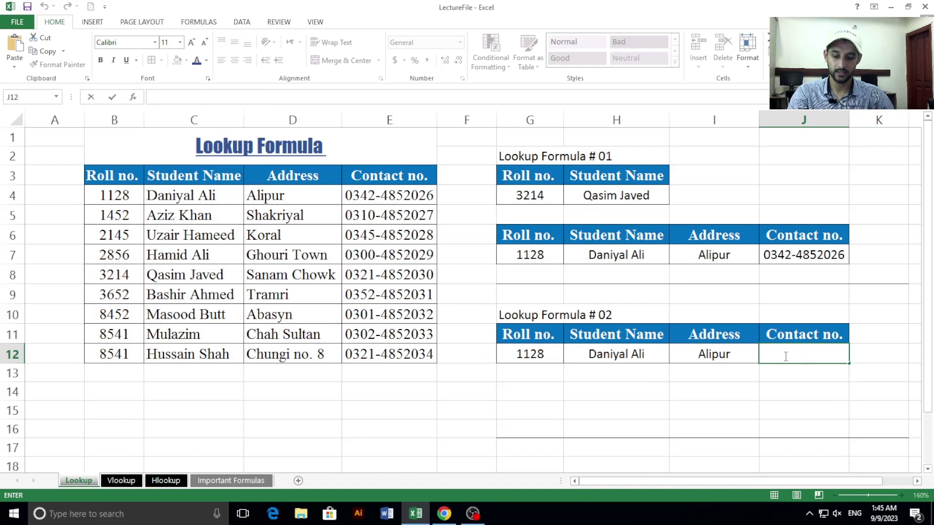
{"action": "key", "text": "ctrl+v"}
{"action": "left_click", "coordinate": [798, 359]}
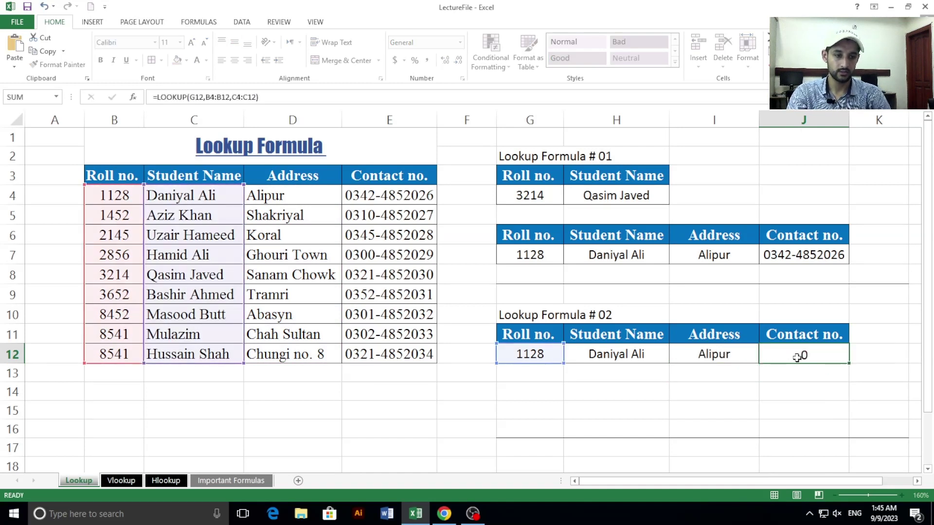
Step: Replace the result vector in the J12 formula with E4:E12 so it reads =LOOKUP(G12,B4:B12,E4:E12)
{"action": "double_click", "coordinate": [798, 357]}
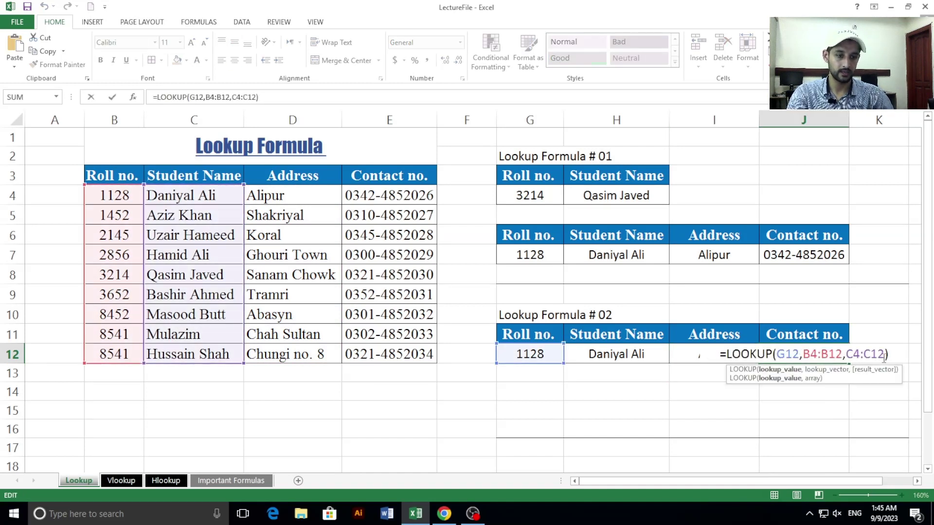
{"action": "left_click", "coordinate": [884, 359]}
{"action": "key", "text": "BackSpace"}
{"action": "key", "text": "BackSpace"}
{"action": "key", "text": "BackSpace"}
{"action": "key", "text": "BackSpace"}
{"action": "key", "text": "BackSpace"}
{"action": "key", "text": "BackSpace"}
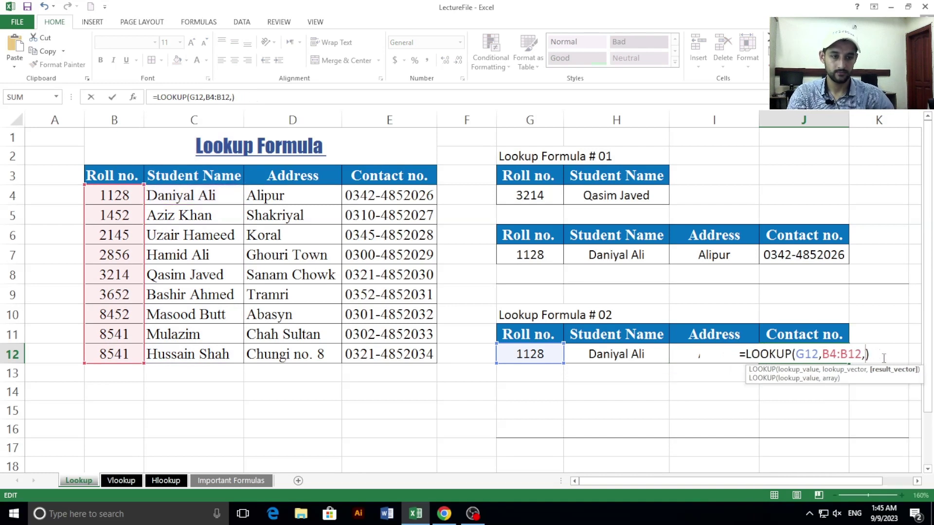
{"action": "left_click_drag", "start_coordinate": [413, 200], "coordinate": [411, 349]}
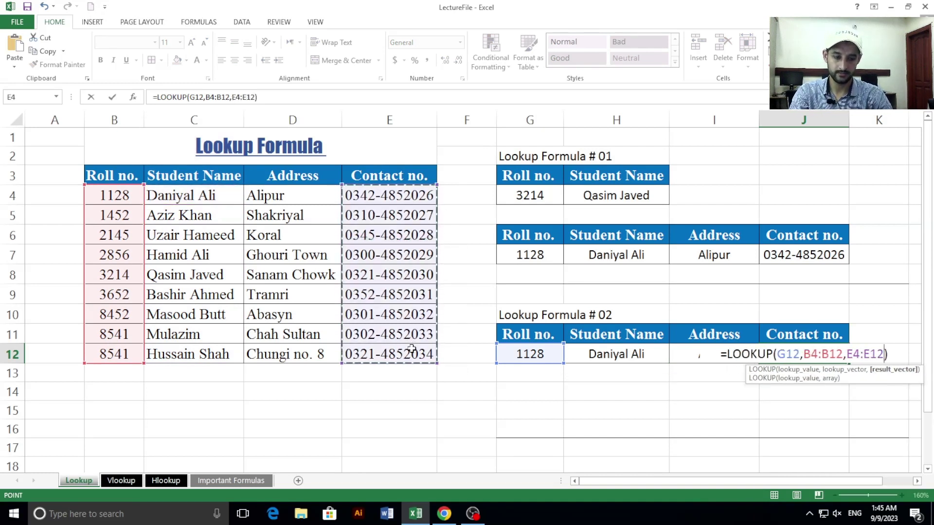
{"action": "key", "text": "Return"}
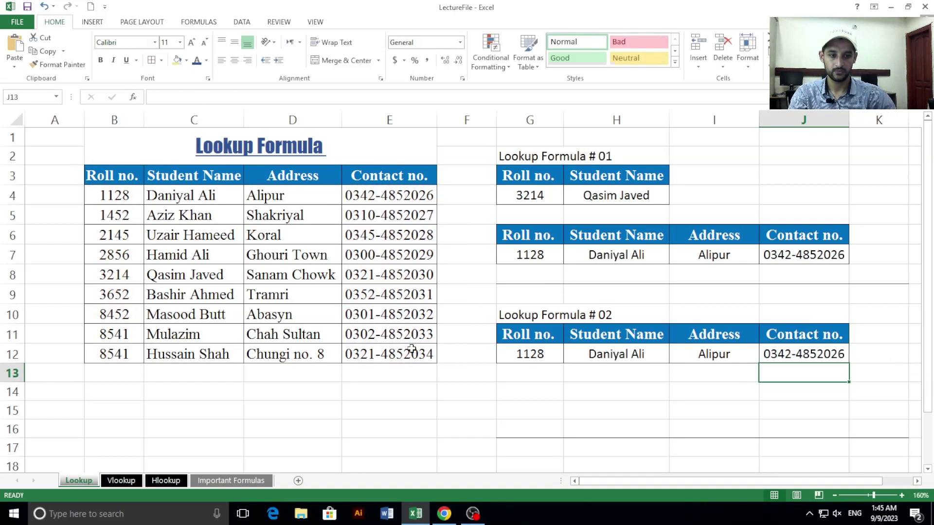
Step: Test the Lookup Formula # 02 row by choosing roll number 2145 and then 8452 in G12
{"action": "left_click", "coordinate": [519, 356]}
{"action": "left_click", "coordinate": [569, 358]}
{"action": "left_click", "coordinate": [519, 397]}
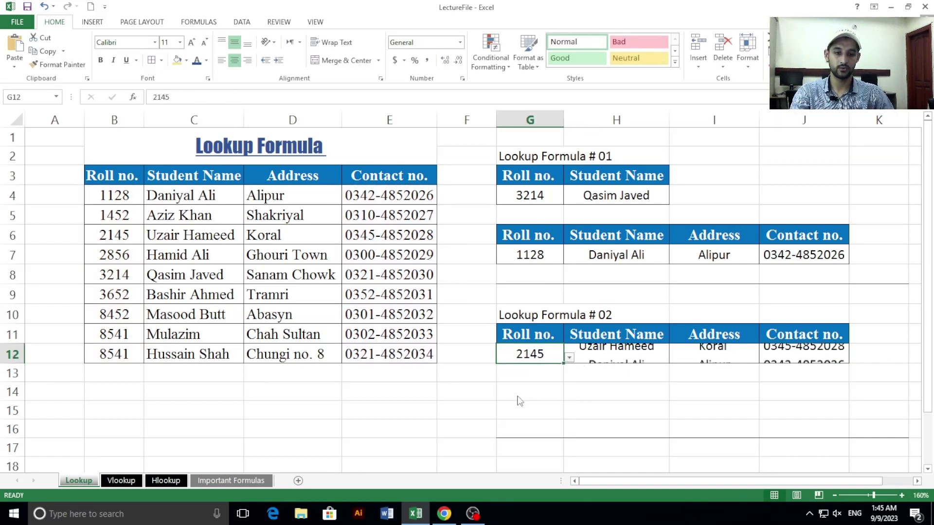
{"action": "left_click", "coordinate": [570, 358]}
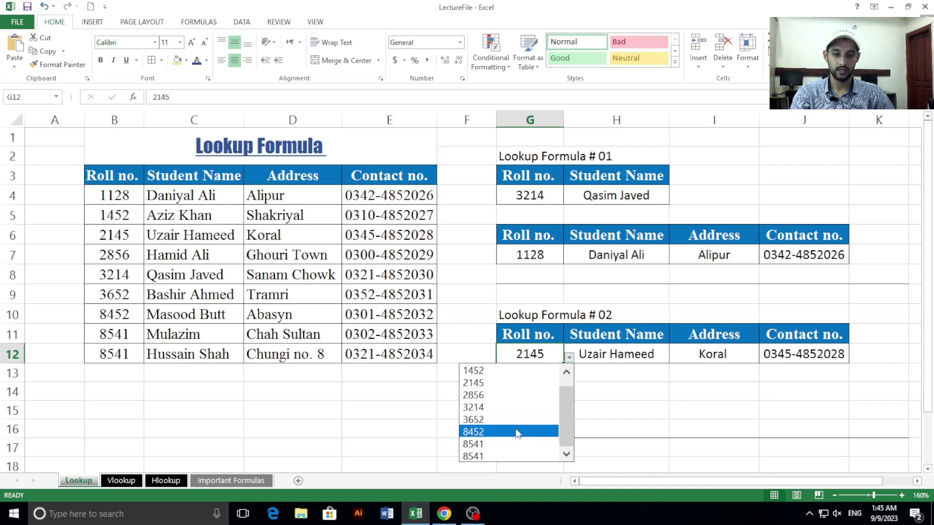
{"action": "left_click", "coordinate": [518, 433]}
Step: Choose roll number 8452 in both Lookup Formula # 01 dropdowns, G7 and G4
{"action": "left_click", "coordinate": [532, 258]}
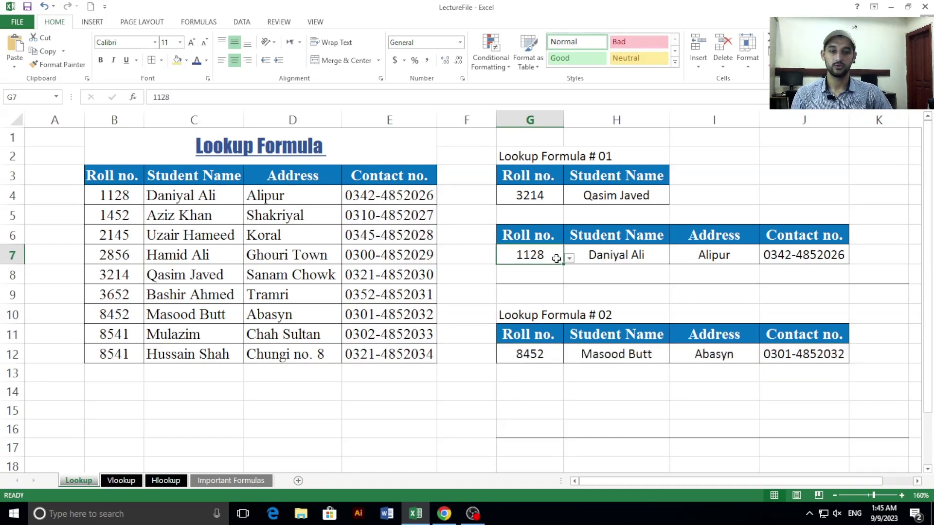
{"action": "left_click", "coordinate": [570, 259]}
{"action": "left_click", "coordinate": [511, 345]}
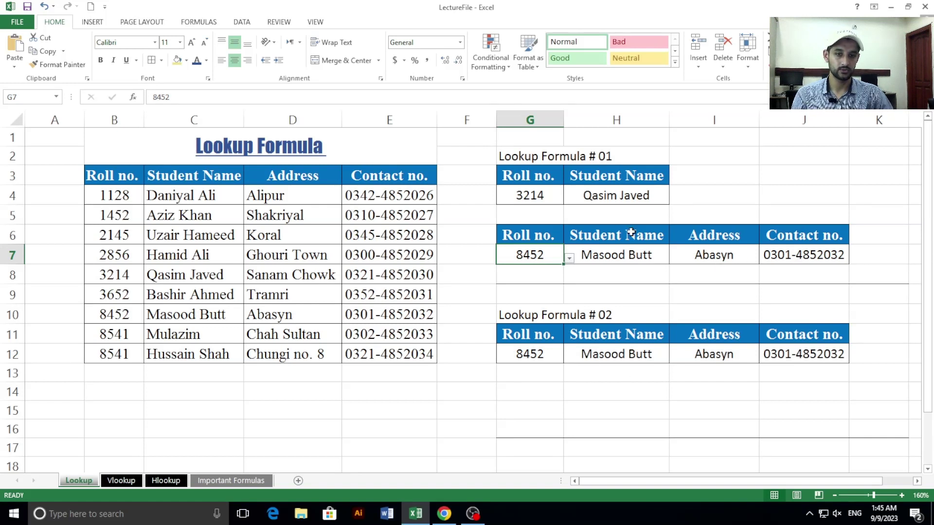
{"action": "left_click", "coordinate": [549, 195]}
{"action": "left_click", "coordinate": [569, 199]}
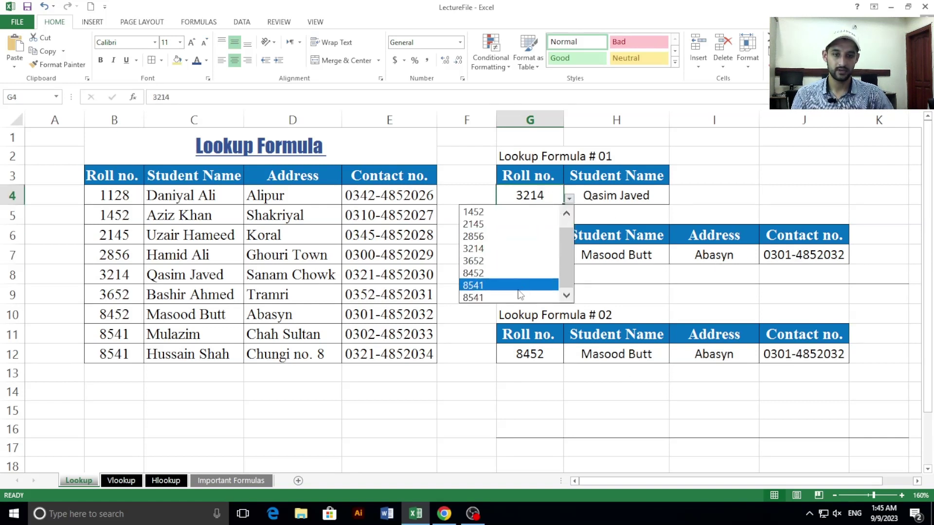
{"action": "left_click", "coordinate": [509, 274]}
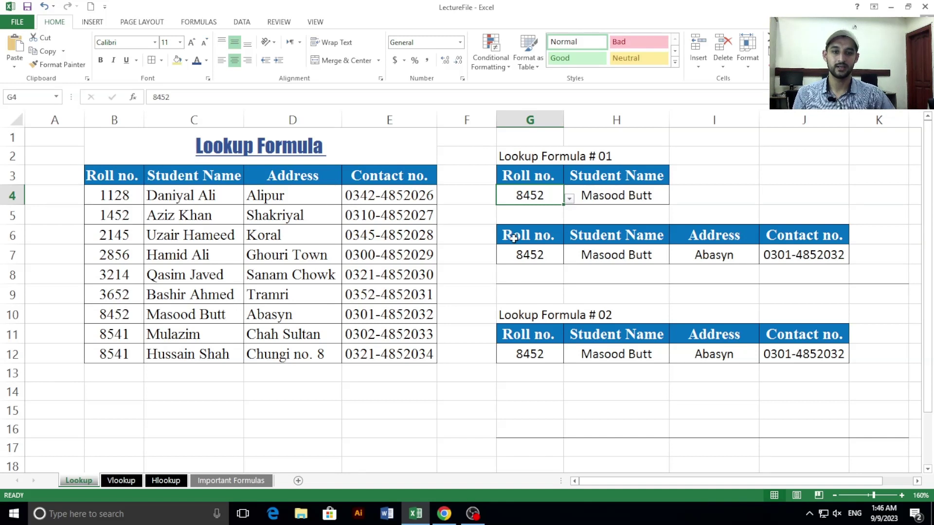
Step: Compare the results in the Lookup Formula # 01 and Lookup Formula # 02 blocks
{"action": "left_click_drag", "start_coordinate": [524, 185], "coordinate": [615, 193]}
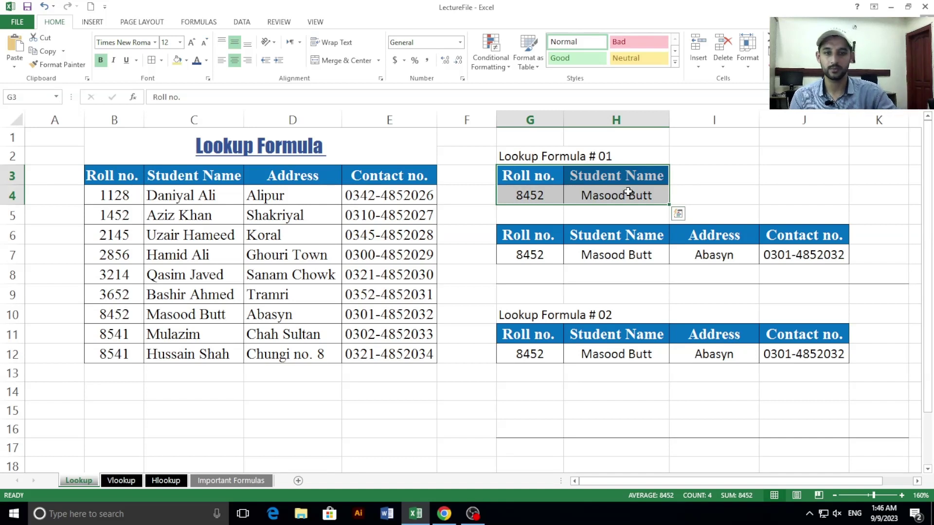
{"action": "left_click_drag", "start_coordinate": [494, 142], "coordinate": [813, 259]}
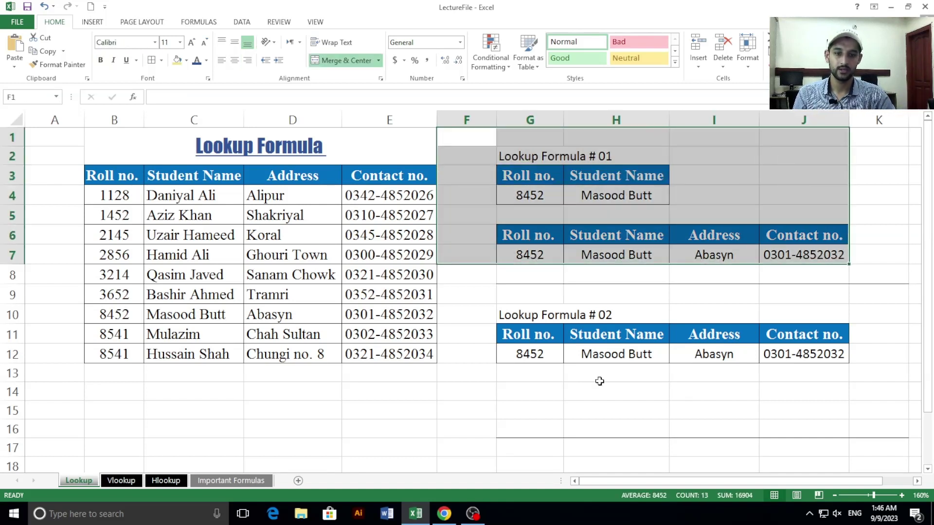
{"action": "left_click_drag", "start_coordinate": [490, 302], "coordinate": [853, 358]}
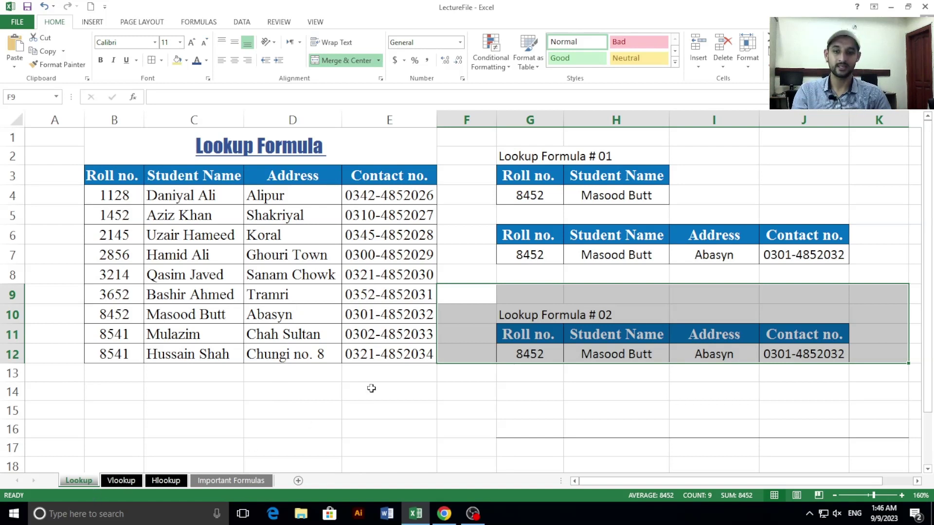
Step: Open the Vlookup sheet and review its Roll no., Student Name and Address columns
{"action": "left_click", "coordinate": [121, 480]}
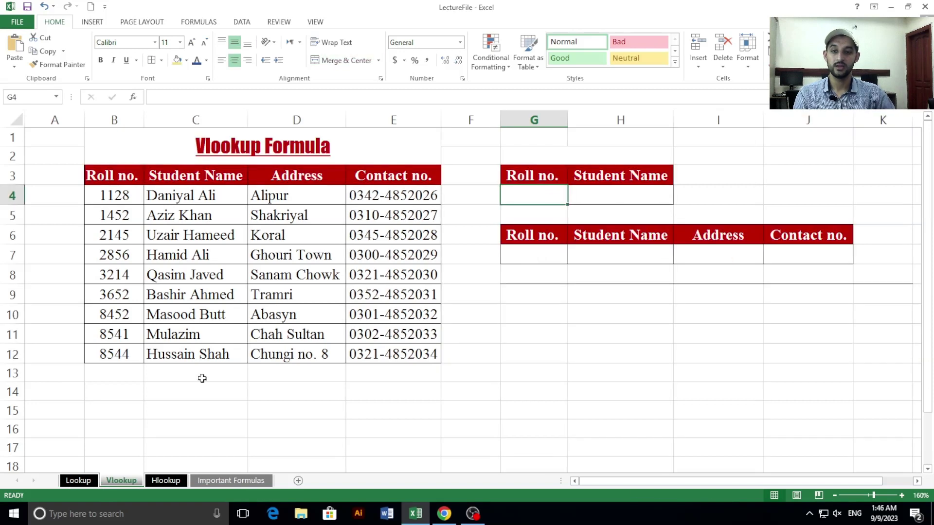
{"action": "left_click", "coordinate": [376, 392]}
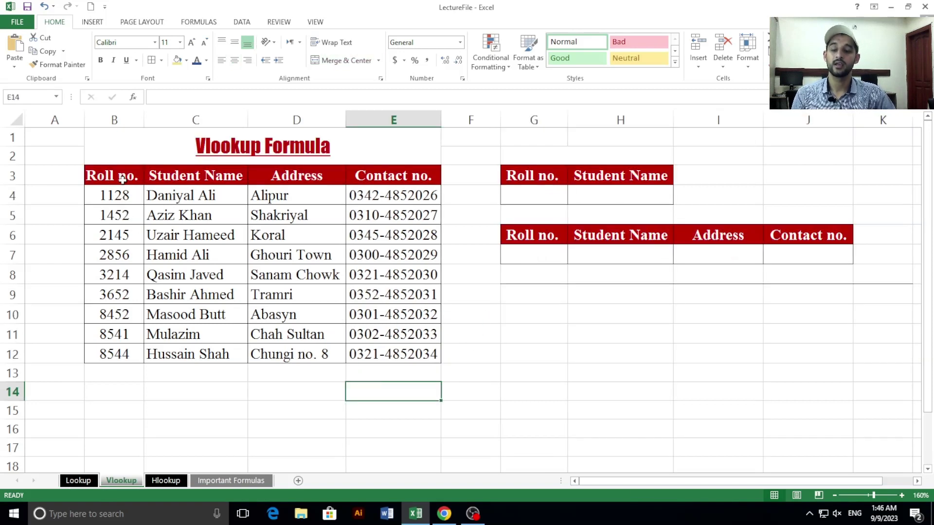
{"action": "left_click_drag", "start_coordinate": [122, 180], "coordinate": [117, 354]}
{"action": "key", "text": "Right"}
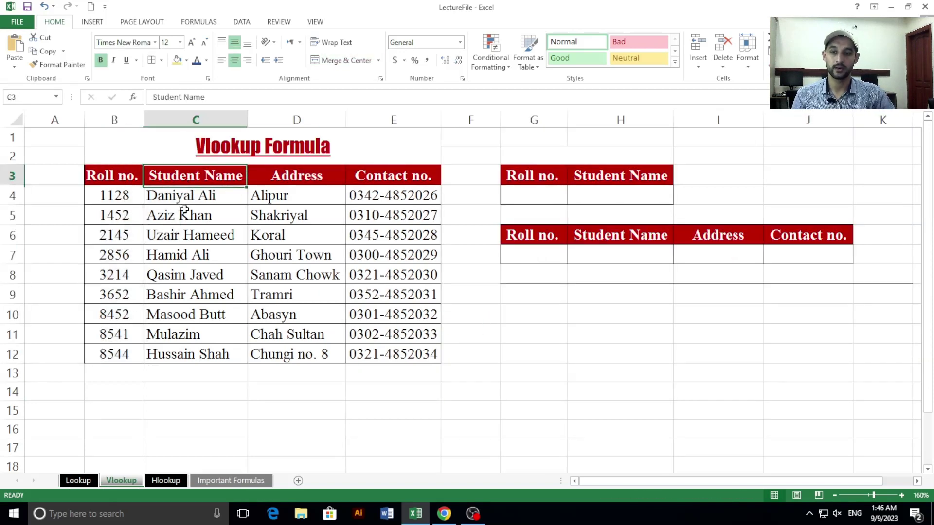
{"action": "left_click_drag", "start_coordinate": [185, 209], "coordinate": [185, 363]}
{"action": "left_click_drag", "start_coordinate": [278, 180], "coordinate": [287, 346]}
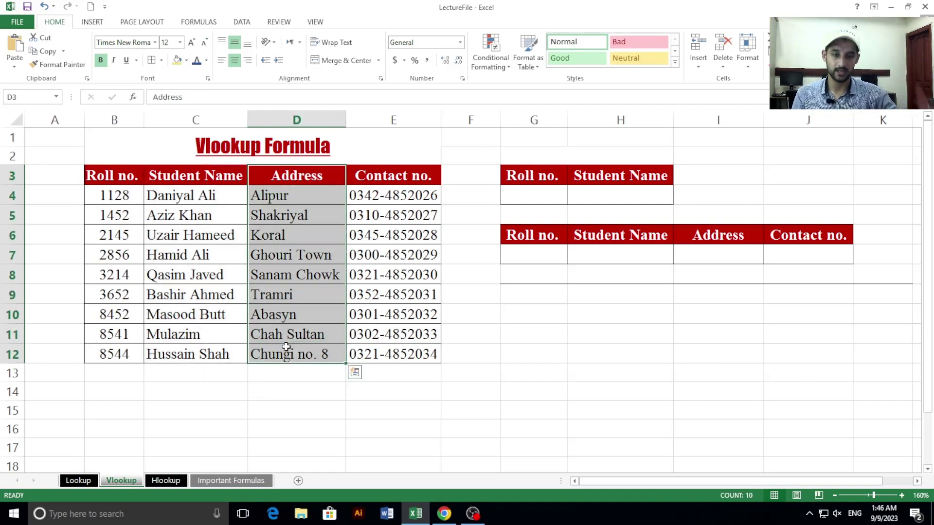
Step: Add list data validation to the Roll no. cell G4, using =$B$4:$B$12 as the source
{"action": "left_click", "coordinate": [508, 196]}
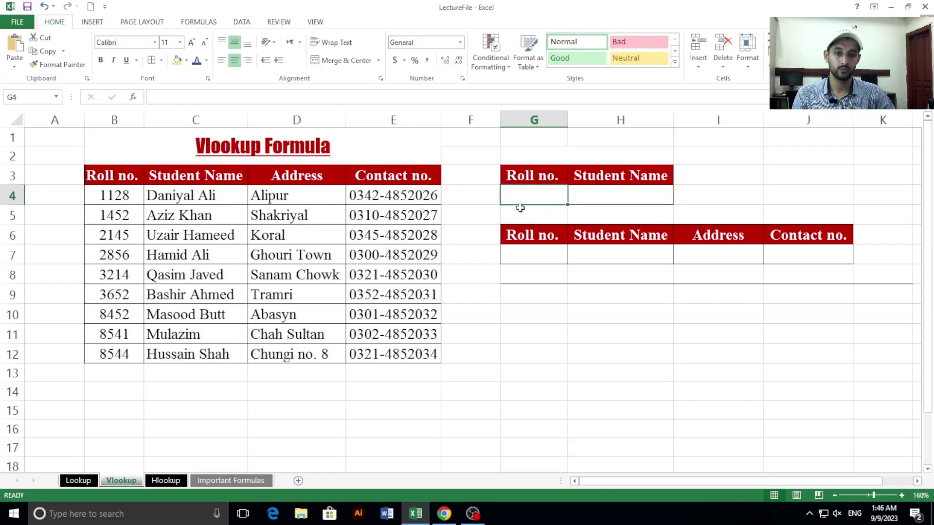
{"action": "left_click", "coordinate": [242, 22]}
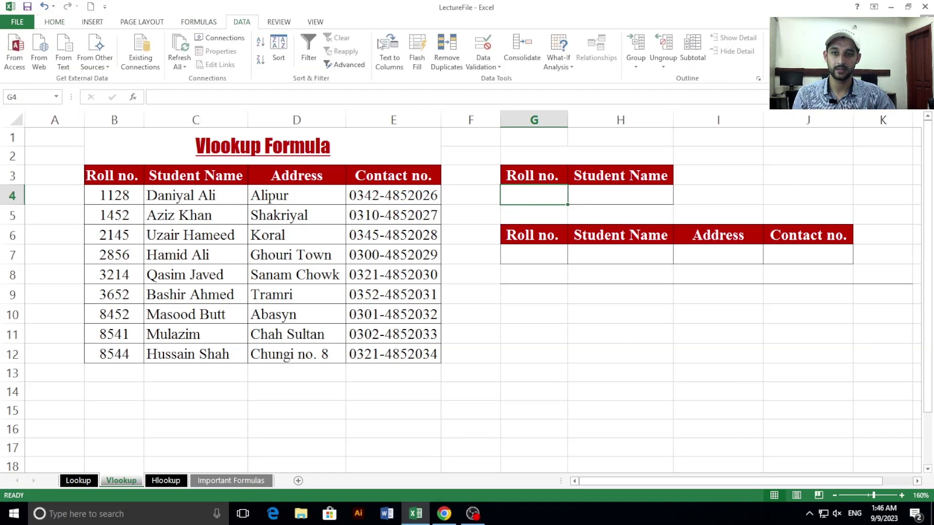
{"action": "left_click", "coordinate": [483, 49]}
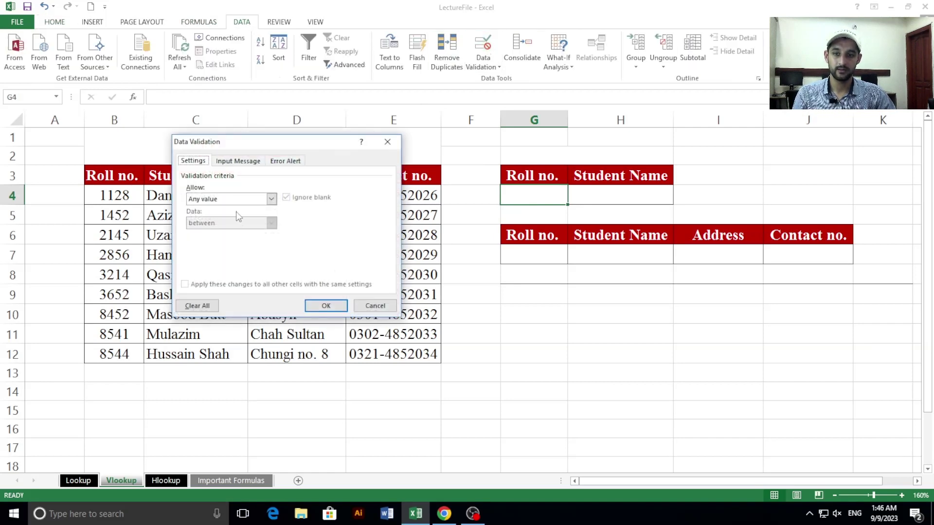
{"action": "left_click", "coordinate": [271, 199]}
{"action": "left_click", "coordinate": [229, 240]}
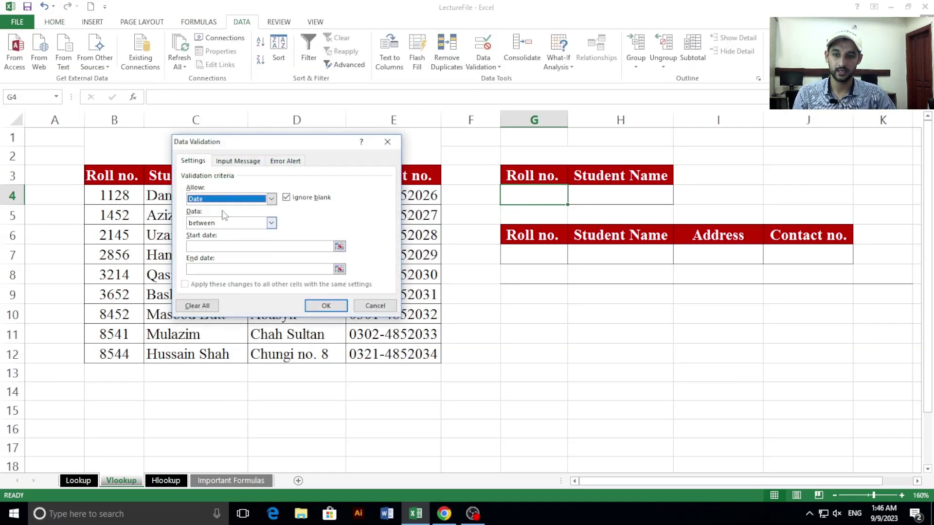
{"action": "left_click", "coordinate": [225, 200]}
{"action": "left_click", "coordinate": [221, 229]}
{"action": "left_click", "coordinate": [204, 246]}
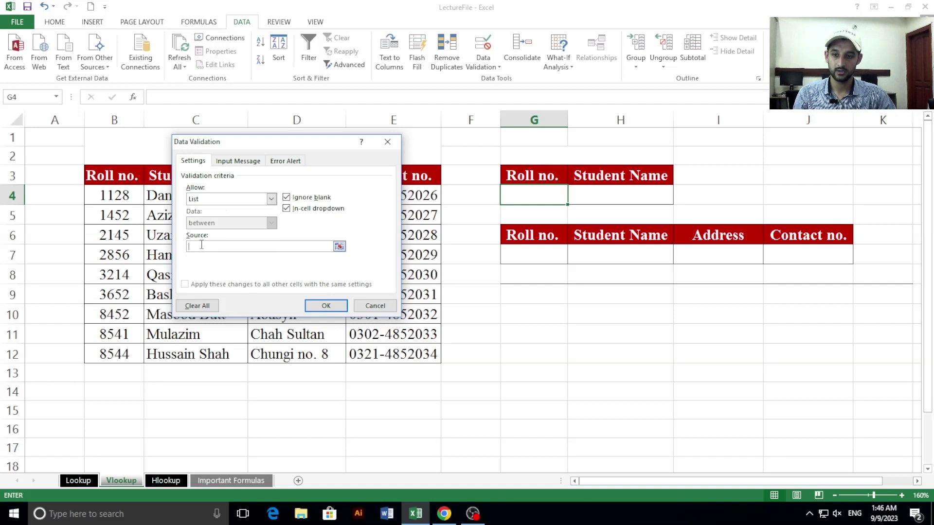
{"action": "left_click", "coordinate": [339, 247]}
{"action": "left_click_drag", "start_coordinate": [104, 195], "coordinate": [109, 355]}
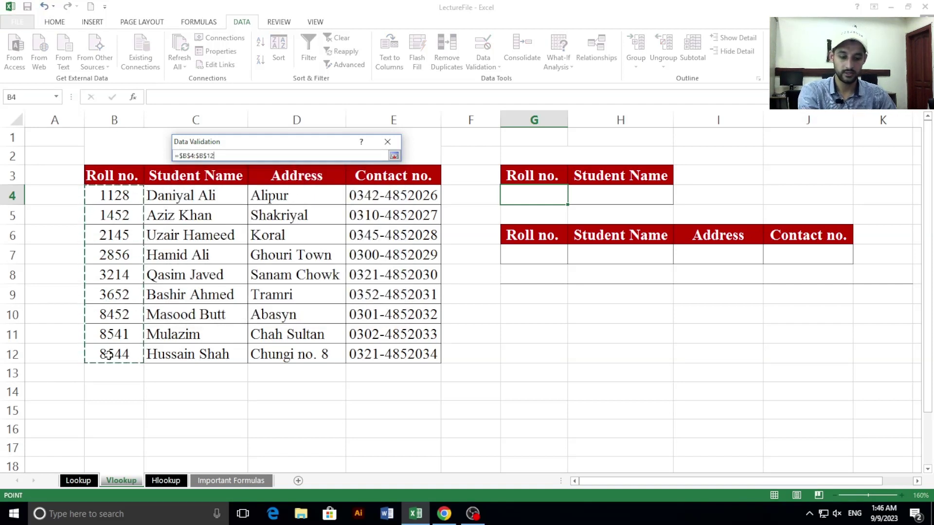
{"action": "key", "text": "Return"}
{"action": "key", "text": "Return"}
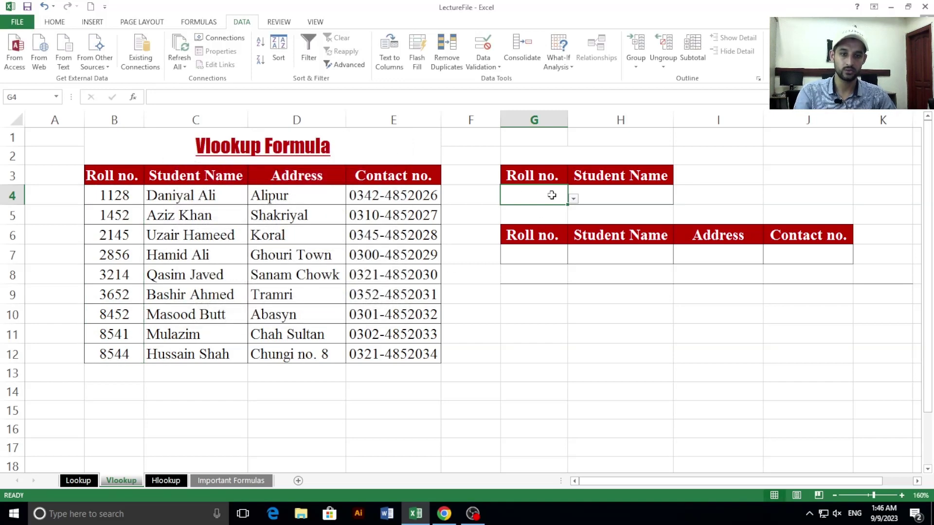
Step: Choose roll number 2145 in G4 and copy the cell with its dropdown to G7
{"action": "left_click", "coordinate": [573, 198]}
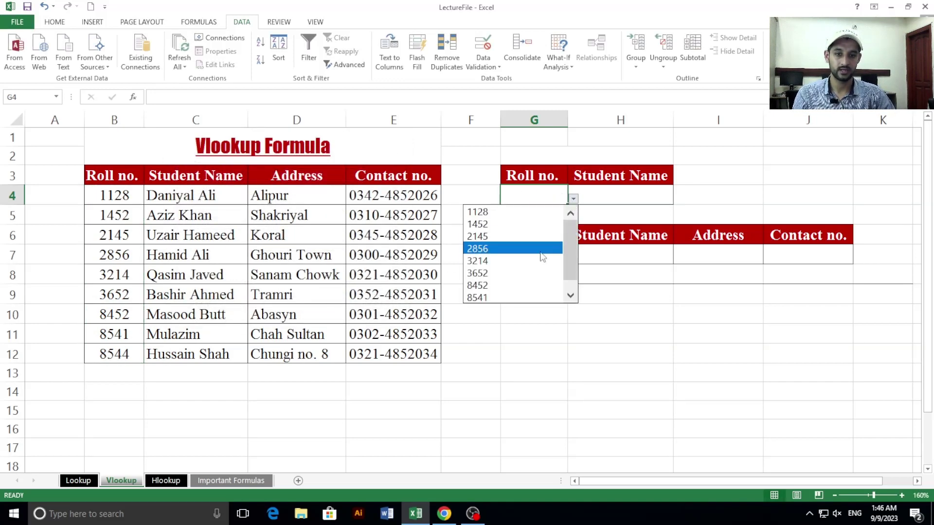
{"action": "left_click", "coordinate": [537, 236]}
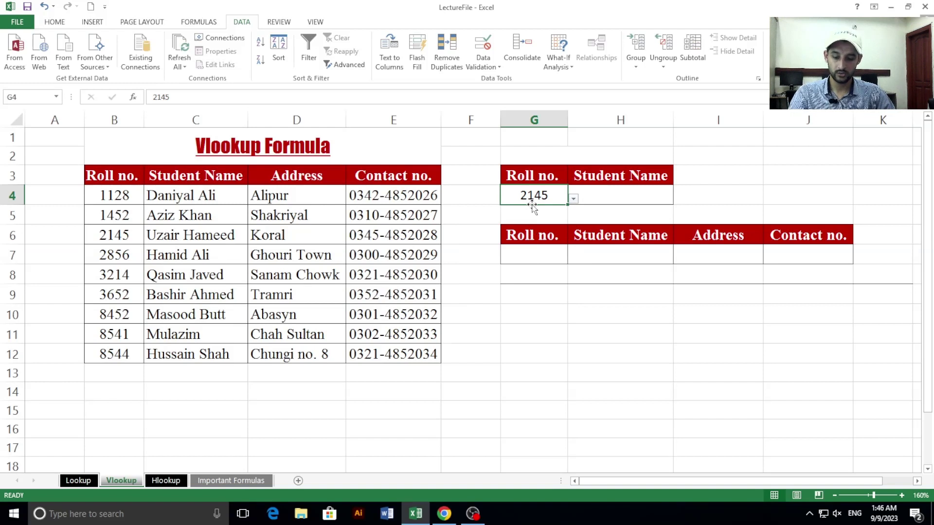
{"action": "key", "text": "ctrl+c"}
{"action": "left_click", "coordinate": [531, 264]}
{"action": "key", "text": "ctrl+v"}
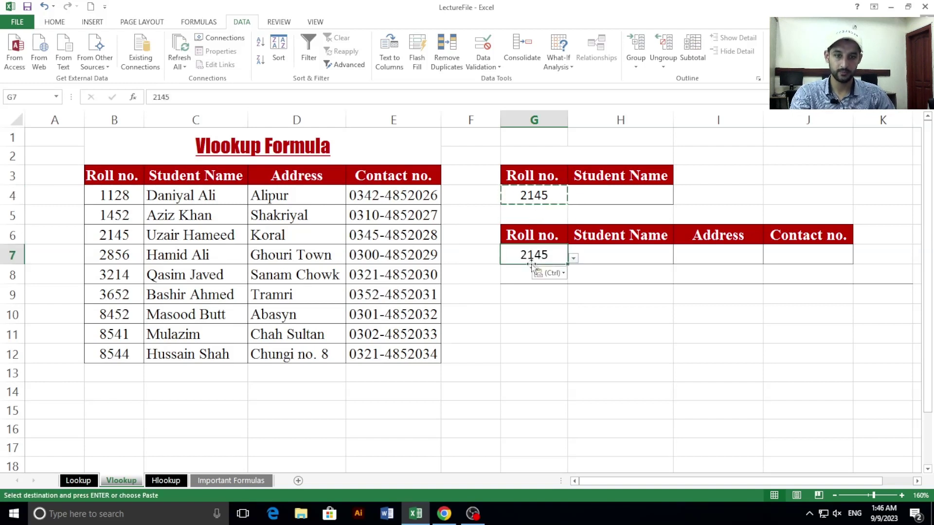
{"action": "key", "text": "Escape"}
Step: Review the roll number cells G4 and G7, the Student Name cell H4, and the student table's data columns B to E
{"action": "left_click", "coordinate": [555, 201]}
{"action": "left_click", "coordinate": [547, 261]}
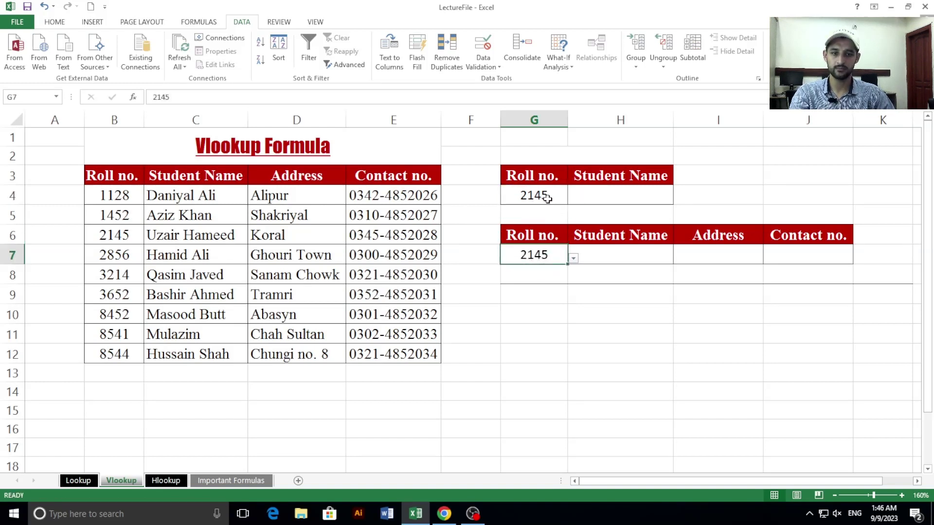
{"action": "left_click", "coordinate": [547, 199]}
{"action": "left_click", "coordinate": [549, 253]}
{"action": "left_click", "coordinate": [547, 201]}
{"action": "left_click", "coordinate": [585, 198]}
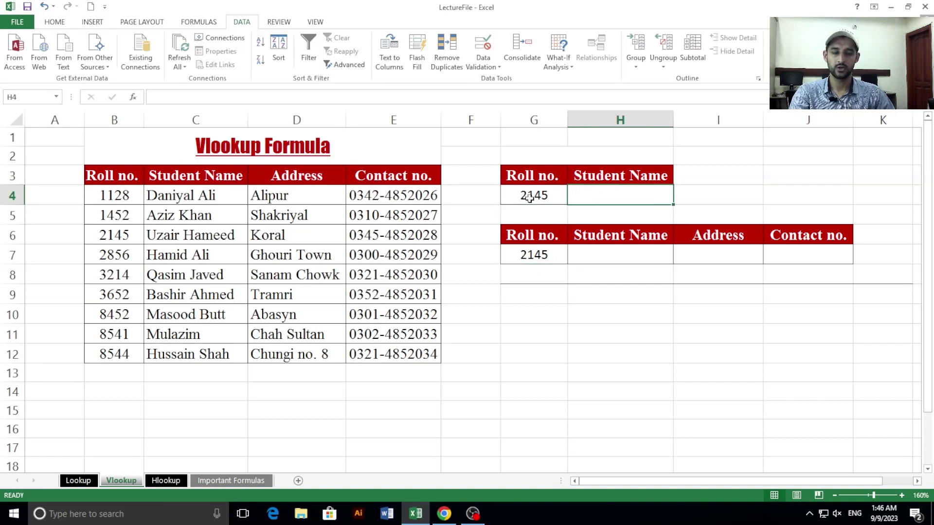
{"action": "left_click", "coordinate": [530, 198]}
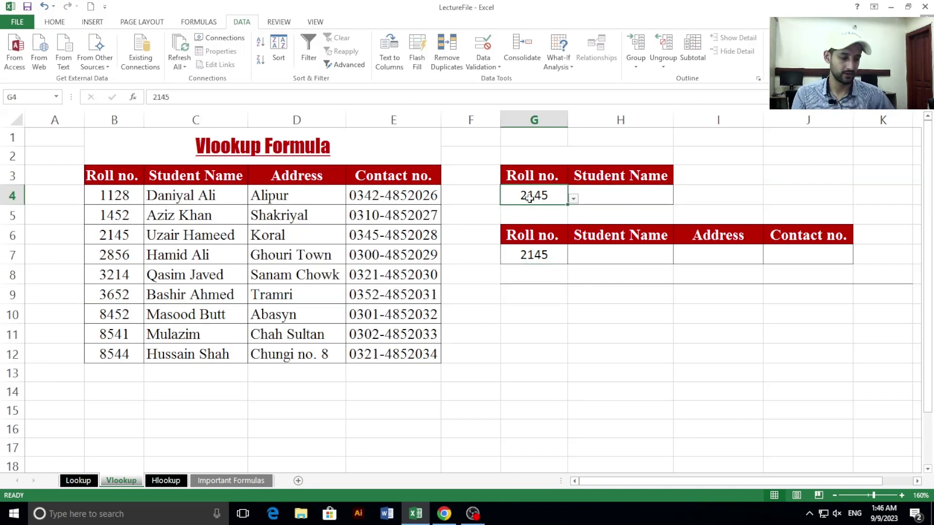
{"action": "left_click", "coordinate": [611, 198]}
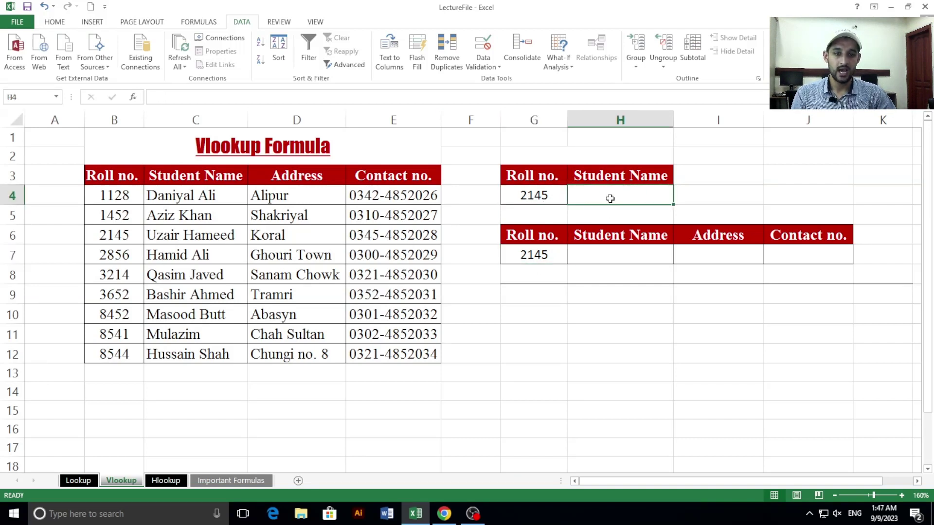
{"action": "left_click_drag", "start_coordinate": [130, 193], "coordinate": [117, 353]}
{"action": "left_click_drag", "start_coordinate": [183, 200], "coordinate": [191, 352]}
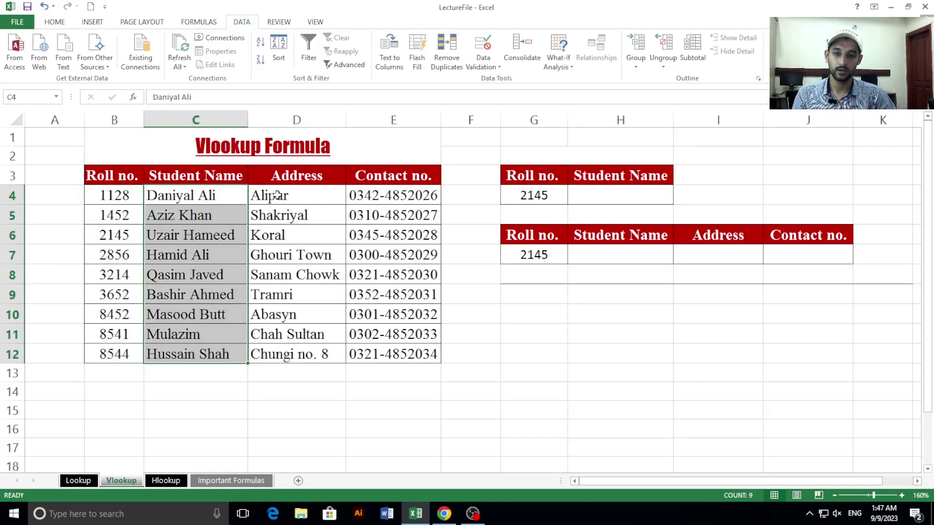
{"action": "left_click_drag", "start_coordinate": [275, 194], "coordinate": [303, 353]}
{"action": "left_click_drag", "start_coordinate": [391, 241], "coordinate": [392, 362]}
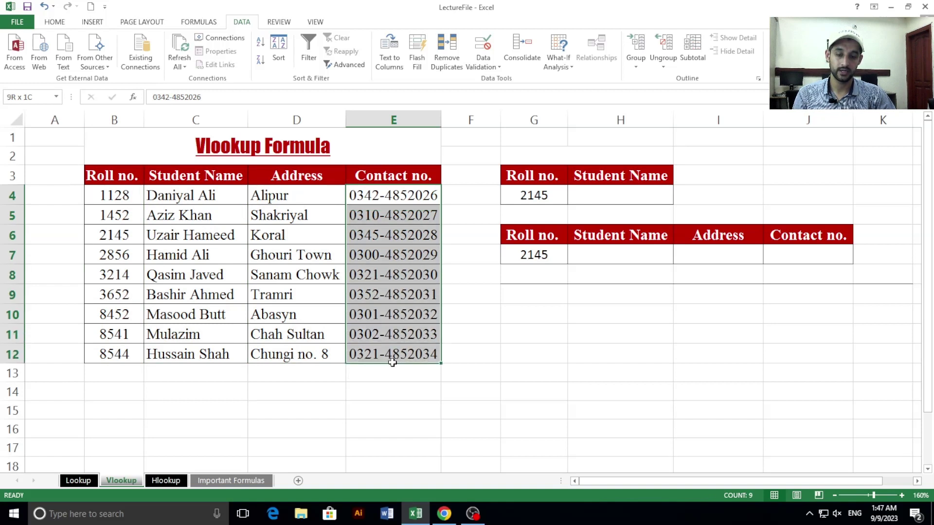
{"action": "left_click_drag", "start_coordinate": [261, 194], "coordinate": [265, 355]}
Step: Start a VLOOKUP formula in the Student Name cell H4 with lookup value G4, table array B4:E12 and column index 2
{"action": "left_click", "coordinate": [645, 196]}
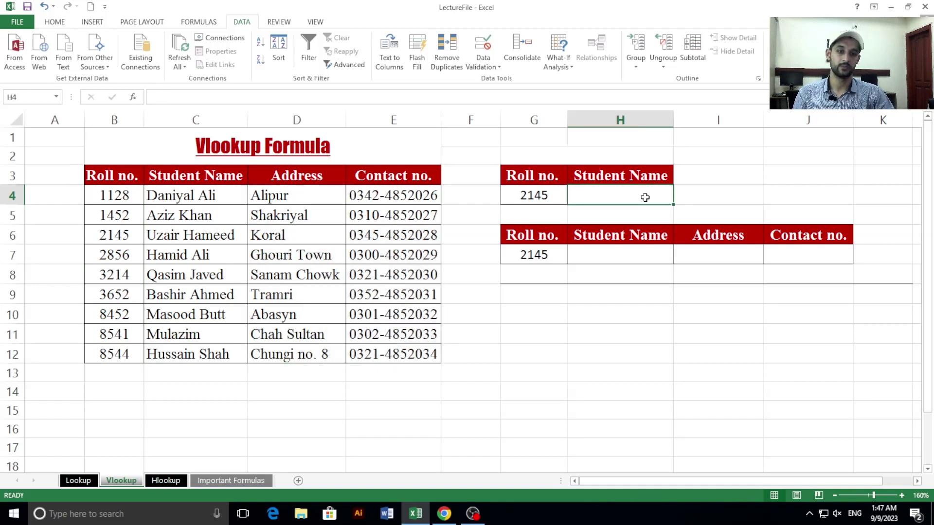
{"action": "type", "text": "="}
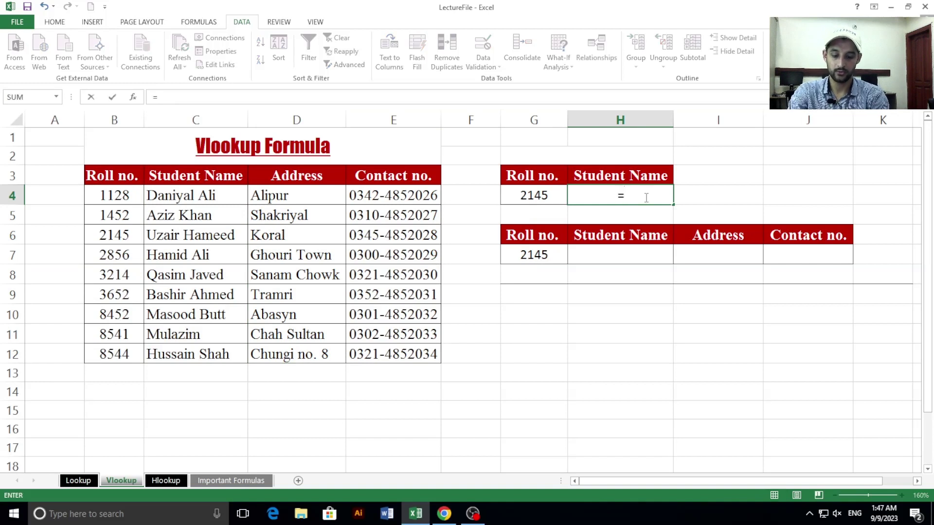
{"action": "type", "text": "vloo"}
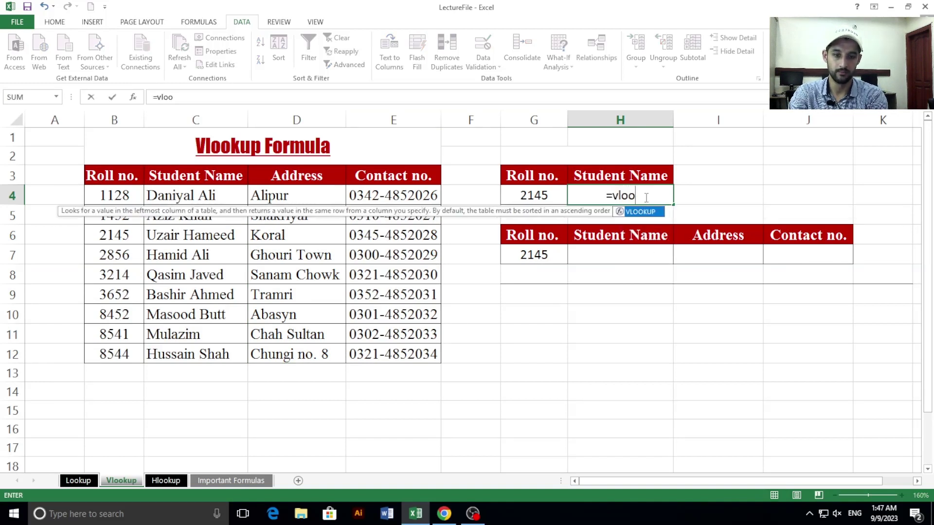
{"action": "key", "text": "Tab"}
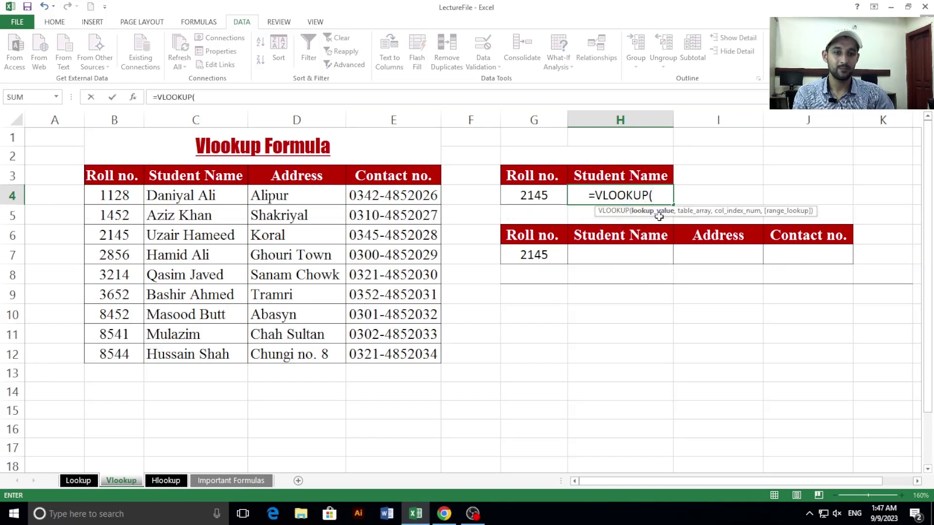
{"action": "left_click", "coordinate": [547, 195]}
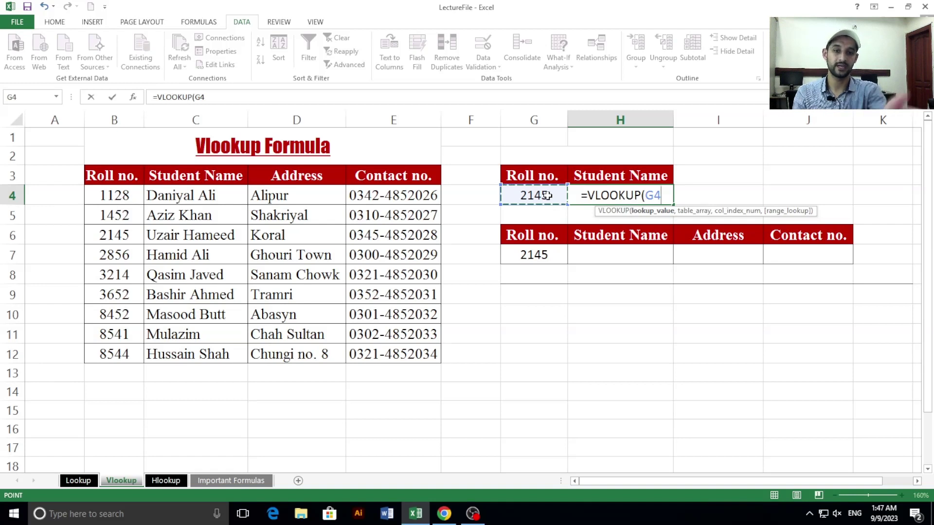
{"action": "type", "text": ","}
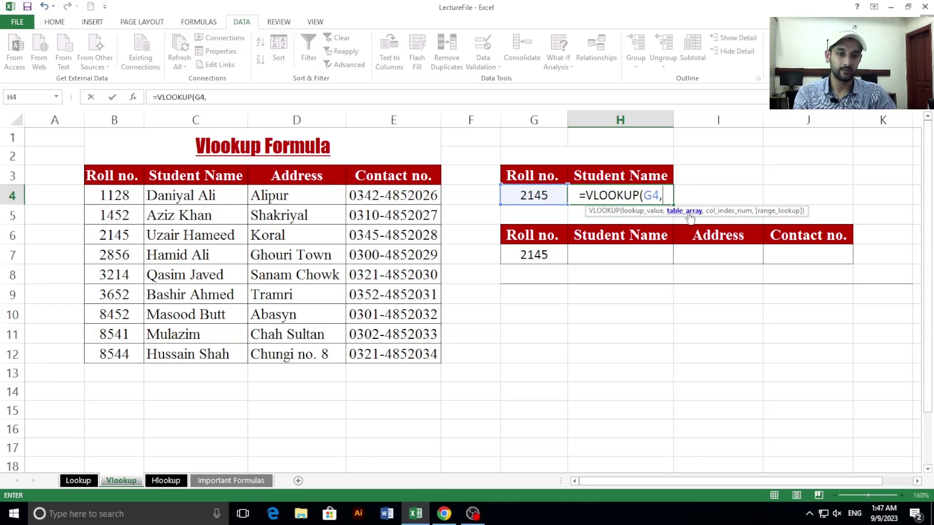
{"action": "left_click_drag", "start_coordinate": [109, 198], "coordinate": [381, 353]}
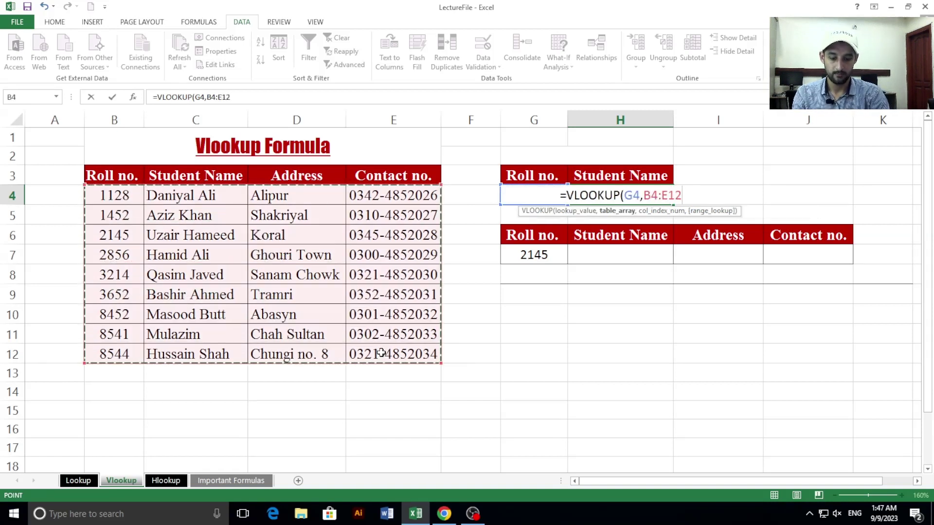
{"action": "type", "text": ","}
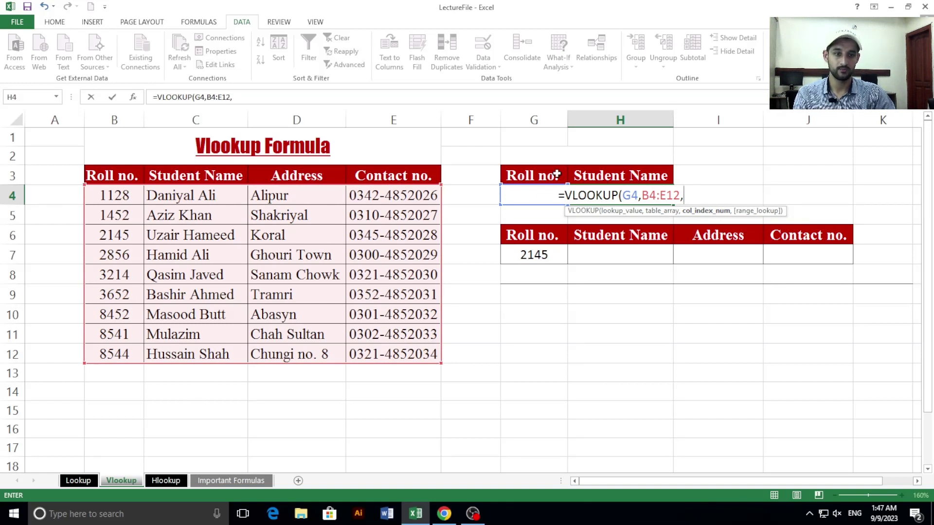
{"action": "type", "text": "2"}
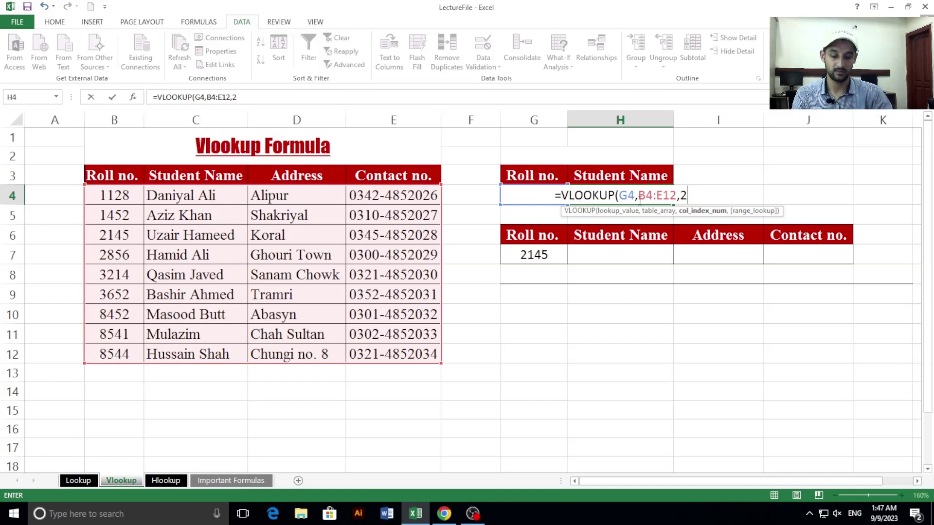
{"action": "type", "text": ","}
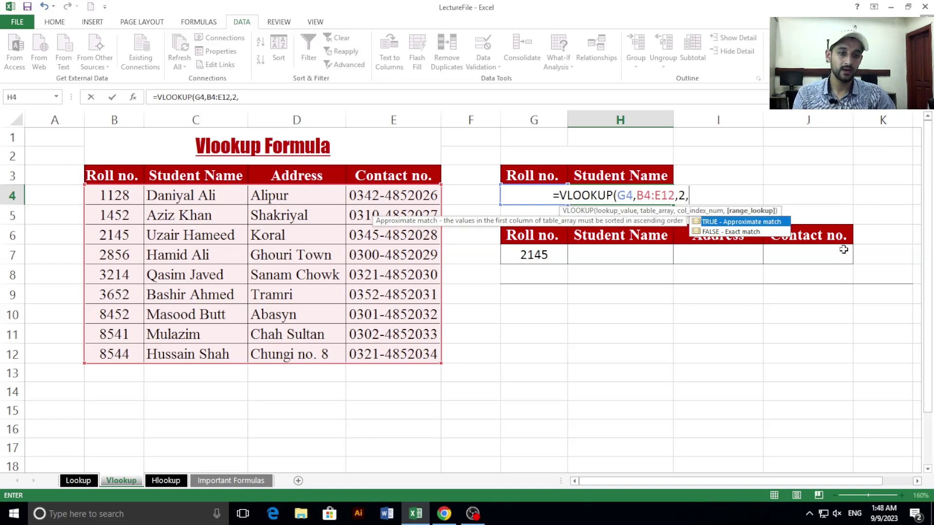
Step: Try FALSE, 1 and TRUE in turn as the range_lookup argument of the H4 formula, clearing each one
{"action": "left_click", "coordinate": [747, 233]}
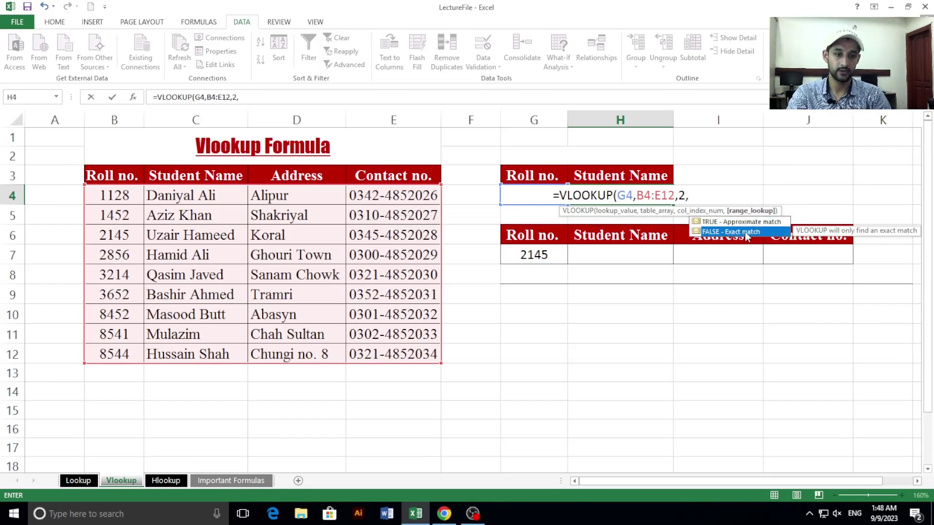
{"action": "double_click", "coordinate": [745, 233]}
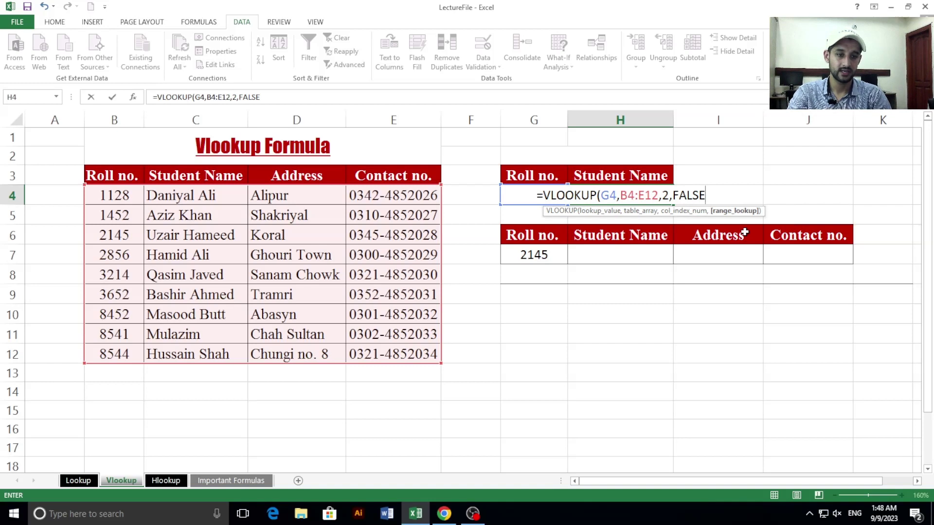
{"action": "key", "text": "BackSpace"}
{"action": "key", "text": "BackSpace"}
{"action": "key", "text": "BackSpace"}
{"action": "key", "text": "BackSpace"}
{"action": "key", "text": "BackSpace"}
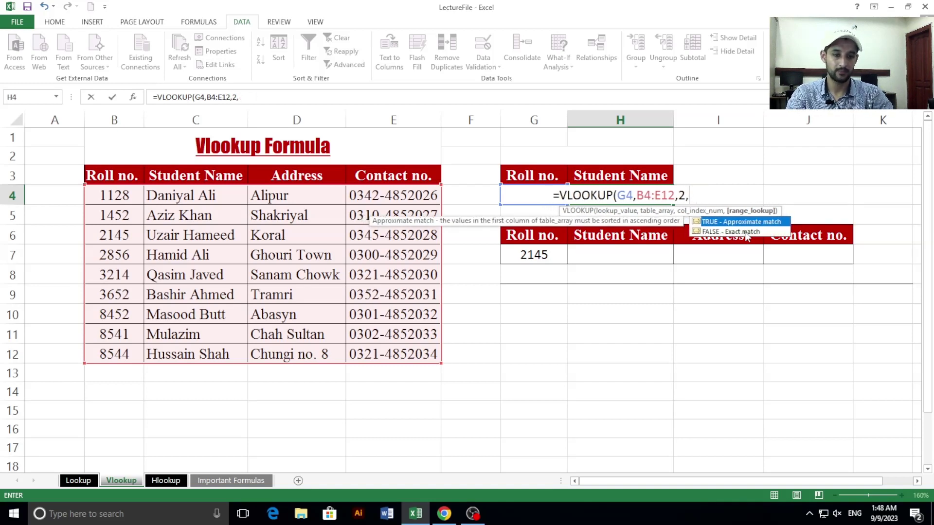
{"action": "type", "text": "1"}
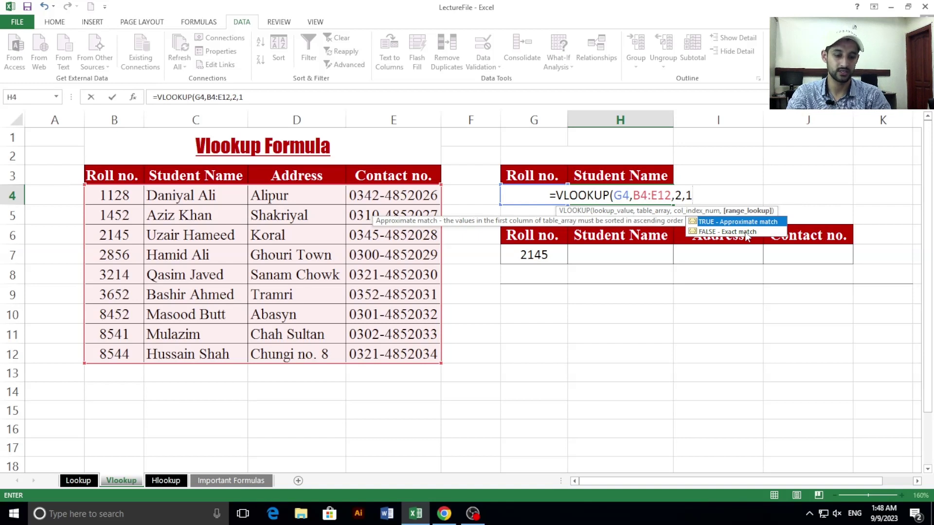
{"action": "key", "text": "BackSpace"}
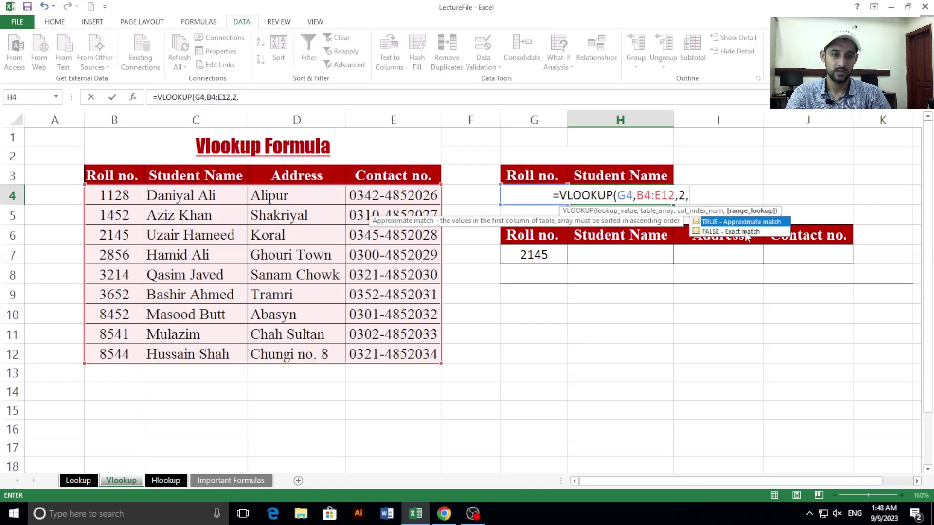
{"action": "key", "text": "Tab"}
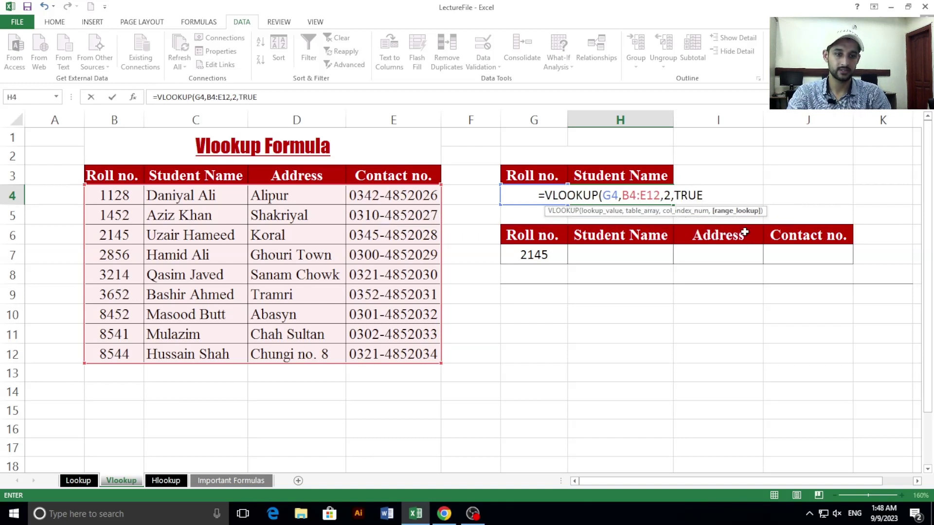
{"action": "key", "text": "BackSpace"}
{"action": "key", "text": "BackSpace"}
{"action": "key", "text": "BackSpace"}
{"action": "key", "text": "BackSpace"}
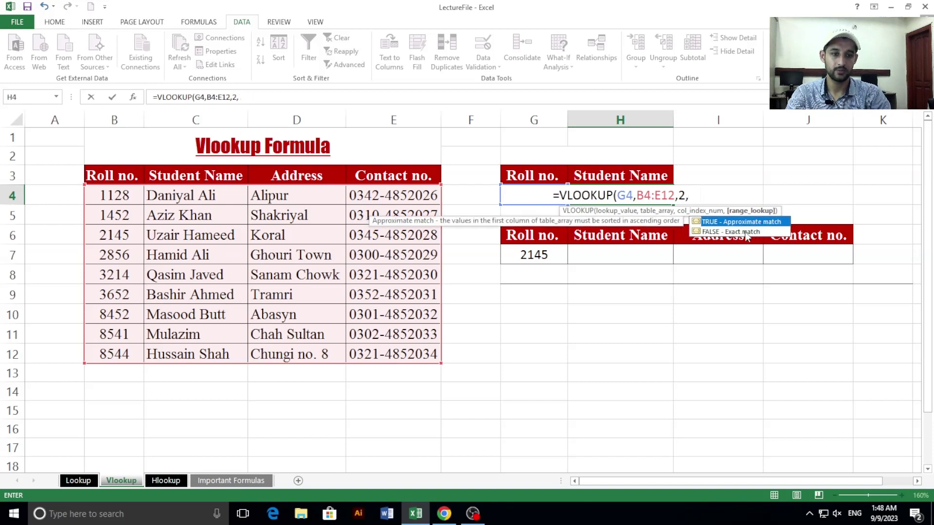
Step: Complete the H4 formula as =VLOOKUP(G4,B4:E12,2,FALSE) using the exact match option
{"action": "left_click", "coordinate": [747, 232]}
{"action": "double_click", "coordinate": [746, 233]}
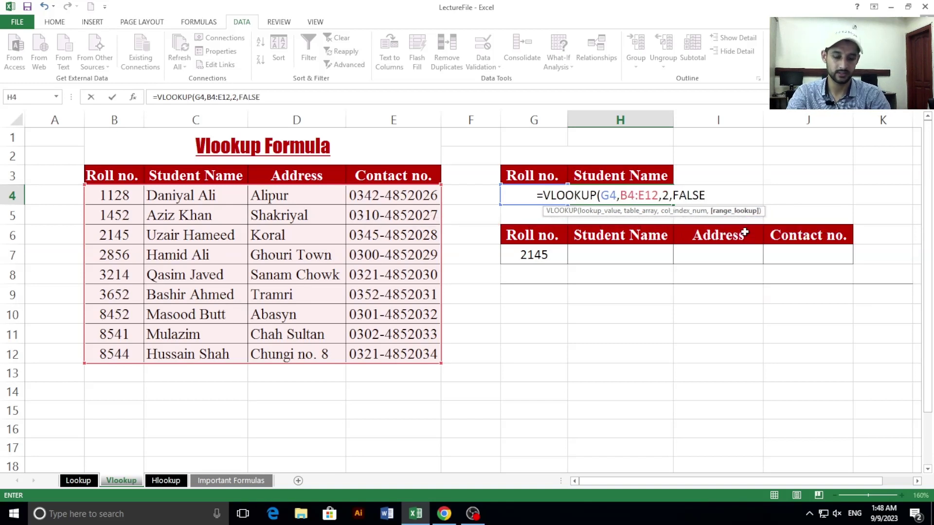
{"action": "type", "text": ")"}
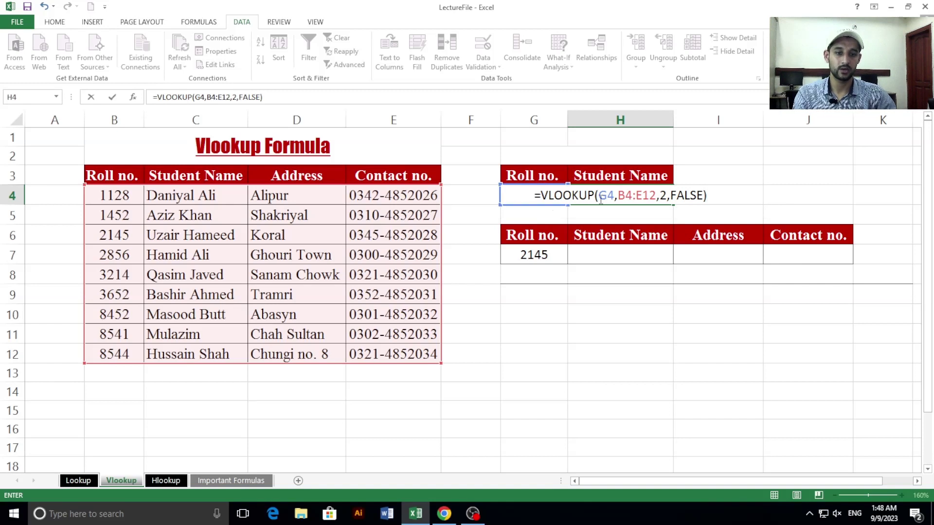
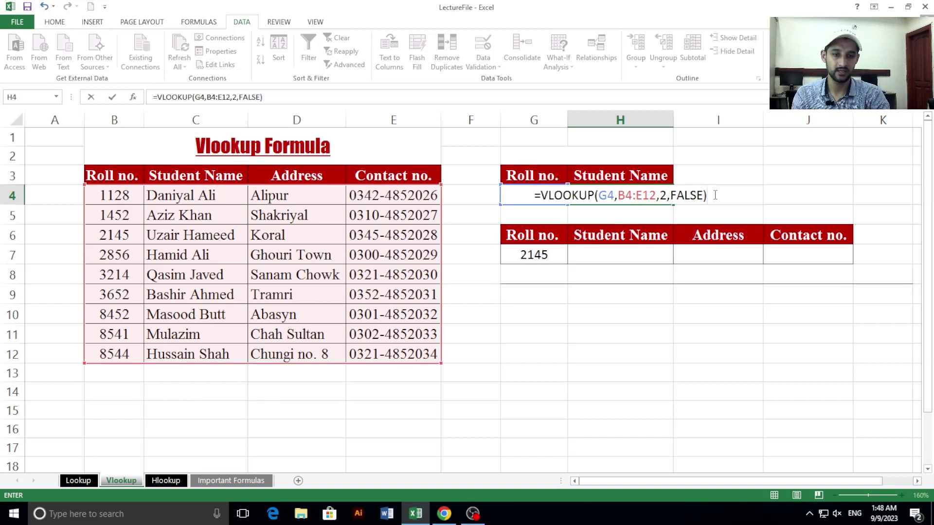
{"action": "key", "text": "Return"}
Step: Check the name returned for roll number 2145 against its row in the student table
{"action": "left_click", "coordinate": [541, 197]}
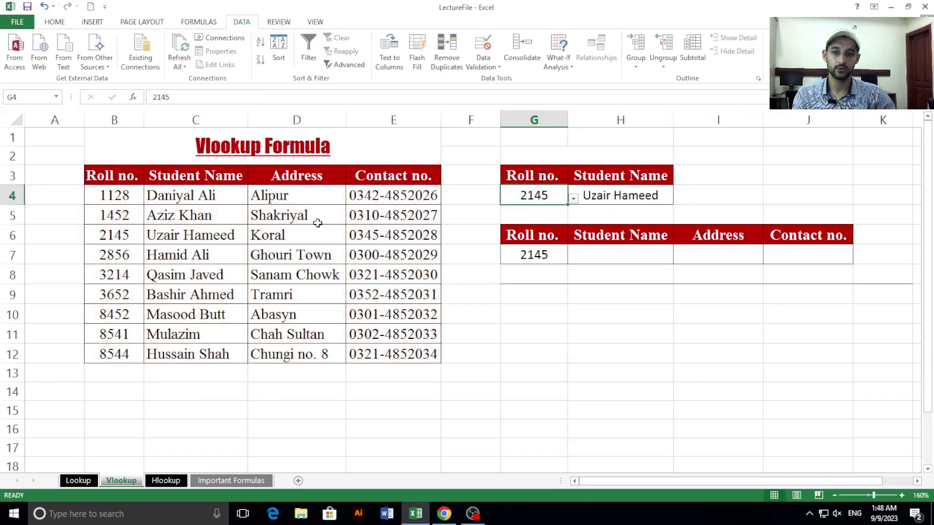
{"action": "left_click", "coordinate": [116, 238]}
{"action": "left_click", "coordinate": [171, 237]}
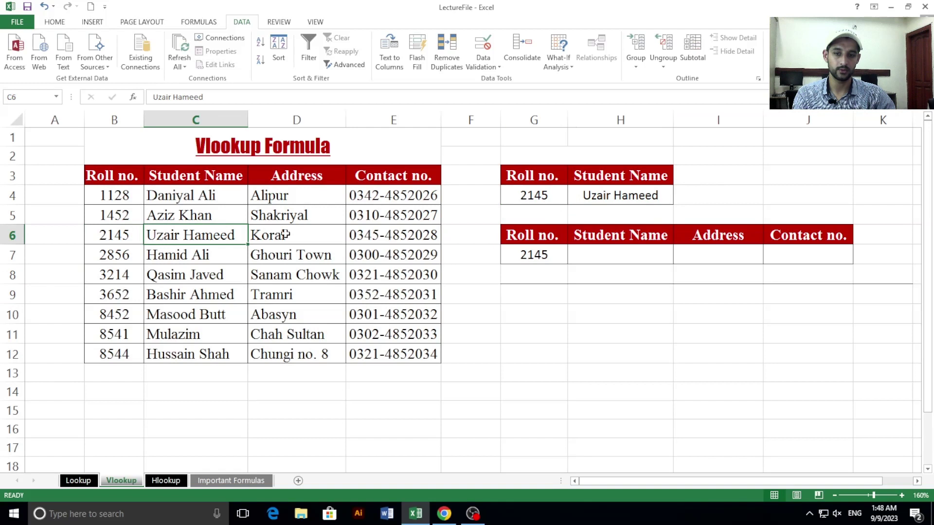
Step: Choose roll number 8452 in G4 and compare the returned name with that student's row in the table
{"action": "left_click", "coordinate": [538, 193]}
{"action": "left_click", "coordinate": [574, 198]}
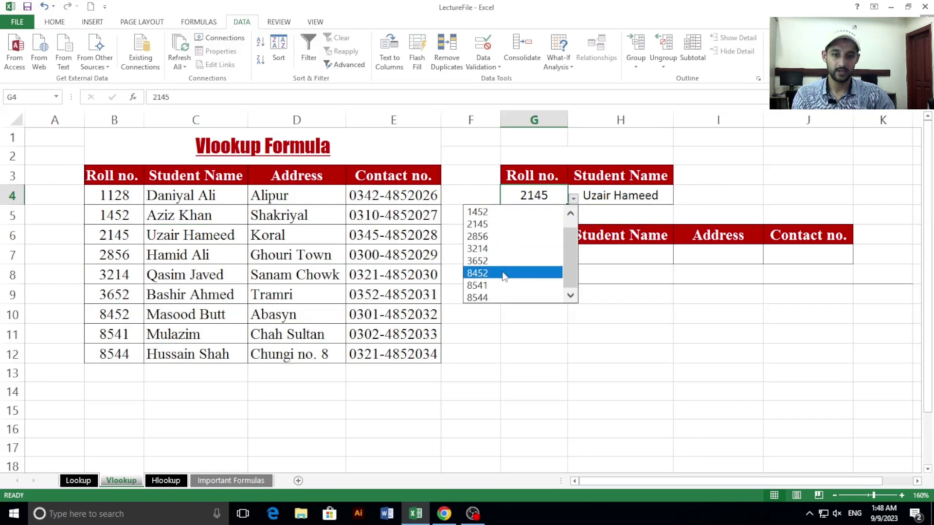
{"action": "left_click", "coordinate": [506, 273]}
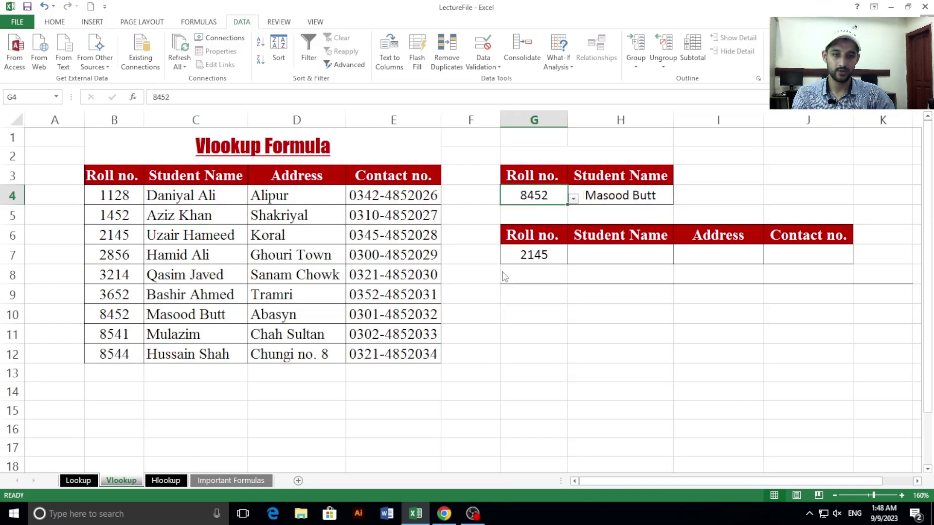
{"action": "left_click", "coordinate": [119, 316]}
{"action": "left_click", "coordinate": [196, 315]}
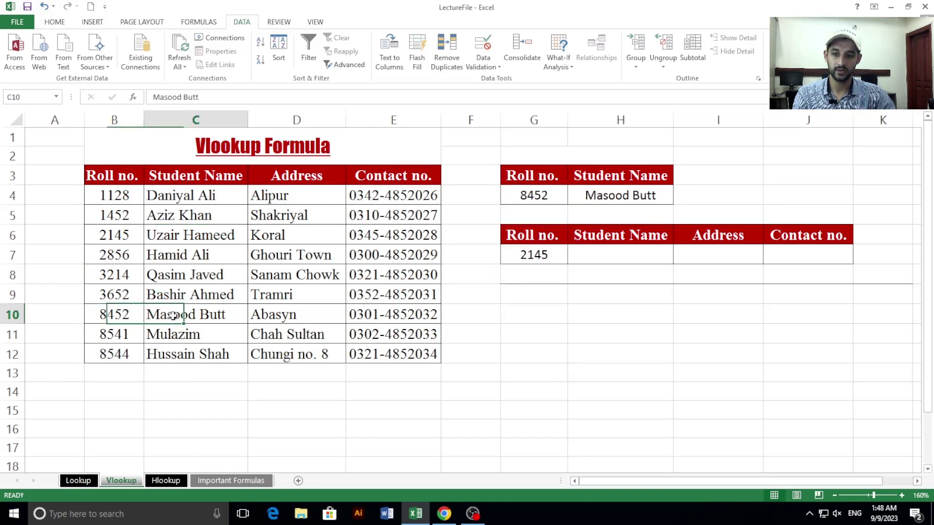
Step: Choose the roll number of the last student in row 12 for lookup cell G4
{"action": "left_click", "coordinate": [530, 198]}
{"action": "left_click", "coordinate": [574, 199]}
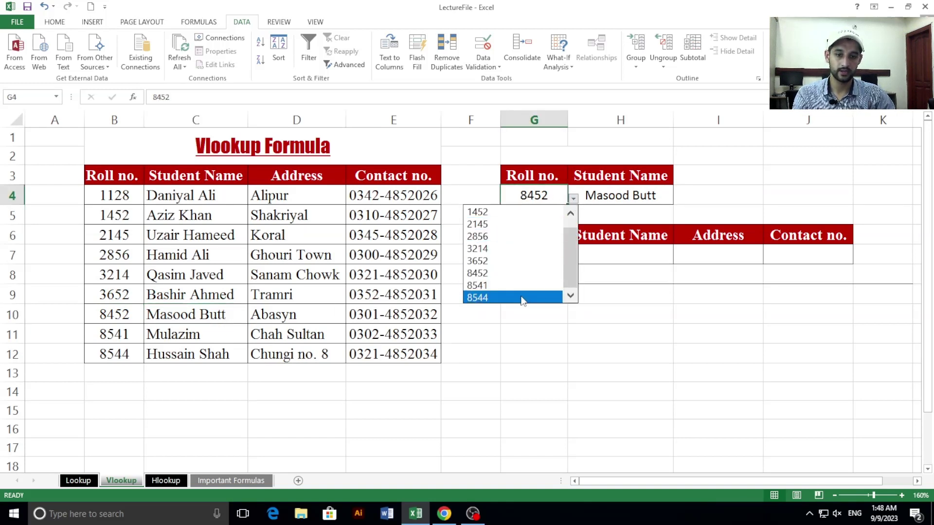
{"action": "left_click", "coordinate": [523, 298]}
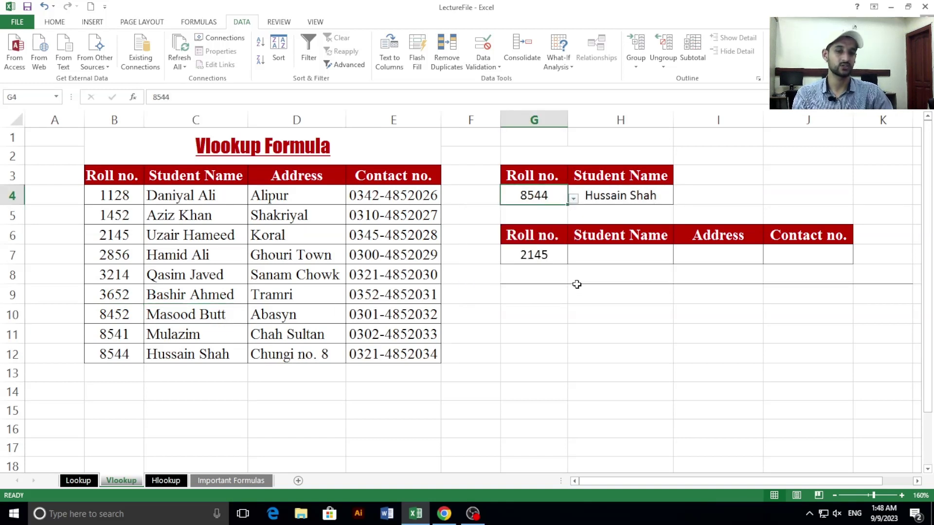
Step: Enter =VLOOKUP(G7,B4:E12,2,0) in cell H7 to return the student name for the roll number in G7
{"action": "left_click", "coordinate": [600, 257]}
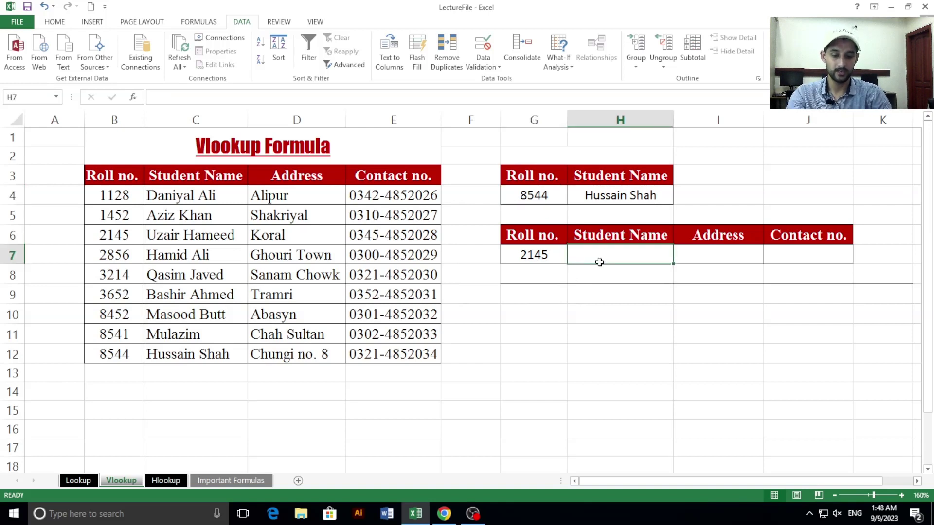
{"action": "type", "text": "=look"}
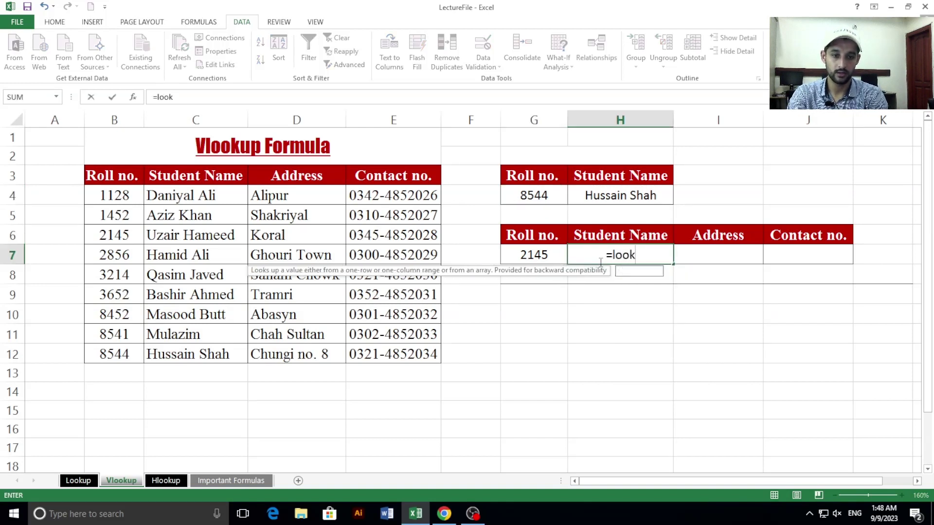
{"action": "key", "text": "BackSpace"}
{"action": "key", "text": "BackSpace"}
{"action": "key", "text": "BackSpace"}
{"action": "key", "text": "BackSpace"}
{"action": "type", "text": "vl"}
{"action": "key", "text": "Tab"}
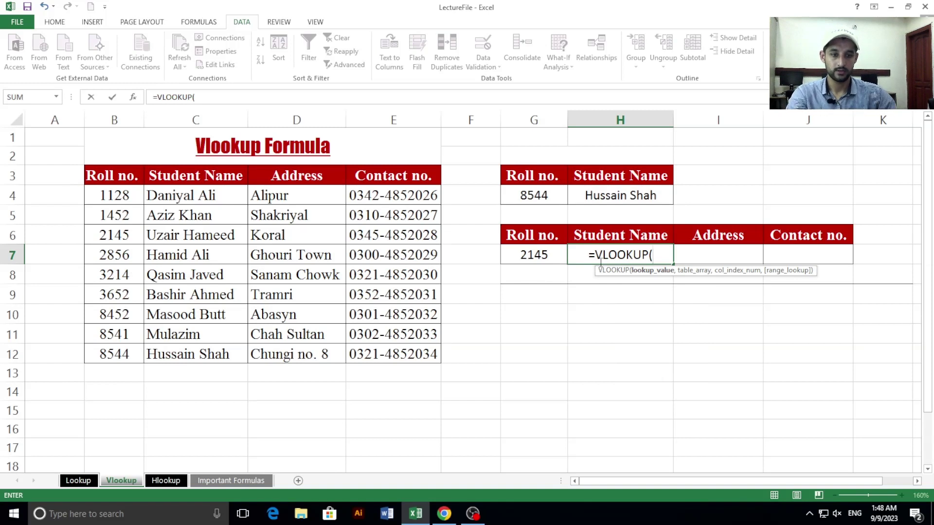
{"action": "left_click", "coordinate": [558, 260]}
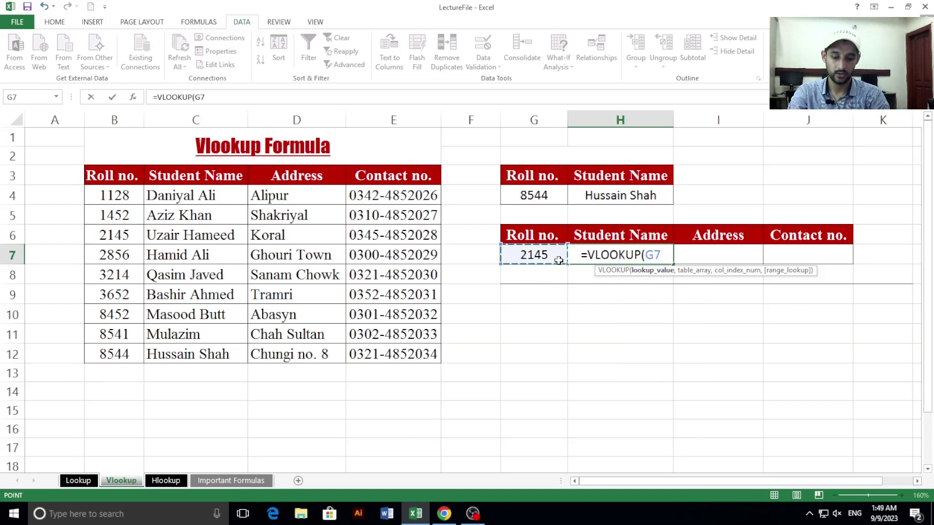
{"action": "type", "text": ","}
{"action": "left_click_drag", "start_coordinate": [90, 200], "coordinate": [383, 365]}
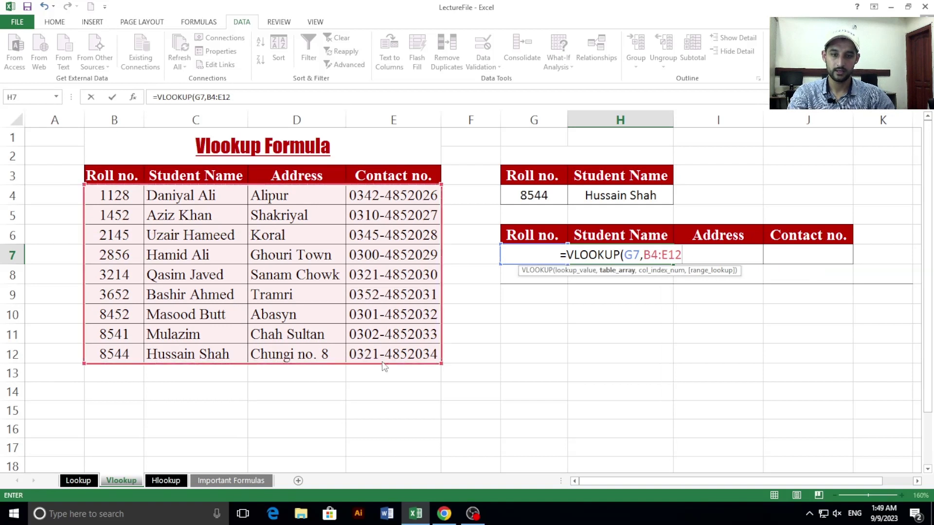
{"action": "type", "text": ","}
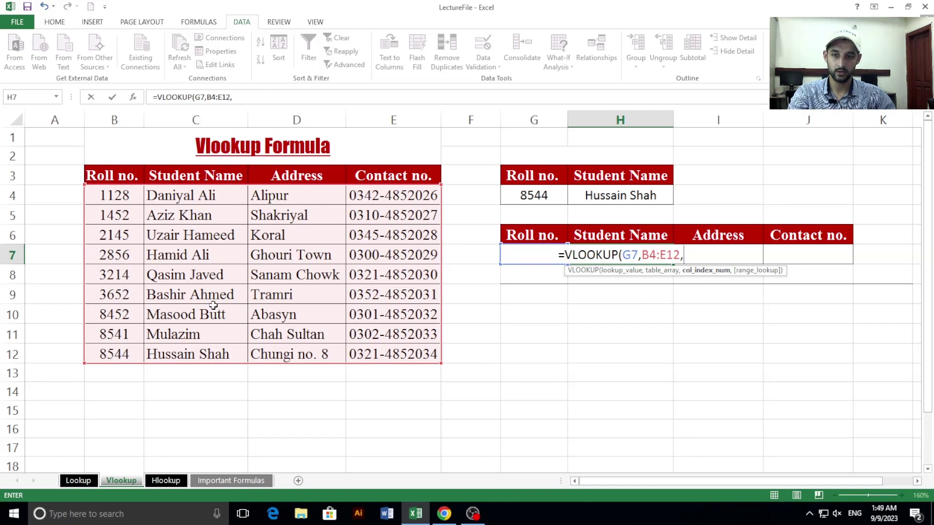
{"action": "type", "text": "2"}
{"action": "type", "text": ","}
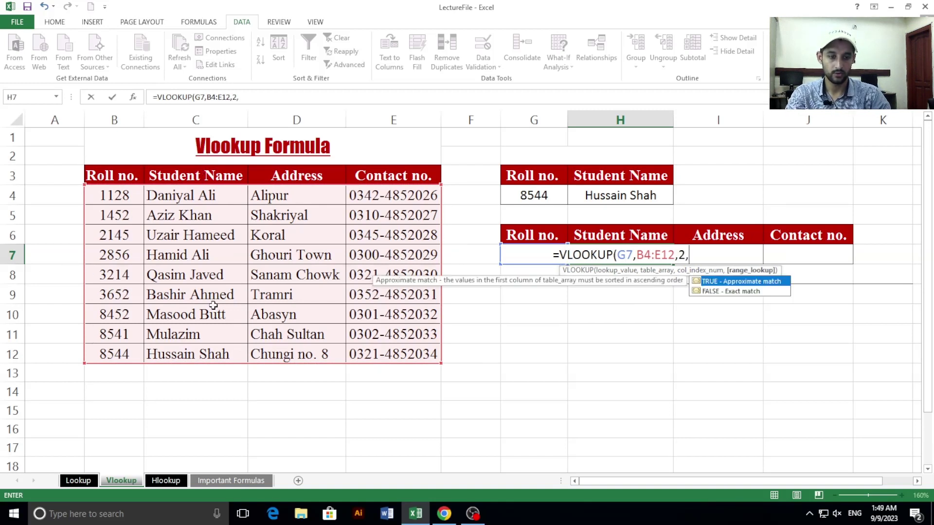
{"action": "type", "text": "0)"}
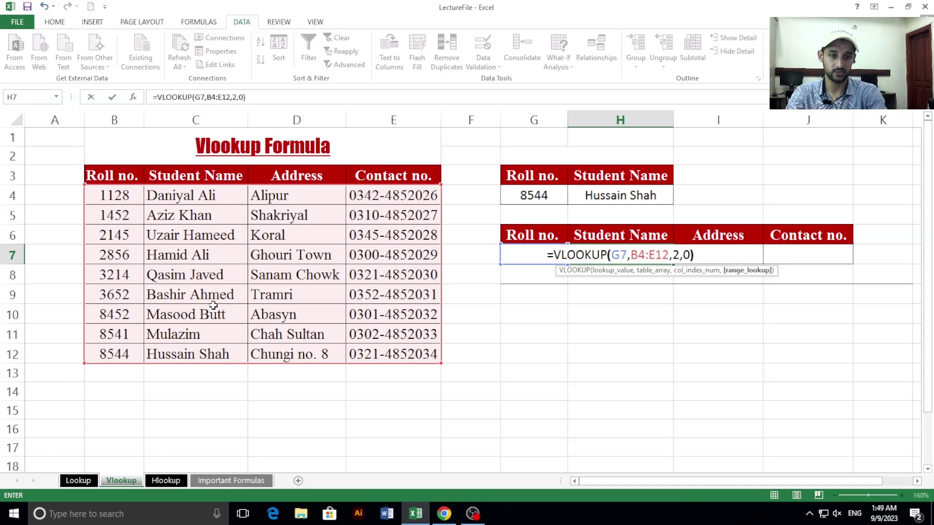
{"action": "key", "text": "Return"}
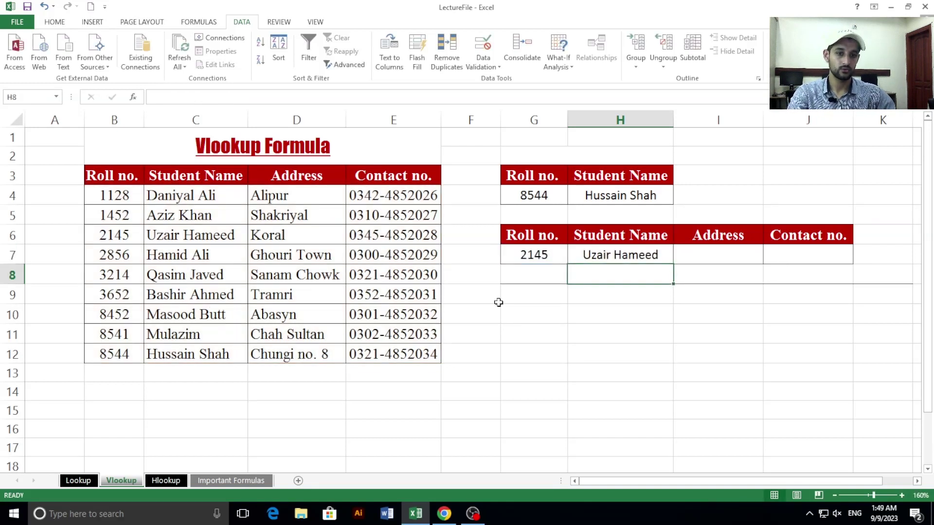
Step: Copy the VLOOKUP formula text from H7 into I7 with column index 3 to return the address
{"action": "double_click", "coordinate": [616, 256]}
{"action": "left_click_drag", "start_coordinate": [707, 255], "coordinate": [547, 256]}
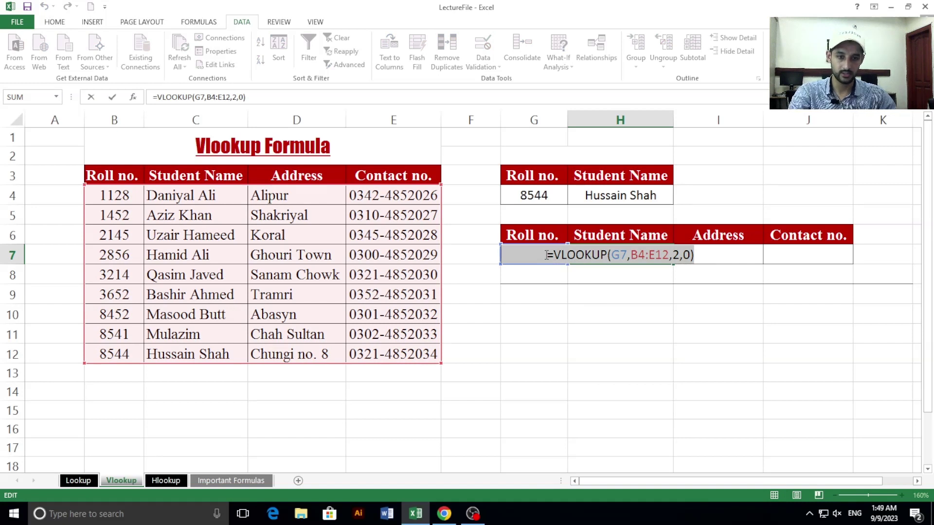
{"action": "key", "text": "ctrl+c"}
{"action": "key", "text": "Return"}
{"action": "left_click", "coordinate": [718, 255]}
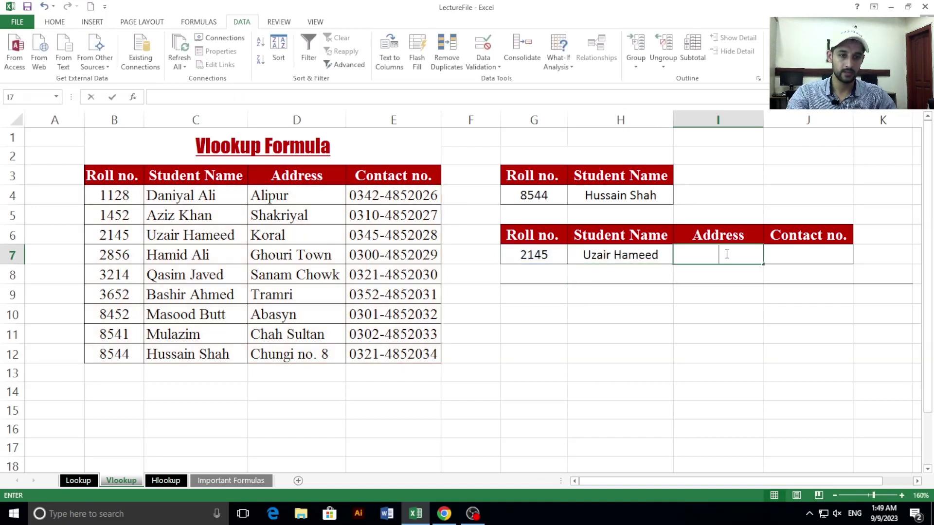
{"action": "key", "text": "ctrl+v"}
{"action": "left_click", "coordinate": [777, 257]}
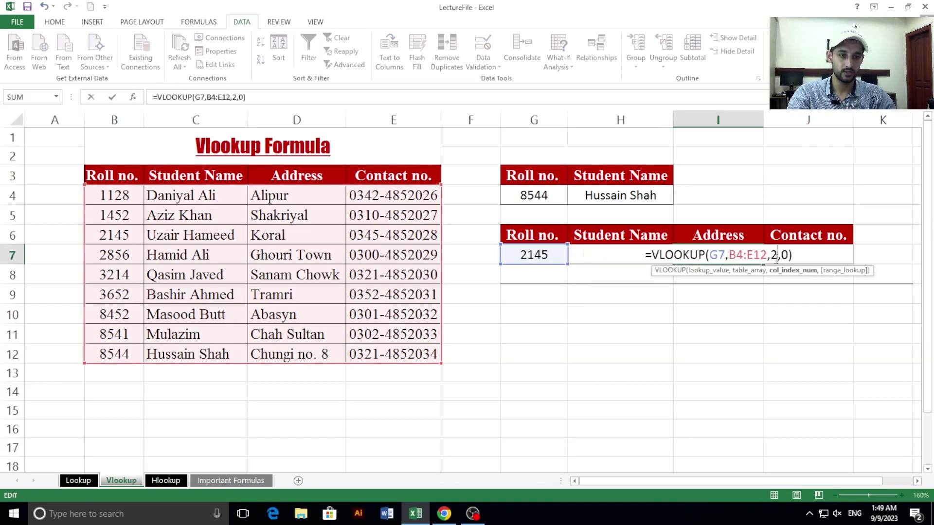
{"action": "key", "text": "BackSpace"}
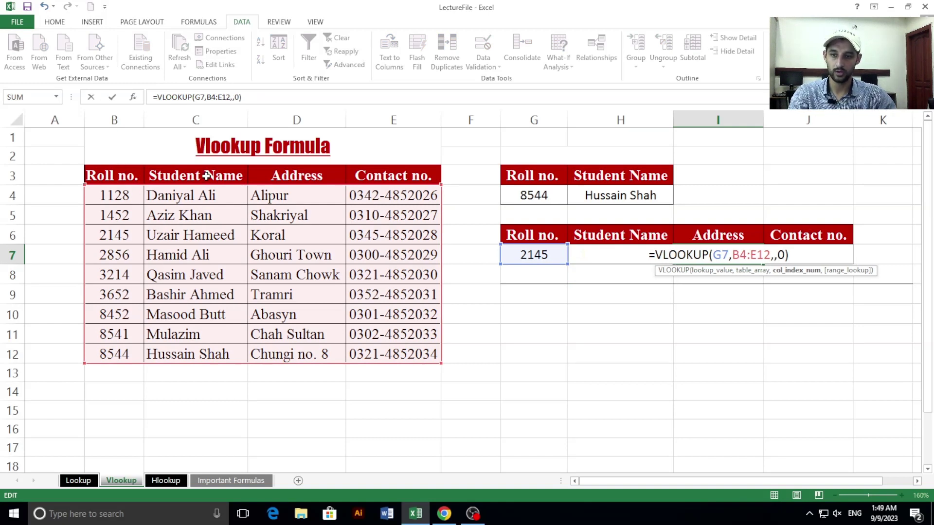
{"action": "type", "text": "3"}
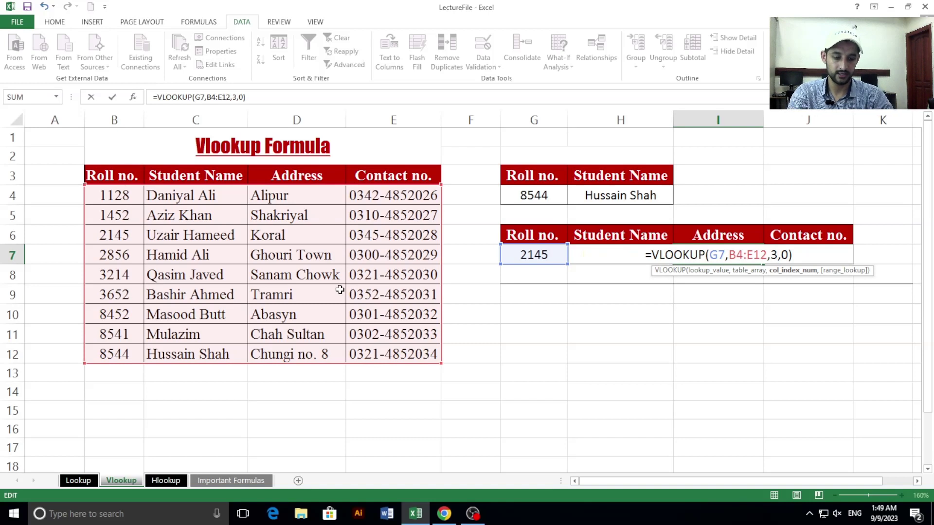
{"action": "key", "text": "Return"}
Step: Paste the copied VLOOKUP formula into J7 with column index 4 to return the contact number
{"action": "left_click", "coordinate": [799, 258]}
{"action": "type", "text": "="}
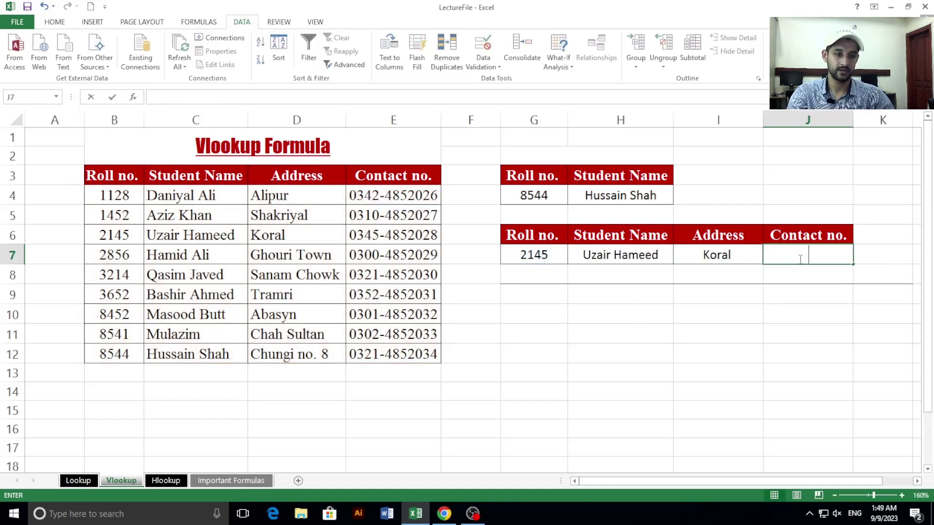
{"action": "key", "text": "ctrl+v"}
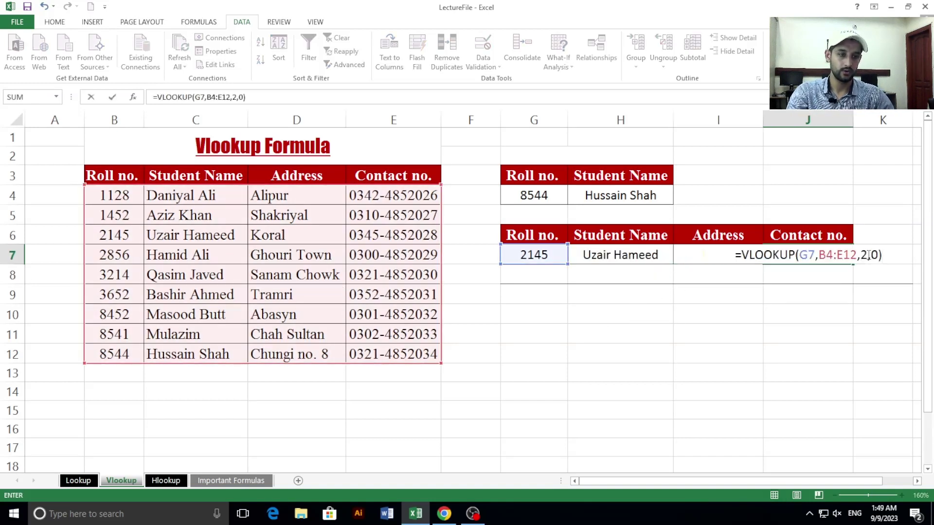
{"action": "left_click", "coordinate": [868, 255]}
{"action": "key", "text": "BackSpace"}
{"action": "type", "text": "4"}
{"action": "key", "text": "ctrl+Return"}
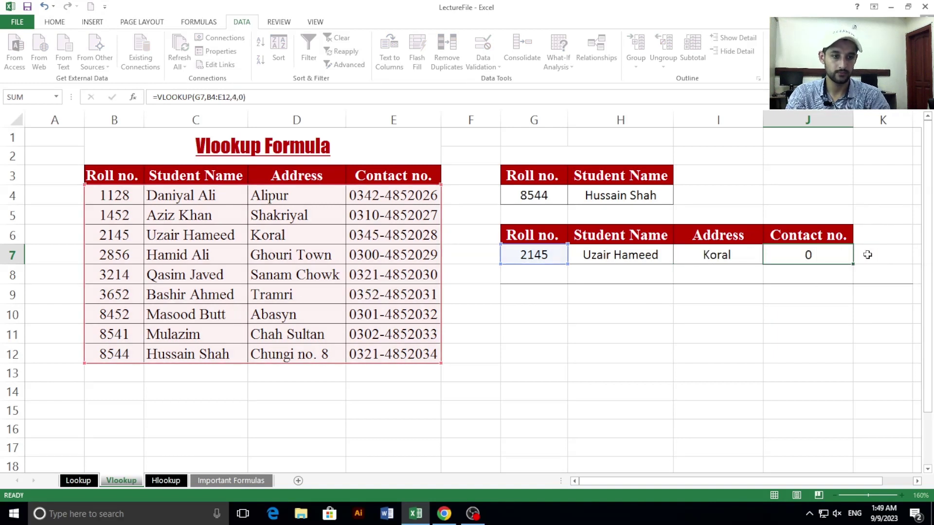
{"action": "key", "text": "Return"}
Step: Review the results in H7:J7 and test them by choosing the row 7 and then the row 9 student's roll number in G7
{"action": "left_click", "coordinate": [556, 258]}
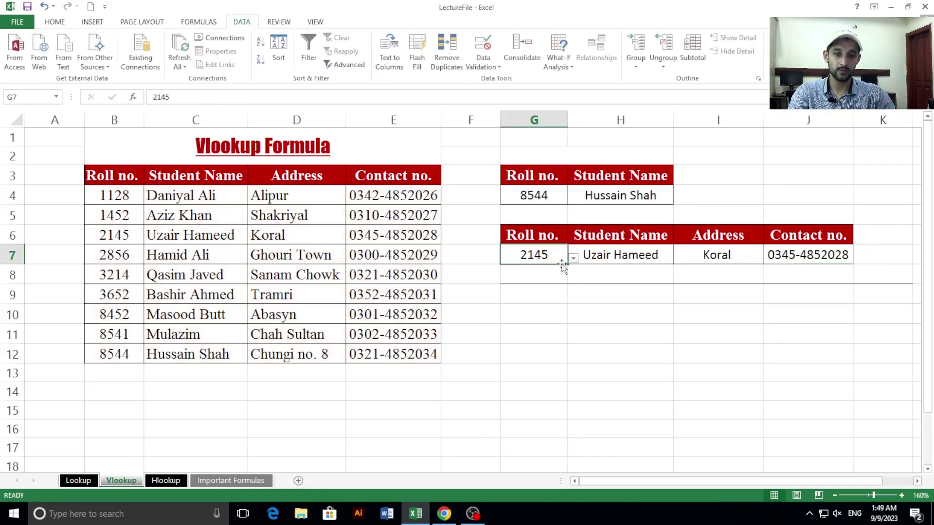
{"action": "left_click", "coordinate": [614, 258]}
{"action": "left_click_drag", "start_coordinate": [616, 236], "coordinate": [578, 252]}
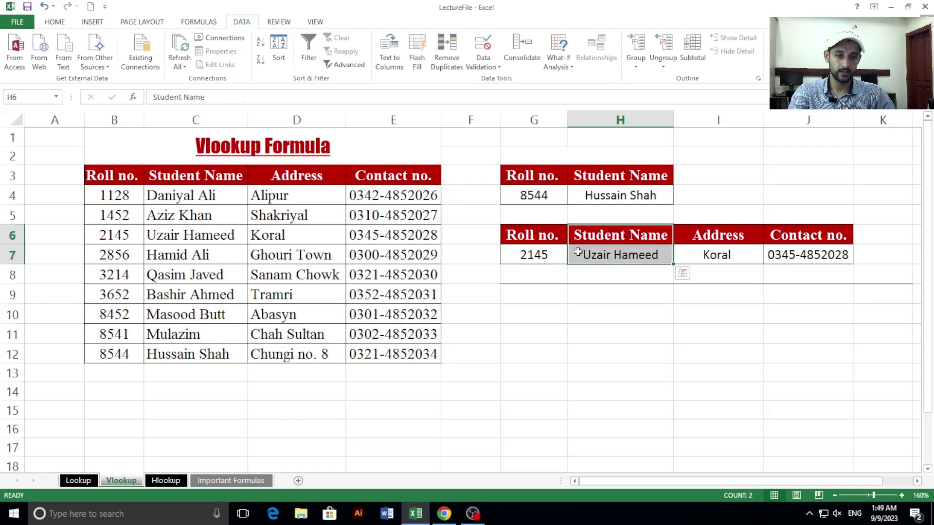
{"action": "left_click", "coordinate": [714, 258]}
{"action": "left_click_drag", "start_coordinate": [716, 232], "coordinate": [716, 250]}
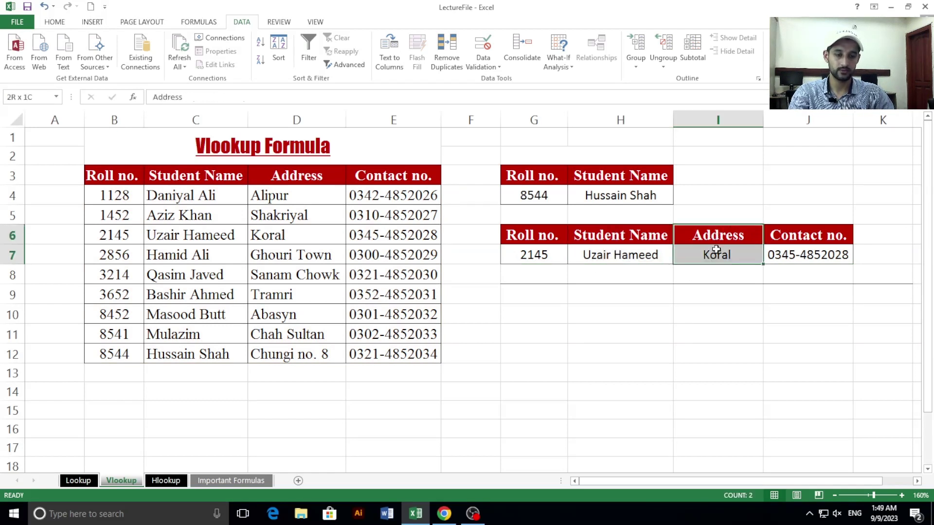
{"action": "left_click", "coordinate": [773, 259]}
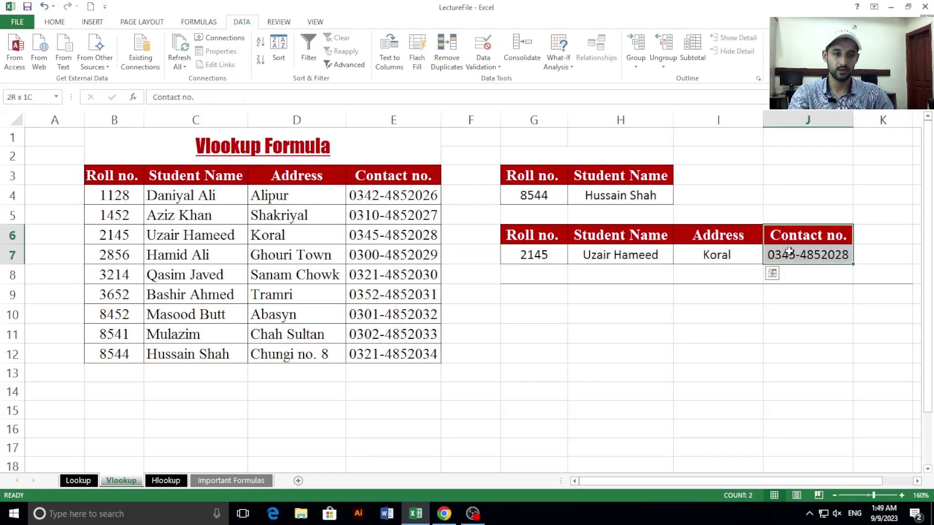
{"action": "left_click", "coordinate": [534, 262]}
{"action": "left_click", "coordinate": [573, 257]}
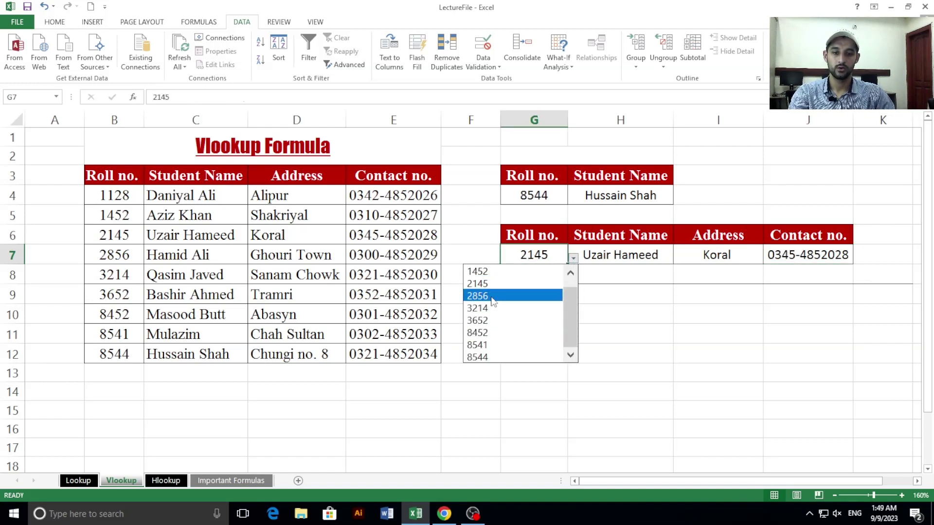
{"action": "left_click", "coordinate": [493, 296]}
{"action": "left_click", "coordinate": [574, 258]}
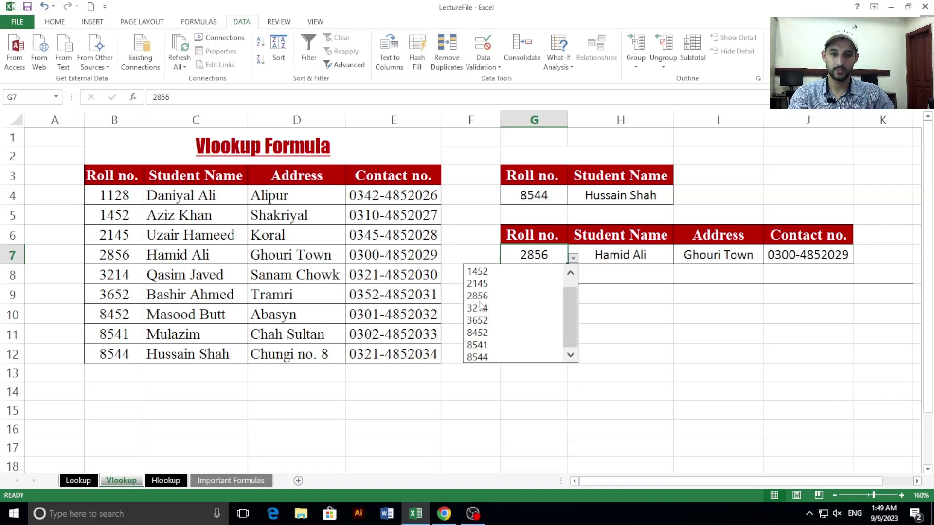
{"action": "left_click", "coordinate": [486, 319]}
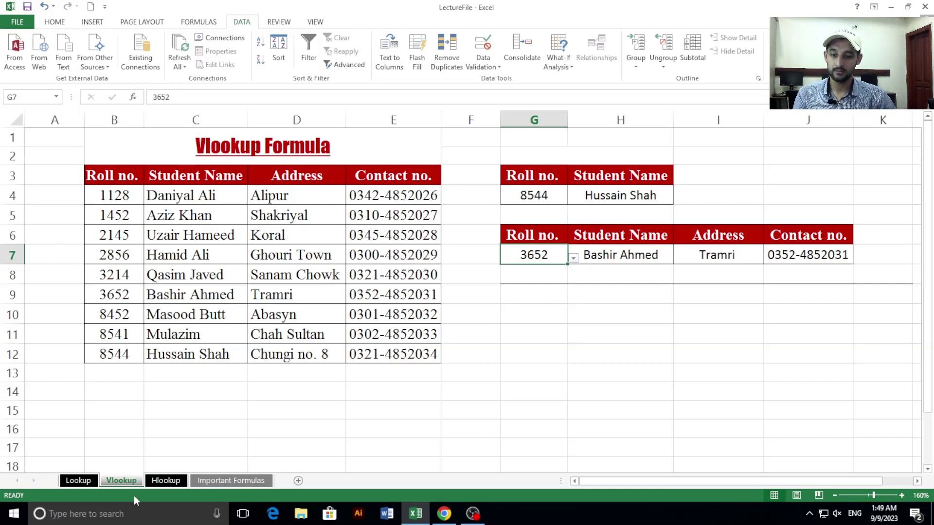
Step: Compare the Hlookup sheet's horizontal layout, including roll numbers C4:K4, with the vertical table on the Vlookup sheet
{"action": "left_click", "coordinate": [166, 481]}
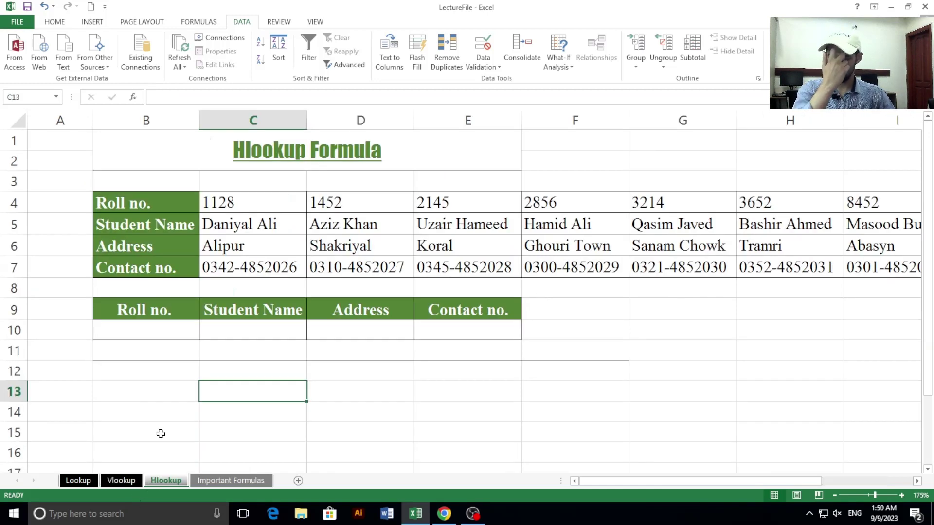
{"action": "scroll", "coordinate": [193, 283], "scroll_direction": "down", "scroll_amount": 3}
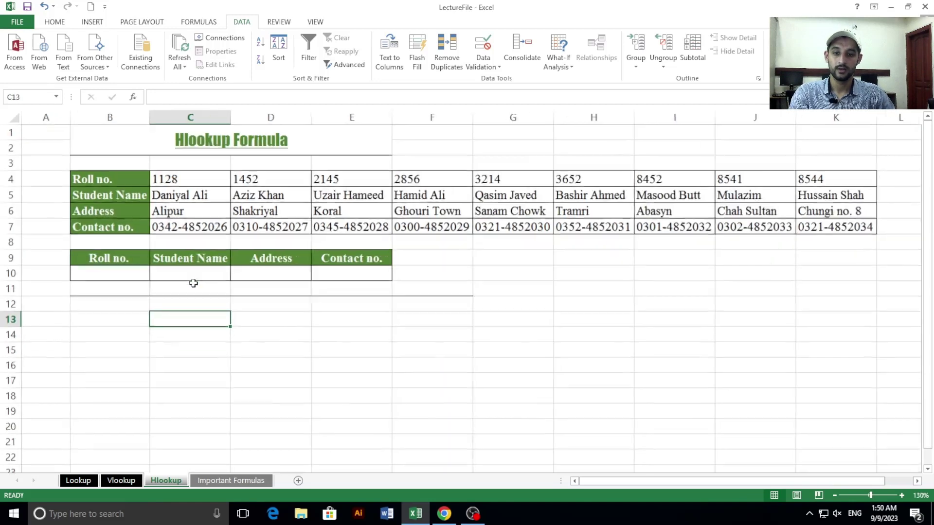
{"action": "left_click", "coordinate": [133, 482]}
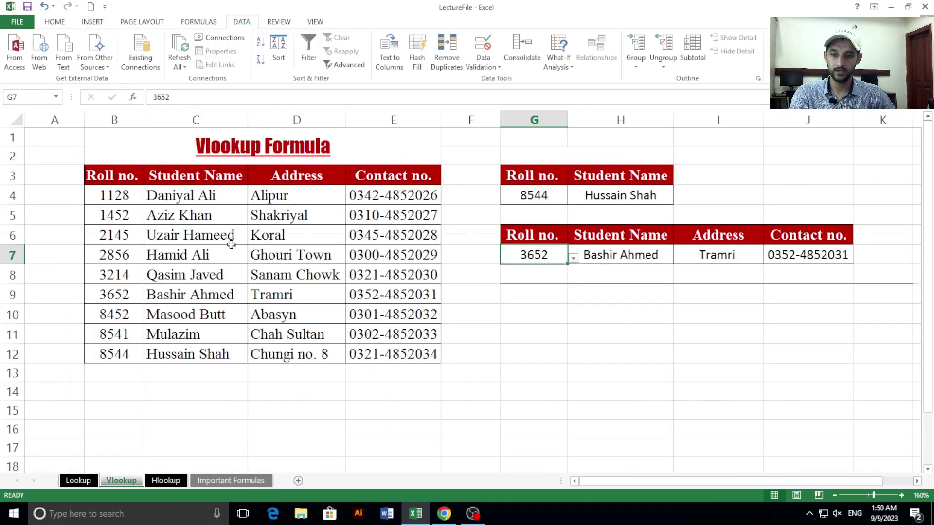
{"action": "left_click", "coordinate": [166, 480]}
{"action": "left_click_drag", "start_coordinate": [180, 181], "coordinate": [818, 178]}
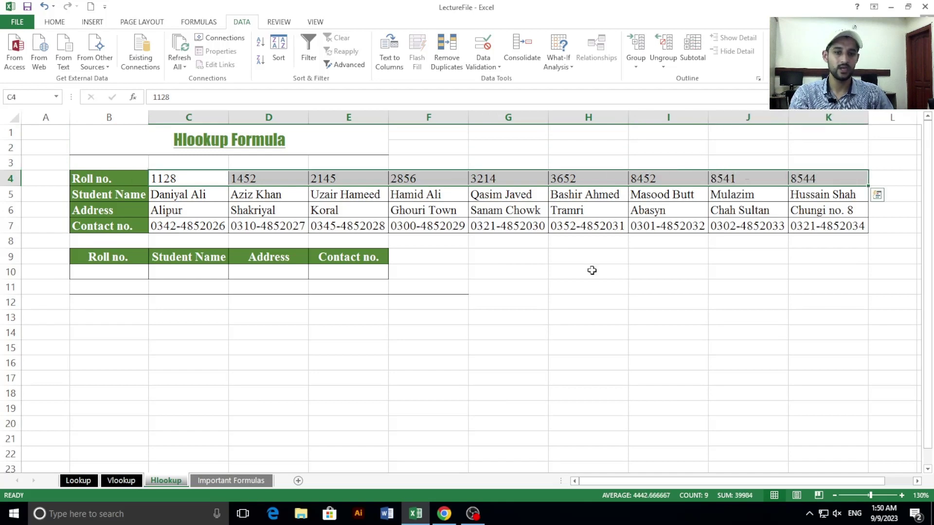
{"action": "left_click", "coordinate": [127, 482]}
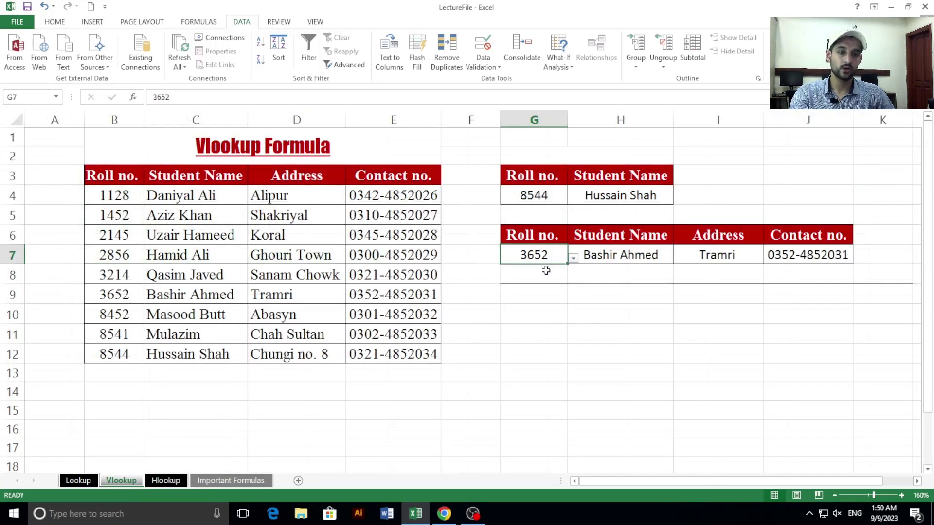
Step: On the Hlookup sheet, add a list data validation dropdown to B10 using the roll numbers in =$C$4:$K$4 as source
{"action": "left_click", "coordinate": [164, 481]}
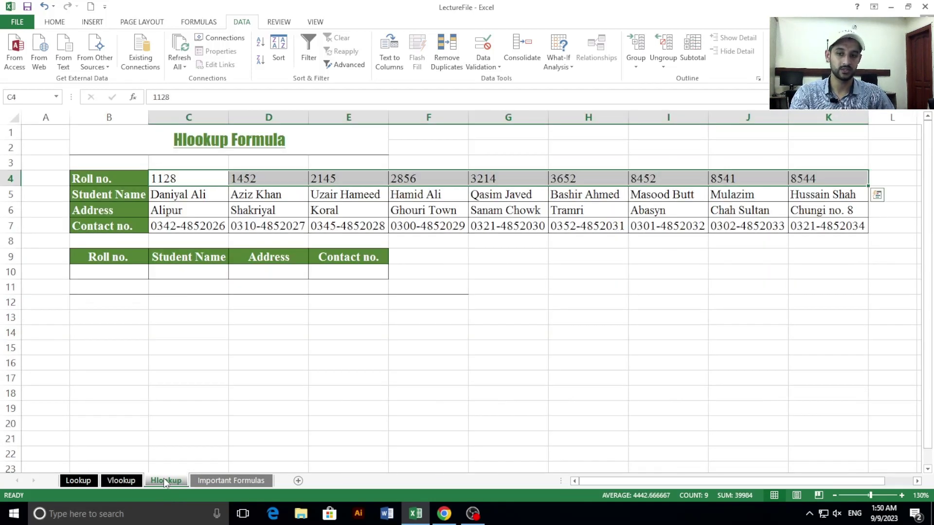
{"action": "left_click", "coordinate": [122, 270]}
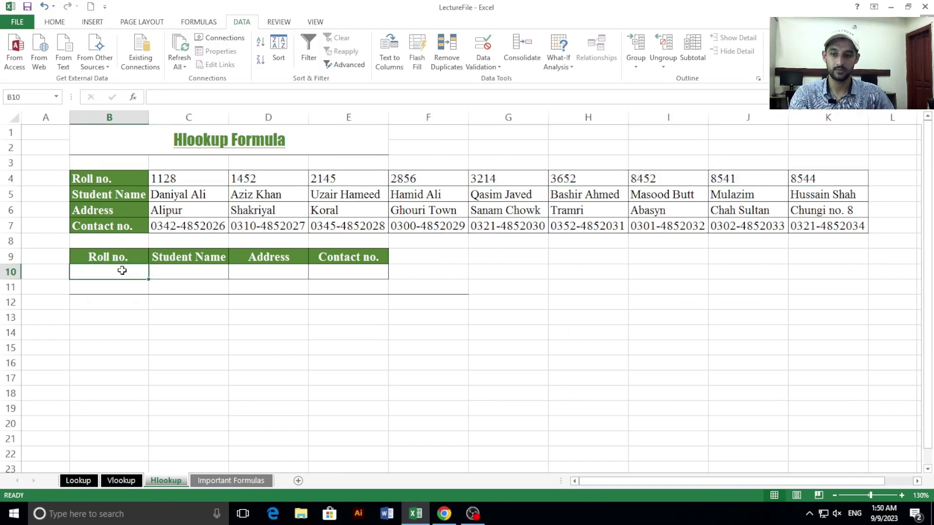
{"action": "left_click", "coordinate": [483, 46]}
{"action": "left_click", "coordinate": [238, 200]}
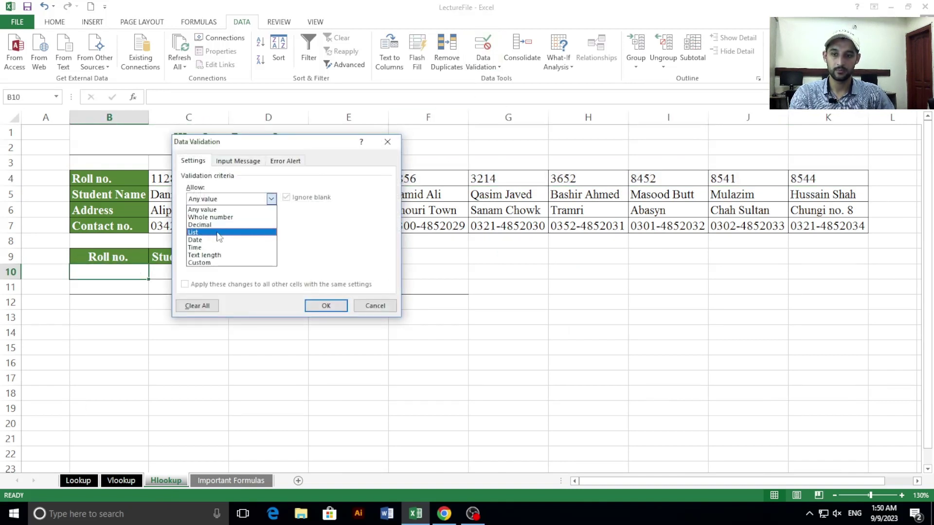
{"action": "left_click", "coordinate": [220, 233]}
{"action": "left_click", "coordinate": [340, 247]}
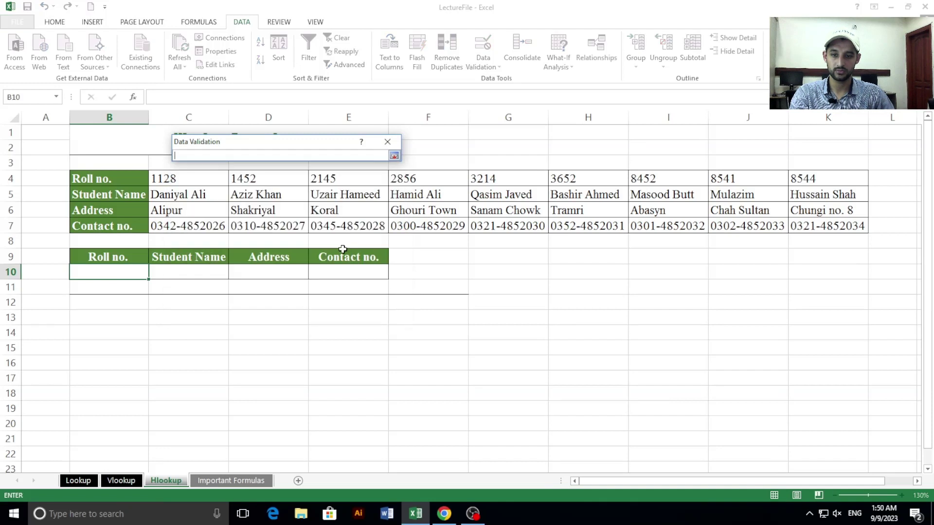
{"action": "left_click_drag", "start_coordinate": [192, 182], "coordinate": [803, 179]}
{"action": "key", "text": "Return"}
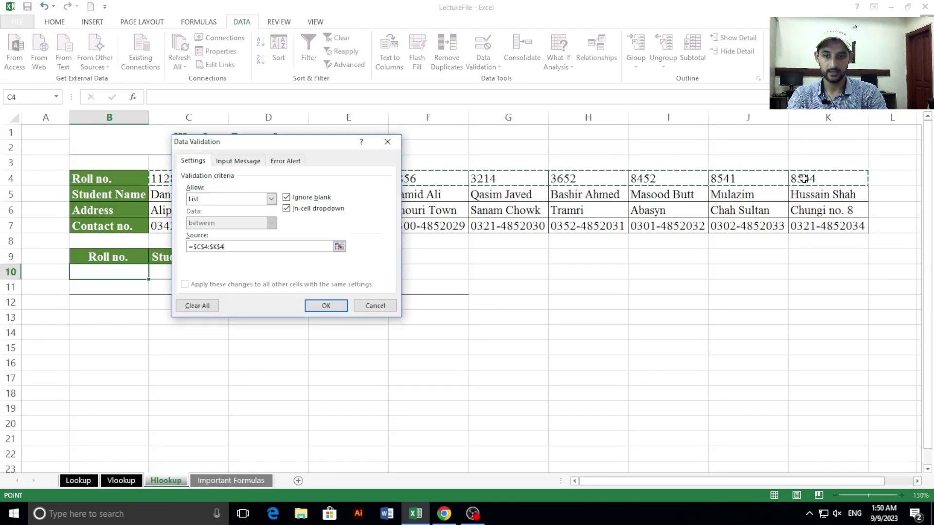
{"action": "key", "text": "Return"}
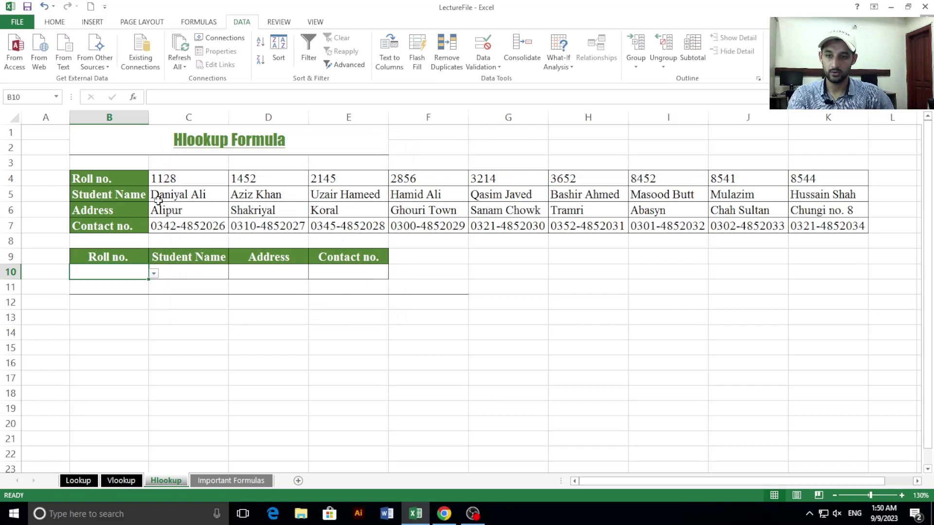
{"action": "left_click_drag", "start_coordinate": [156, 197], "coordinate": [525, 197]}
{"action": "left_click_drag", "start_coordinate": [518, 204], "coordinate": [765, 191]}
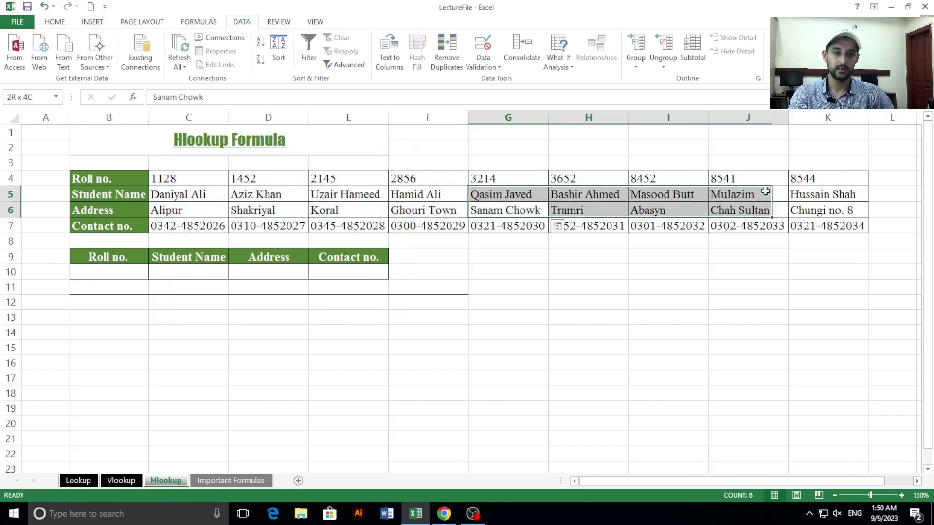
{"action": "left_click", "coordinate": [196, 272]}
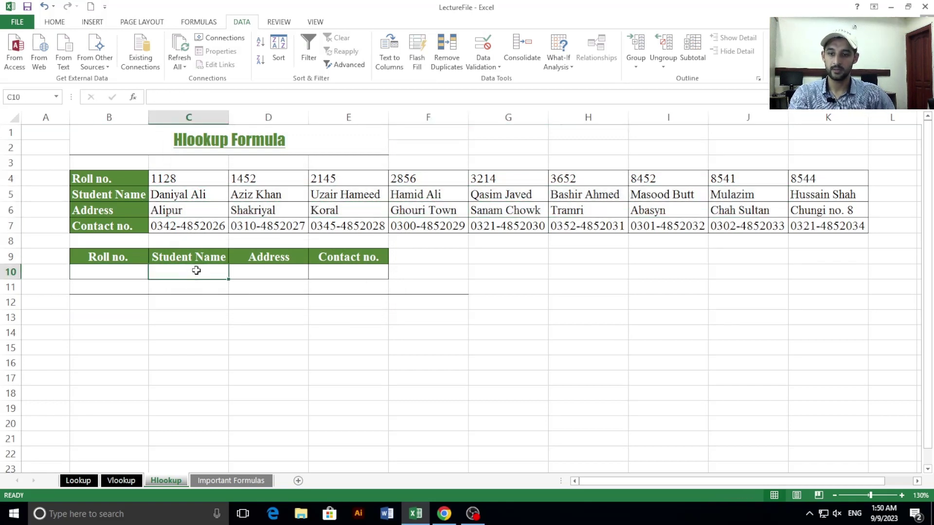
{"action": "left_click", "coordinate": [131, 274]}
Step: Enter =HLOOKUP(B10,C4:K7,2,0) in C10 to return the student name for the chosen roll number
{"action": "left_click", "coordinate": [187, 275]}
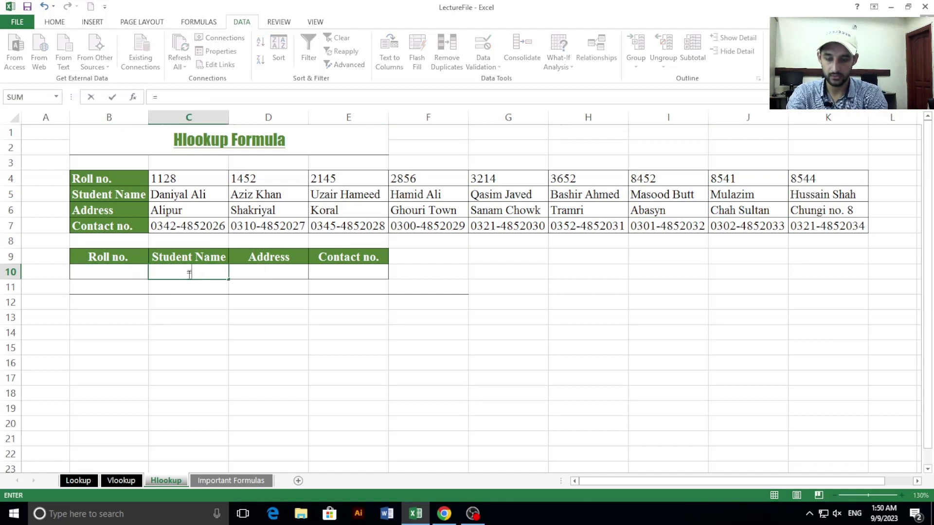
{"action": "type", "text": "=hloo"}
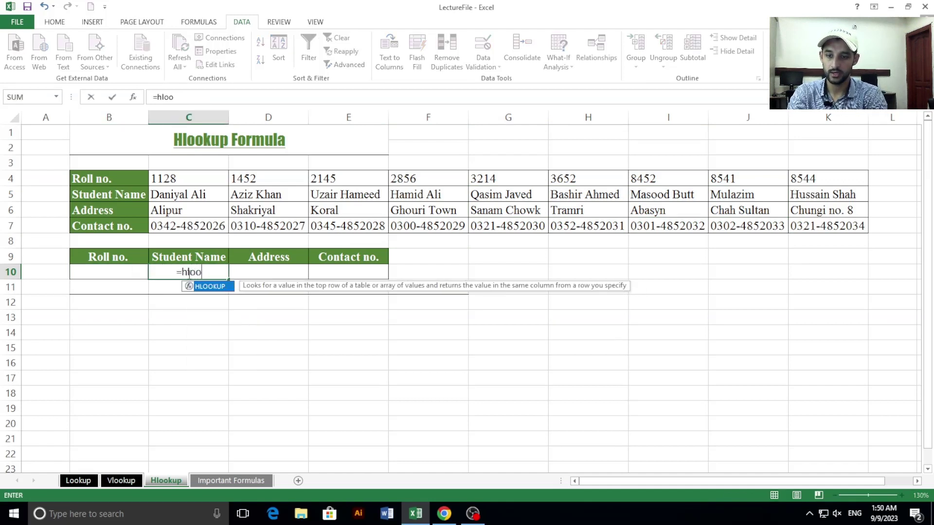
{"action": "key", "text": "Tab"}
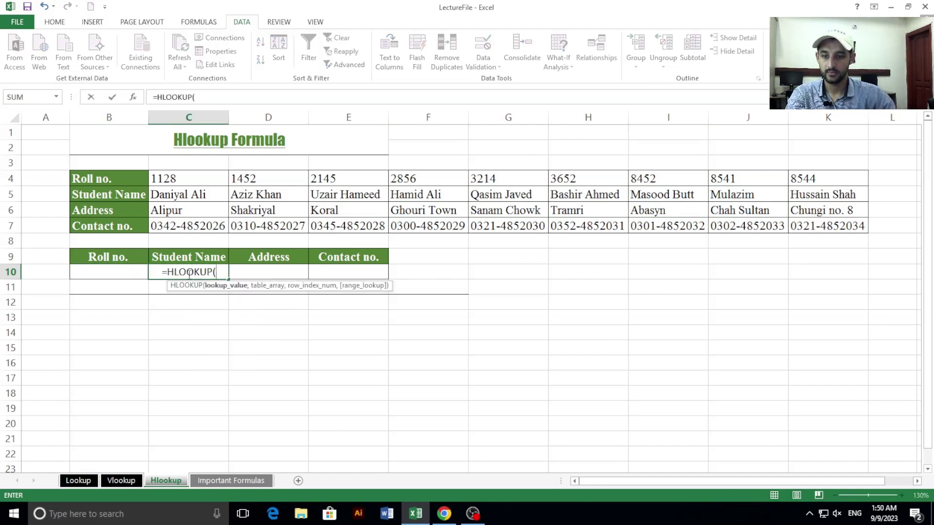
{"action": "left_click", "coordinate": [108, 274]}
{"action": "type", "text": ","}
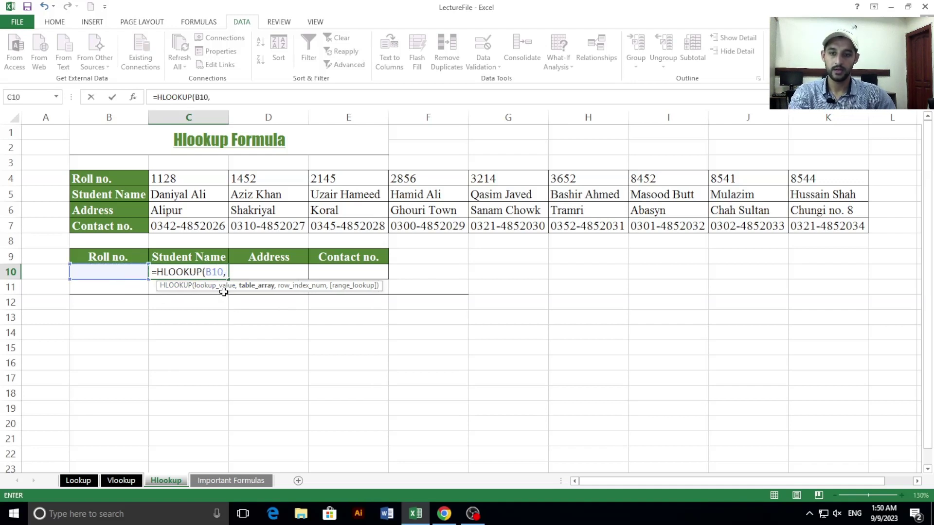
{"action": "left_click_drag", "start_coordinate": [193, 180], "coordinate": [815, 231]}
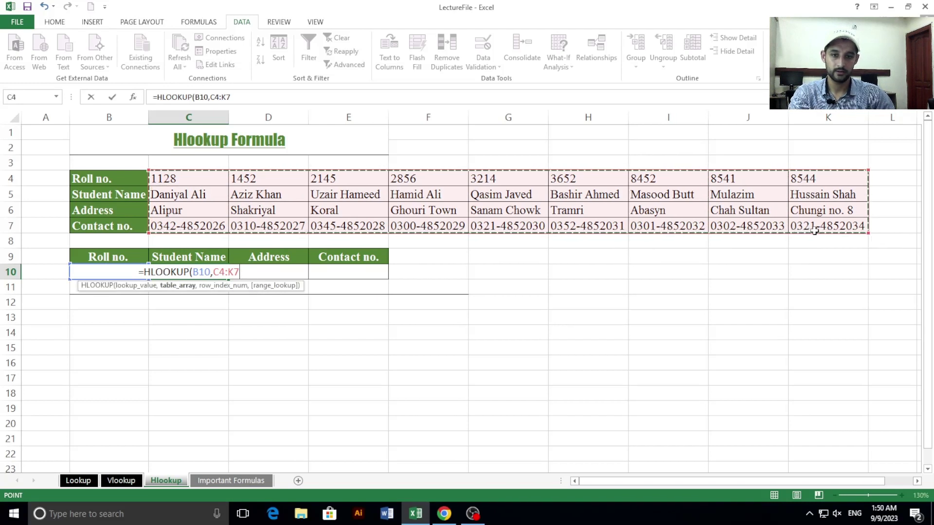
{"action": "type", "text": ","}
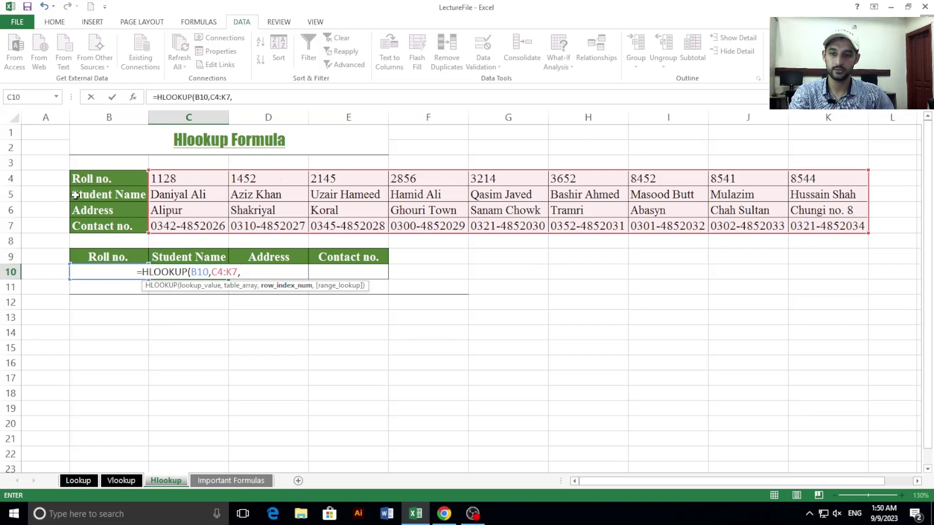
{"action": "type", "text": "2"}
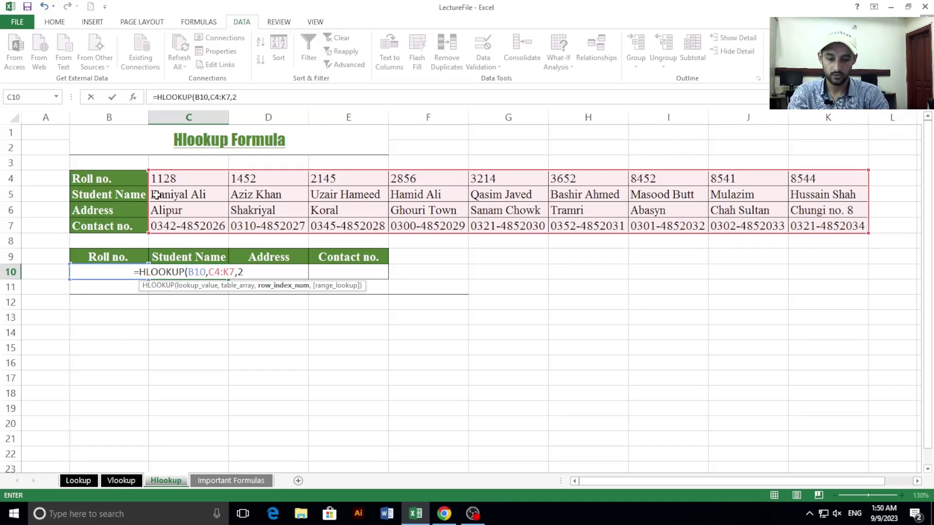
{"action": "type", "text": ",0"}
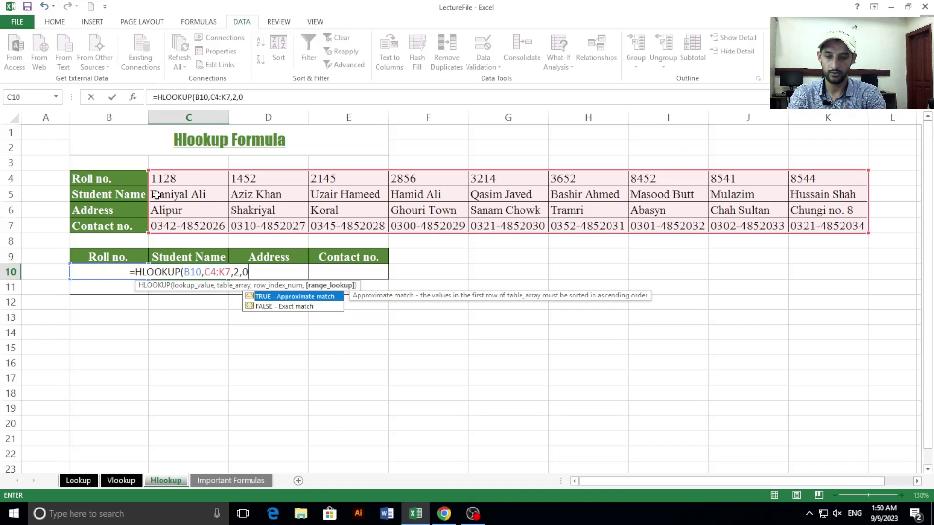
{"action": "type", "text": ")"}
{"action": "key", "text": "Return"}
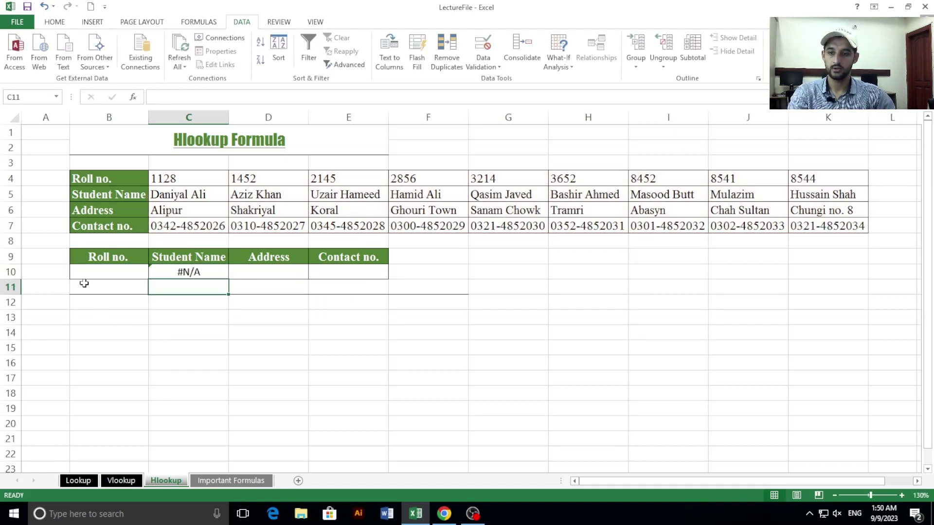
Step: Choose the first student's roll number in B10 and check the name in C10 against column C of the table
{"action": "left_click", "coordinate": [202, 274]}
{"action": "left_click", "coordinate": [116, 277]}
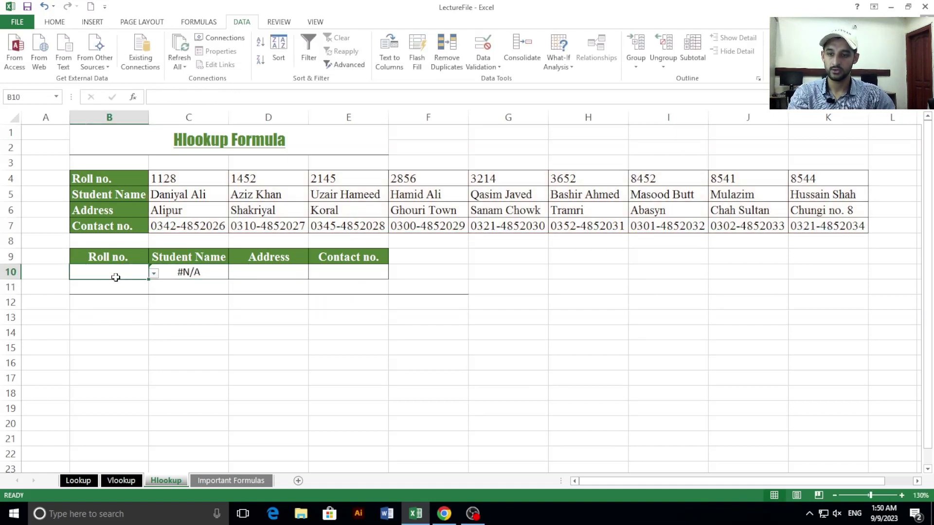
{"action": "left_click", "coordinate": [153, 274]}
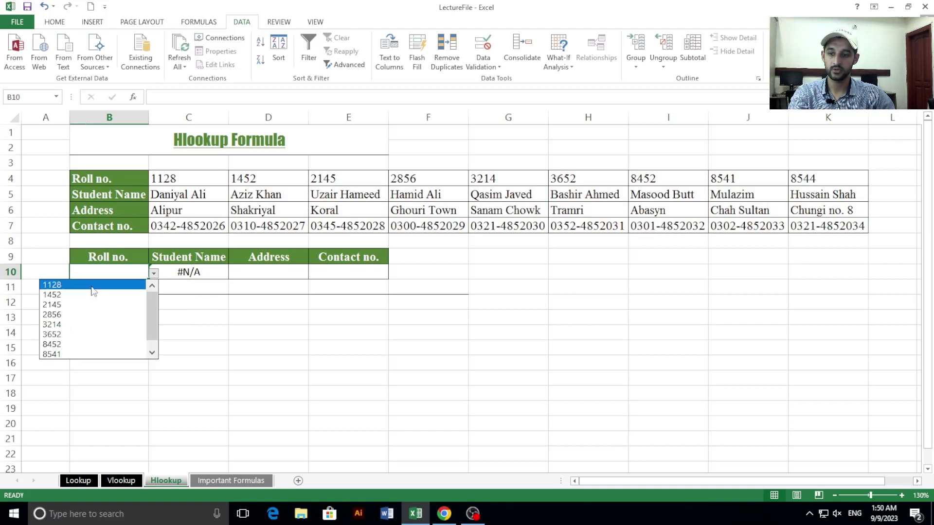
{"action": "left_click", "coordinate": [93, 286]}
{"action": "left_click", "coordinate": [170, 276]}
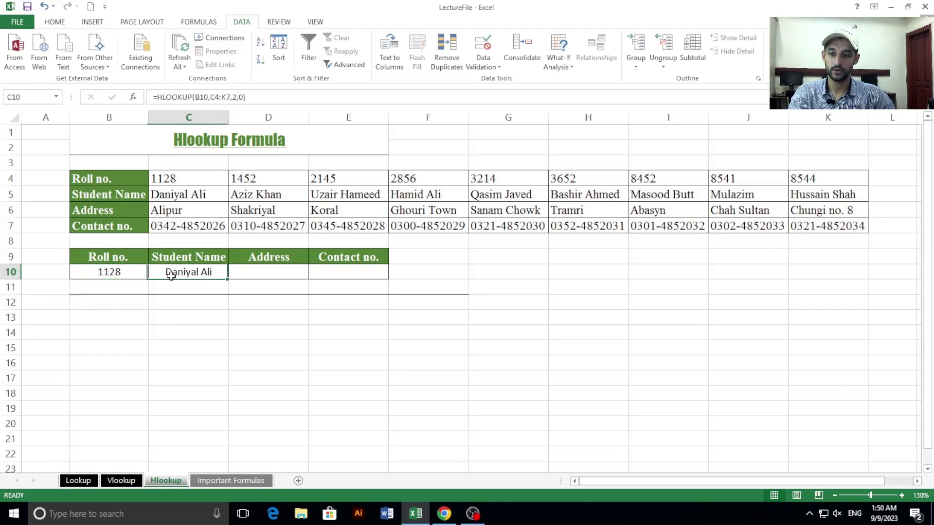
{"action": "left_click", "coordinate": [179, 180]}
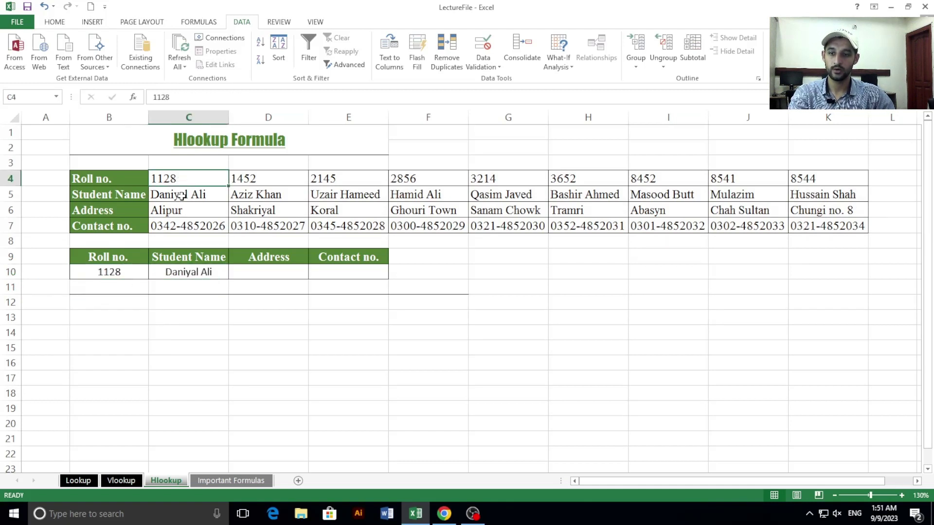
{"action": "left_click", "coordinate": [181, 195]}
{"action": "left_click", "coordinate": [198, 272]}
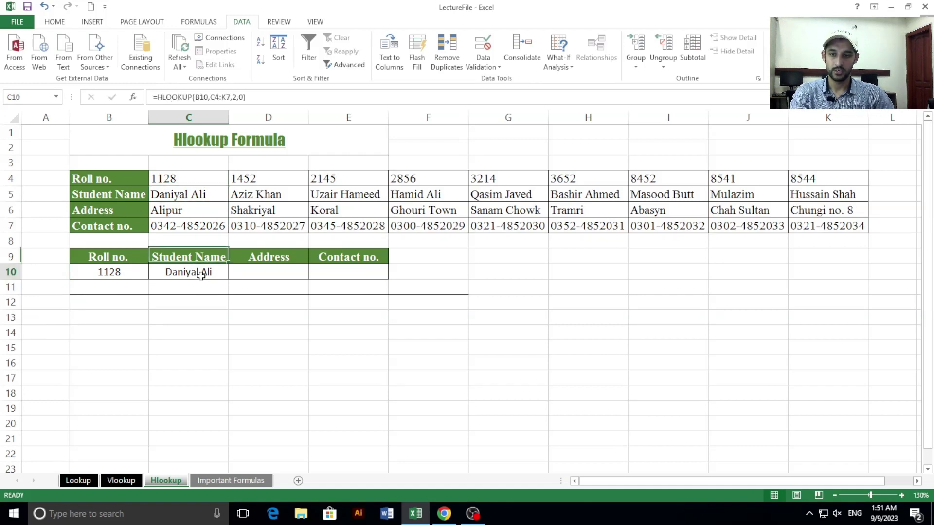
Step: Copy the HLOOKUP formula text from C10 into D10 with row index 3 to return the address
{"action": "double_click", "coordinate": [200, 272]}
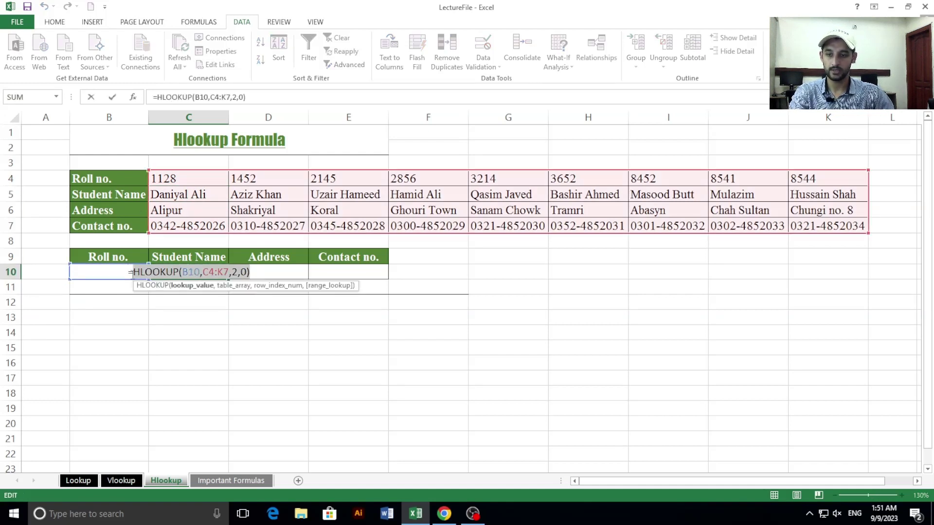
{"action": "left_click_drag", "start_coordinate": [132, 272], "coordinate": [128, 275]}
{"action": "key", "text": "ctrl+c"}
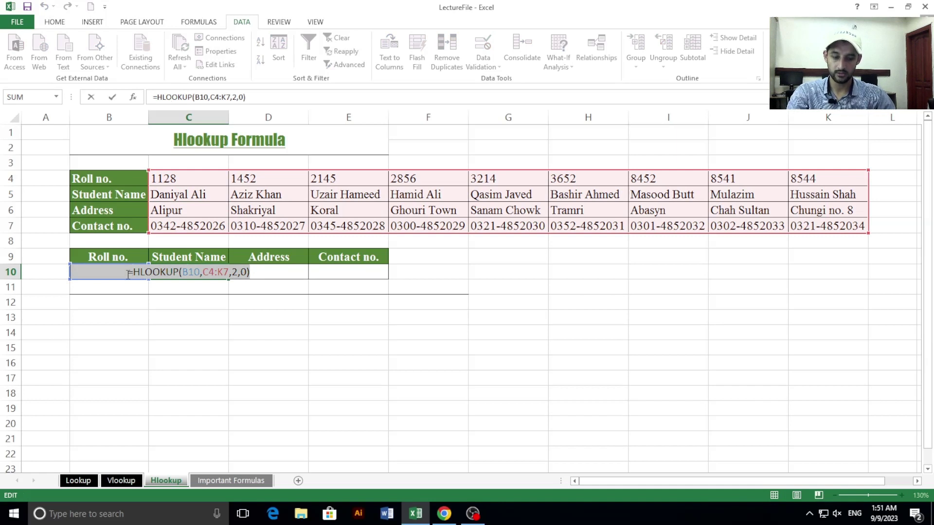
{"action": "key", "text": "Return"}
{"action": "double_click", "coordinate": [268, 272]}
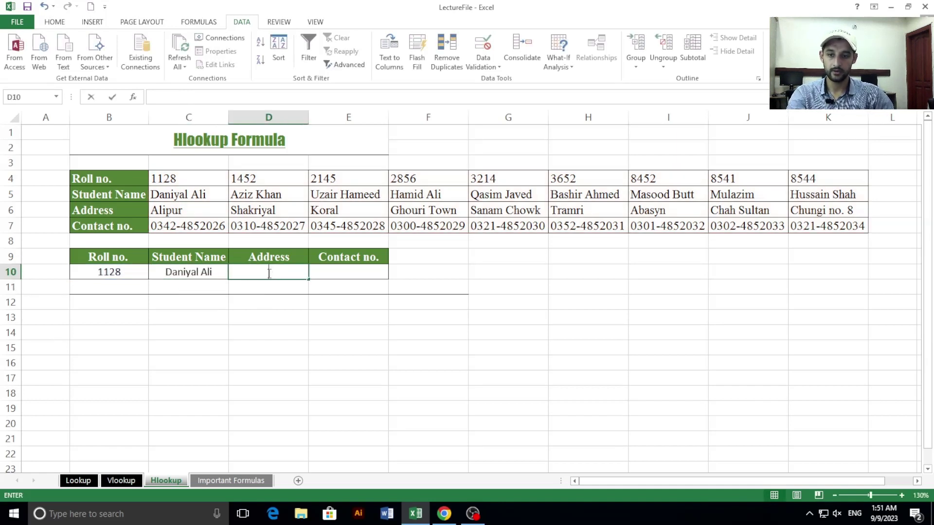
{"action": "key", "text": "ctrl+v"}
{"action": "left_click", "coordinate": [313, 273]}
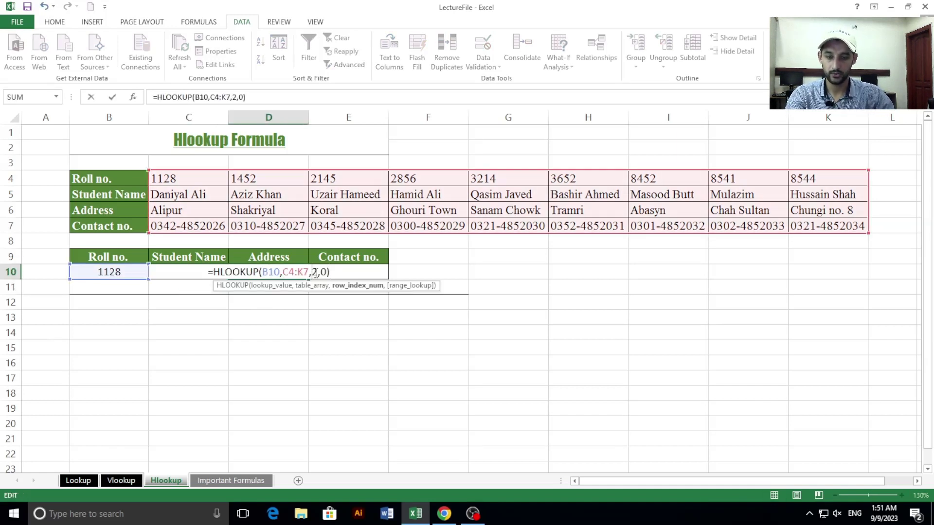
{"action": "key", "text": "BackSpace"}
{"action": "type", "text": "3"}
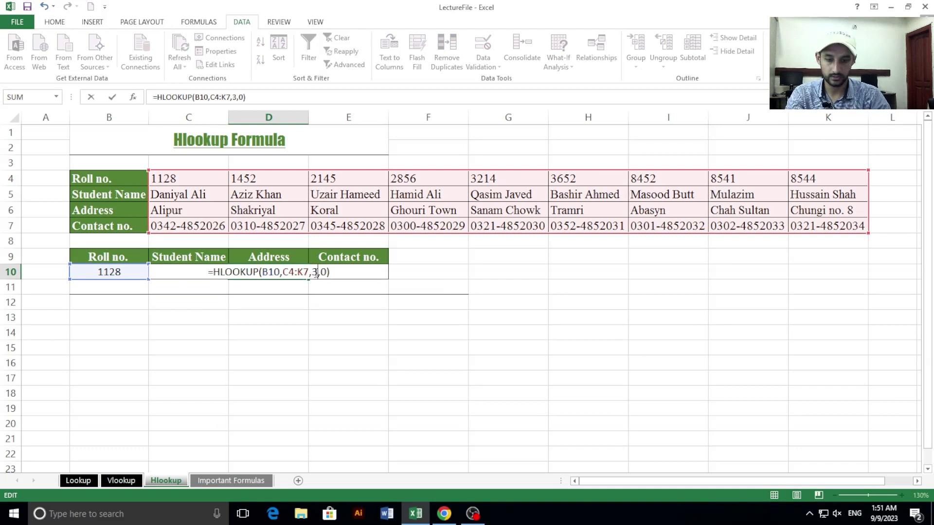
Step: Paste the copied HLOOKUP formula into E10 with row index 4 to return the contact number
{"action": "left_click", "coordinate": [315, 273]}
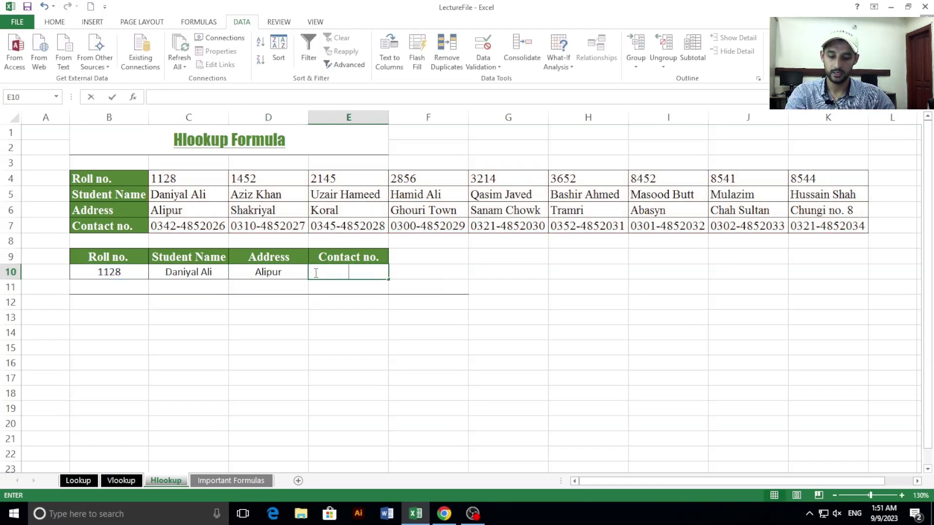
{"action": "key", "text": "ctrl+v"}
{"action": "left_click", "coordinate": [395, 272]}
{"action": "key", "text": "BackSpace"}
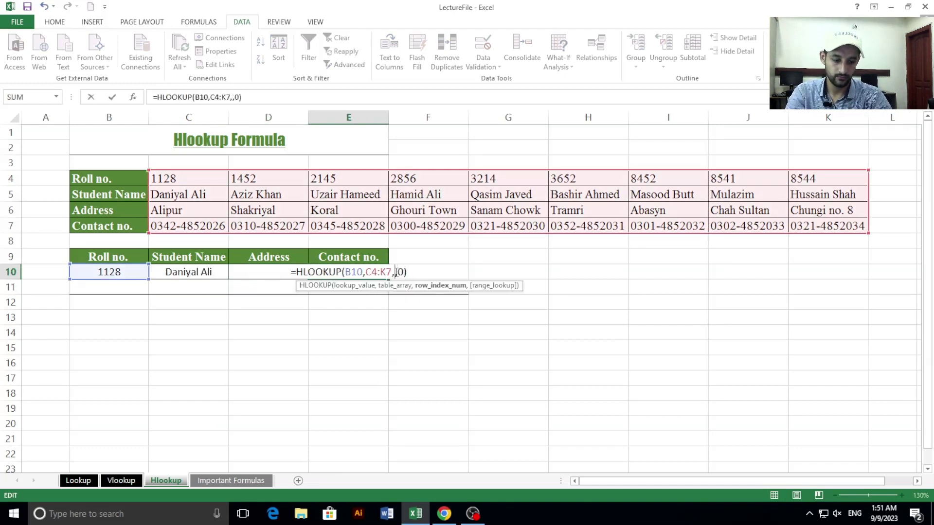
{"action": "type", "text": "4"}
{"action": "key", "text": "ctrl+Return"}
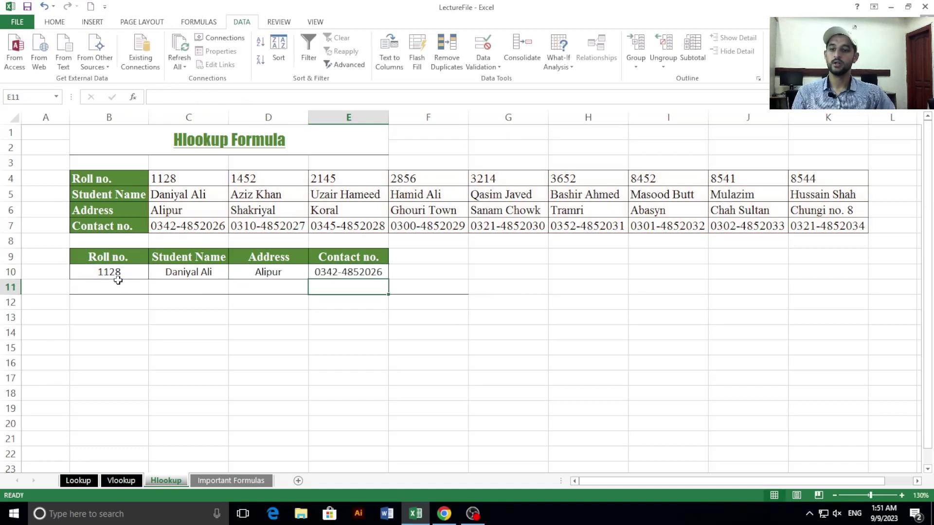
Step: Review the row 10 lookup against the source table, examining the roll numbers in row 4 and the student record in J4:J7
{"action": "left_click", "coordinate": [119, 271]}
{"action": "left_click_drag", "start_coordinate": [181, 210], "coordinate": [424, 210]}
{"action": "left_click_drag", "start_coordinate": [272, 225], "coordinate": [418, 211]}
{"action": "left_click_drag", "start_coordinate": [240, 193], "coordinate": [421, 181]}
{"action": "left_click", "coordinate": [130, 275]}
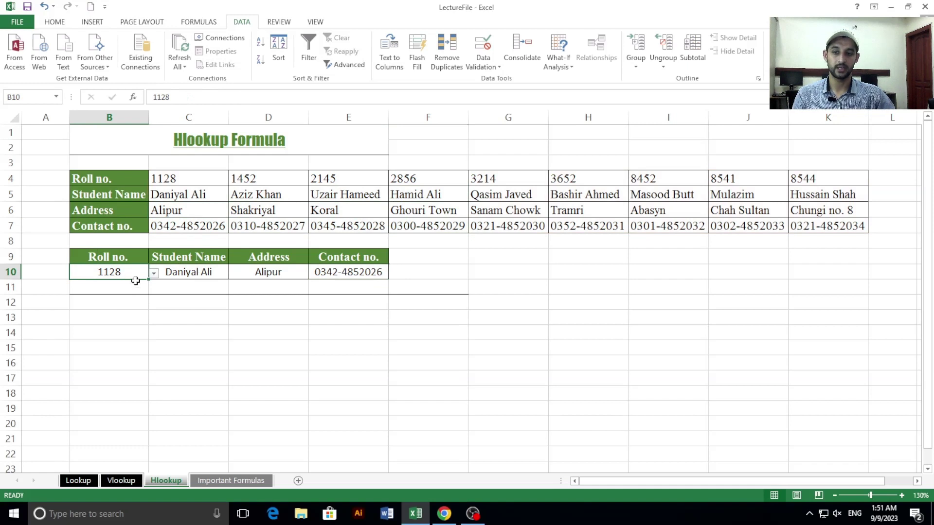
{"action": "left_click_drag", "start_coordinate": [205, 192], "coordinate": [464, 234]}
{"action": "left_click", "coordinate": [122, 273]}
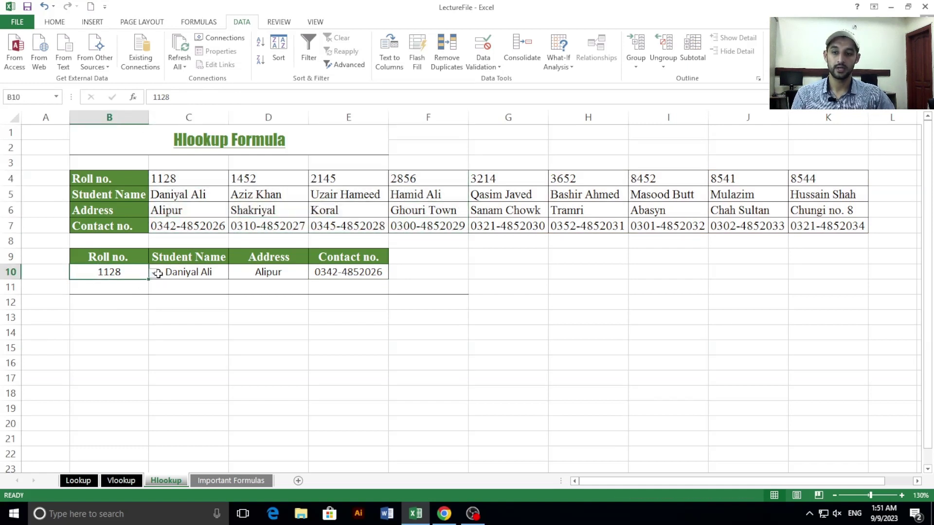
{"action": "left_click", "coordinate": [153, 269]}
{"action": "key", "text": "Left"}
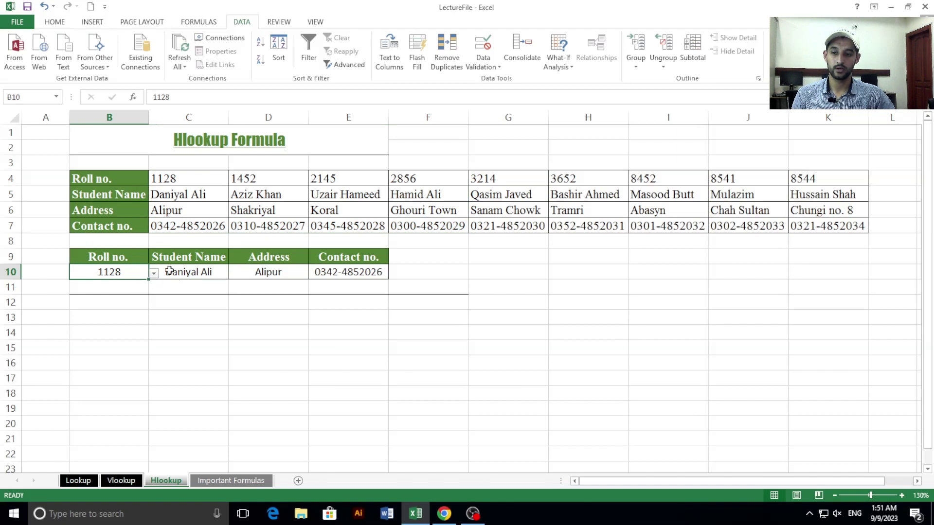
{"action": "left_click", "coordinate": [515, 183]}
{"action": "left_click", "coordinate": [730, 177]}
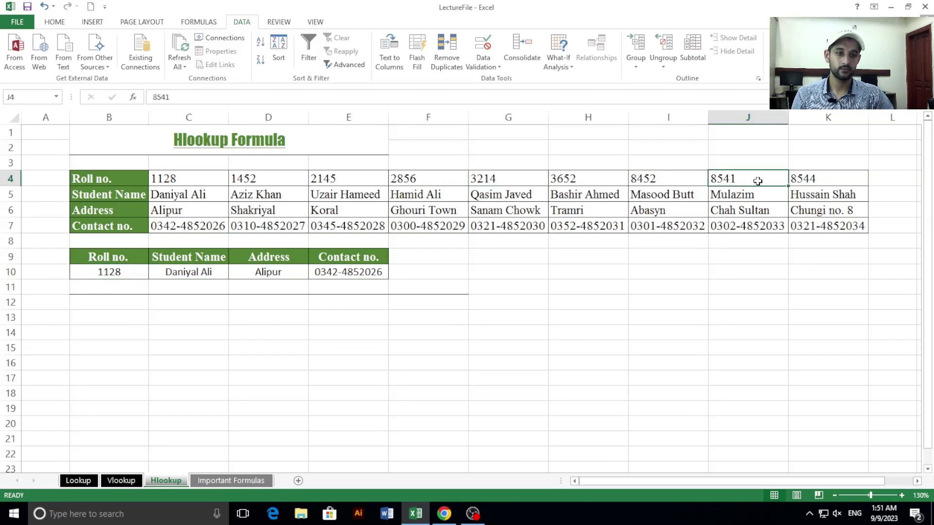
{"action": "mouse_move", "coordinate": [758, 180]}
{"action": "left_mouse_down"}
{"action": "mouse_move", "coordinate": [749, 197]}
{"action": "mouse_move", "coordinate": [759, 226]}
{"action": "left_mouse_up"}
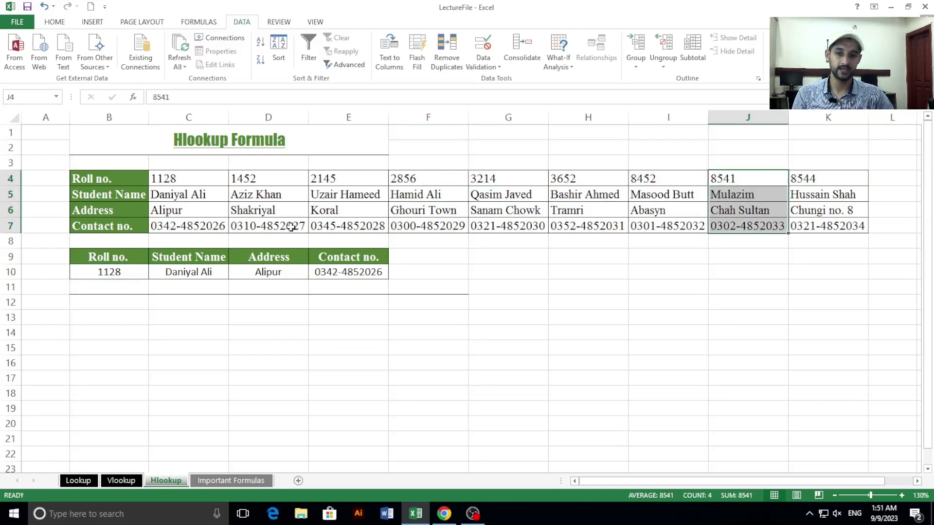
Step: Choose the roll number of the student in column J from the dropdown in B10
{"action": "left_click", "coordinate": [121, 259]}
{"action": "left_click", "coordinate": [134, 269]}
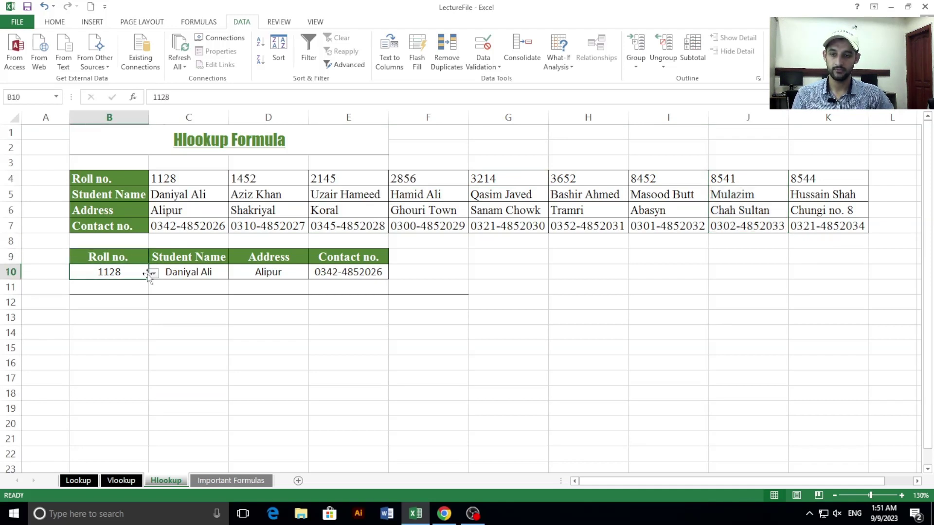
{"action": "left_click", "coordinate": [153, 273]}
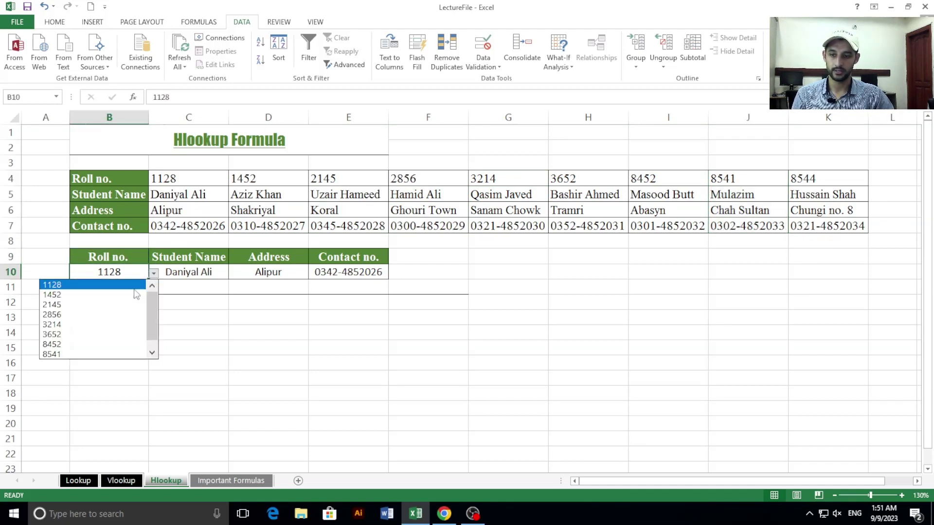
{"action": "left_click", "coordinate": [98, 354]}
{"action": "left_click", "coordinate": [214, 346]}
Step: Compare the name, address and contact number in C10:E10 with the matching record in column J of the table
{"action": "left_click", "coordinate": [204, 273]}
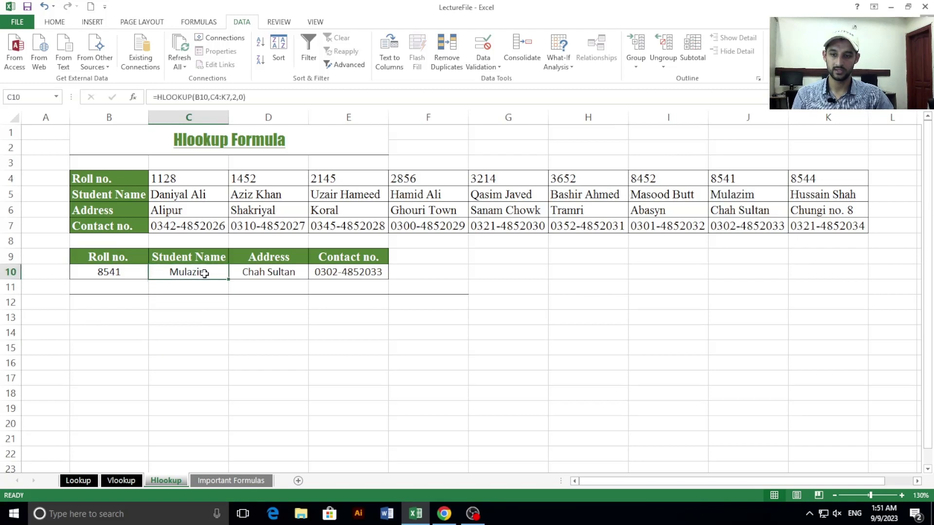
{"action": "left_click", "coordinate": [772, 199]}
{"action": "left_click", "coordinate": [191, 275]}
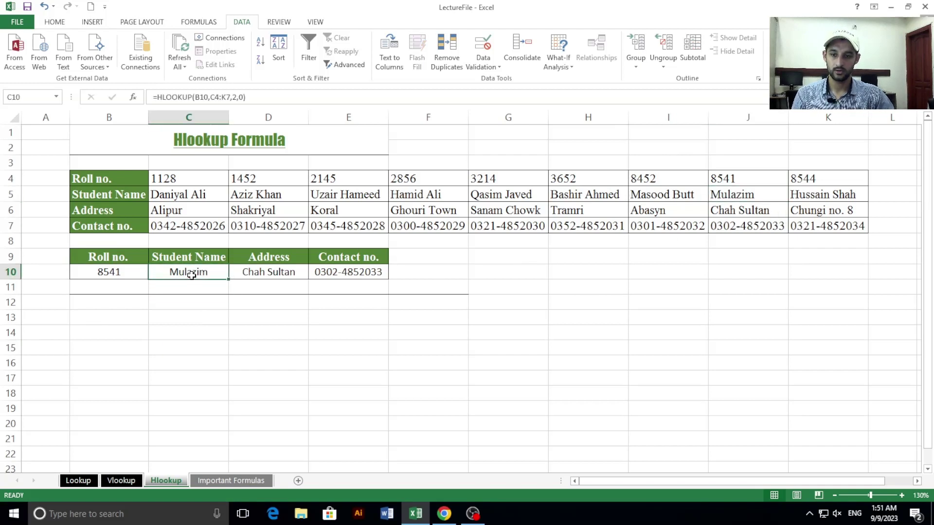
{"action": "left_click", "coordinate": [755, 211]}
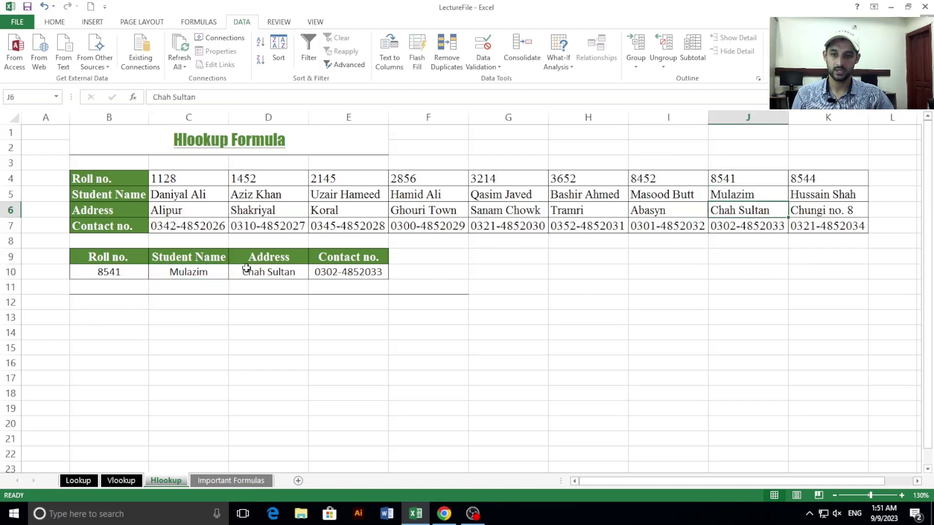
{"action": "left_click", "coordinate": [247, 270]}
{"action": "left_click", "coordinate": [318, 278]}
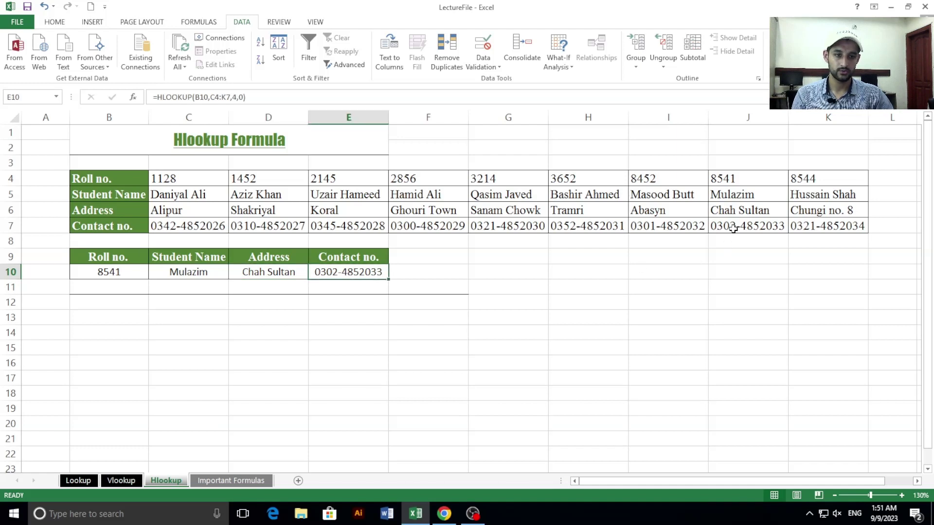
{"action": "left_click_drag", "start_coordinate": [736, 227], "coordinate": [125, 226]}
{"action": "left_click", "coordinate": [348, 273]}
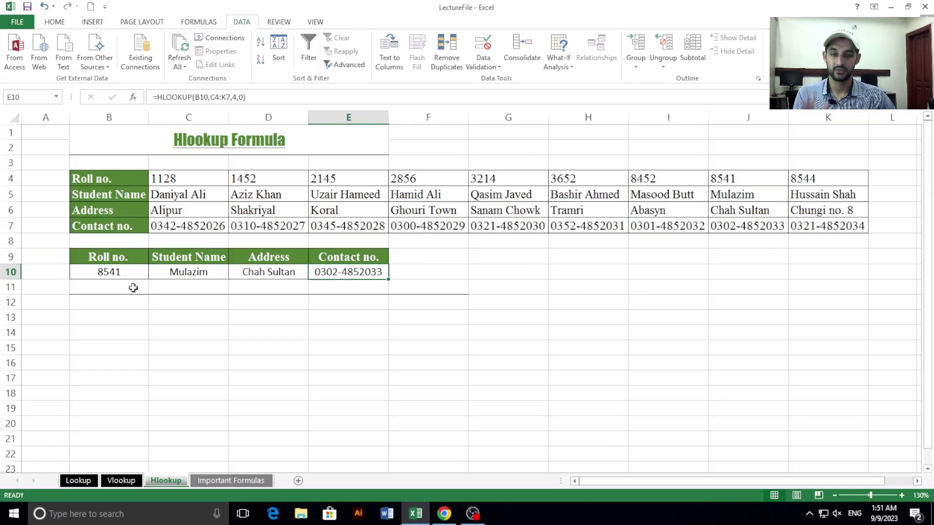
Step: Open the Important Formulas sheet and look through its five numbered exercises
{"action": "left_click", "coordinate": [232, 480]}
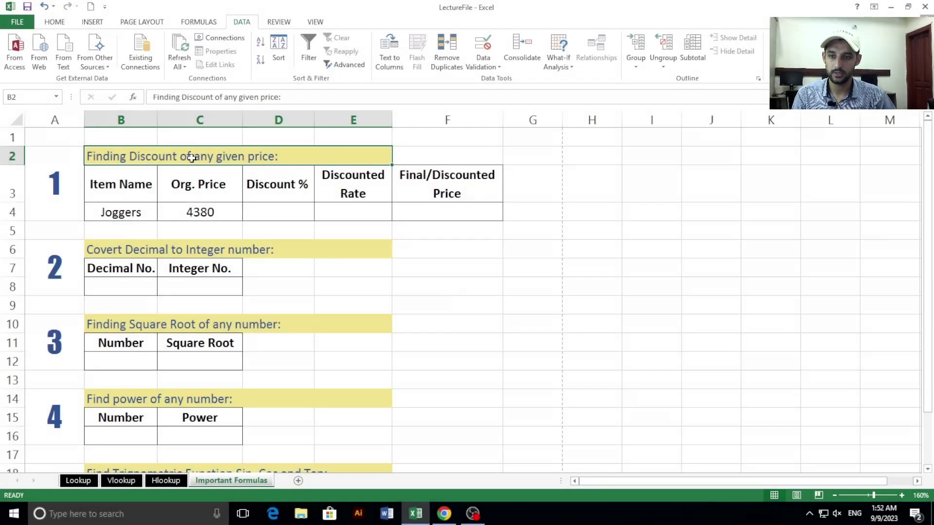
{"action": "left_click", "coordinate": [66, 203]}
{"action": "scroll", "coordinate": [71, 253], "scroll_direction": "down", "scroll_amount": 4}
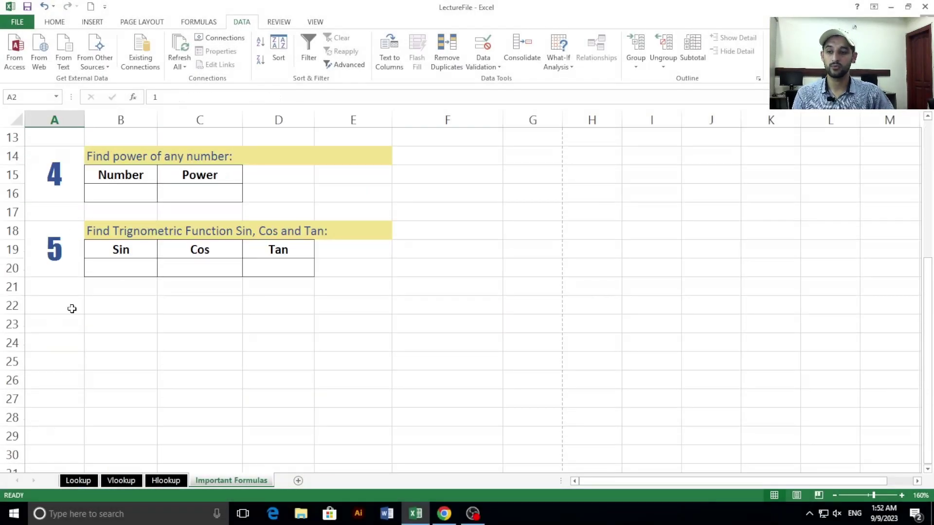
{"action": "left_click", "coordinate": [61, 256]}
{"action": "scroll", "coordinate": [73, 277], "scroll_direction": "up", "scroll_amount": 4}
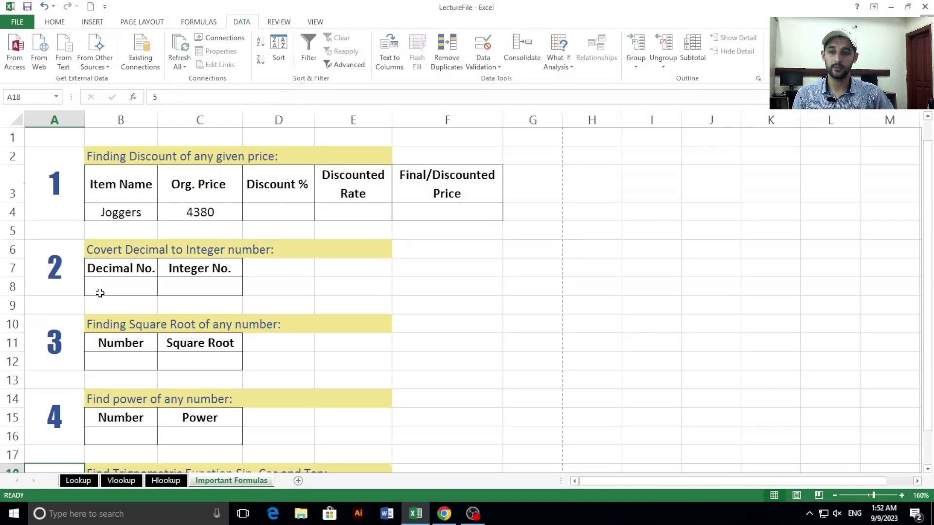
Step: Enter 25 as the Joggers' discount percentage in D4 of the first exercise
{"action": "left_click", "coordinate": [273, 212]}
{"action": "left_click", "coordinate": [129, 216]}
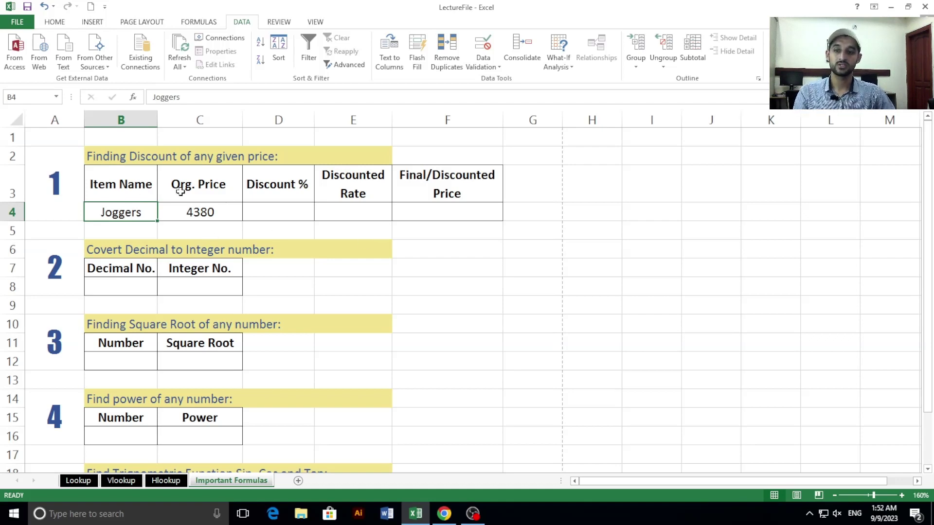
{"action": "left_click", "coordinate": [139, 192]}
{"action": "left_click", "coordinate": [128, 212]}
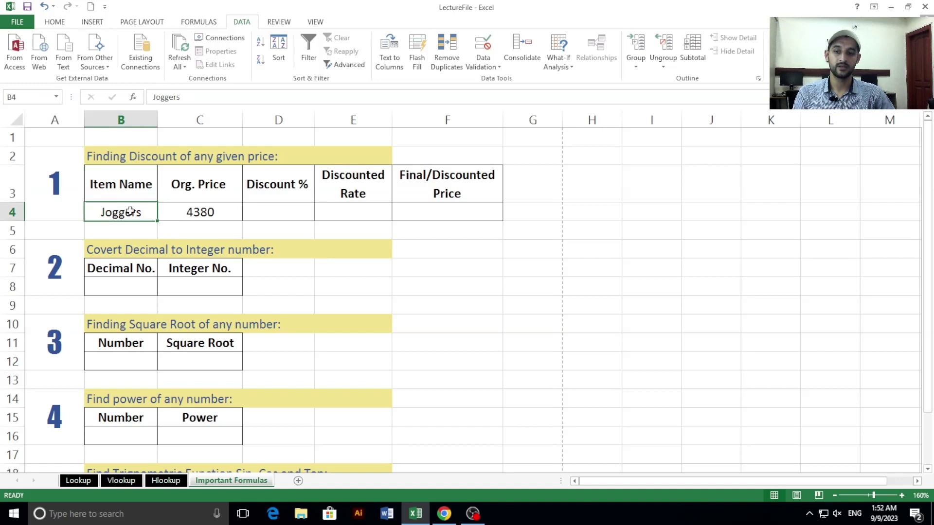
{"action": "left_click", "coordinate": [193, 193]}
{"action": "left_click", "coordinate": [199, 212]}
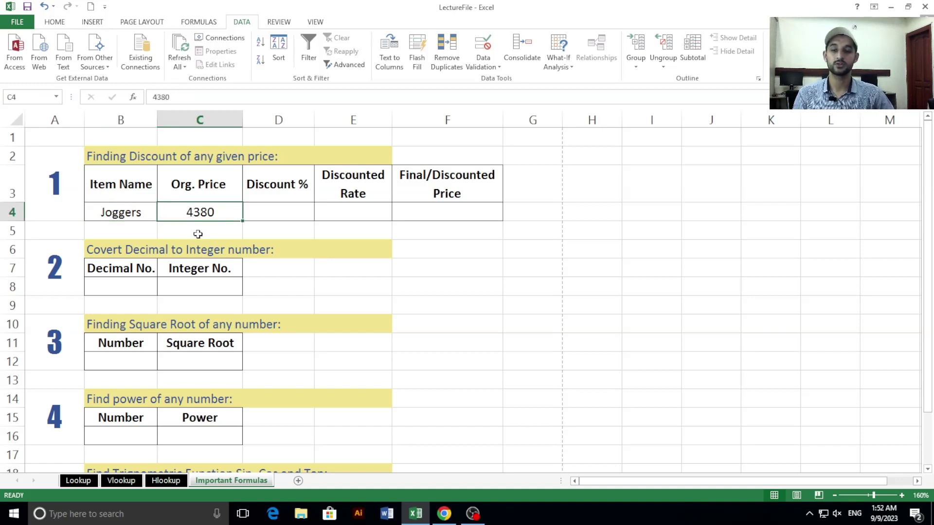
{"action": "left_click", "coordinate": [269, 217]}
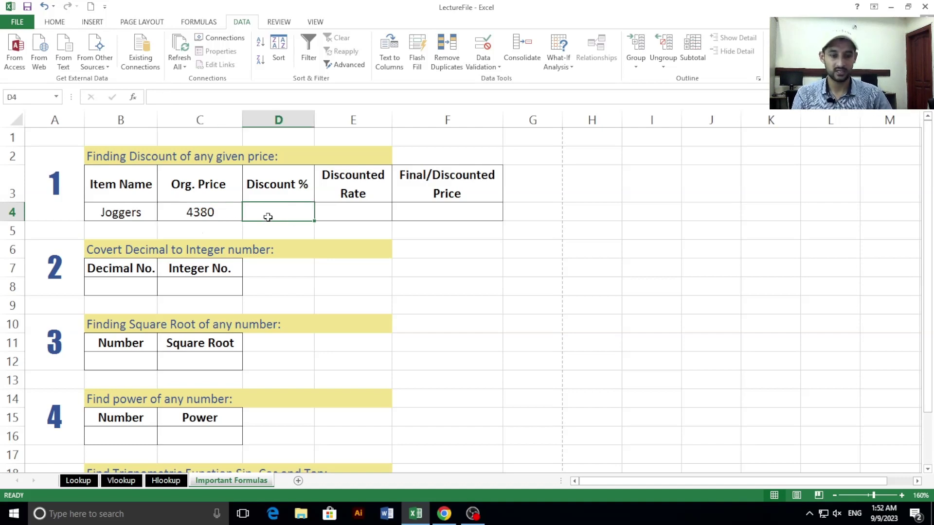
{"action": "type", "text": "2"}
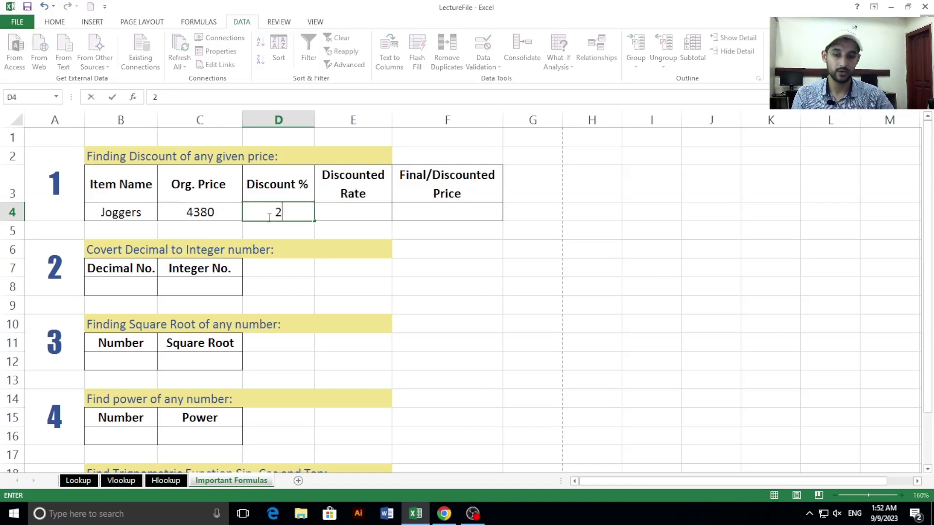
{"action": "type", "text": "5"}
{"action": "key", "text": "Return"}
{"action": "left_click", "coordinate": [338, 215]}
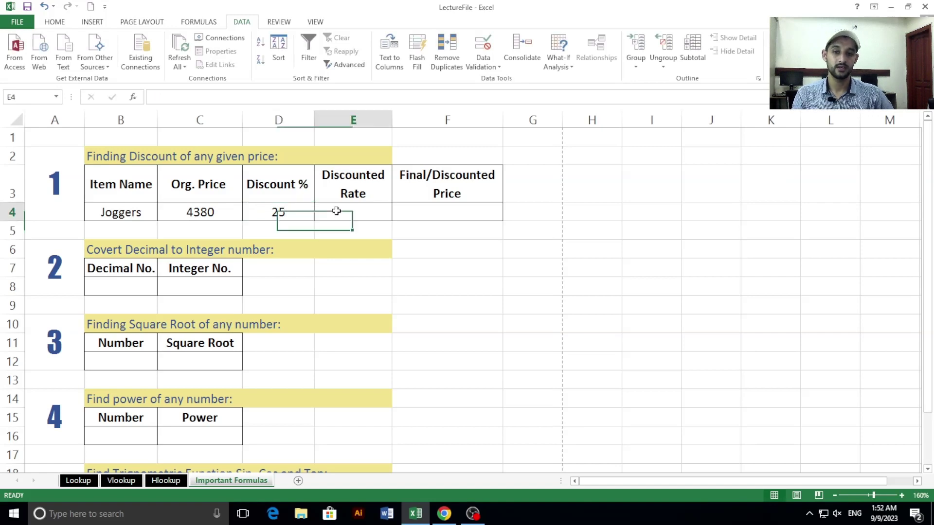
Step: Examine the original price in C4, the discount percentage in D4 and the empty discounted rate cell E4 in the Joggers row
{"action": "left_click", "coordinate": [289, 216]}
{"action": "left_click", "coordinate": [351, 214]}
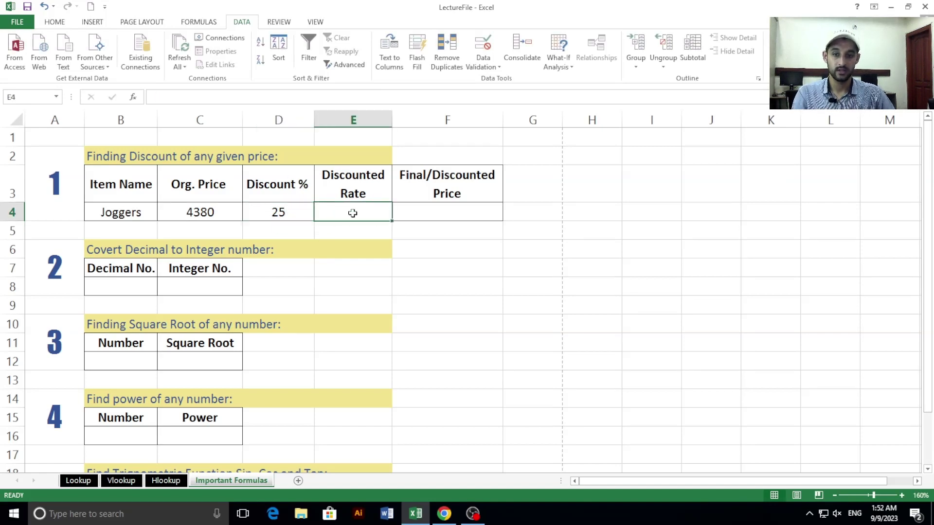
{"action": "left_click", "coordinate": [190, 217]}
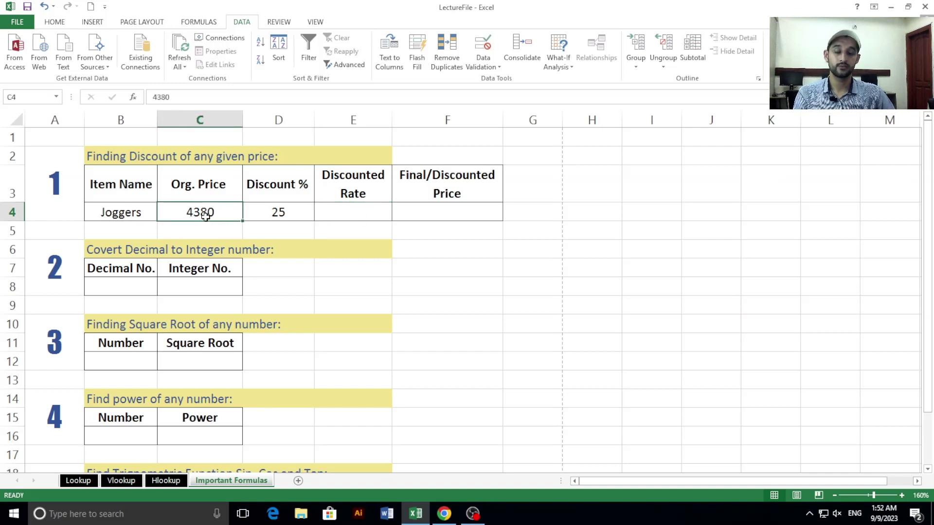
{"action": "left_click", "coordinate": [284, 214]}
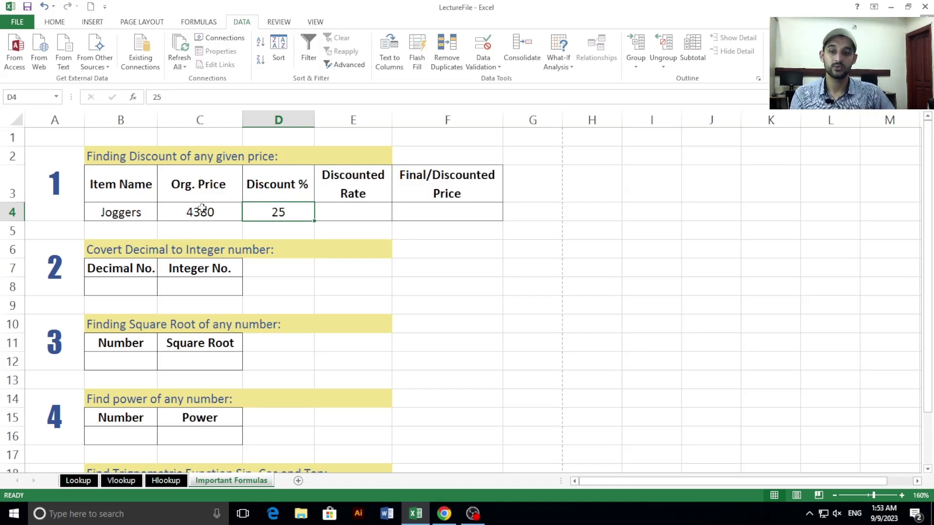
{"action": "left_click", "coordinate": [216, 222]}
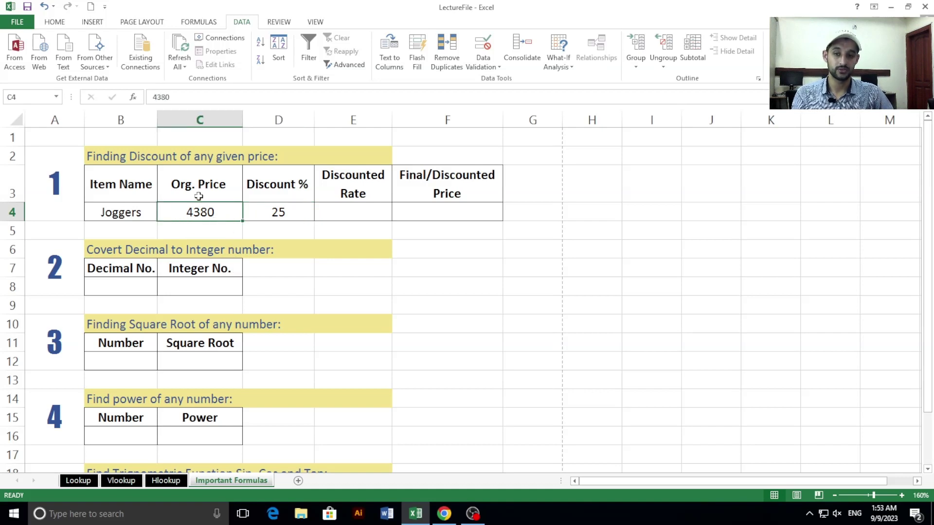
{"action": "left_click", "coordinate": [290, 217]}
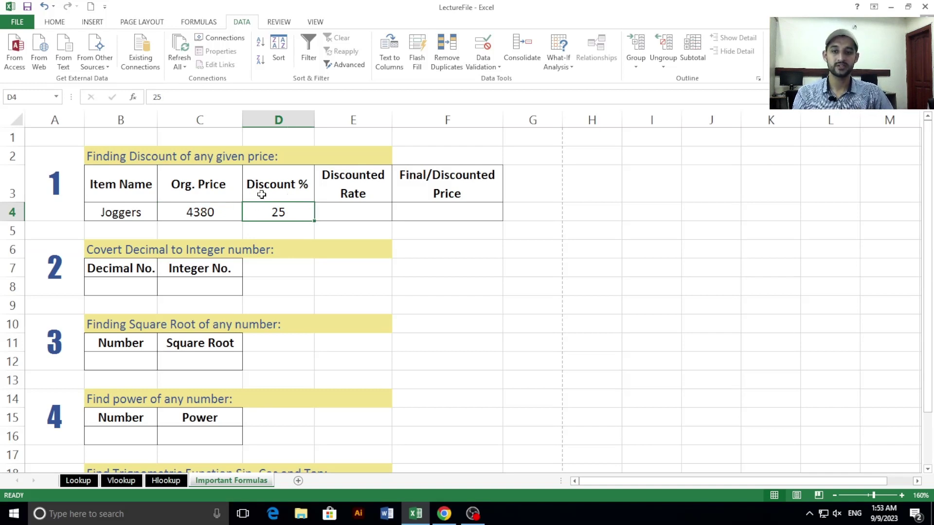
{"action": "left_click_drag", "start_coordinate": [262, 194], "coordinate": [276, 209]}
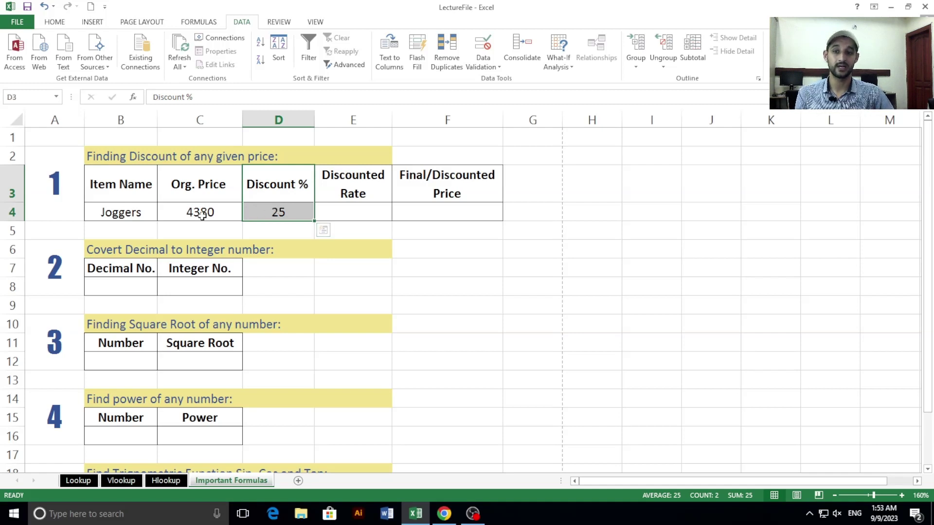
{"action": "left_click", "coordinate": [231, 212]}
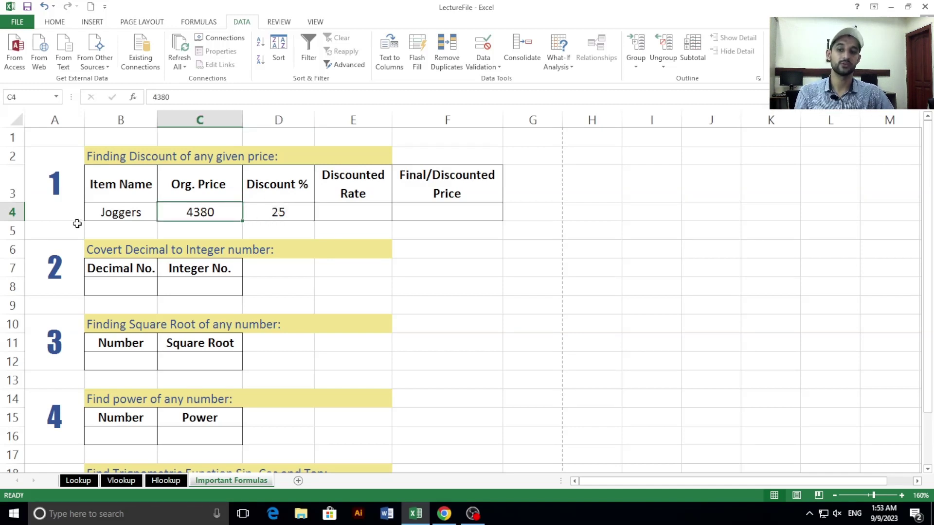
{"action": "left_click", "coordinate": [115, 212]}
{"action": "left_click", "coordinate": [318, 216]}
{"action": "left_click", "coordinate": [287, 211]}
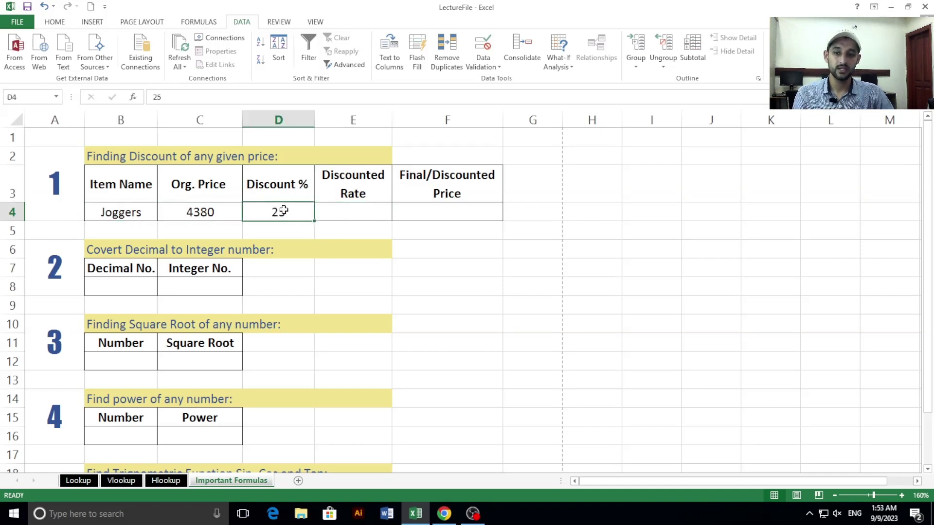
{"action": "left_click", "coordinate": [224, 210]}
{"action": "left_click", "coordinate": [210, 197]}
{"action": "left_click_drag", "start_coordinate": [211, 197], "coordinate": [208, 209]}
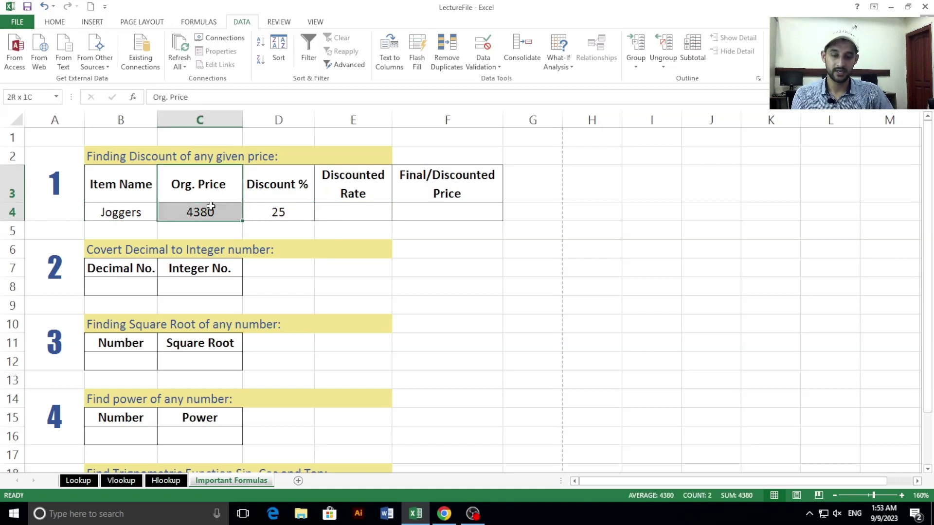
{"action": "left_click_drag", "start_coordinate": [271, 210], "coordinate": [270, 190]}
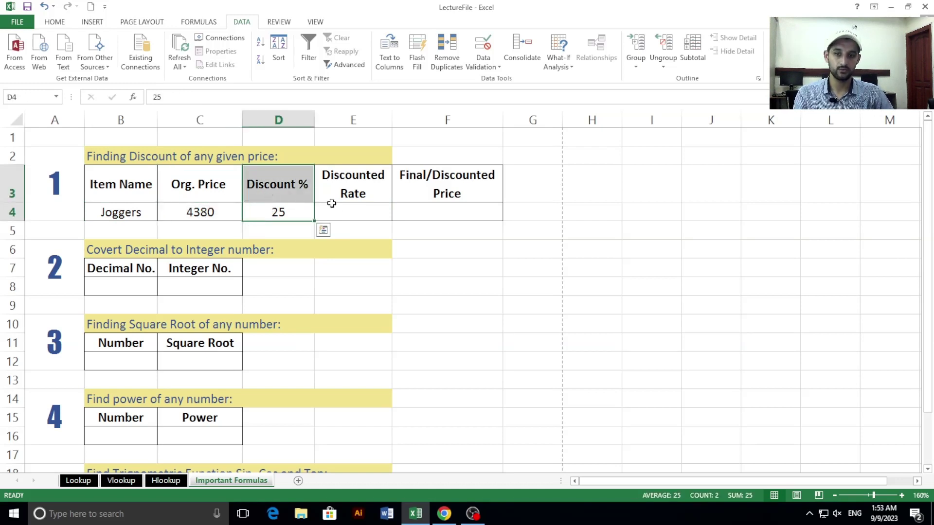
{"action": "left_click", "coordinate": [346, 208]}
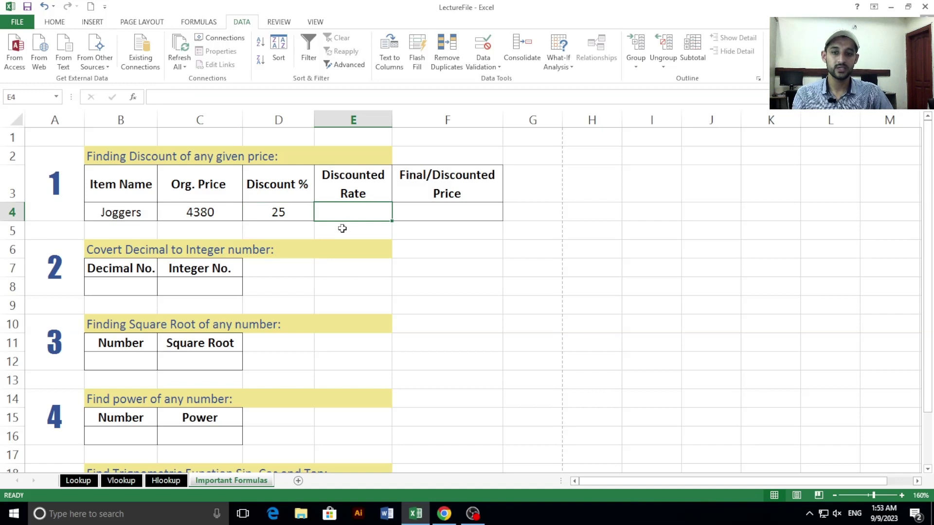
{"action": "left_click", "coordinate": [276, 212]}
{"action": "left_click", "coordinate": [328, 211]}
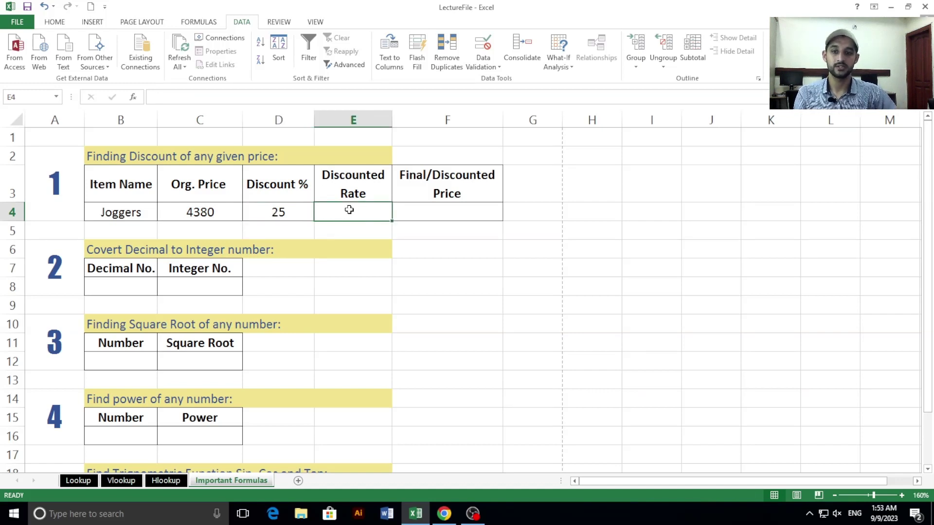
{"action": "left_click", "coordinate": [218, 216]}
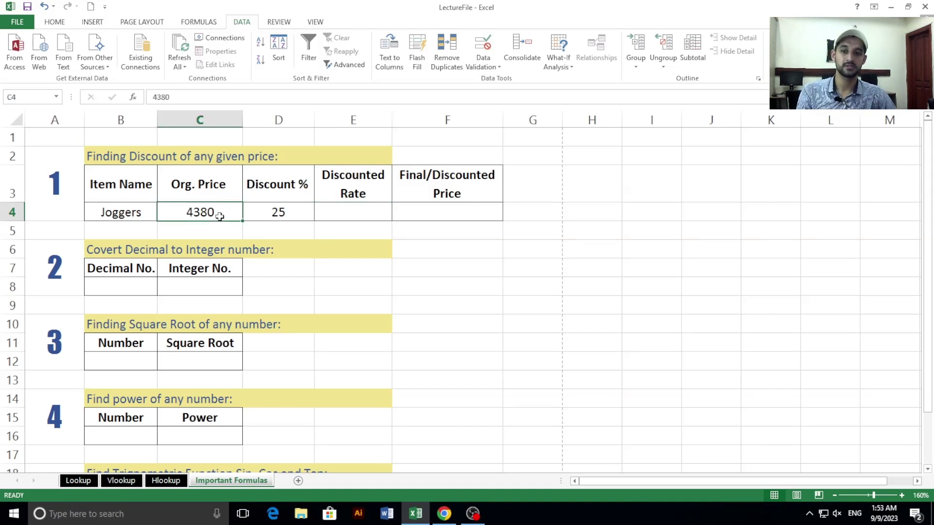
{"action": "left_click", "coordinate": [279, 215]}
Step: Calculate the Joggers' discounted rate in E4 with the formula =C4*D4/100
{"action": "left_click", "coordinate": [347, 213]}
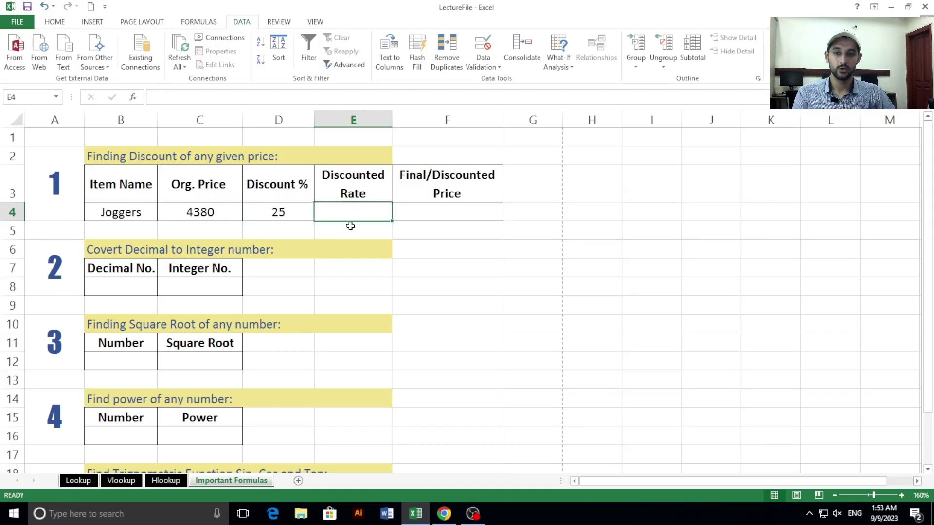
{"action": "type", "text": "="}
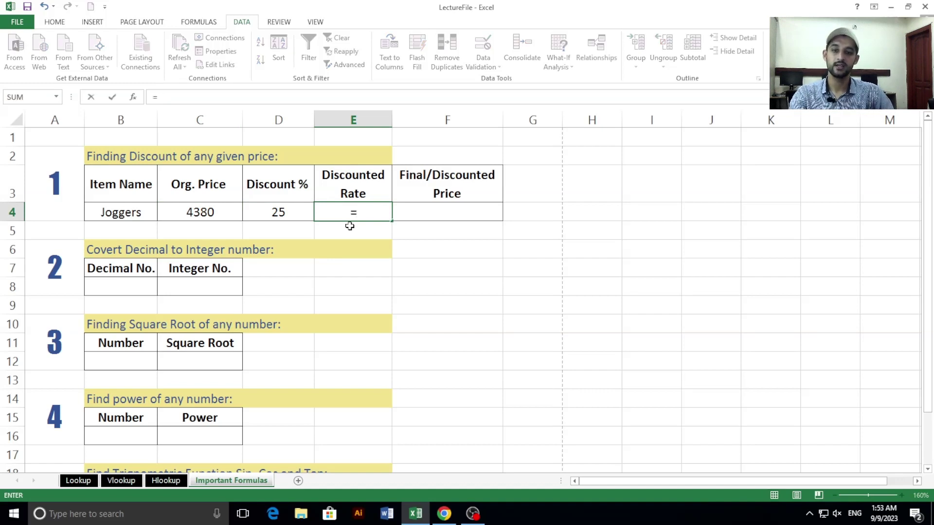
{"action": "left_click", "coordinate": [202, 214]}
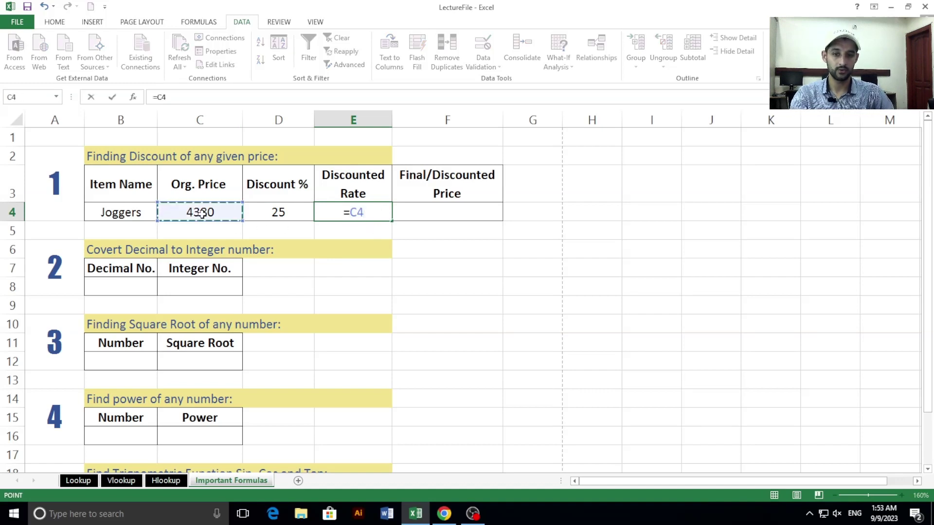
{"action": "type", "text": "*"}
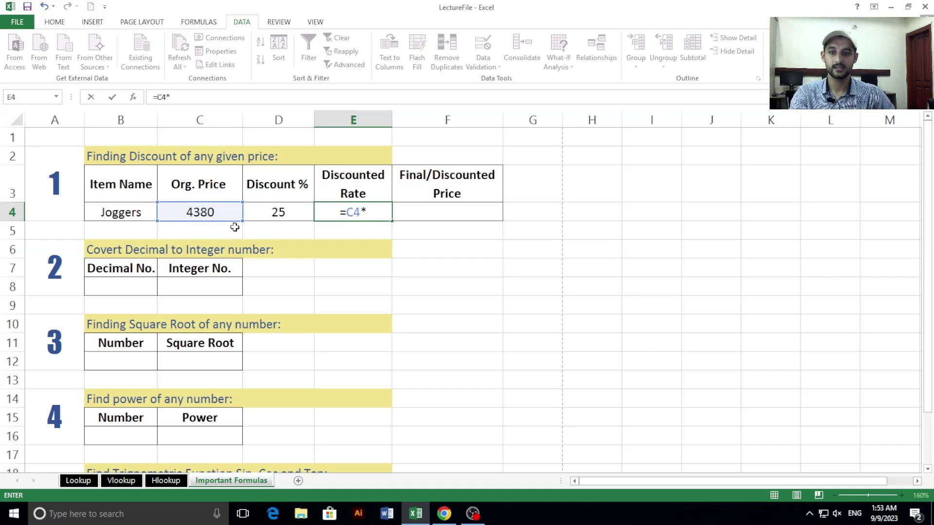
{"action": "left_click", "coordinate": [261, 216]}
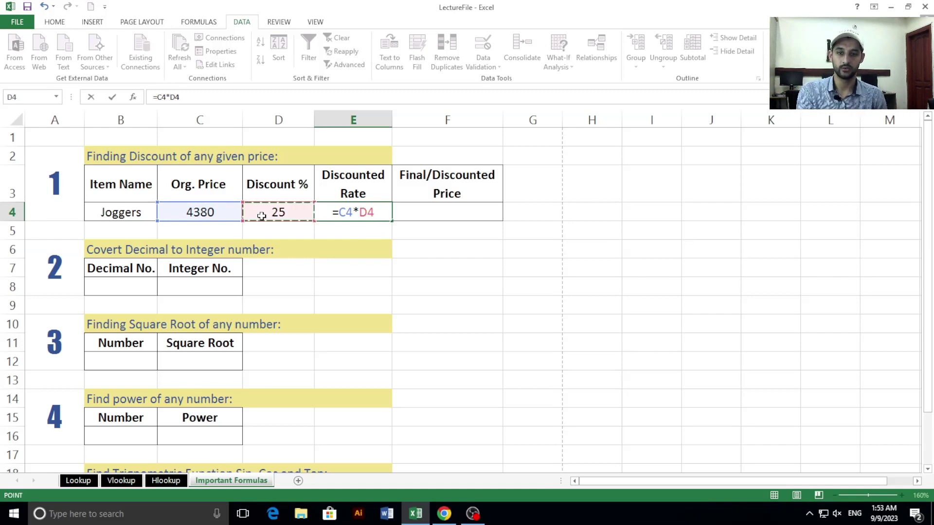
{"action": "type", "text": "/10"}
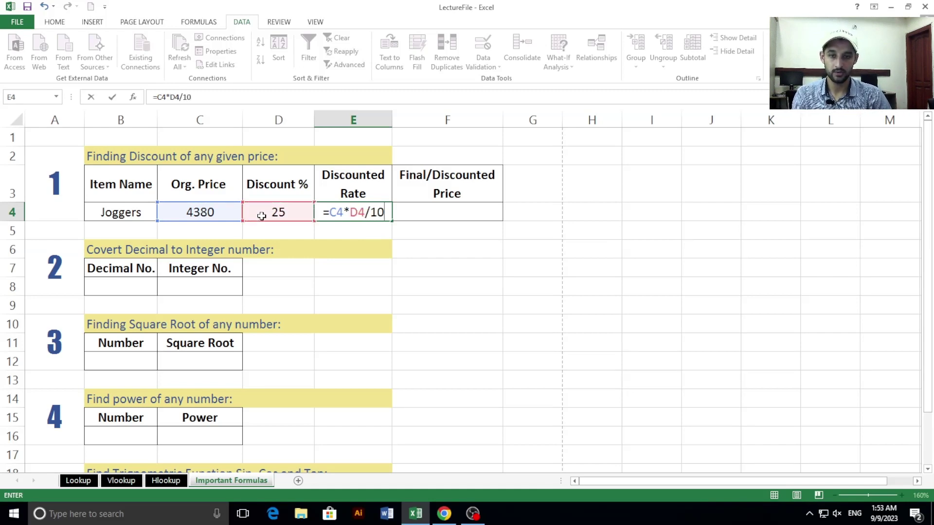
{"action": "type", "text": "0"}
{"action": "key", "text": "Return"}
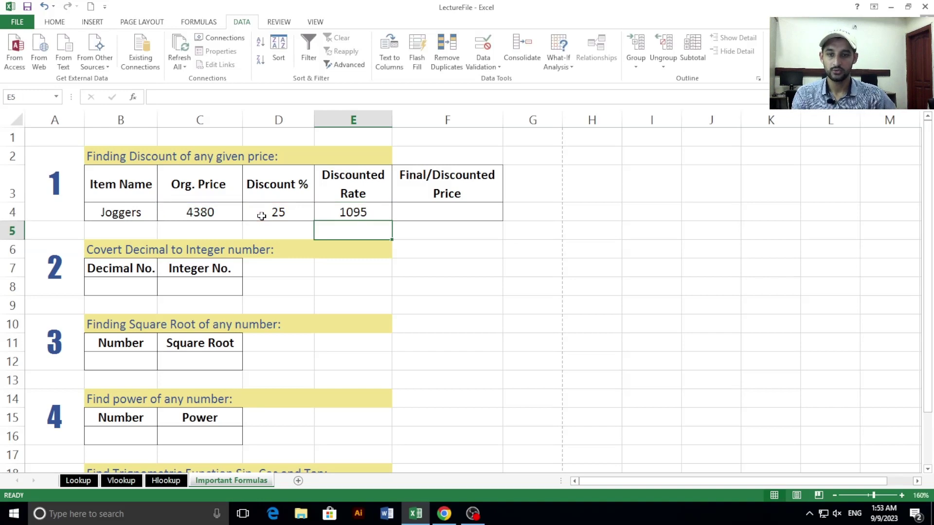
{"action": "left_click", "coordinate": [349, 217]}
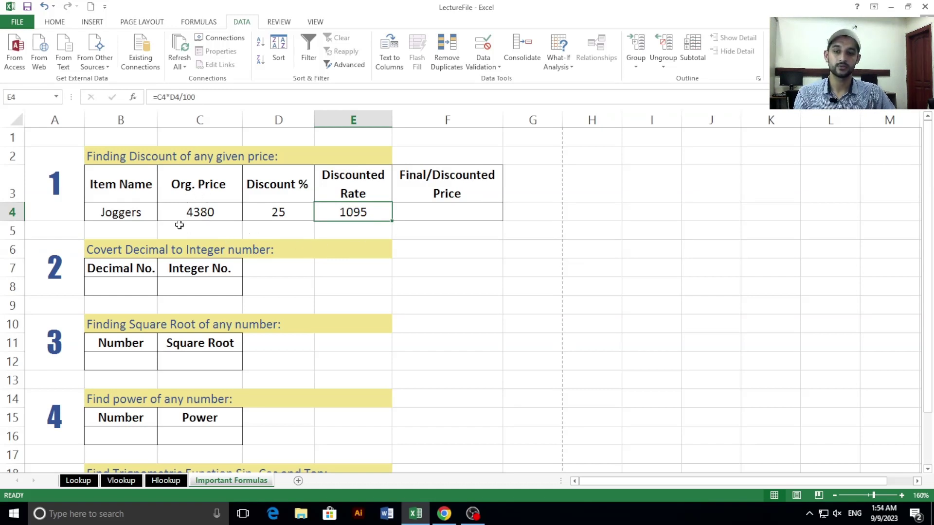
{"action": "left_click", "coordinate": [339, 225]}
{"action": "left_click", "coordinate": [359, 218]}
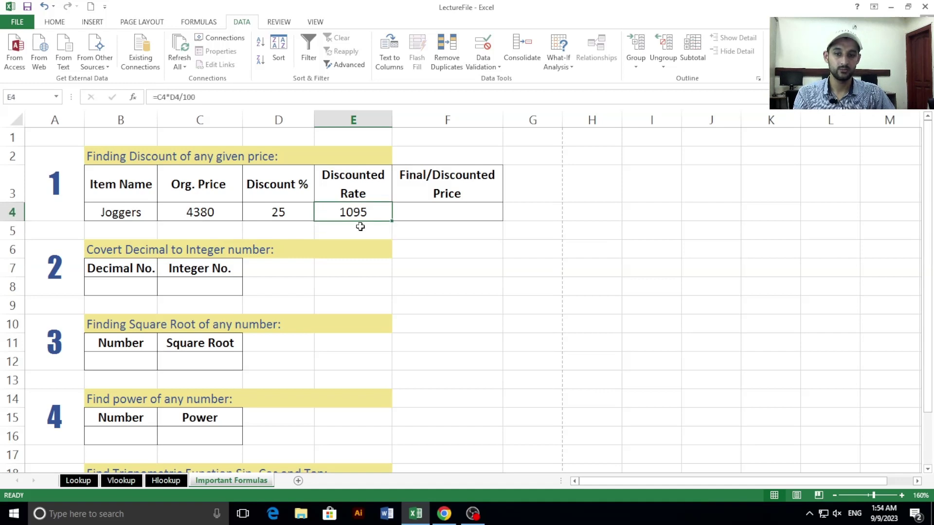
{"action": "left_click_drag", "start_coordinate": [367, 187], "coordinate": [364, 211]}
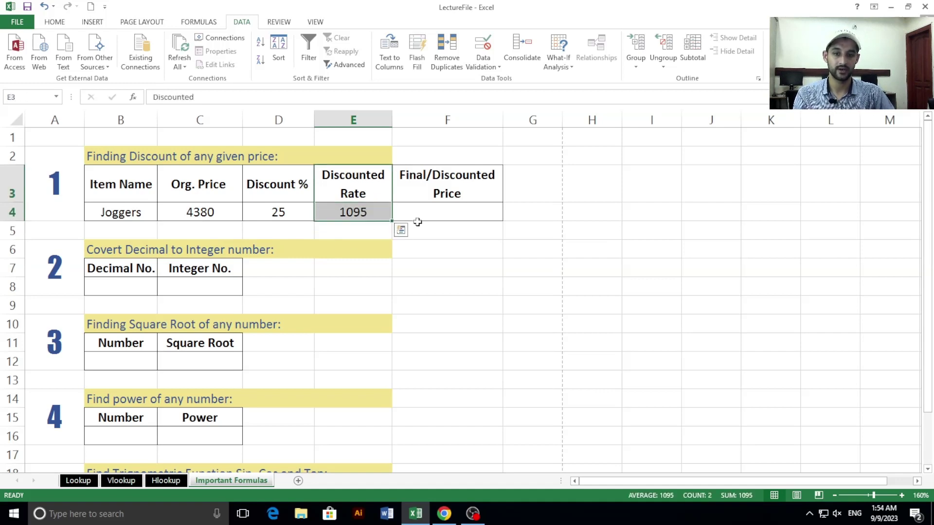
Step: Calculate the Joggers' final price in F4 with the formula =C4-E4
{"action": "left_click", "coordinate": [419, 216]}
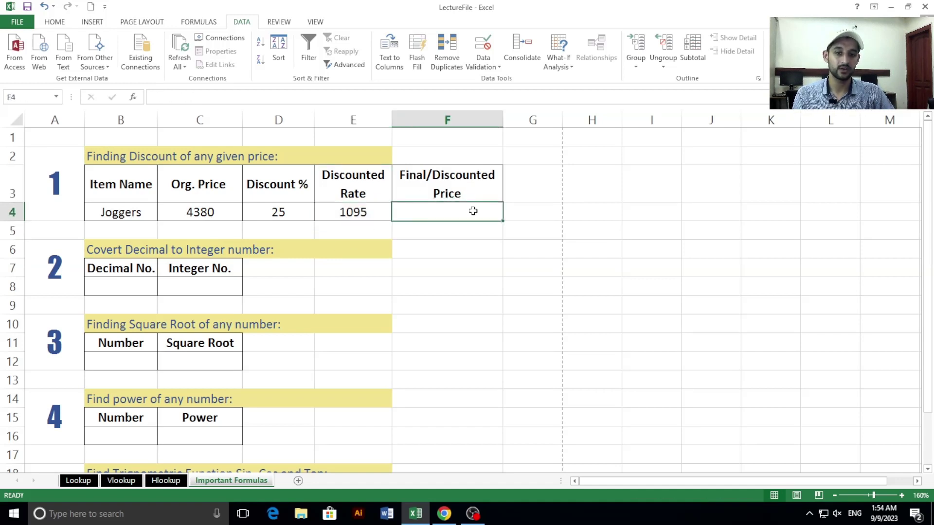
{"action": "type", "text": "="}
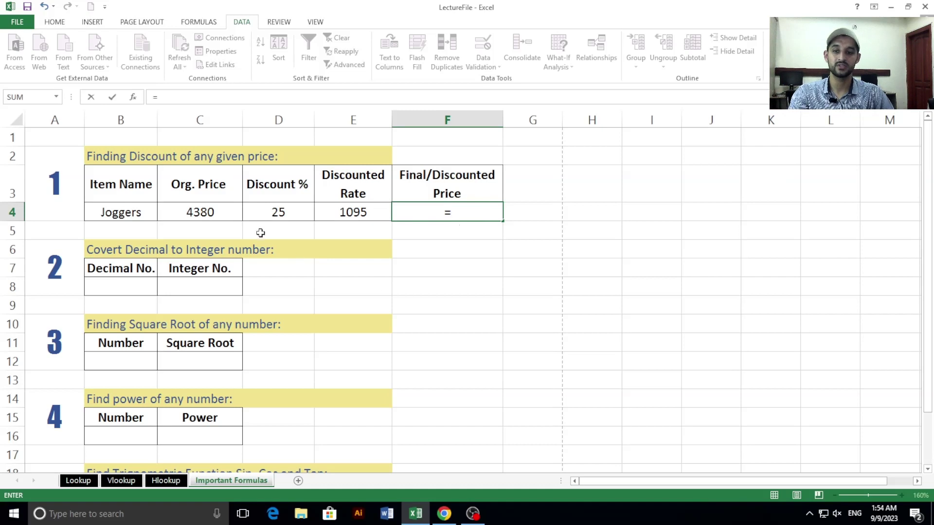
{"action": "left_click", "coordinate": [211, 214]}
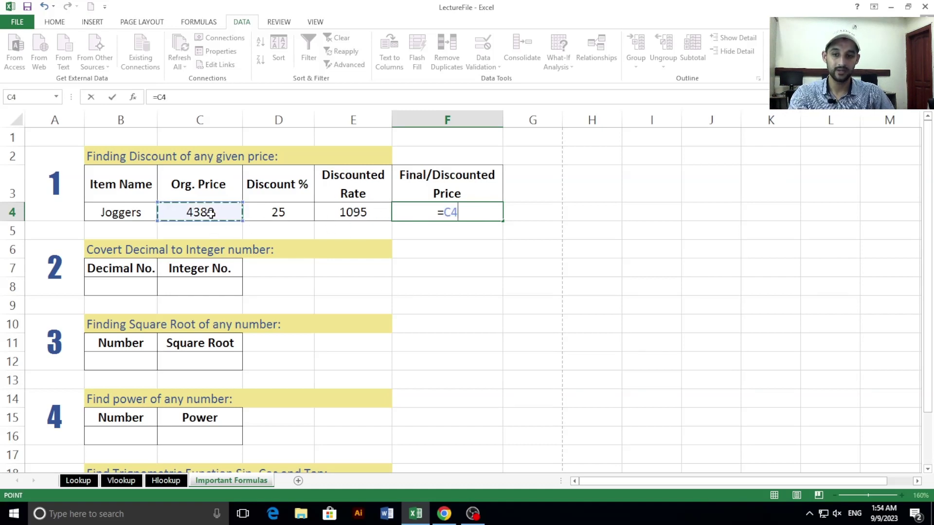
{"action": "type", "text": "-"}
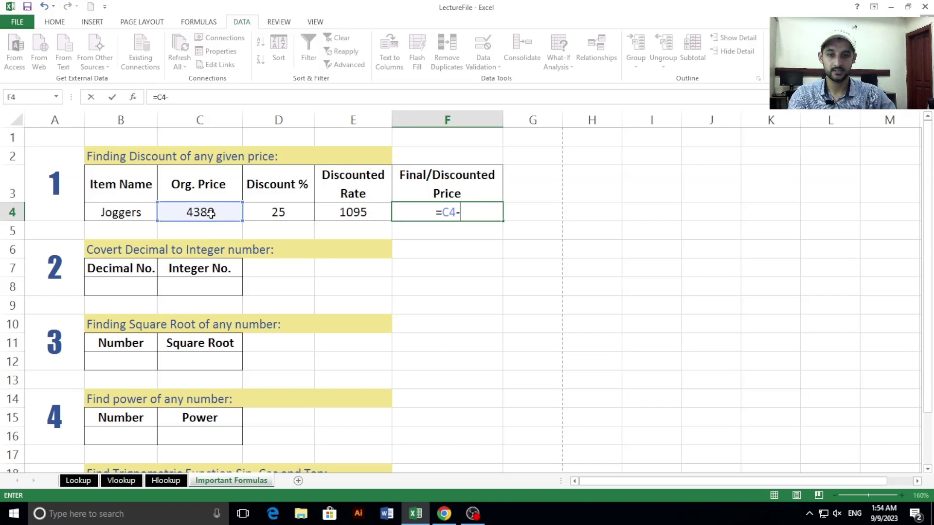
{"action": "left_click", "coordinate": [389, 212]}
{"action": "key", "text": "Return"}
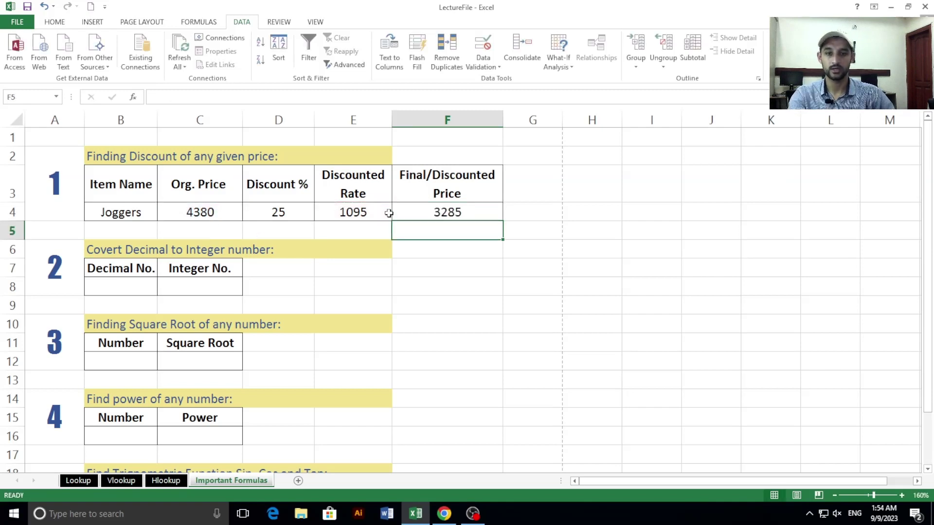
Step: Review the Joggers row column by column, from the item name and original price through to the final price
{"action": "left_click", "coordinate": [447, 212]}
{"action": "left_click", "coordinate": [136, 217]}
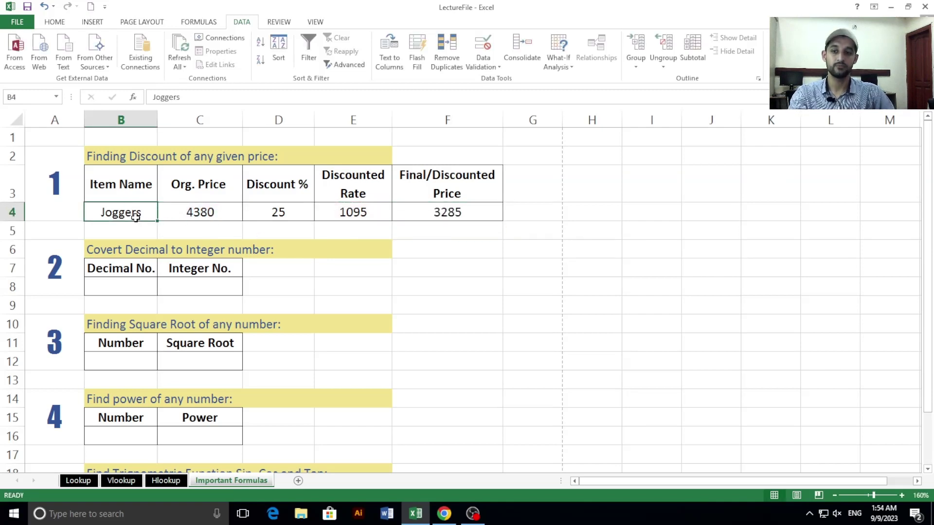
{"action": "left_click_drag", "start_coordinate": [185, 194], "coordinate": [188, 214]}
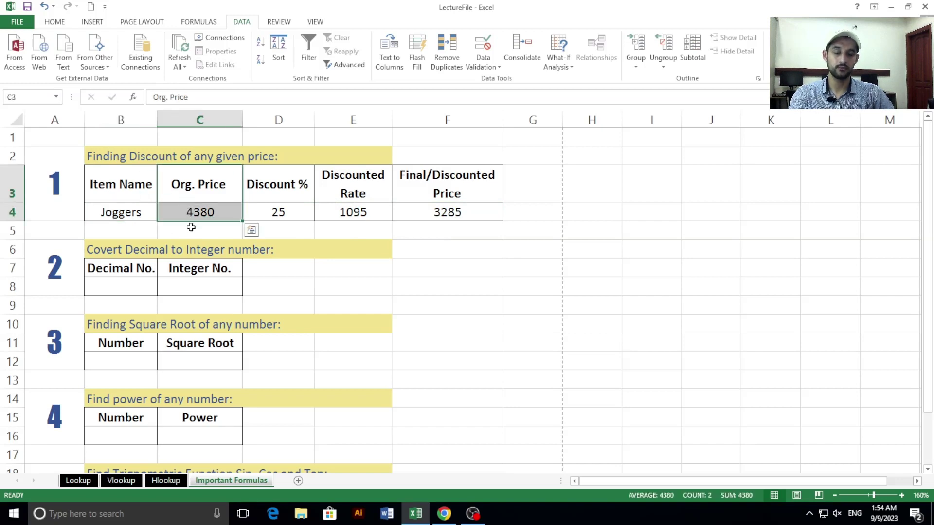
{"action": "left_click_drag", "start_coordinate": [283, 188], "coordinate": [283, 212]}
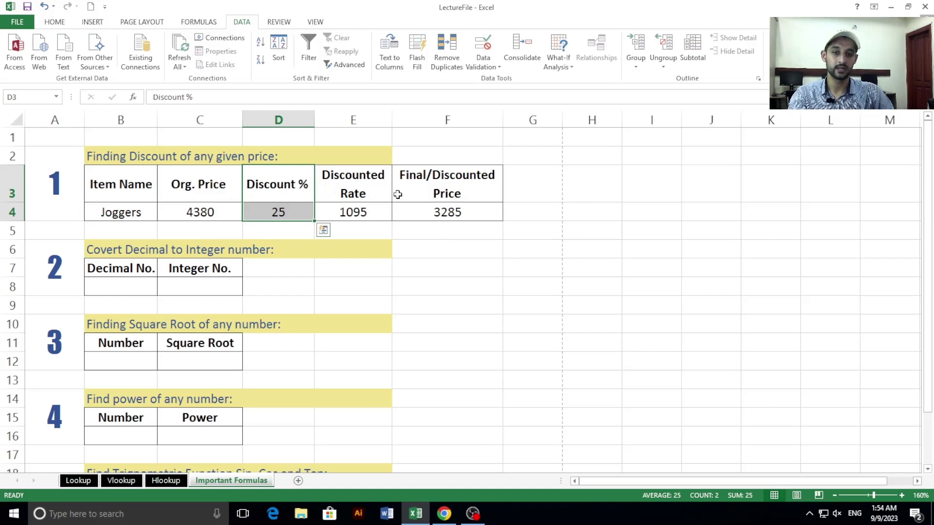
{"action": "left_click_drag", "start_coordinate": [365, 190], "coordinate": [369, 211]}
{"action": "left_click", "coordinate": [450, 200]}
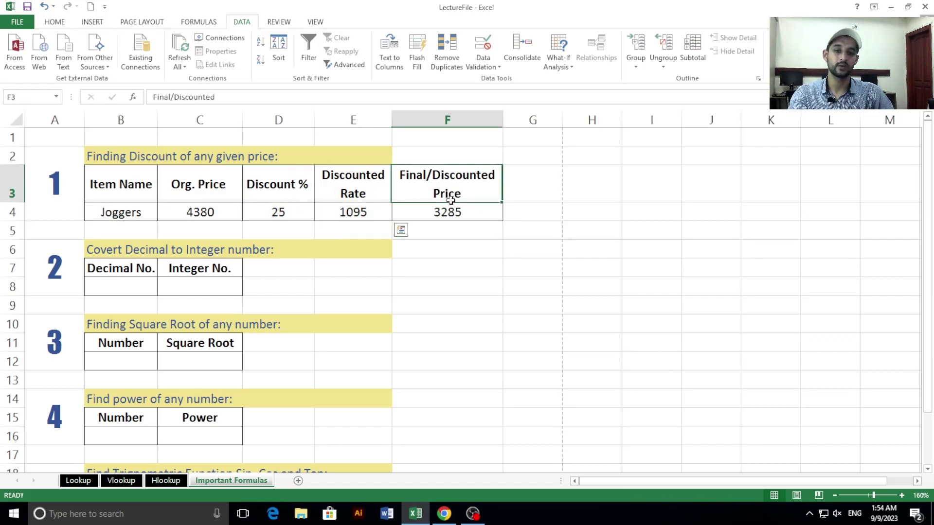
{"action": "left_click_drag", "start_coordinate": [450, 200], "coordinate": [449, 212]}
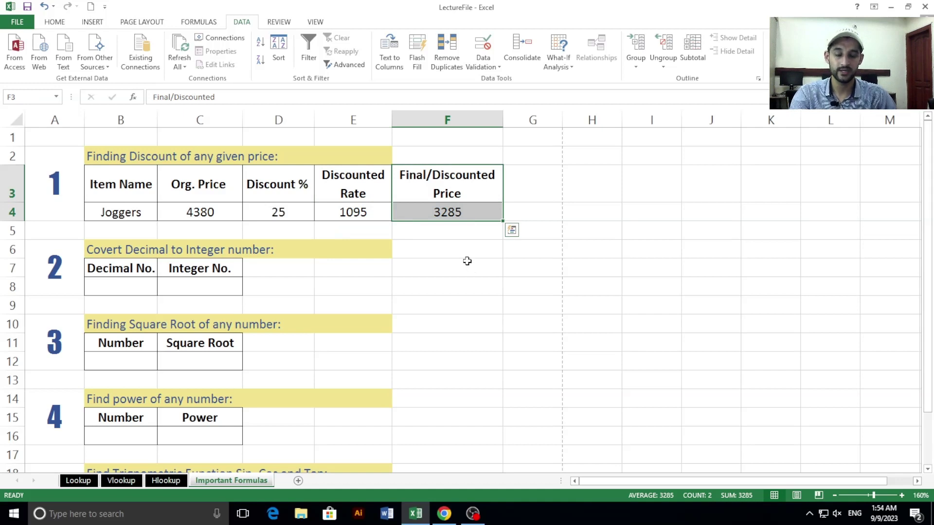
Step: Set the Joggers' discount percentage in D4 to 50
{"action": "left_click", "coordinate": [223, 214]}
{"action": "left_click", "coordinate": [292, 211]}
{"action": "type", "text": "50"}
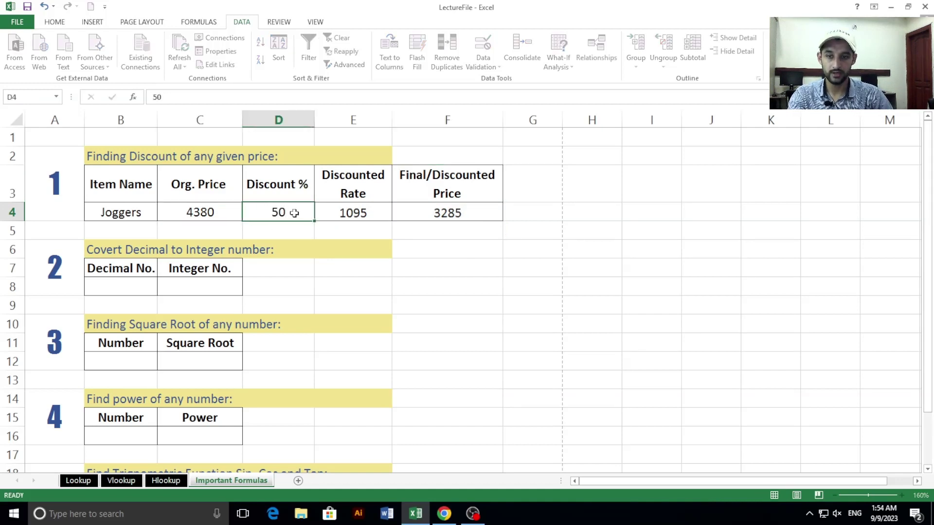
{"action": "key", "text": "Return"}
Step: Compare the recalculated discounted rate in E4 with the final price in F4
{"action": "left_click", "coordinate": [422, 220]}
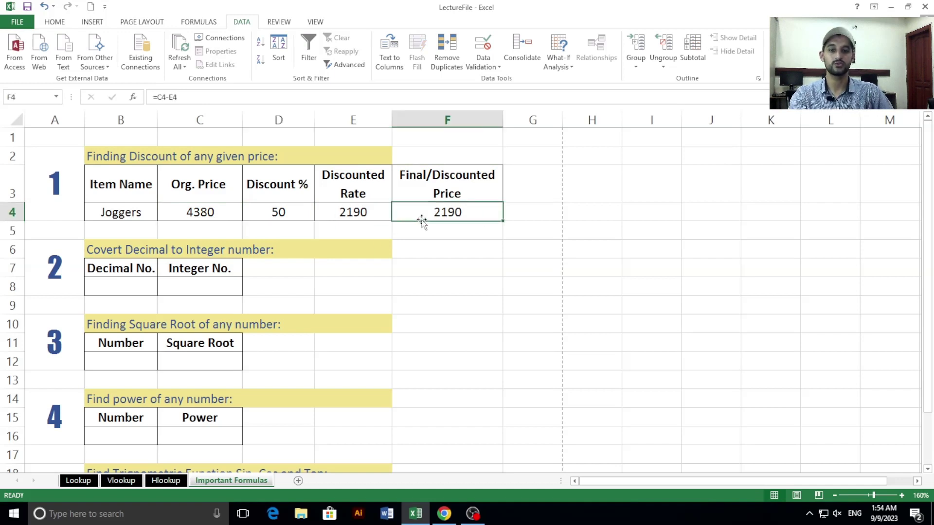
{"action": "left_click", "coordinate": [439, 249]}
{"action": "left_click", "coordinate": [369, 213]}
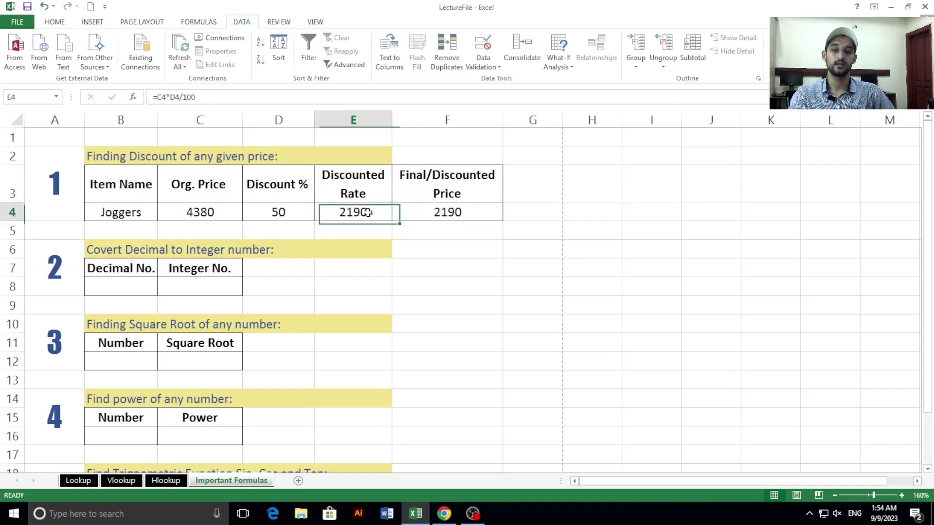
{"action": "left_click_drag", "start_coordinate": [438, 194], "coordinate": [438, 210]}
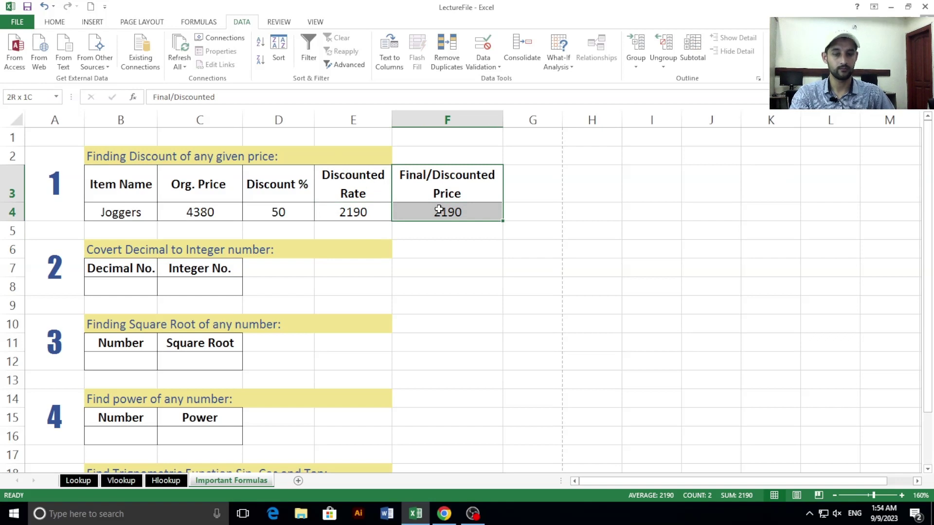
{"action": "left_click_drag", "start_coordinate": [351, 192], "coordinate": [340, 209]}
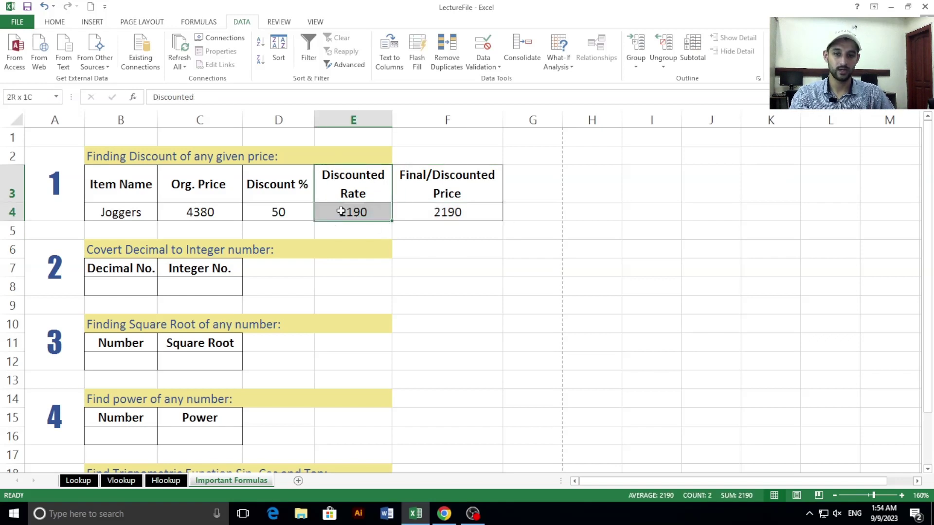
{"action": "left_click_drag", "start_coordinate": [414, 186], "coordinate": [417, 210]}
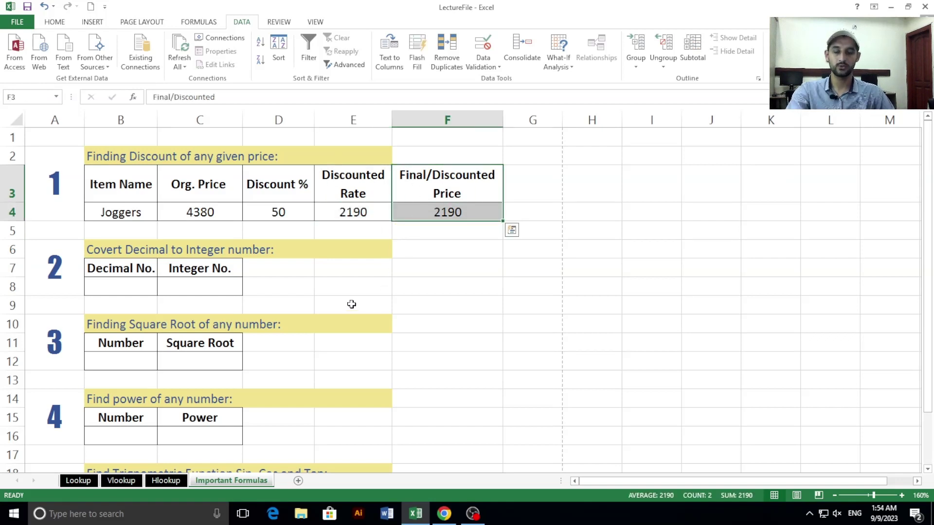
Step: Enter 96.3256 as the decimal number in B8 of the decimal-to-integer exercise
{"action": "left_click", "coordinate": [100, 288]}
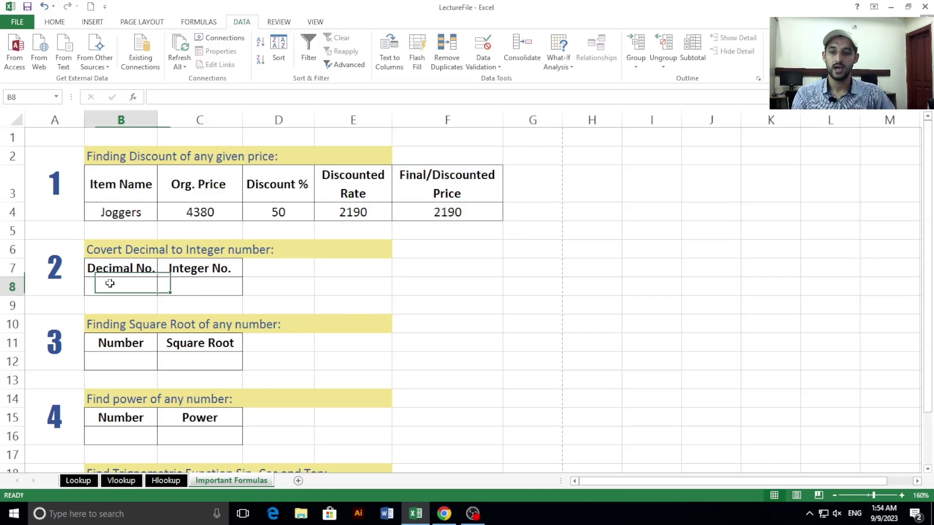
{"action": "left_click", "coordinate": [166, 283]}
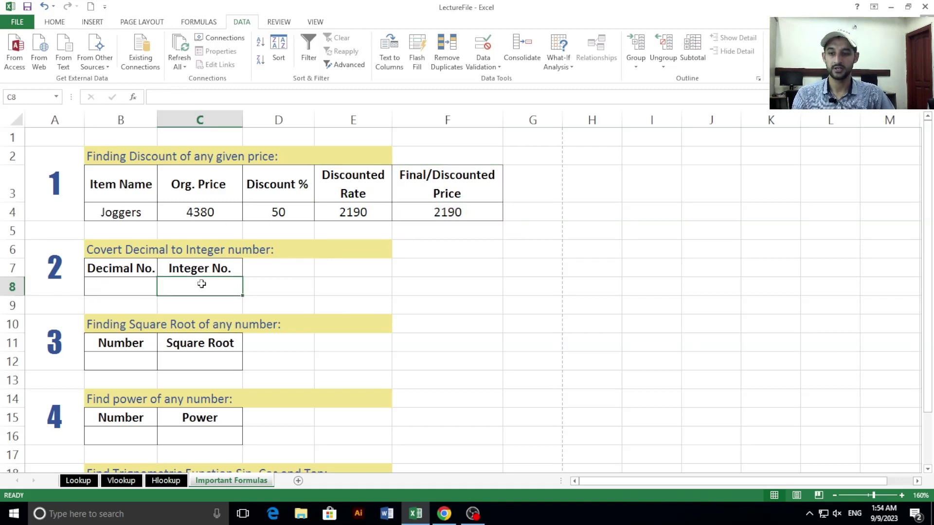
{"action": "left_click", "coordinate": [155, 249]}
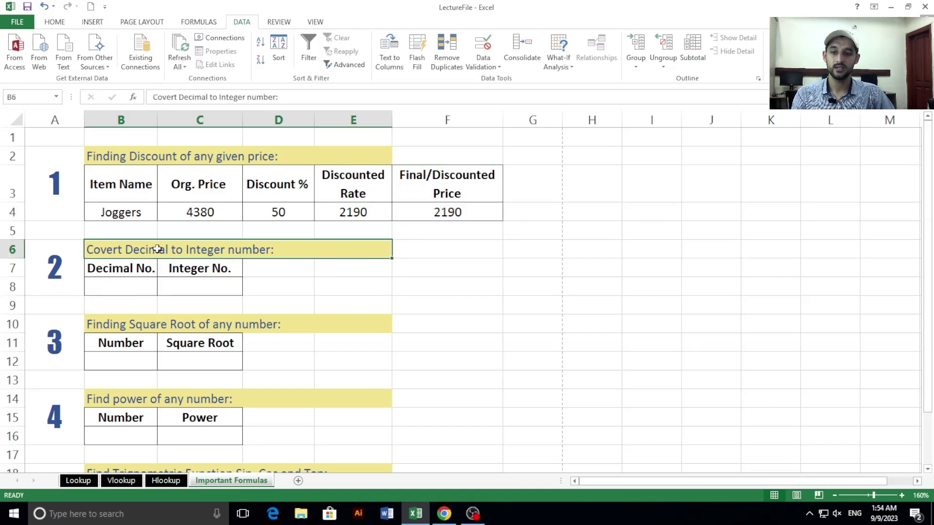
{"action": "left_click", "coordinate": [107, 288]}
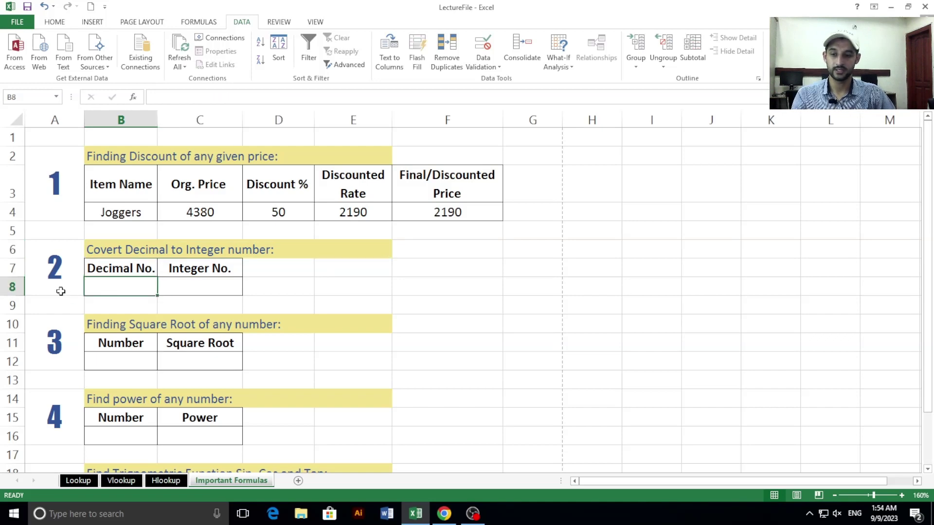
{"action": "scroll", "coordinate": [61, 291], "scroll_direction": "up", "scroll_amount": 2}
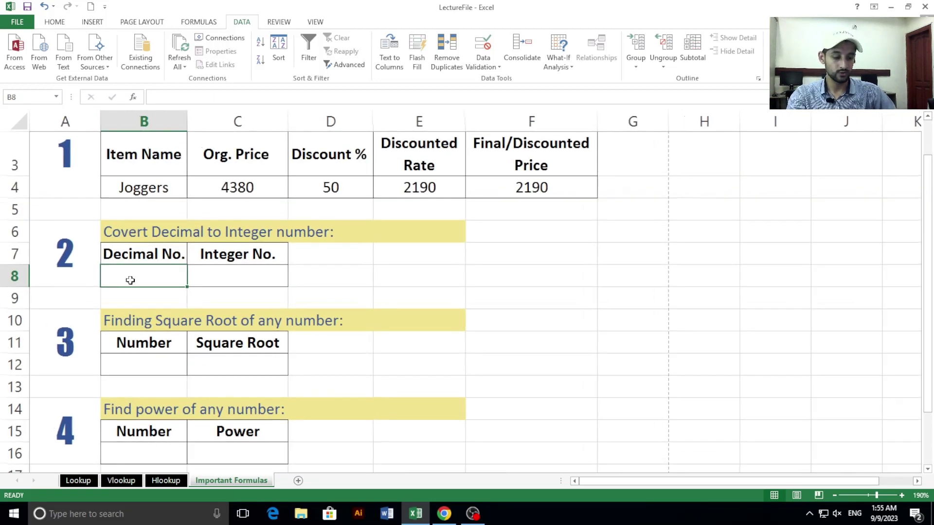
{"action": "type", "text": "96.3256"}
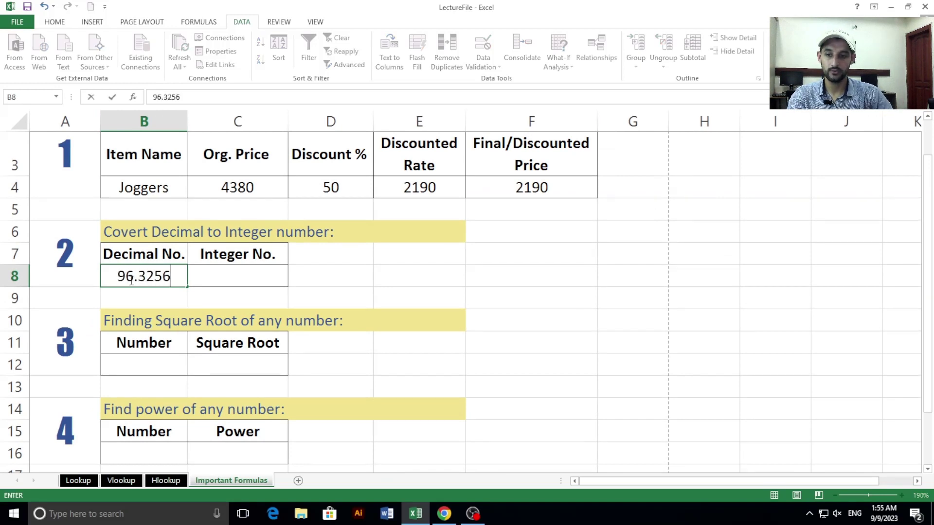
{"action": "key", "text": "Return"}
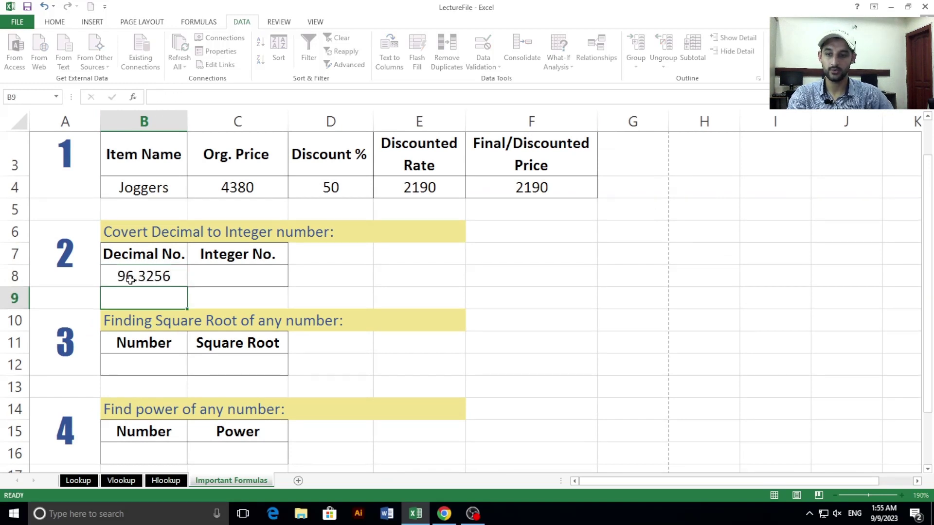
Step: Examine the fractional part of the decimal number in B8 without changing the value
{"action": "left_click", "coordinate": [147, 274]}
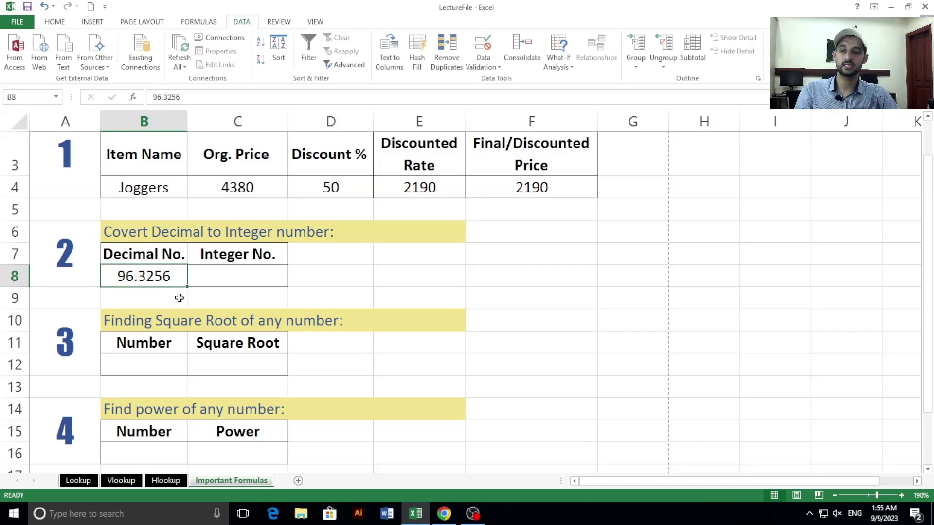
{"action": "double_click", "coordinate": [136, 280]}
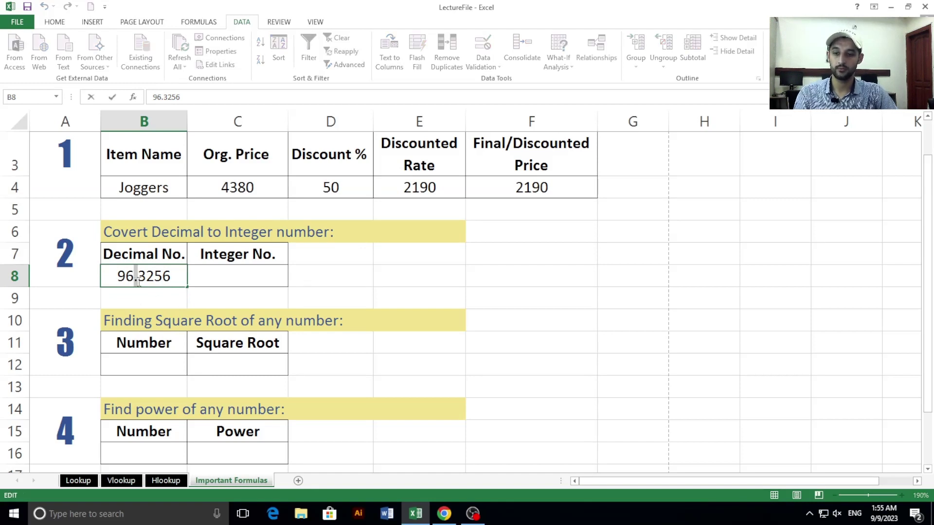
{"action": "left_click_drag", "start_coordinate": [135, 280], "coordinate": [175, 281]}
{"action": "left_click", "coordinate": [178, 281]}
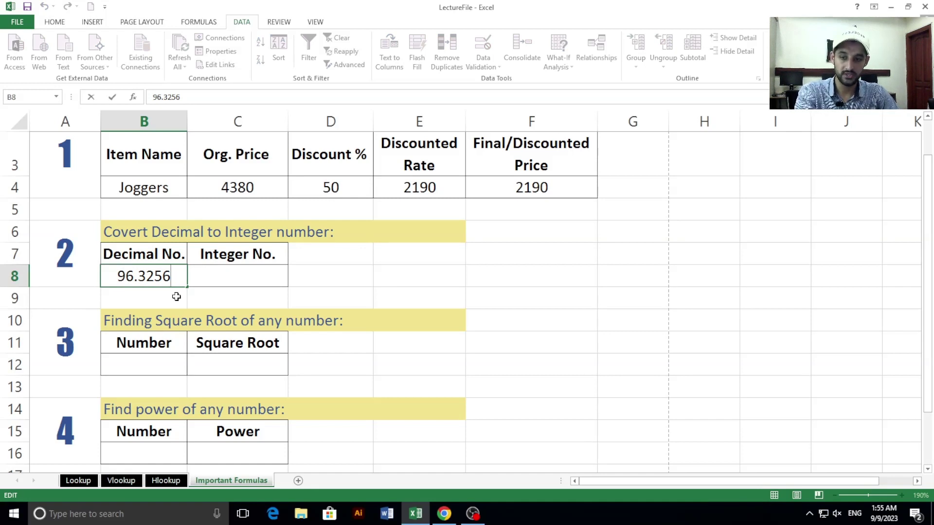
{"action": "key", "text": "Return"}
{"action": "left_click", "coordinate": [145, 276]}
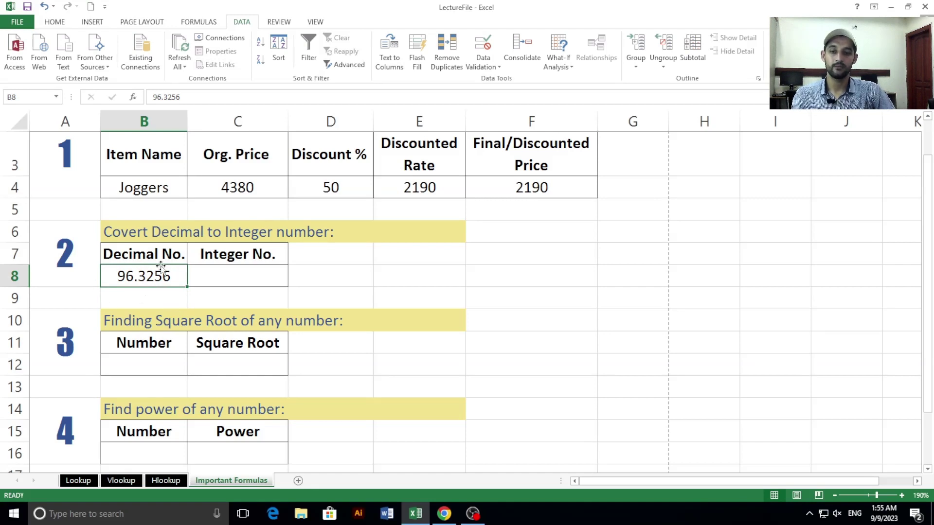
Step: Enter the formula =INT(B8) in C8 to convert the decimal number to an integer
{"action": "left_click", "coordinate": [233, 278]}
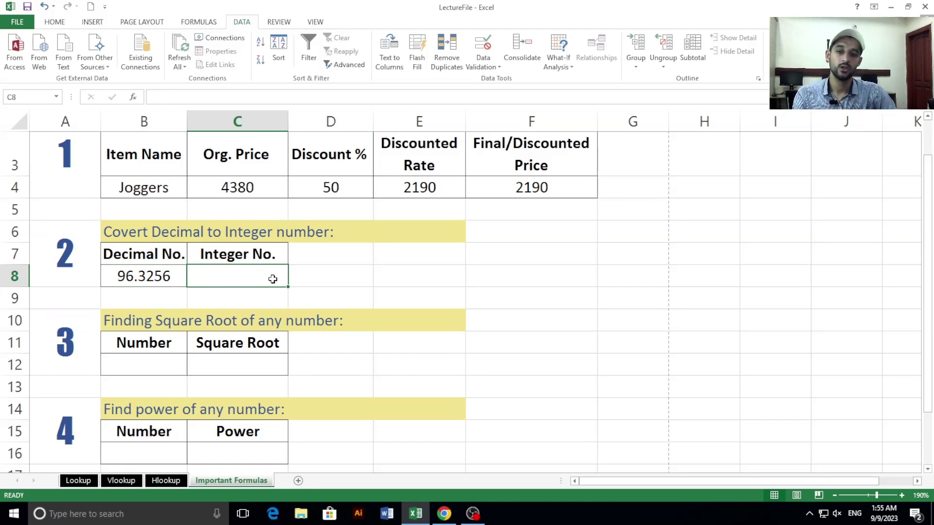
{"action": "left_click", "coordinate": [171, 281]}
{"action": "left_click", "coordinate": [217, 272]}
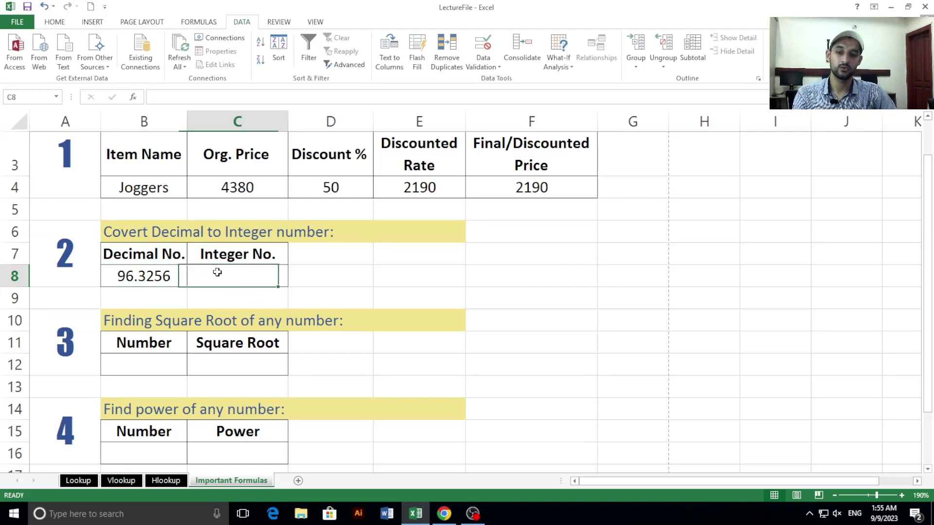
{"action": "type", "text": "="}
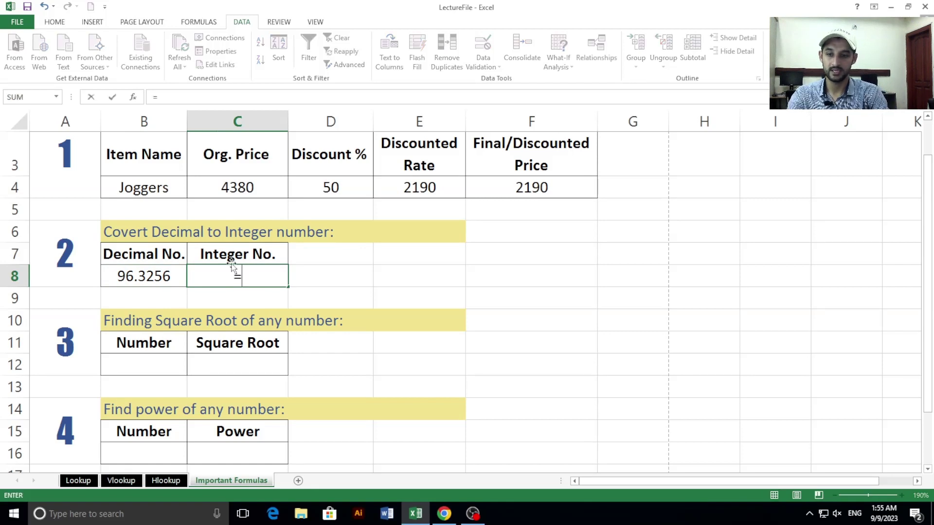
{"action": "type", "text": "int"}
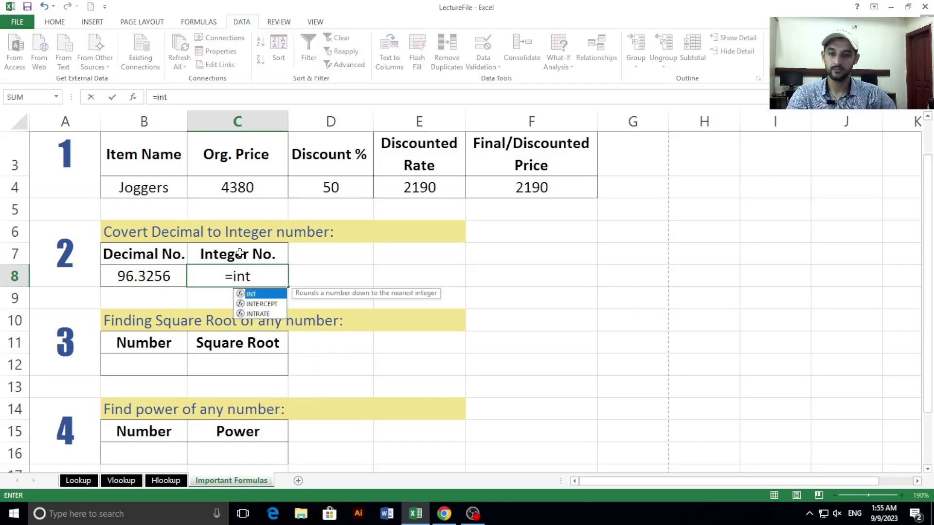
{"action": "double_click", "coordinate": [262, 296]}
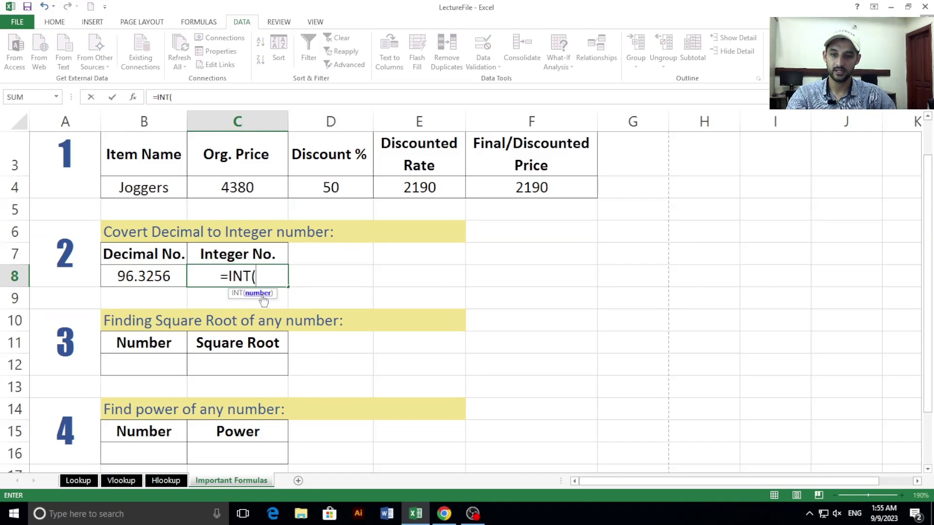
{"action": "left_click", "coordinate": [177, 278]}
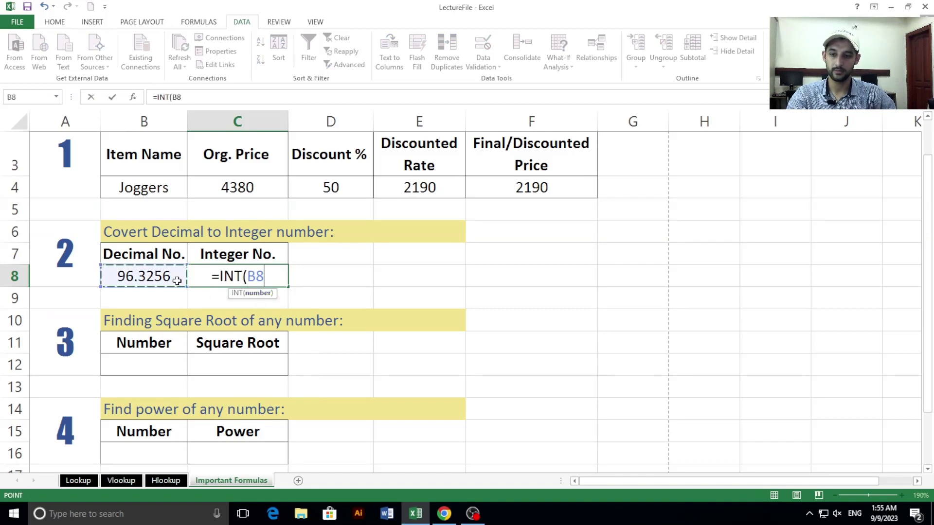
{"action": "key", "text": "Return"}
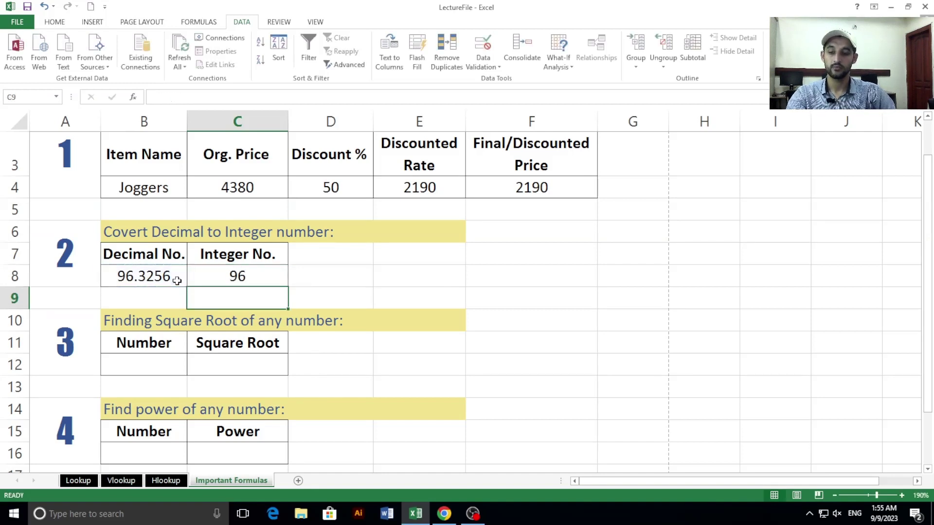
Step: Check the INT formula in C8 and set the decimal number in B8 to 145.6325
{"action": "left_click", "coordinate": [177, 280]}
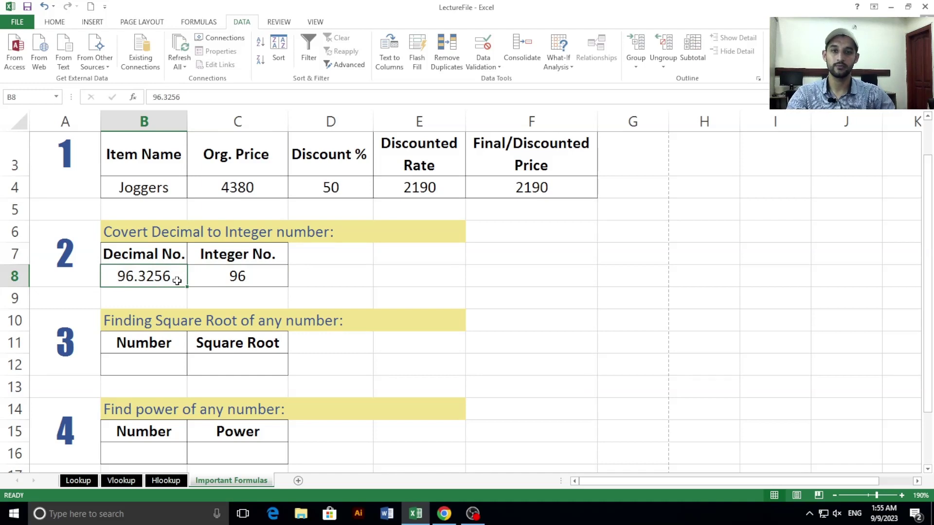
{"action": "left_click", "coordinate": [212, 279]}
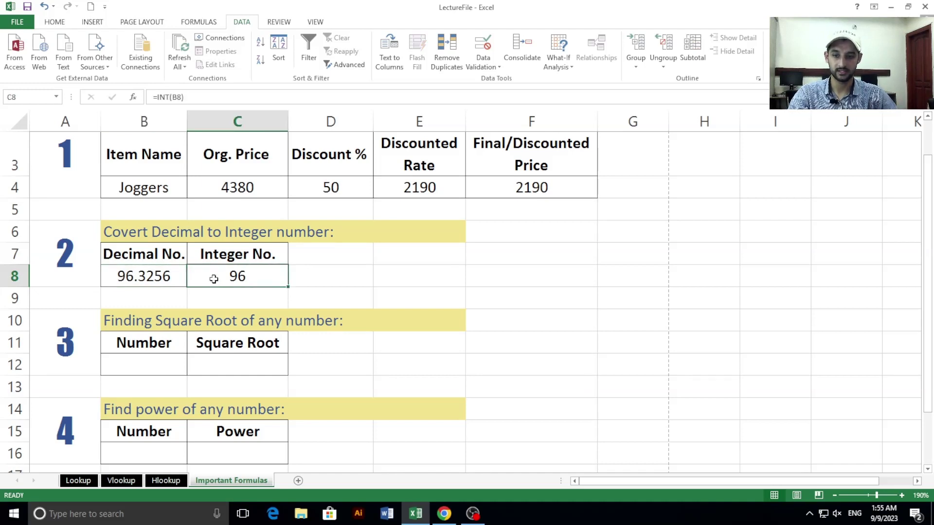
{"action": "left_click", "coordinate": [153, 284]}
{"action": "type", "text": "145.6325"}
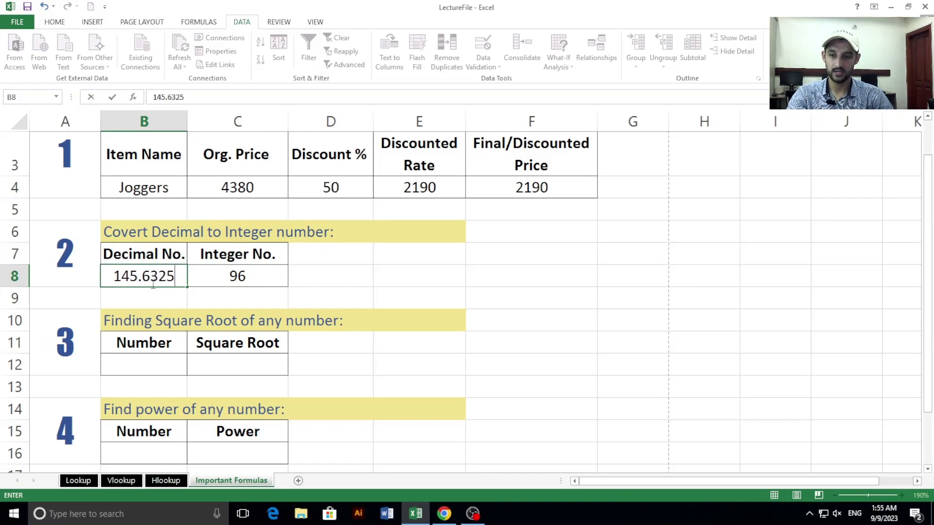
{"action": "key", "text": "Return"}
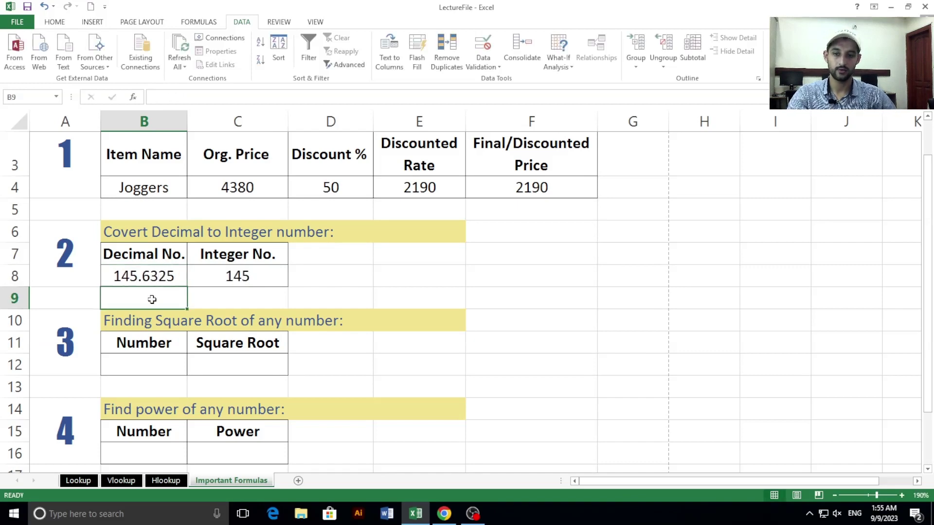
Step: Enter 25 as the number in B12 of the square root exercise
{"action": "scroll", "coordinate": [155, 340], "scroll_direction": "down", "scroll_amount": 1}
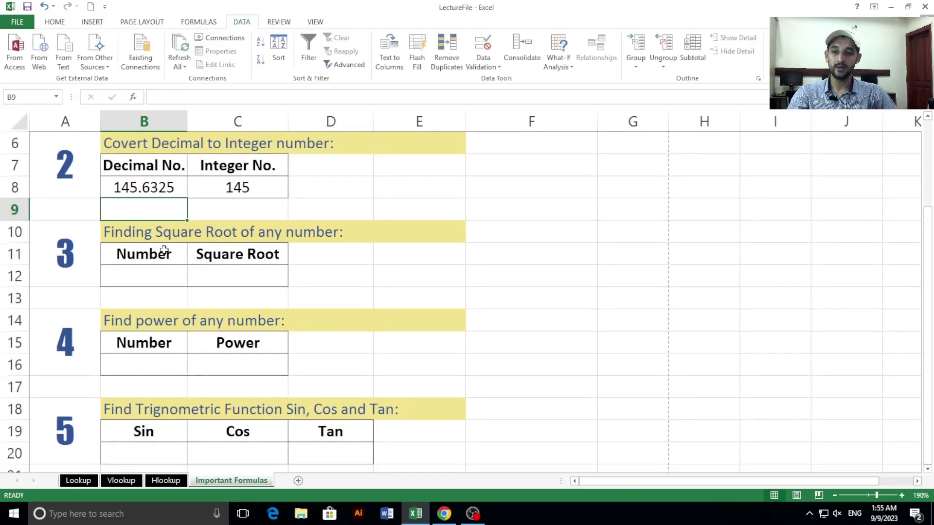
{"action": "left_click", "coordinate": [82, 247]}
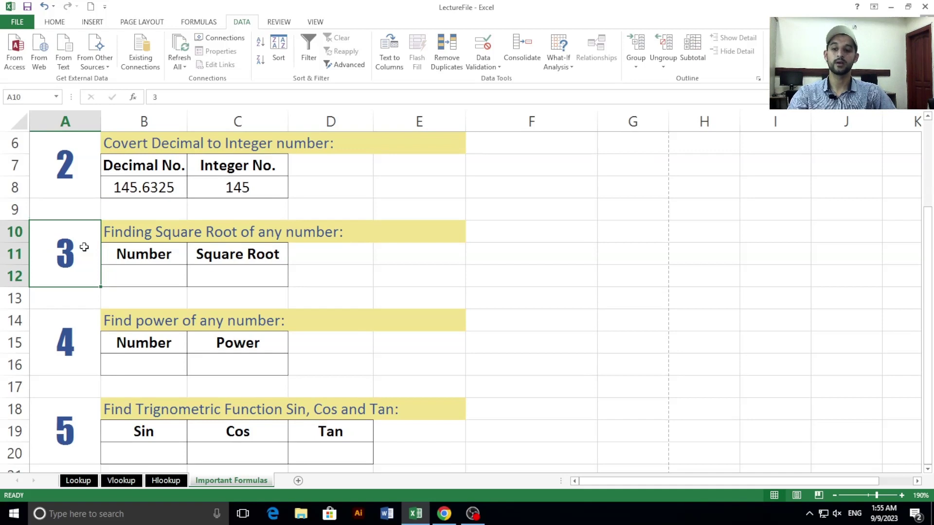
{"action": "left_click", "coordinate": [126, 237]}
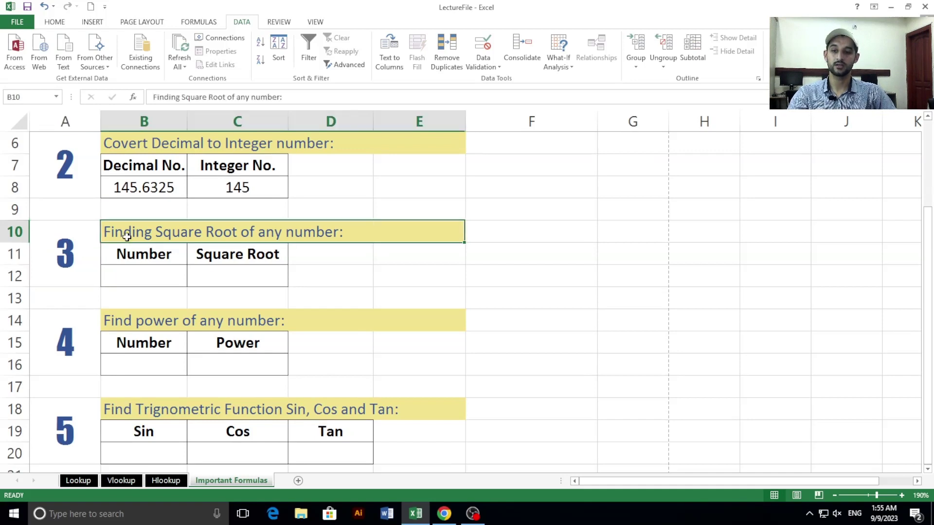
{"action": "left_click", "coordinate": [149, 280]}
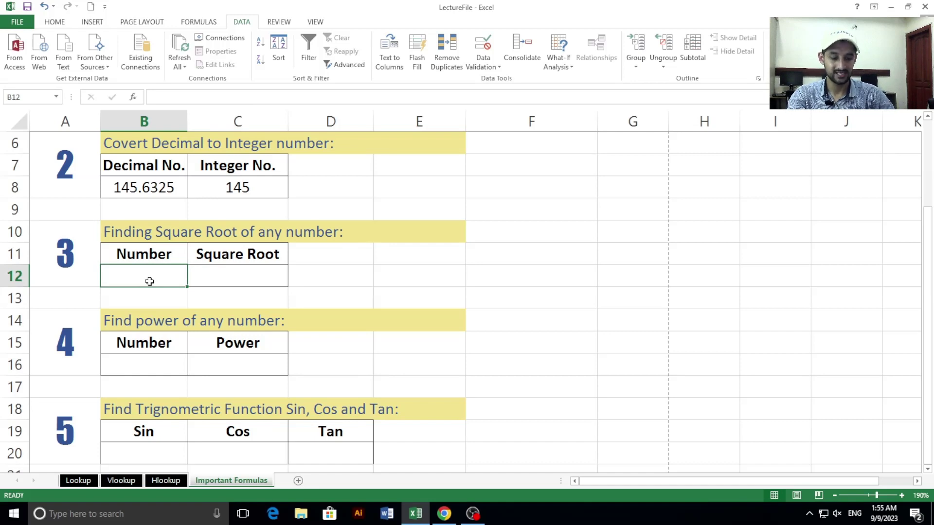
{"action": "type", "text": "3"}
{"action": "key", "text": "BackSpace"}
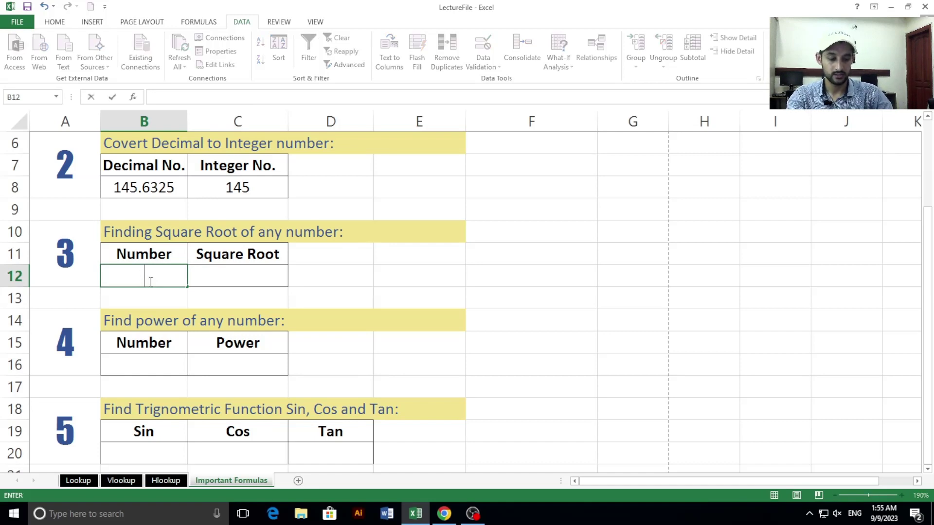
{"action": "type", "text": "6"}
{"action": "key", "text": "BackSpace"}
{"action": "type", "text": "25"}
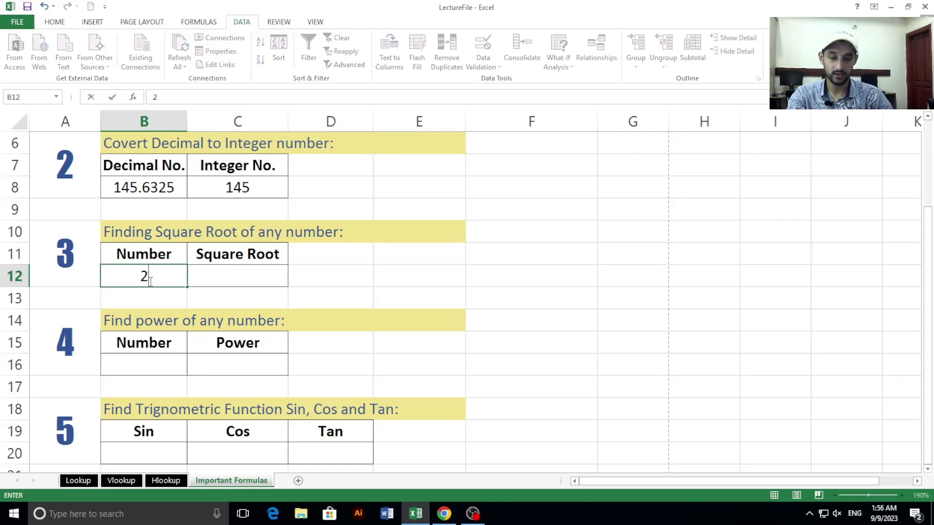
{"action": "key", "text": "Return"}
Step: Enter the formula =SQRT(B12) in C12 to find the number's square root
{"action": "left_click", "coordinate": [243, 282]}
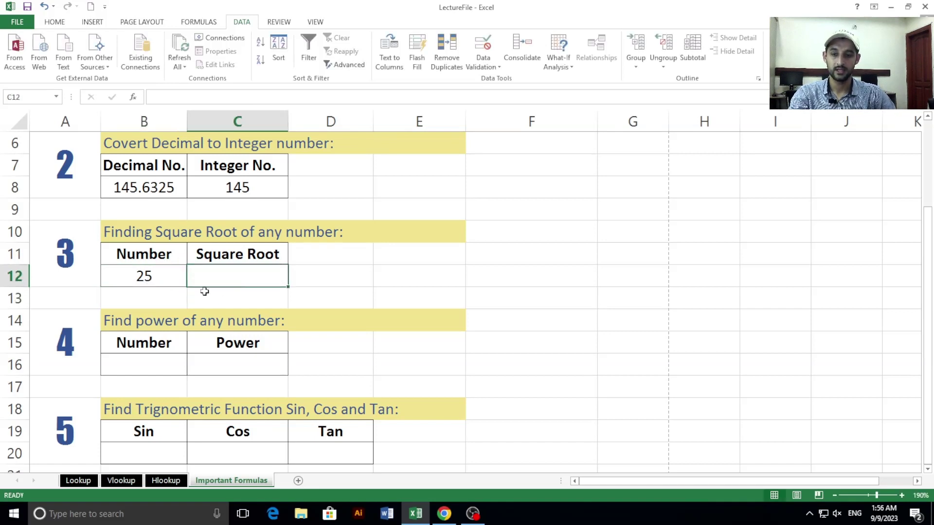
{"action": "left_click", "coordinate": [152, 271]}
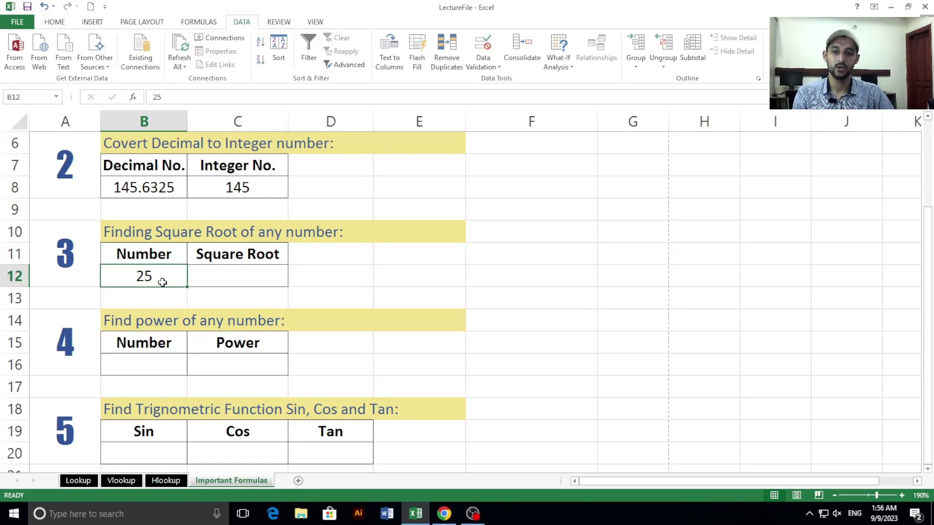
{"action": "left_click", "coordinate": [203, 280]}
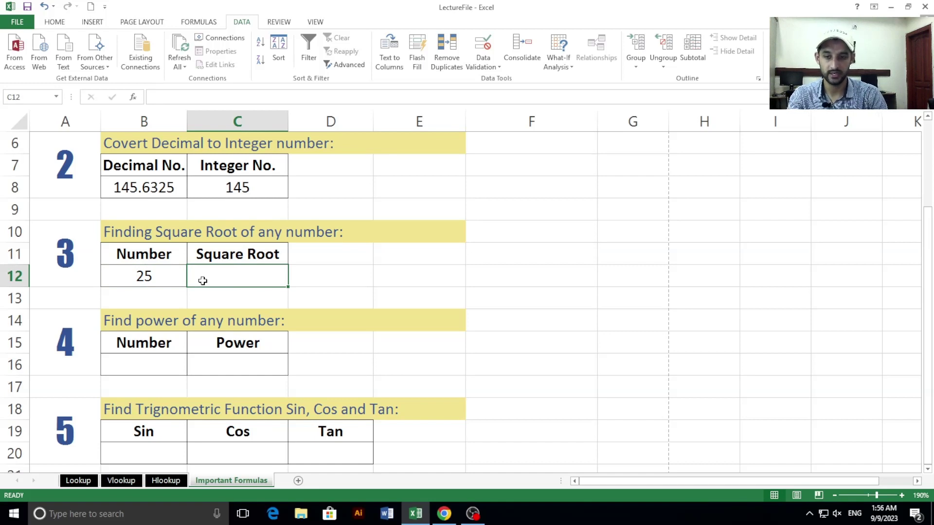
{"action": "type", "text": "=sq"}
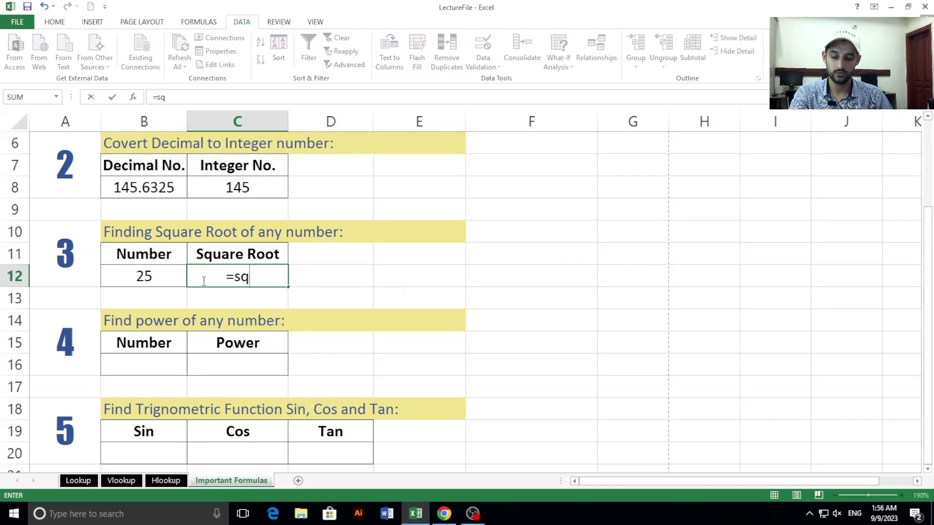
{"action": "type", "text": "rt"}
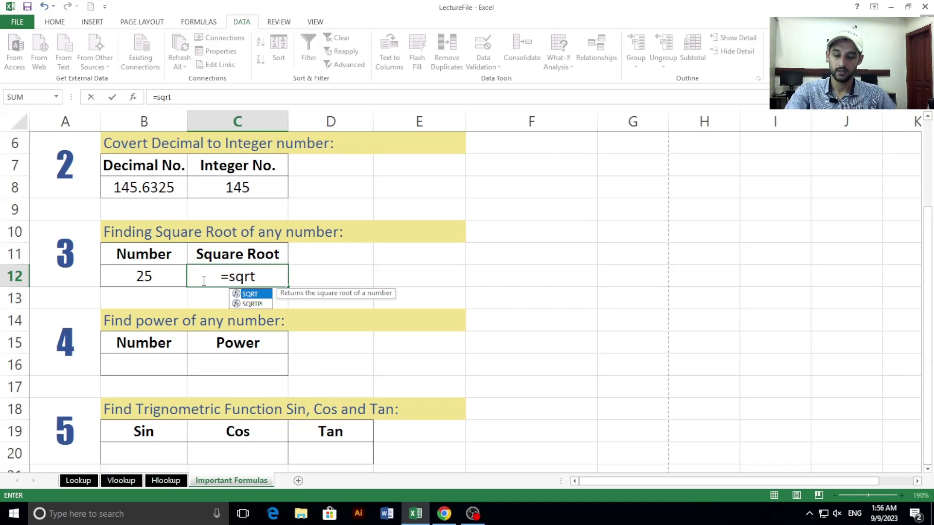
{"action": "key", "text": "Tab"}
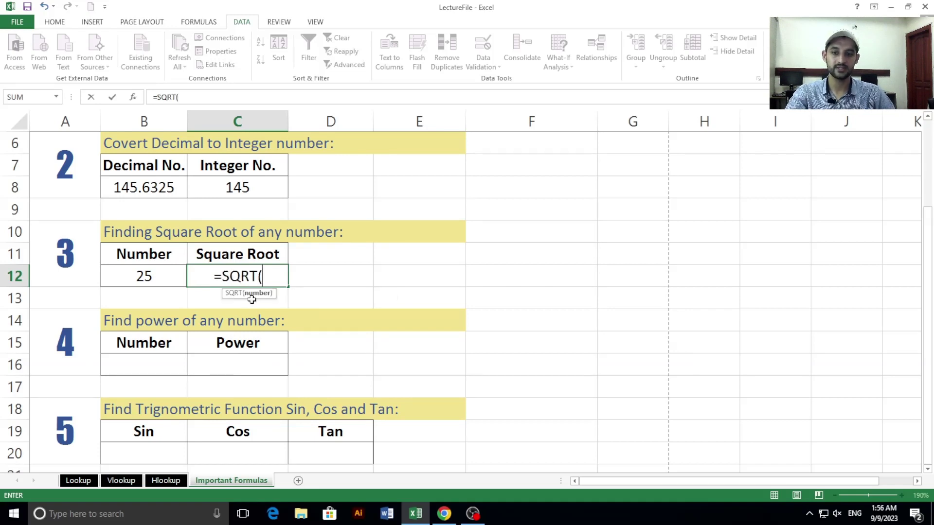
{"action": "left_click", "coordinate": [133, 273]}
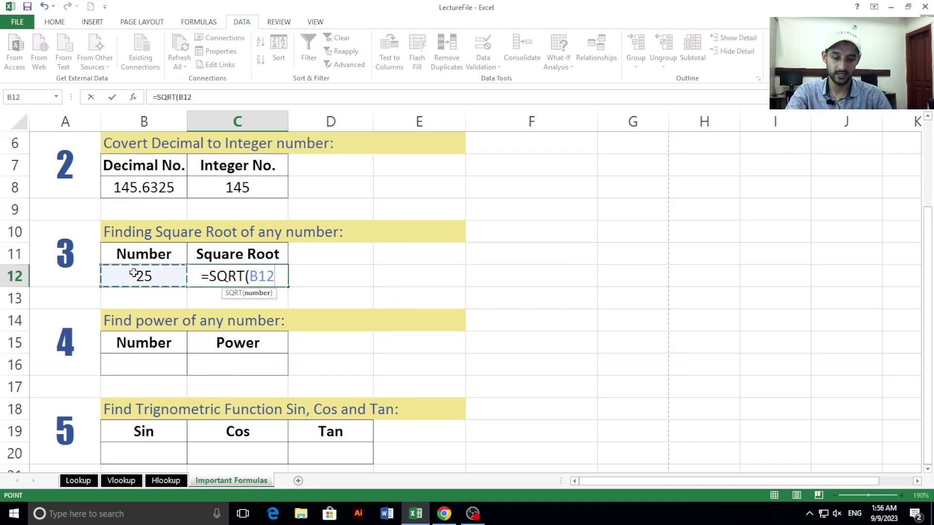
{"action": "key", "text": "Return"}
Step: Test the square root formula by setting the number in B12 to 16 and to 100
{"action": "left_click", "coordinate": [262, 284]}
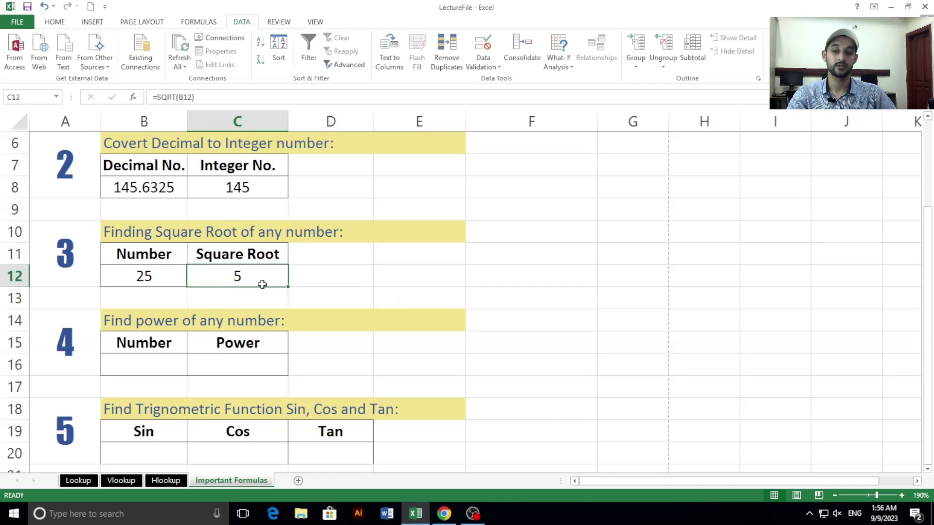
{"action": "left_click", "coordinate": [151, 274]}
{"action": "type", "text": "16"}
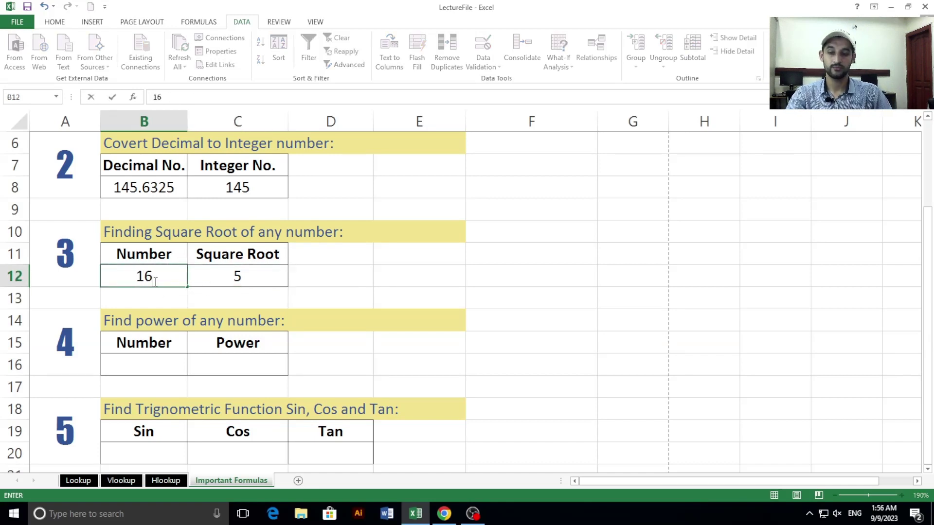
{"action": "key", "text": "Return"}
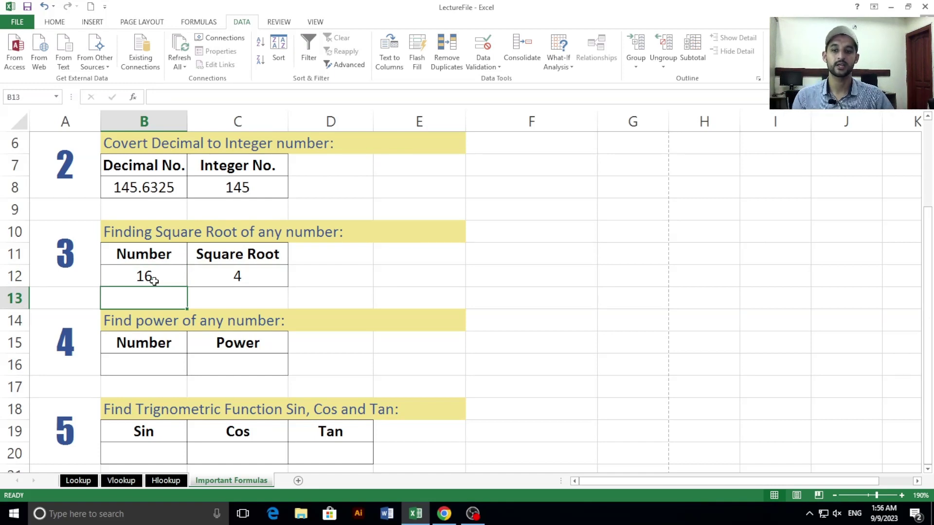
{"action": "left_click", "coordinate": [154, 280]}
{"action": "type", "text": "100"}
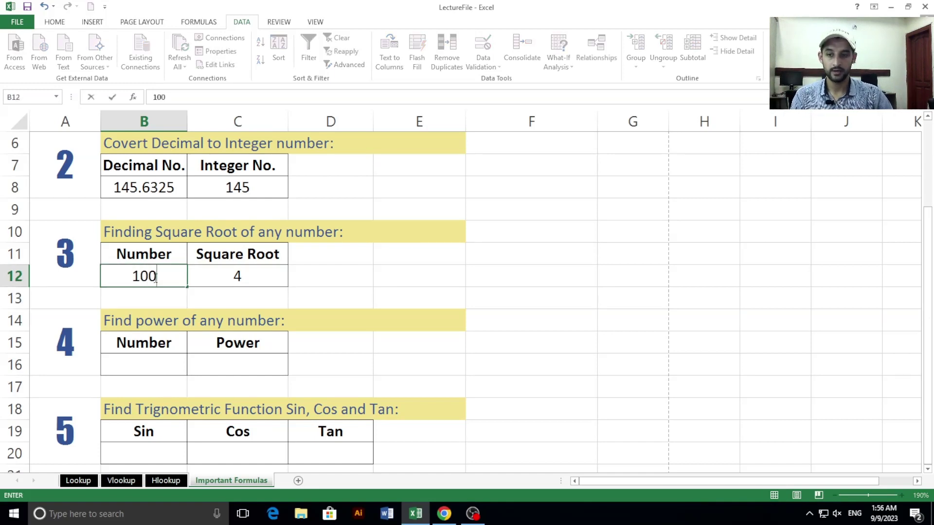
{"action": "key", "text": "Return"}
Step: Set the number in B12 of the square root exercise to 144
{"action": "left_click", "coordinate": [154, 277]}
{"action": "type", "text": "144"}
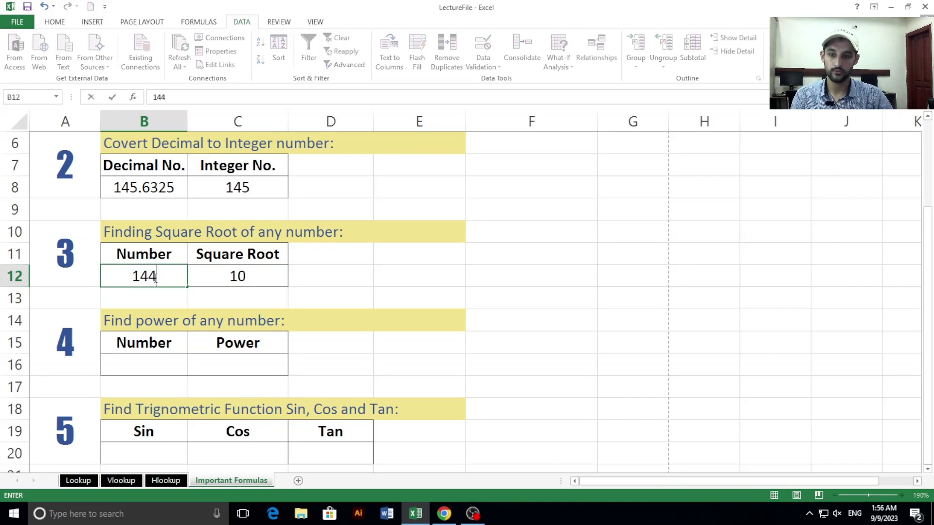
{"action": "key", "text": "Return"}
{"action": "left_click", "coordinate": [154, 278]}
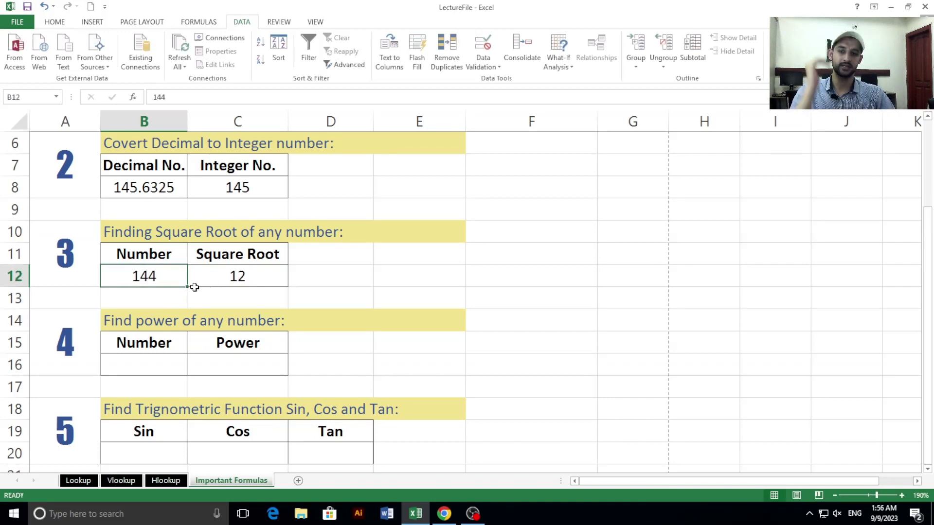
{"action": "scroll", "coordinate": [194, 288], "scroll_direction": "down", "scroll_amount": 1}
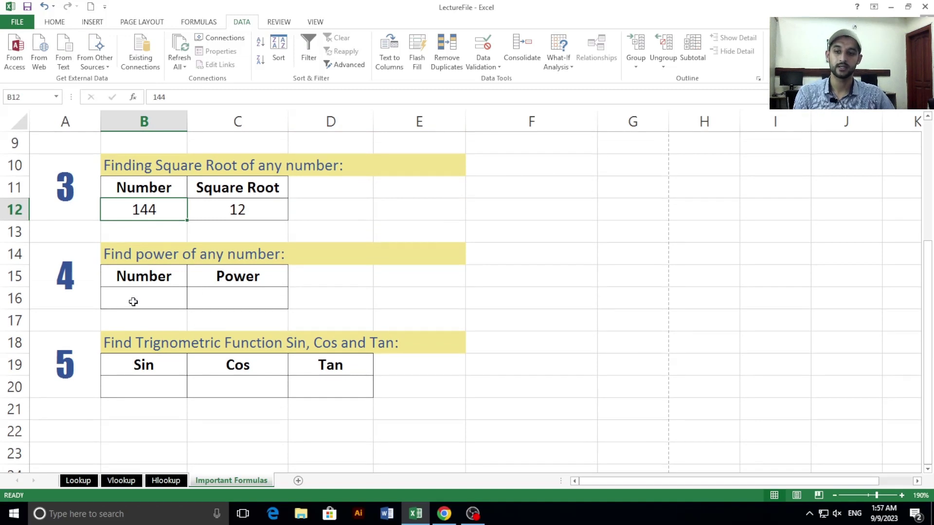
{"action": "left_click", "coordinate": [144, 261]}
{"action": "left_click", "coordinate": [146, 293]}
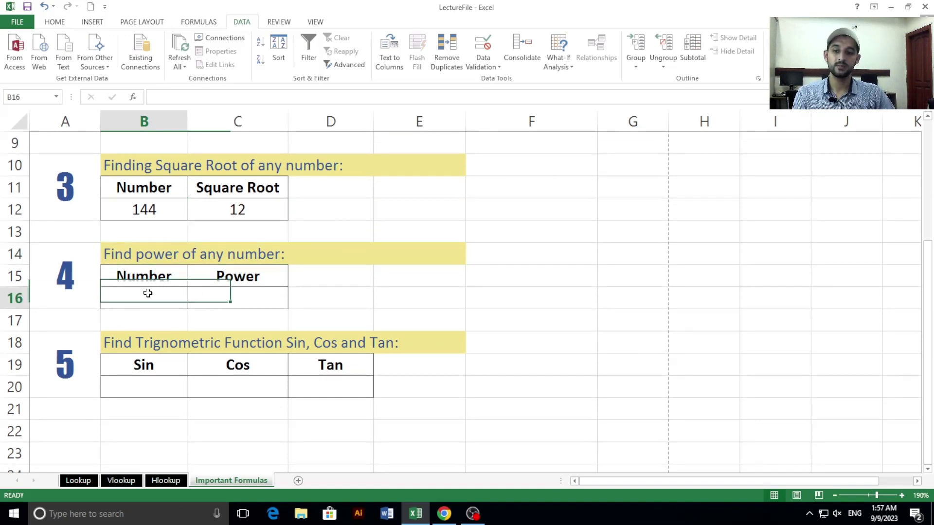
{"action": "left_click", "coordinate": [217, 292]}
{"action": "left_click", "coordinate": [169, 300]}
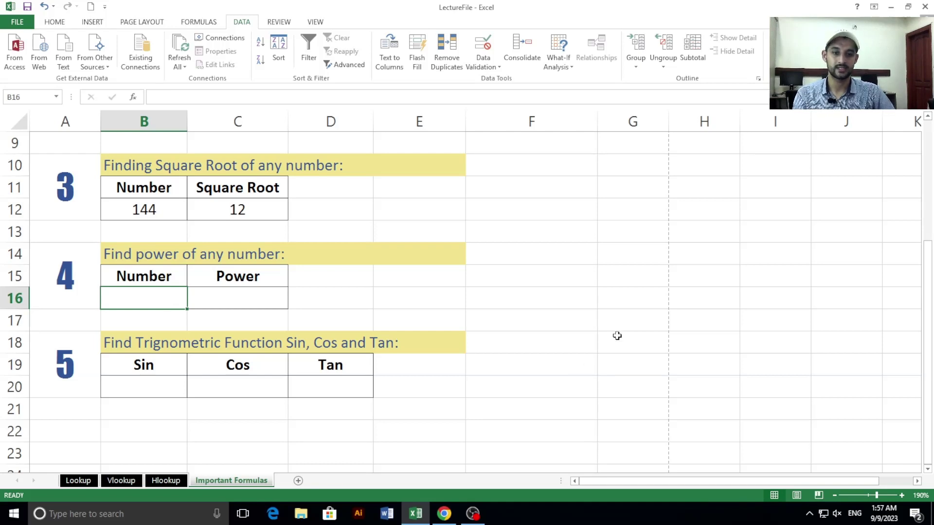
Step: Write the repeated multiplication 2x2x2x2x2 in F14 beside the power exercise
{"action": "left_click", "coordinate": [558, 259]}
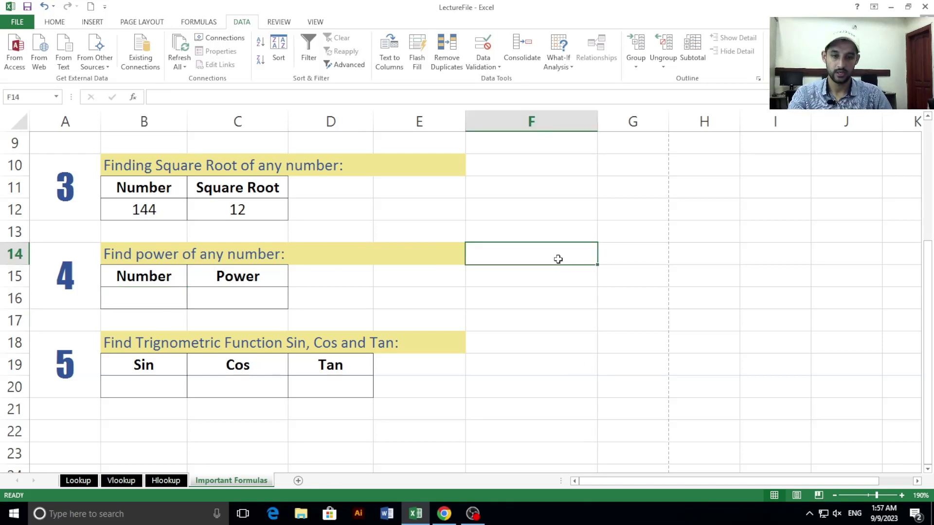
{"action": "type", "text": "2x2x2x2x"}
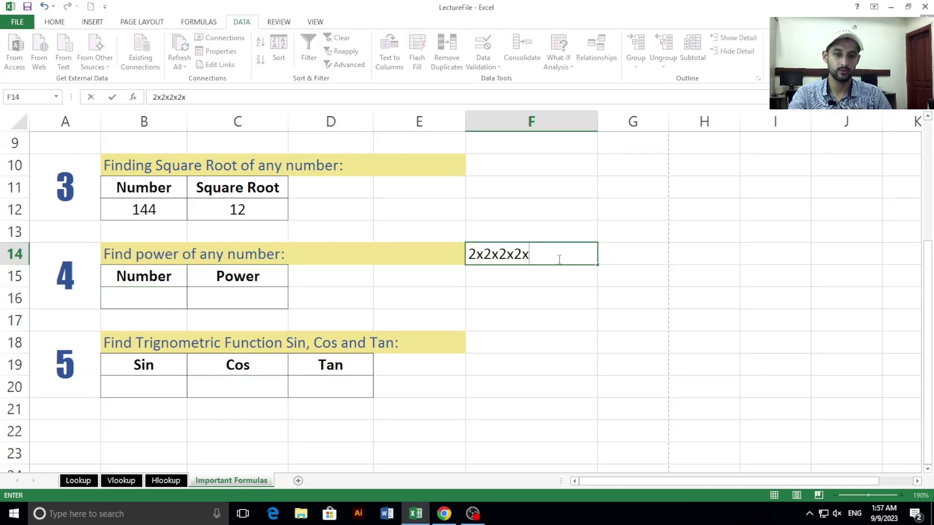
{"action": "type", "text": "2"}
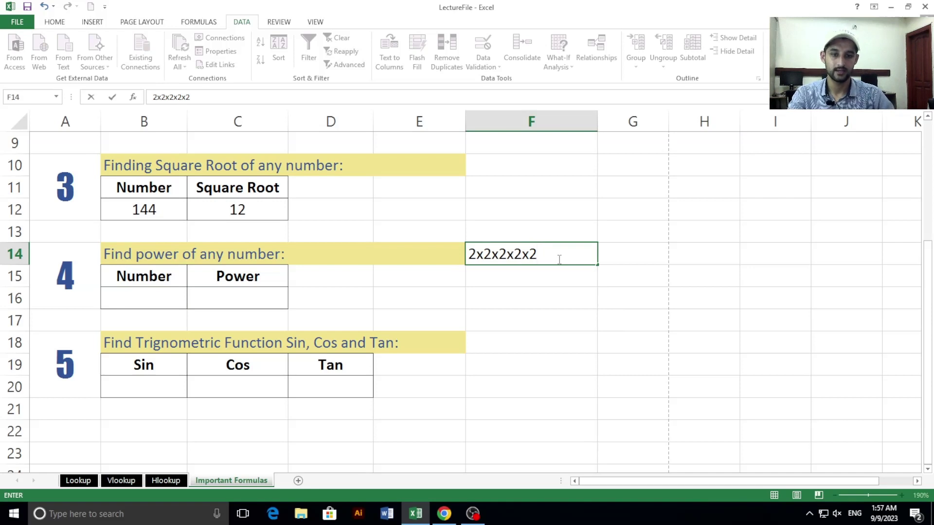
Step: Reduce the multiplication in F14 product by product through 4, 8 and 16 to the final value 32
{"action": "left_click_drag", "start_coordinate": [468, 257], "coordinate": [491, 258]}
{"action": "type", "text": "4"}
{"action": "left_click", "coordinate": [473, 254]}
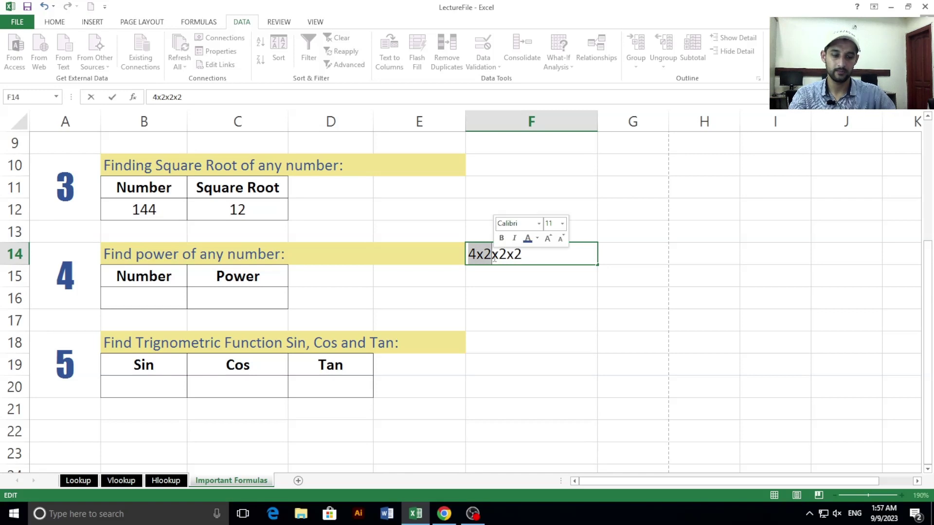
{"action": "type", "text": "8"}
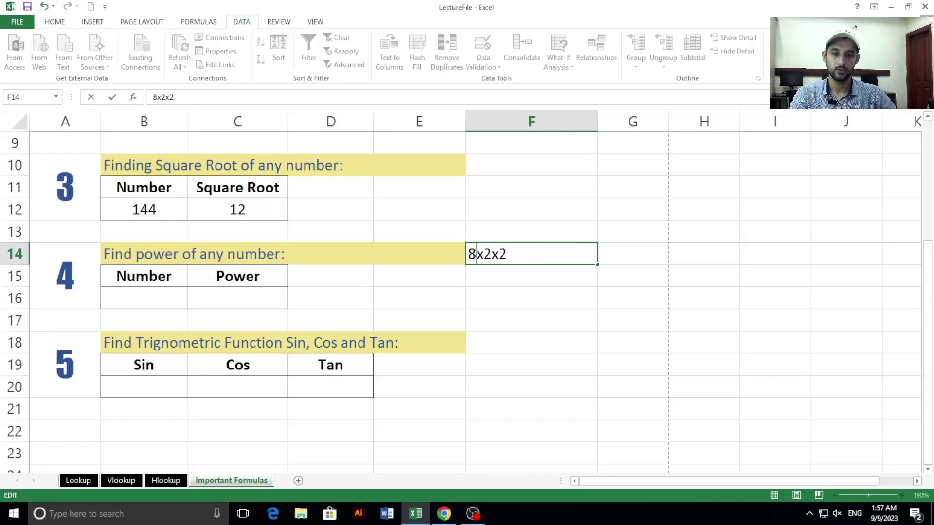
{"action": "left_click_drag", "start_coordinate": [470, 254], "coordinate": [492, 255]}
{"action": "type", "text": "1"}
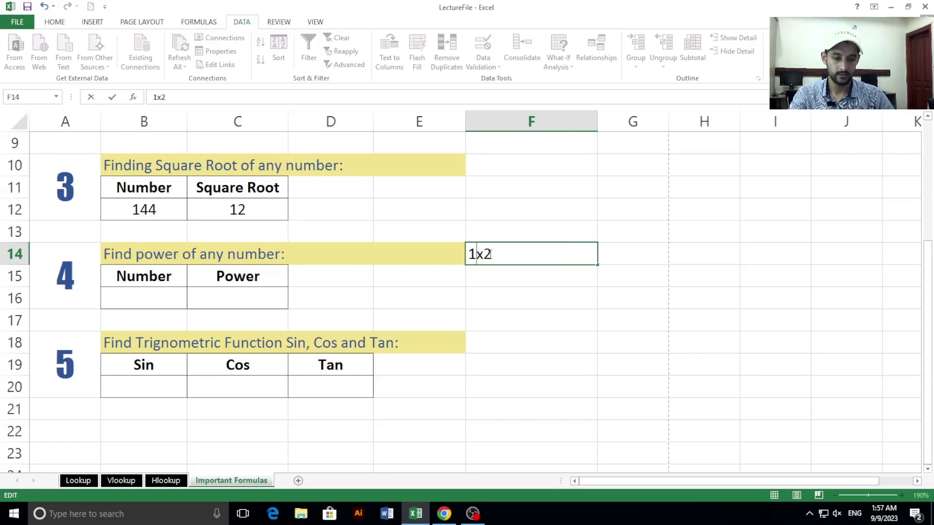
{"action": "type", "text": "6"}
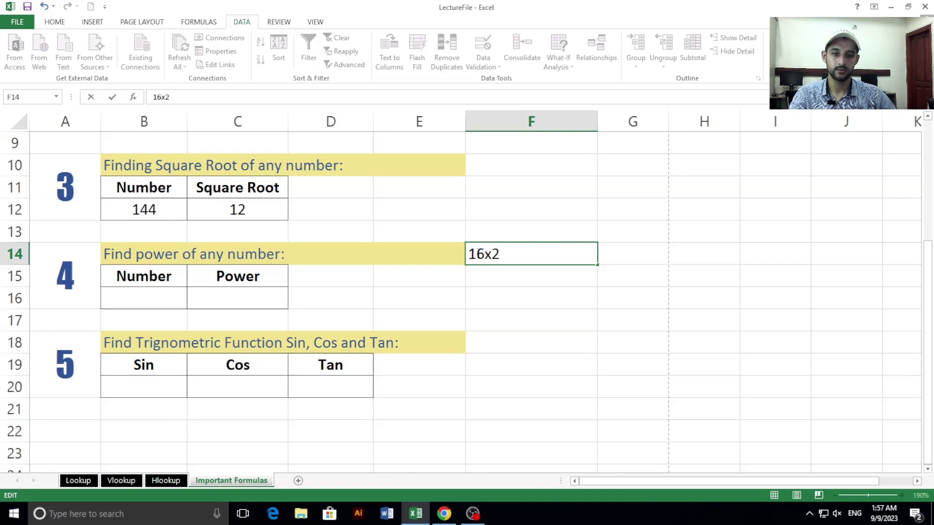
{"action": "left_click_drag", "start_coordinate": [468, 254], "coordinate": [501, 253]}
{"action": "type", "text": "32"}
{"action": "key", "text": "Return"}
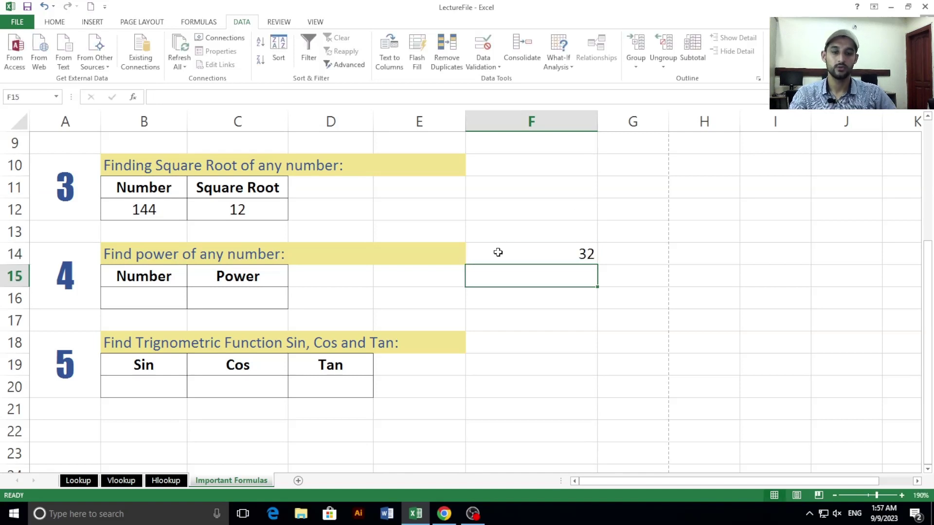
Step: Enter the text 2x2x2x2x2 in F13, directly above the worked-out product
{"action": "left_click", "coordinate": [525, 254]}
{"action": "left_click", "coordinate": [516, 228]}
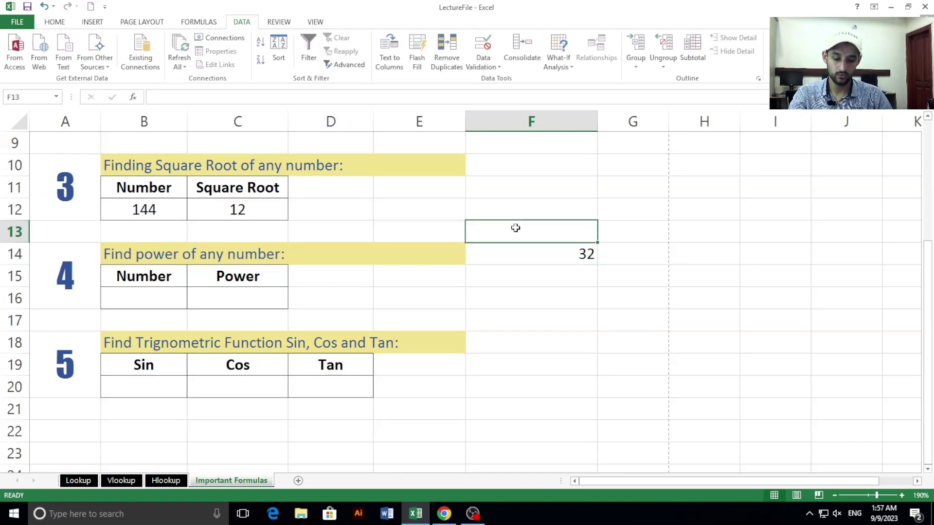
{"action": "type", "text": "2x2x2x2x2"}
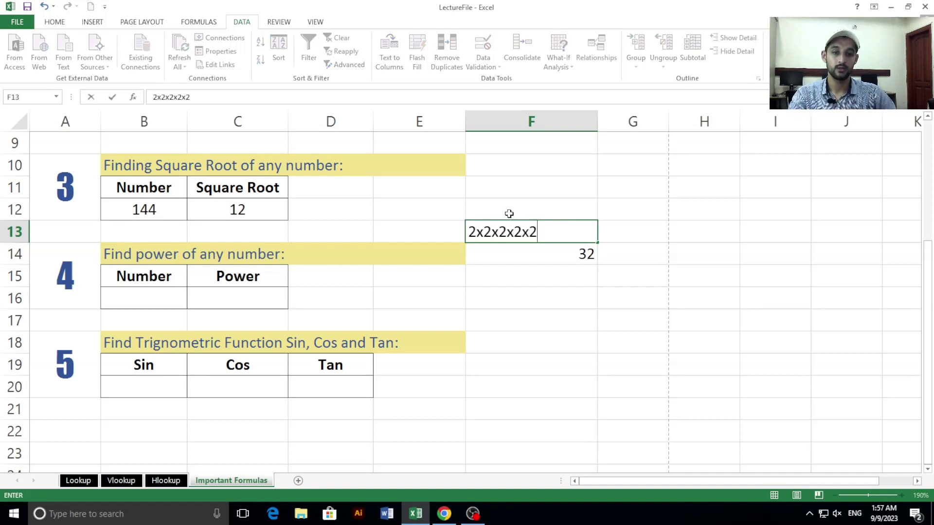
{"action": "left_click", "coordinate": [507, 212]}
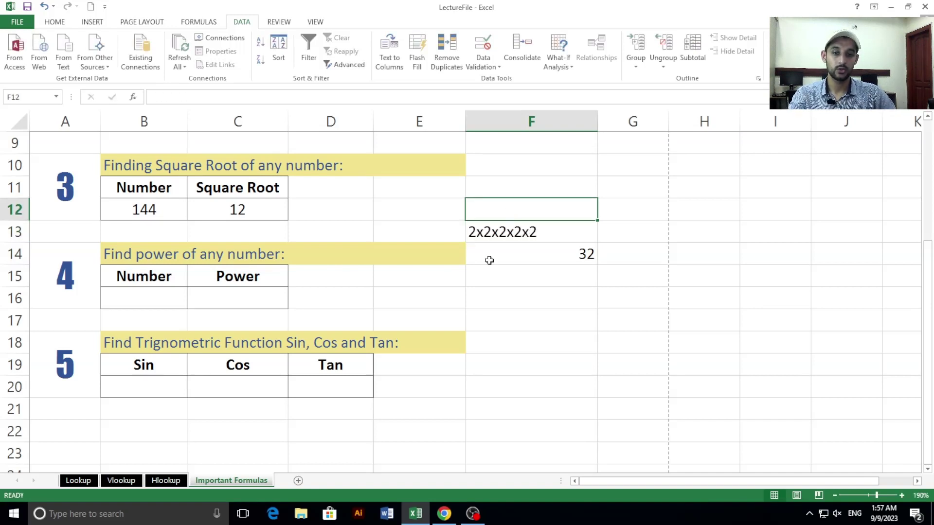
{"action": "left_click", "coordinate": [472, 232]}
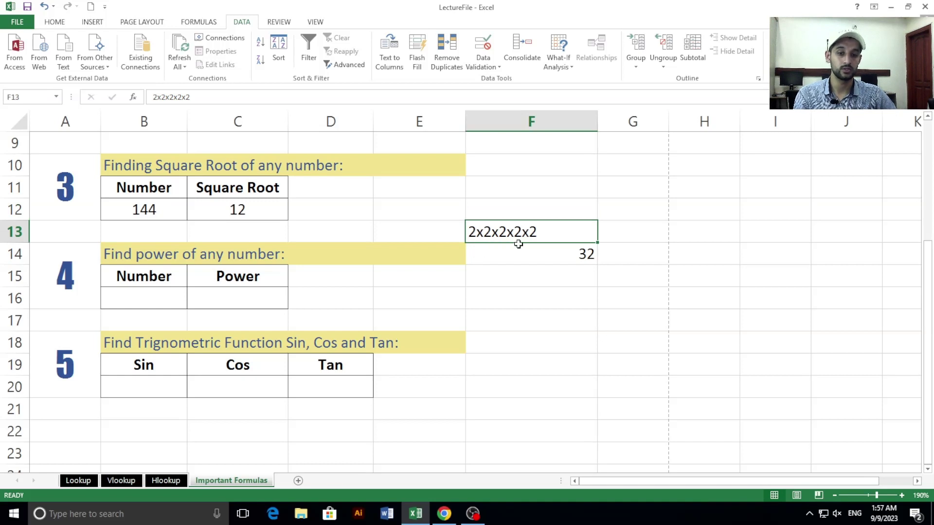
Step: Enter 2 as the number in B16 of the power exercise and the formula =POWER(B16,5) in C16
{"action": "left_click", "coordinate": [149, 299]}
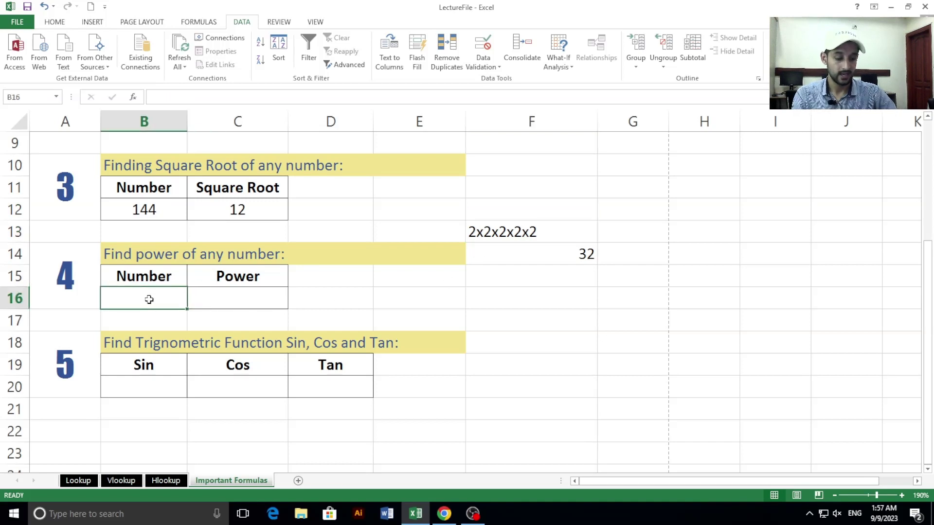
{"action": "type", "text": "2"}
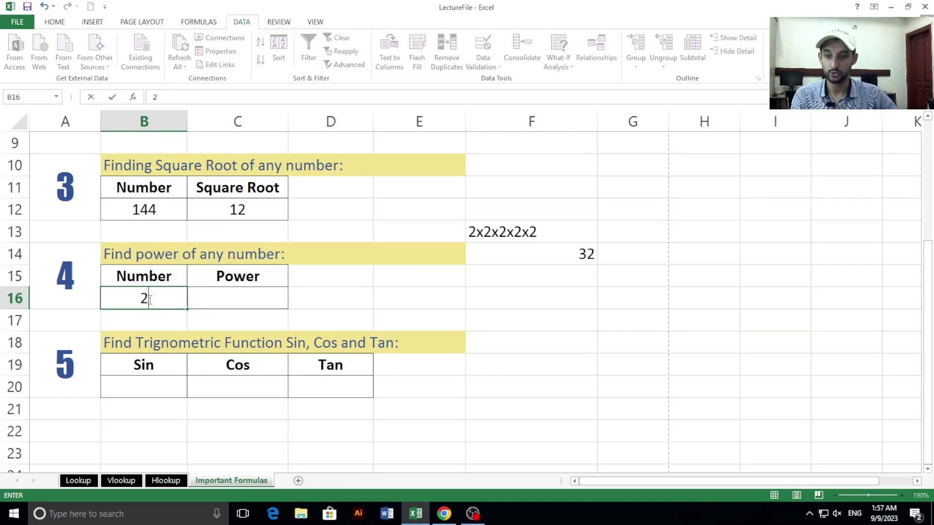
{"action": "left_click", "coordinate": [207, 304]}
{"action": "type", "text": "="}
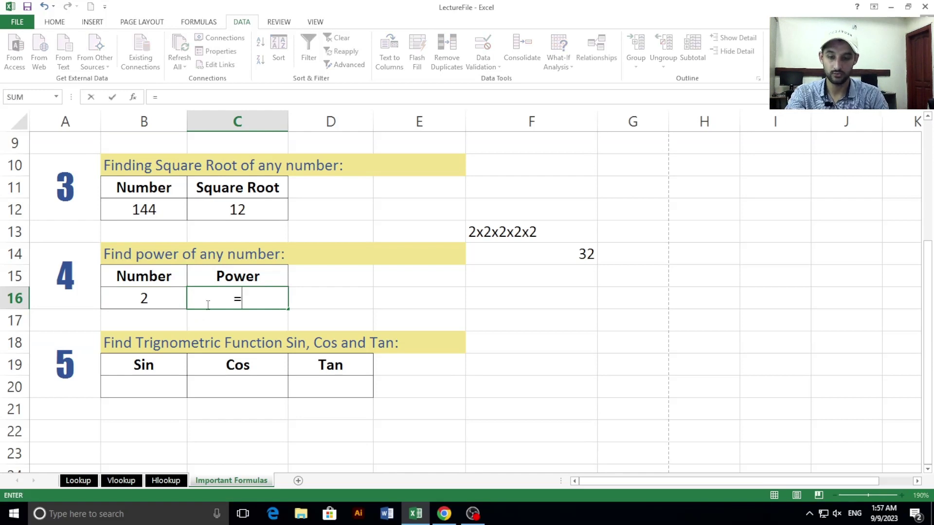
{"action": "type", "text": "power"}
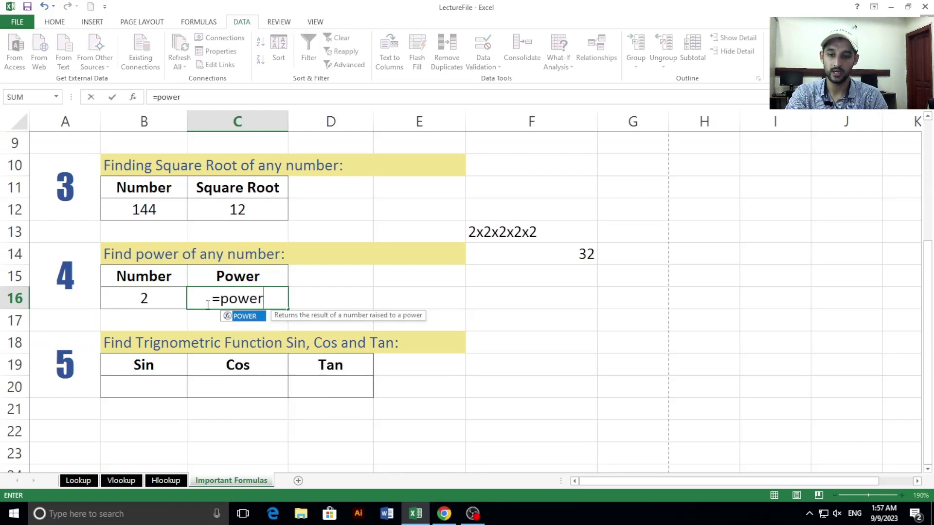
{"action": "key", "text": "Tab"}
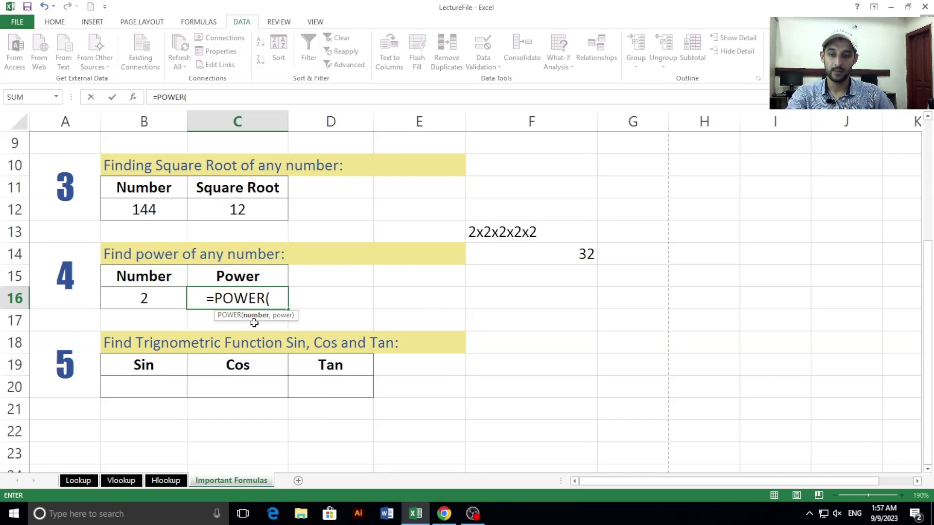
{"action": "left_click", "coordinate": [134, 299]}
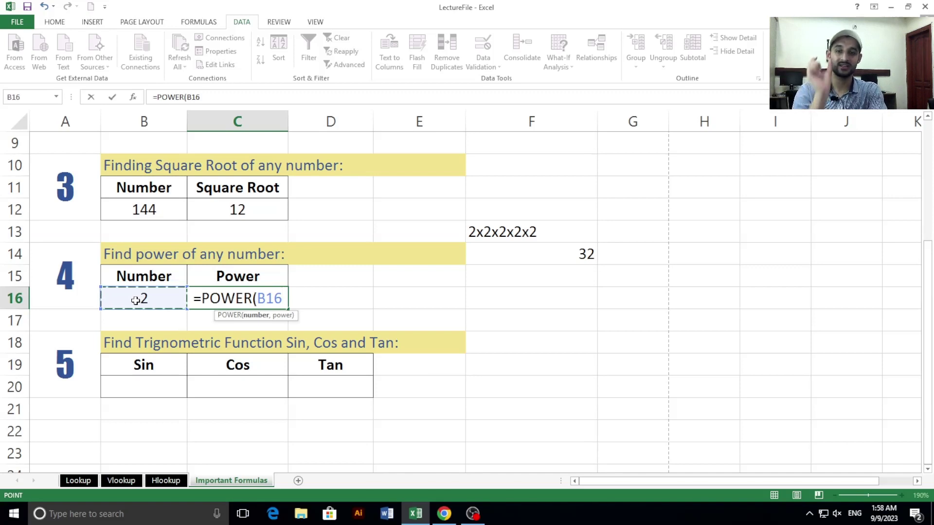
{"action": "type", "text": ","}
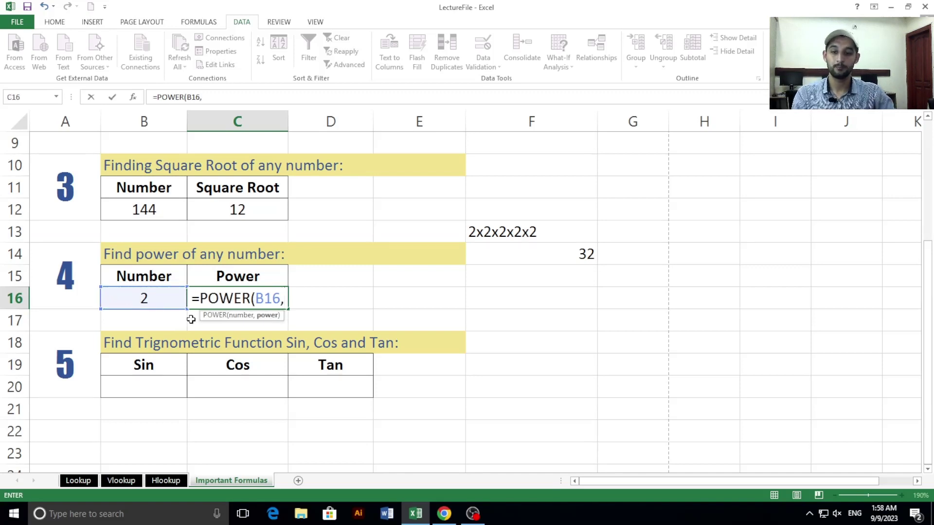
{"action": "type", "text": "5"}
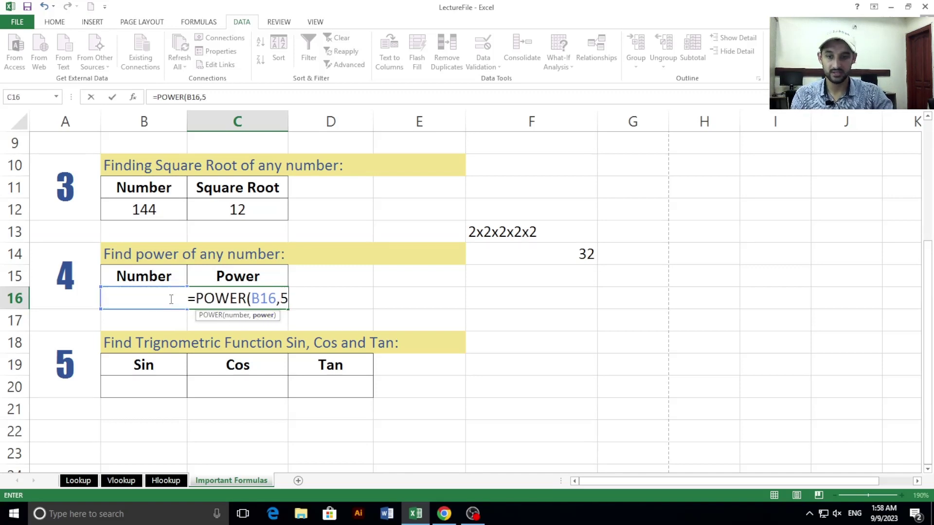
{"action": "key", "text": "Up"}
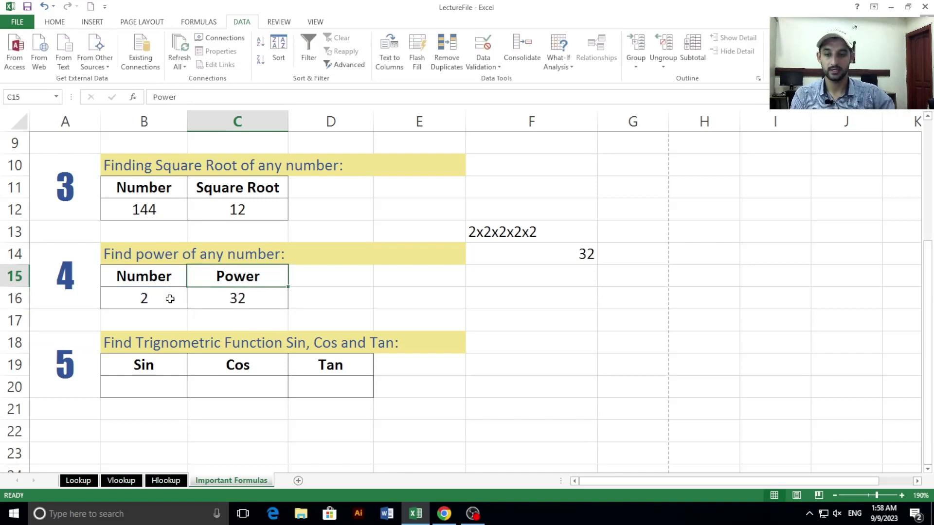
{"action": "left_click", "coordinate": [217, 306]}
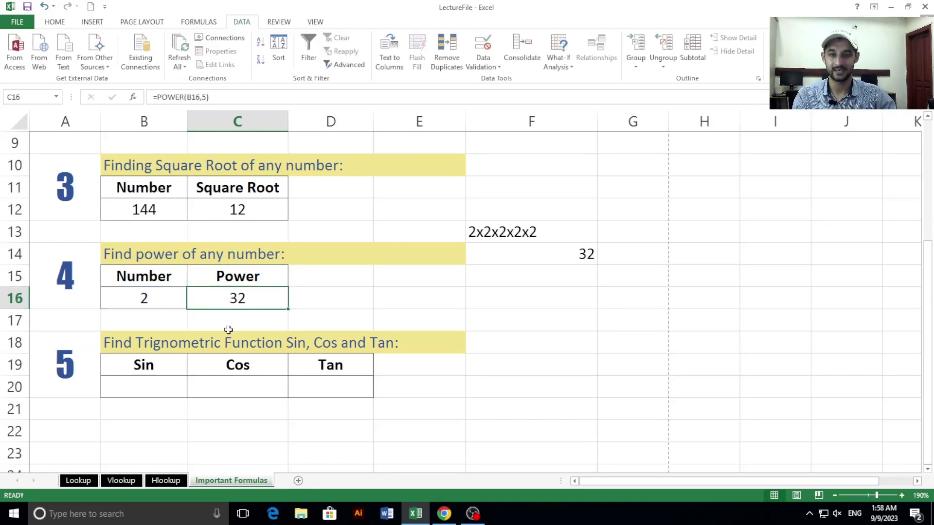
Step: Test the power formula by setting the number in B16 to 3 and re-evaluating the formula in C16
{"action": "left_click", "coordinate": [152, 305]}
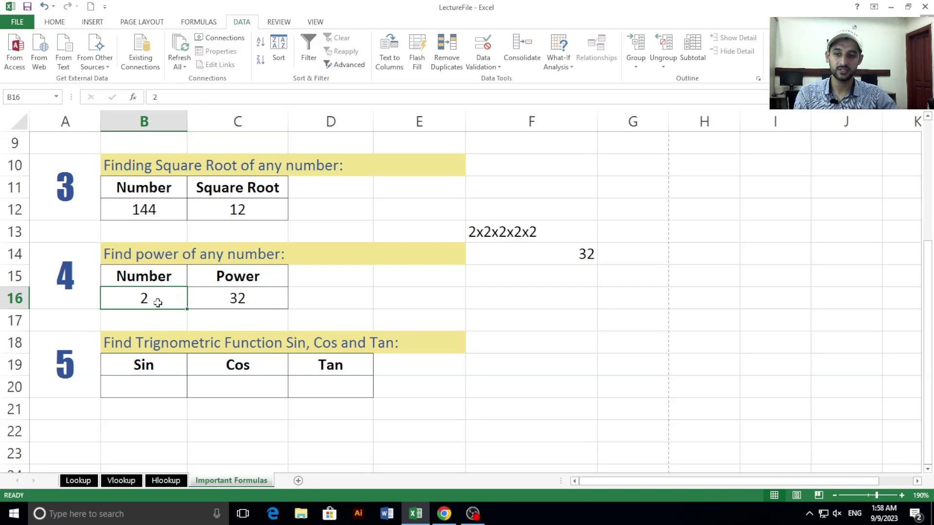
{"action": "type", "text": "3"}
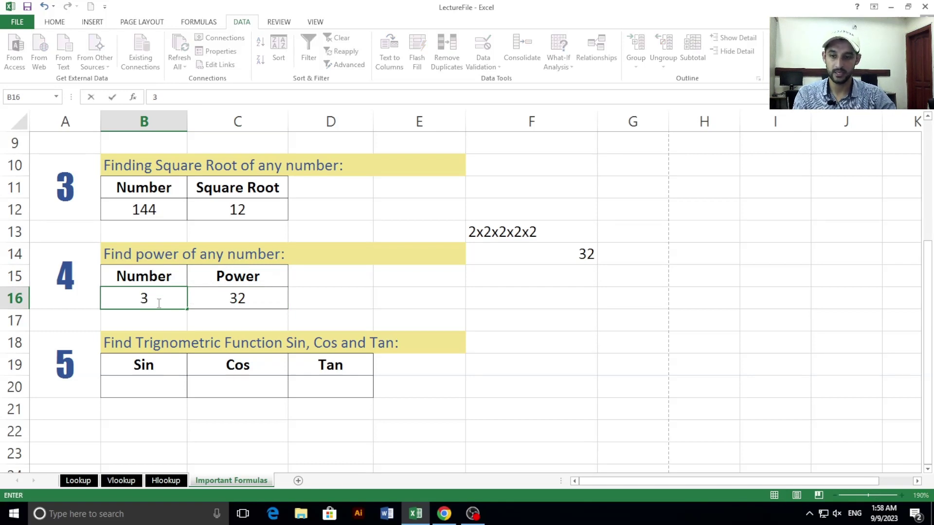
{"action": "left_click", "coordinate": [327, 320]}
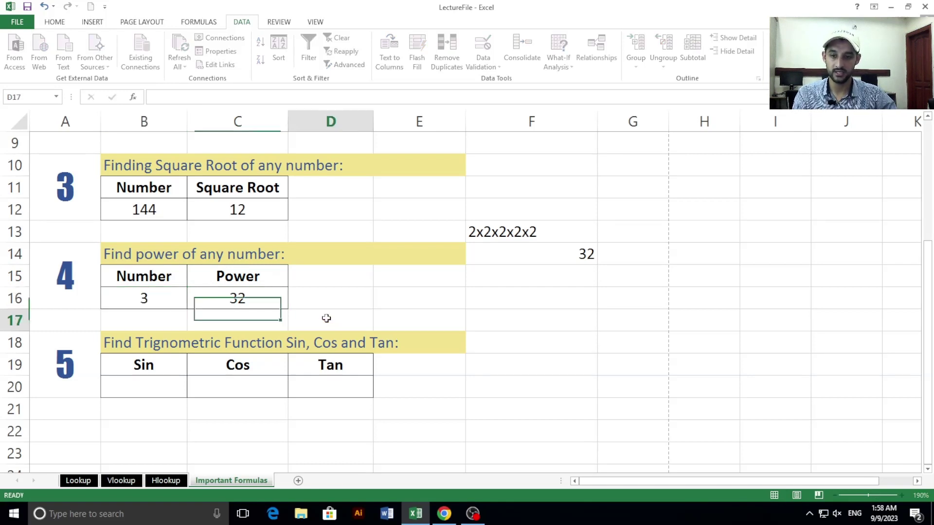
{"action": "left_click", "coordinate": [259, 309]}
{"action": "double_click", "coordinate": [258, 299]}
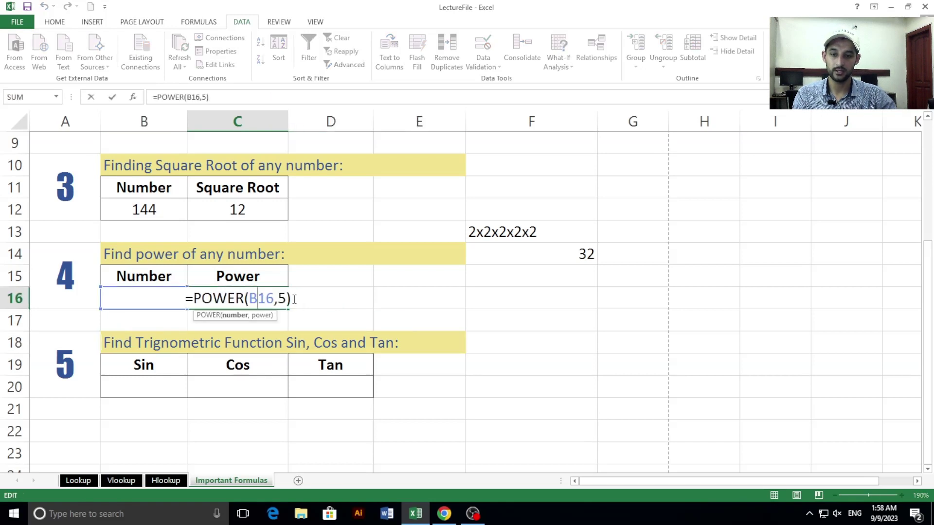
{"action": "key", "text": "Return"}
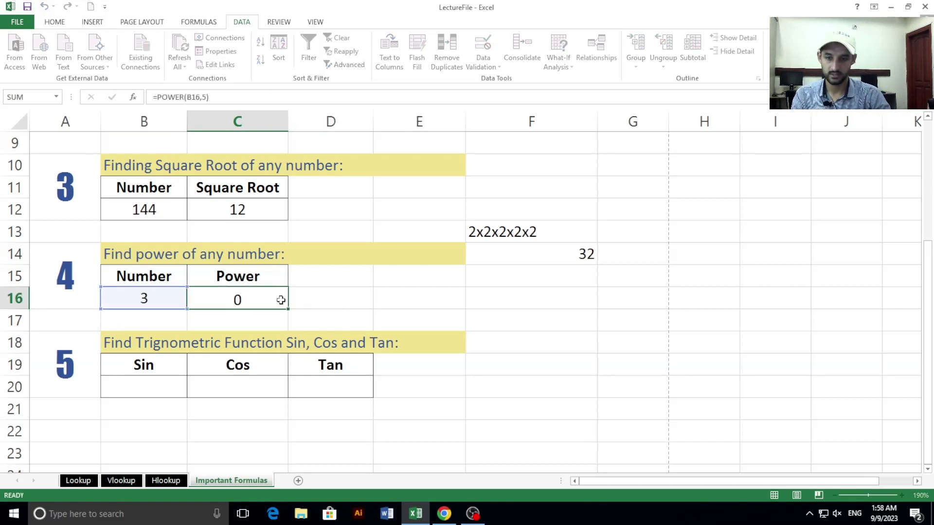
Step: Set the number in B16 of the power exercise to 1 and check the formula in C16
{"action": "left_click", "coordinate": [146, 299]}
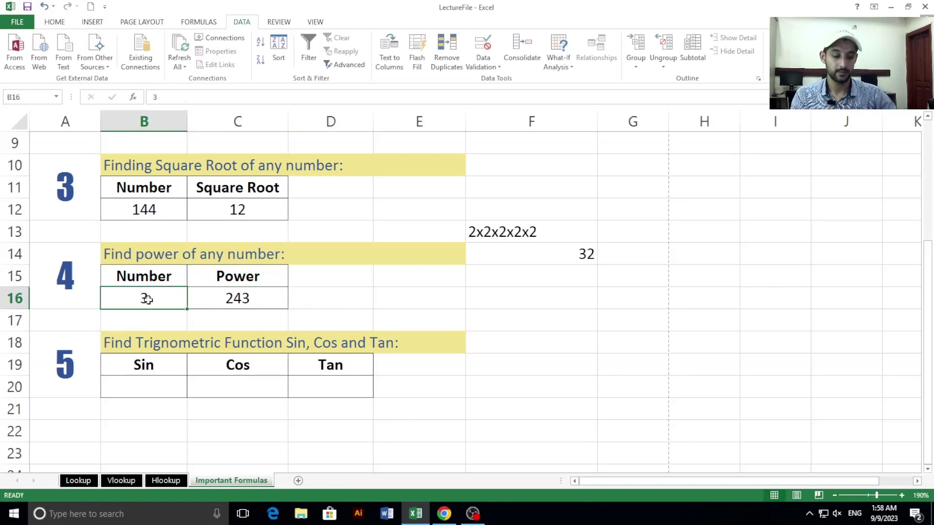
{"action": "type", "text": "1"}
{"action": "key", "text": "Return"}
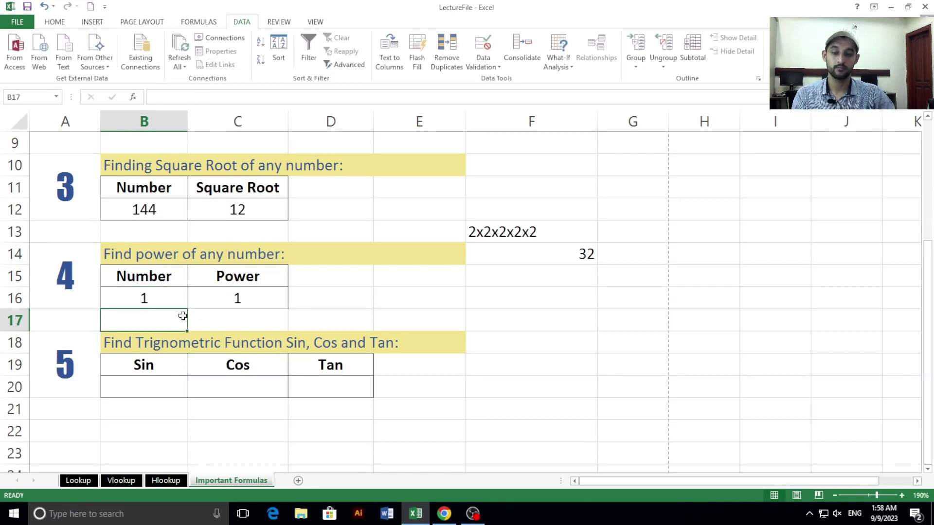
{"action": "left_click", "coordinate": [202, 298]}
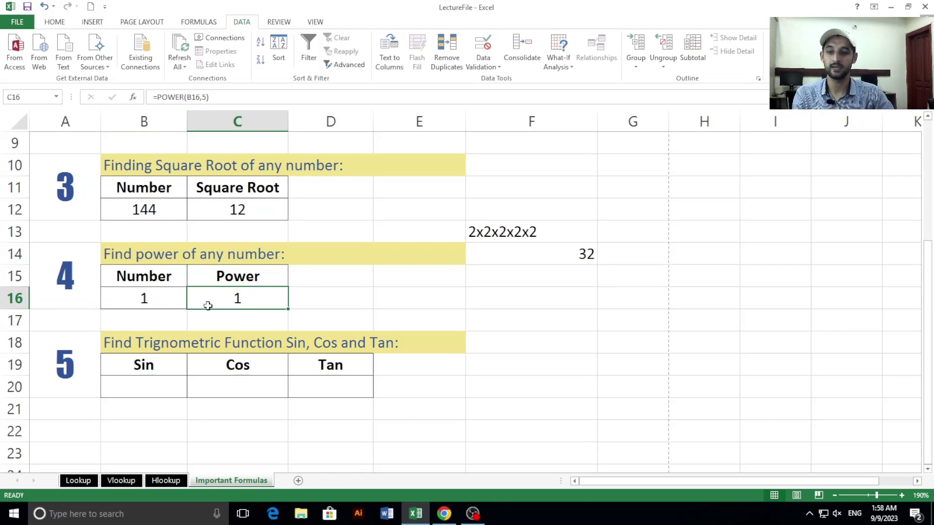
{"action": "scroll", "coordinate": [208, 305], "scroll_direction": "down", "scroll_amount": 2}
{"action": "left_click", "coordinate": [169, 259]}
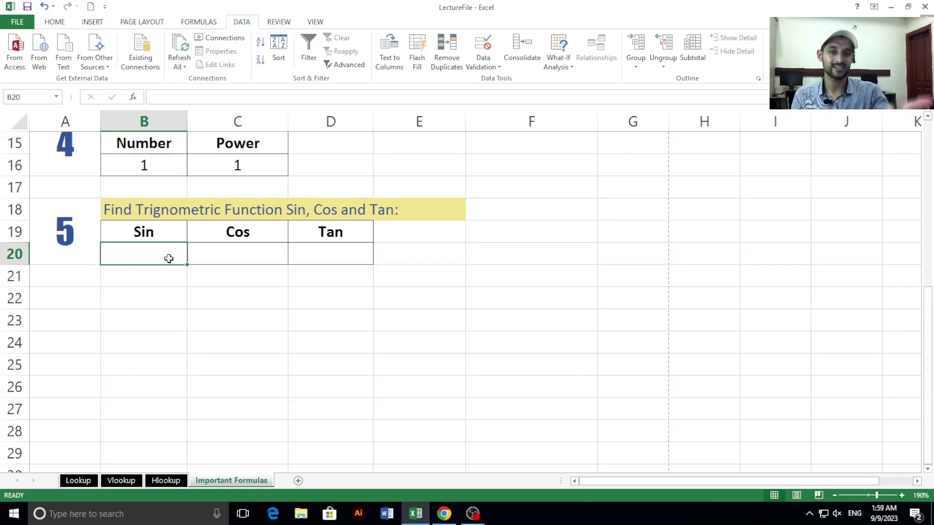
{"action": "type", "text": "="}
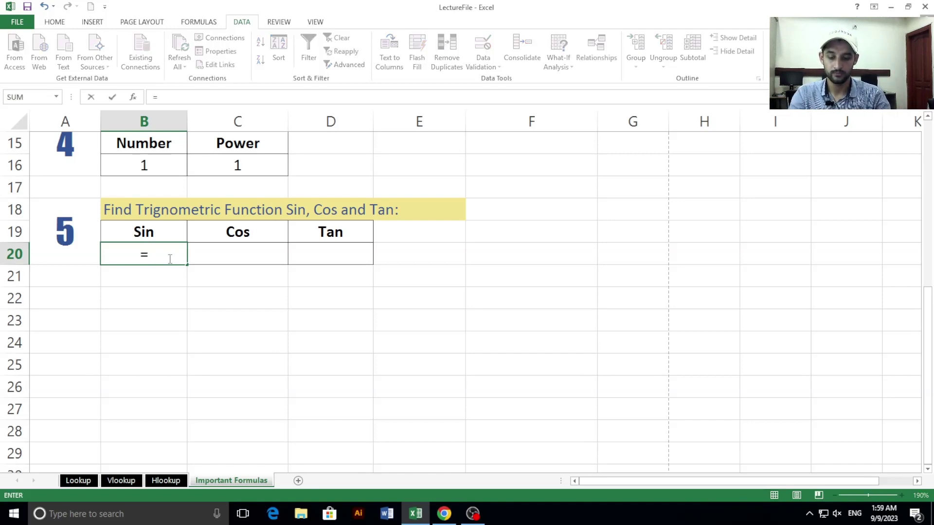
{"action": "key", "text": "BackSpace"}
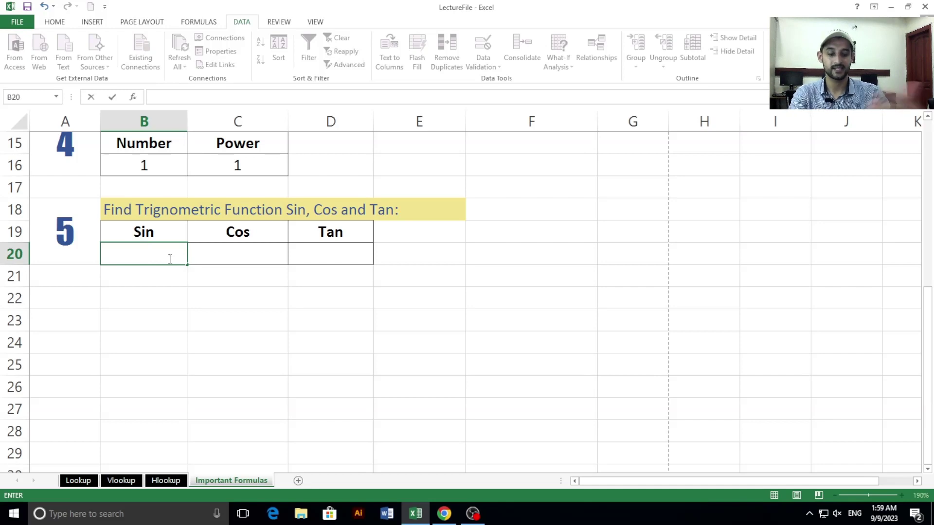
Step: Enter the formula =SIN(60) in B20 under Sin in the trigonometric exercise and re-evaluate it
{"action": "key", "text": "Return"}
{"action": "left_click", "coordinate": [168, 258]}
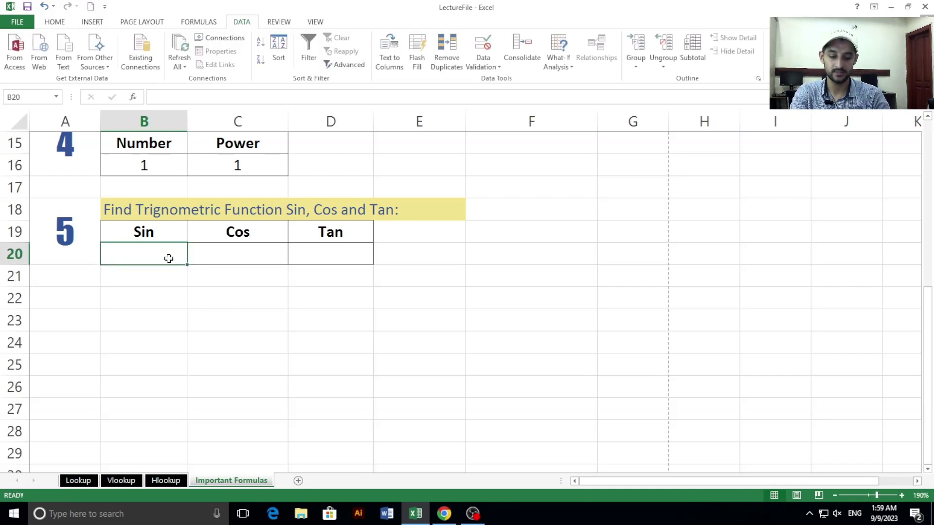
{"action": "type", "text": "=sin"}
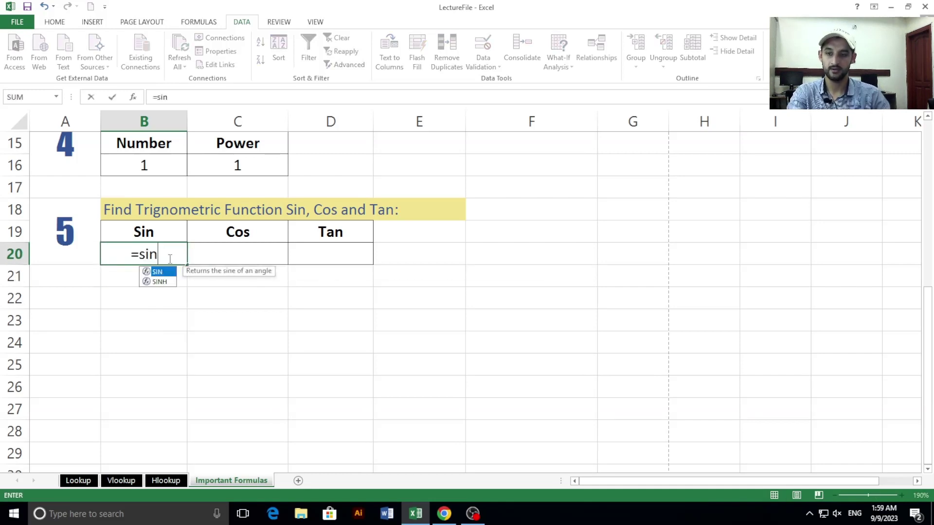
{"action": "key", "text": "Tab"}
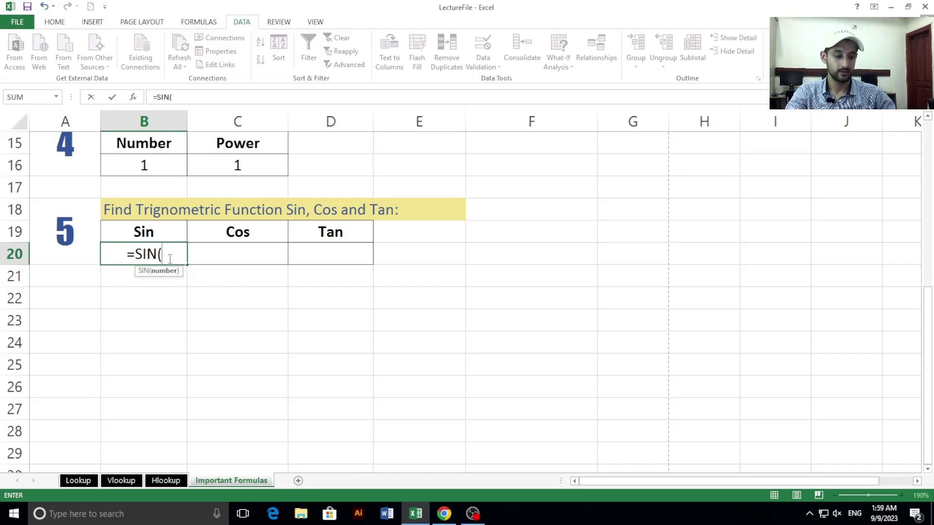
{"action": "type", "text": "60"}
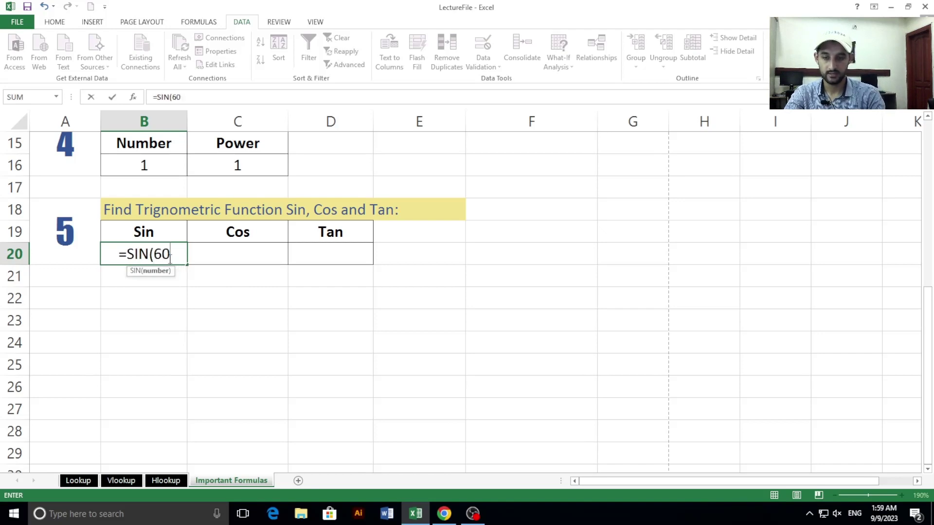
{"action": "type", "text": ")"}
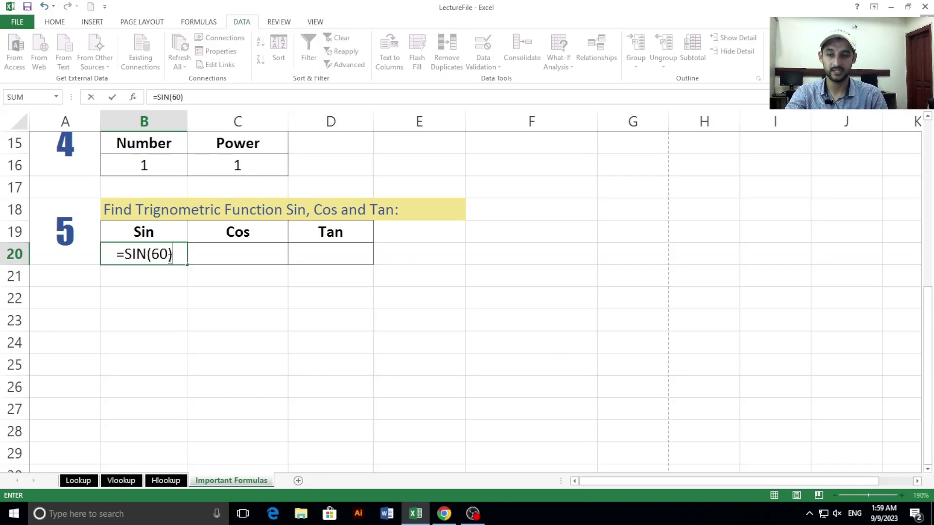
{"action": "key", "text": "Return"}
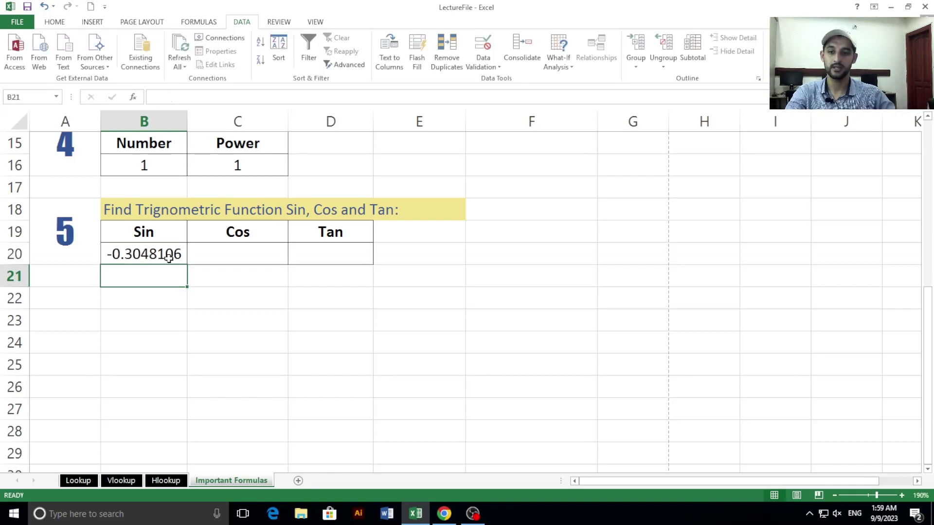
{"action": "double_click", "coordinate": [168, 258]}
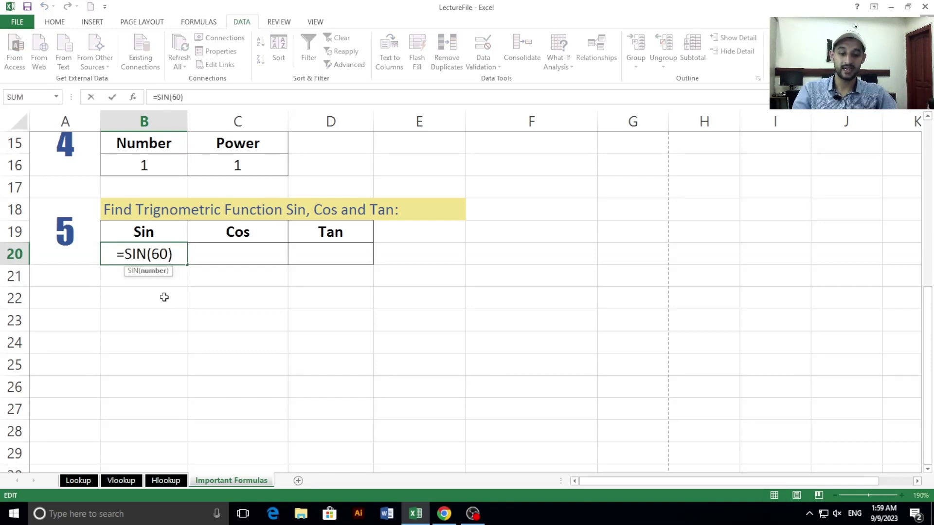
{"action": "key", "text": "Return"}
{"action": "left_click", "coordinate": [167, 262]}
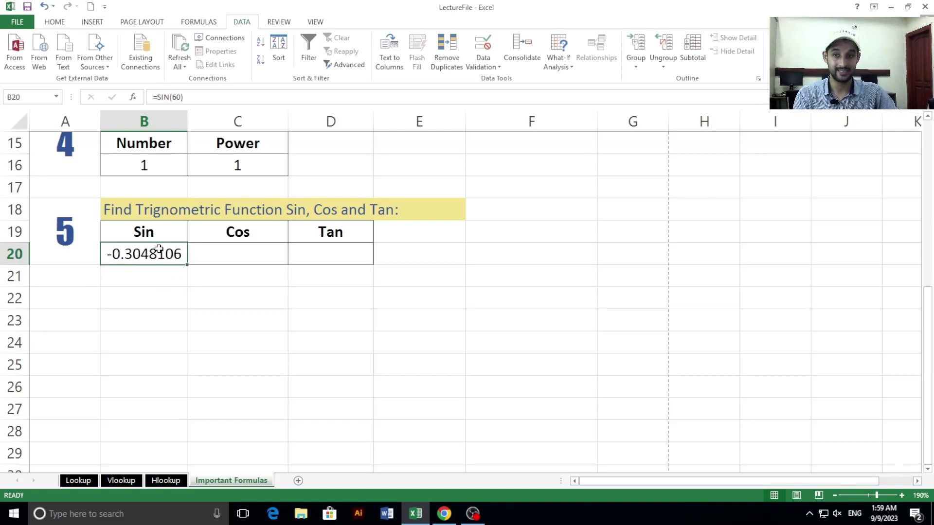
Step: Reduce the displayed decimals of the Sin result in B20 to zero
{"action": "left_click", "coordinate": [55, 22]}
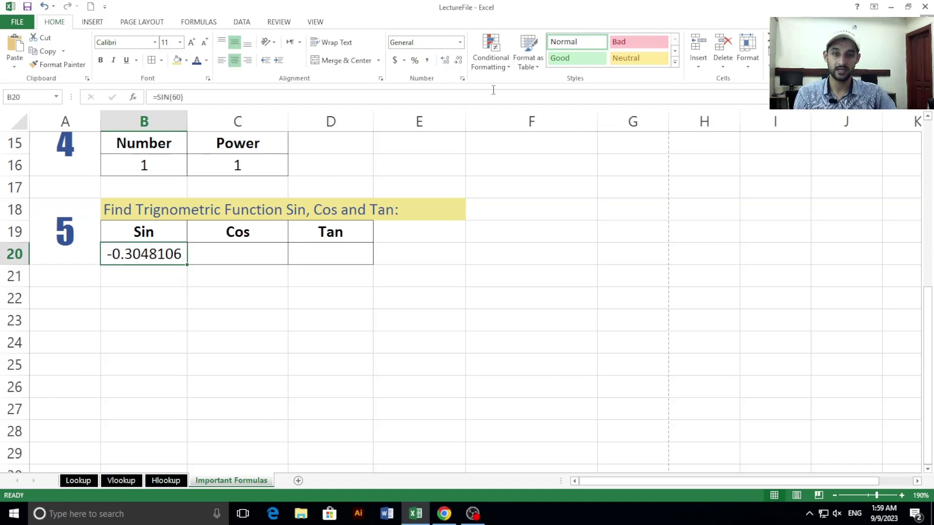
{"action": "left_click", "coordinate": [458, 62]}
{"action": "left_click", "coordinate": [459, 62]}
{"action": "left_click", "coordinate": [459, 62]}
{"action": "left_click", "coordinate": [459, 62]}
{"action": "left_click", "coordinate": [459, 61]}
{"action": "left_click", "coordinate": [459, 62]}
{"action": "left_click", "coordinate": [459, 62]}
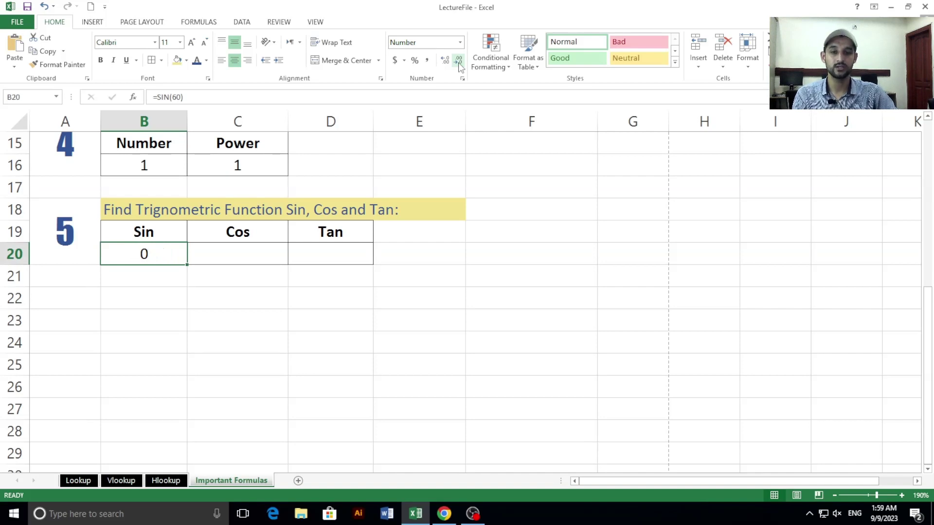
Step: Set the angle in the Sin formula in B20 to 90, making it =SIN(90)
{"action": "double_click", "coordinate": [161, 257]}
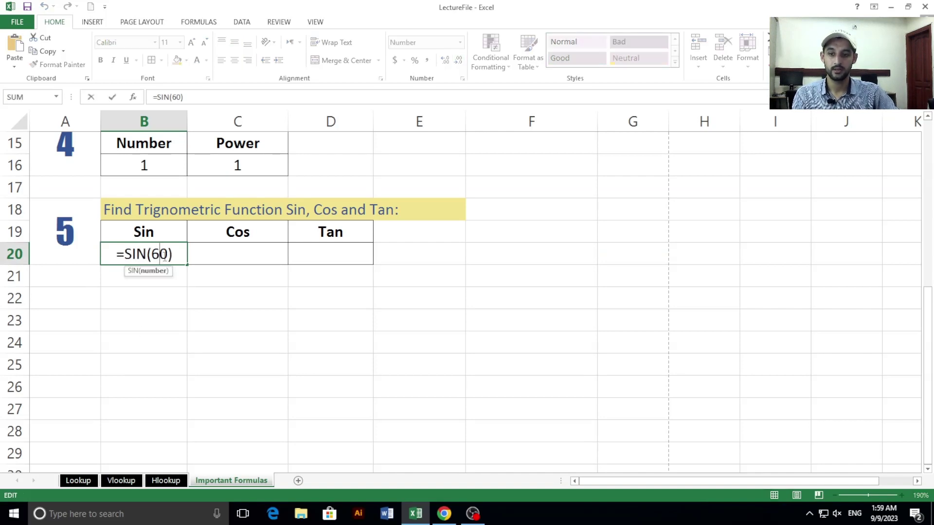
{"action": "key", "text": "BackSpace"}
{"action": "type", "text": "9"}
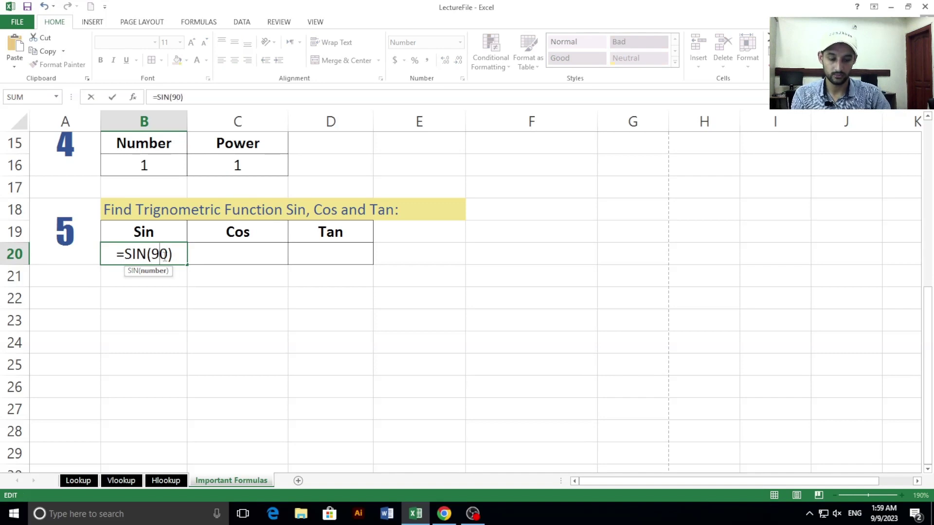
{"action": "key", "text": "Return"}
{"action": "left_click", "coordinate": [164, 256]}
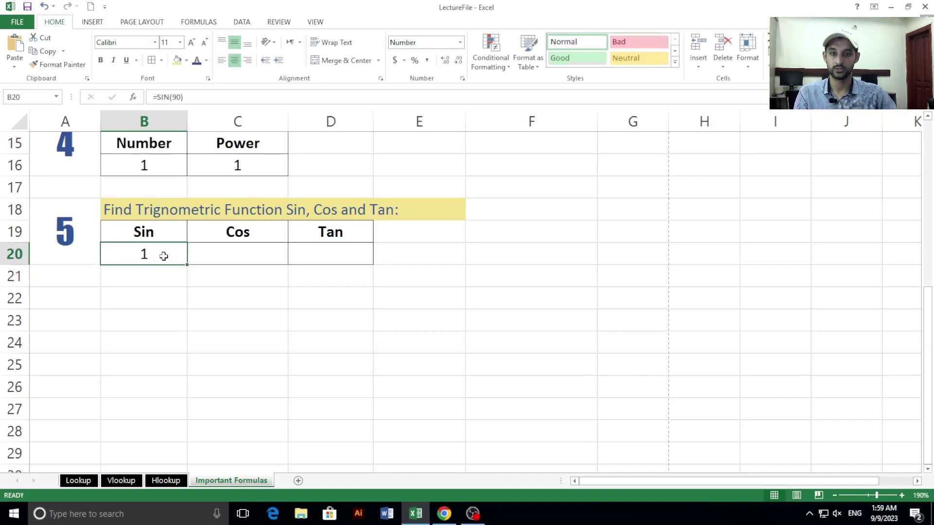
Step: Check the Sin result in B20 with five decimal places and restore its display to zero decimals
{"action": "left_click", "coordinate": [449, 62]}
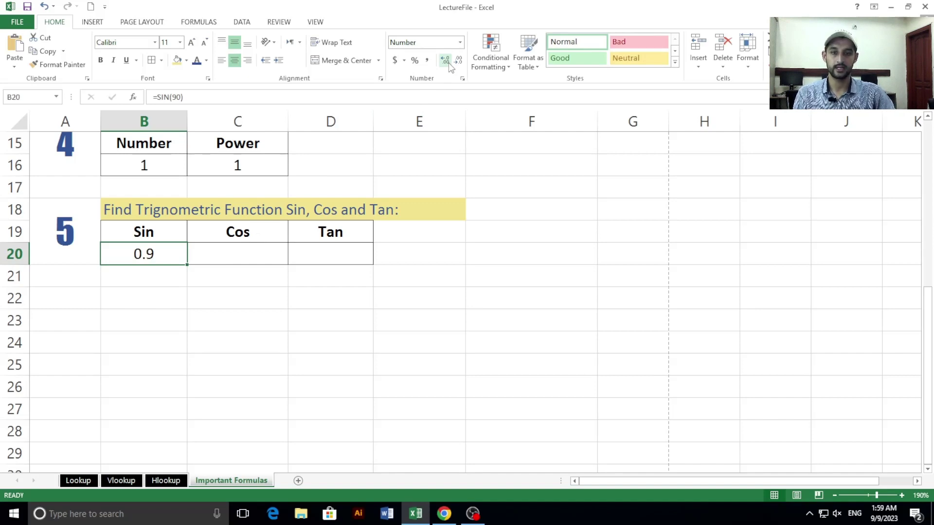
{"action": "left_click", "coordinate": [449, 63]}
{"action": "left_click", "coordinate": [449, 63]}
{"action": "left_click", "coordinate": [449, 63]}
{"action": "left_click", "coordinate": [449, 63]}
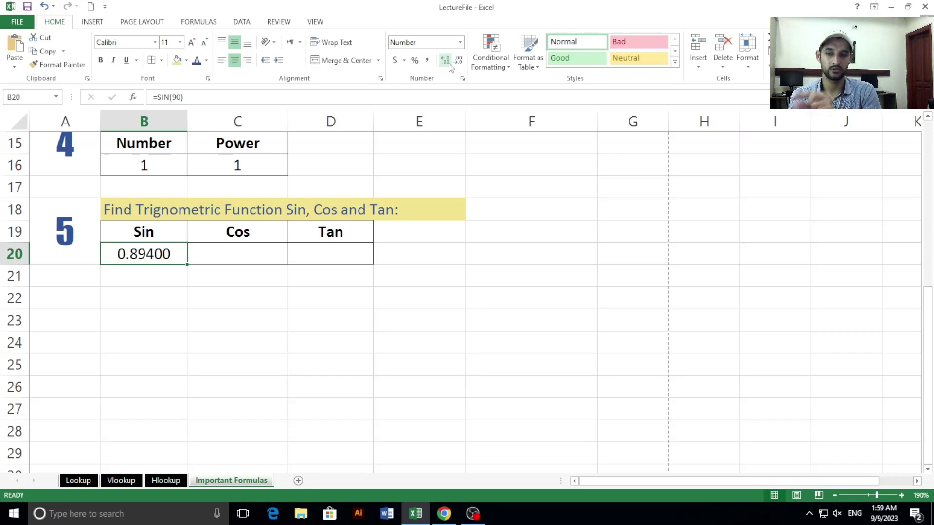
{"action": "left_click", "coordinate": [459, 61]}
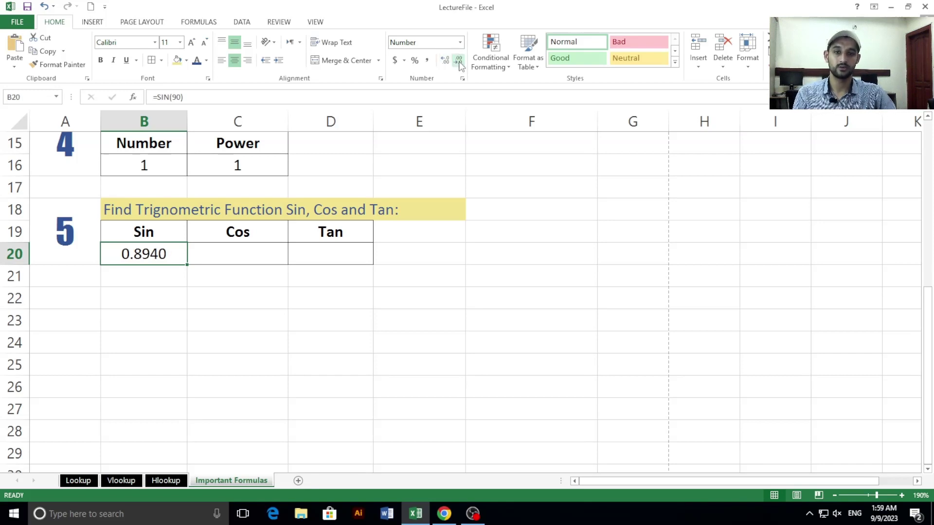
{"action": "left_click", "coordinate": [459, 61]}
{"action": "left_click", "coordinate": [459, 61]}
{"action": "left_click", "coordinate": [459, 61]}
{"action": "left_click", "coordinate": [458, 61]}
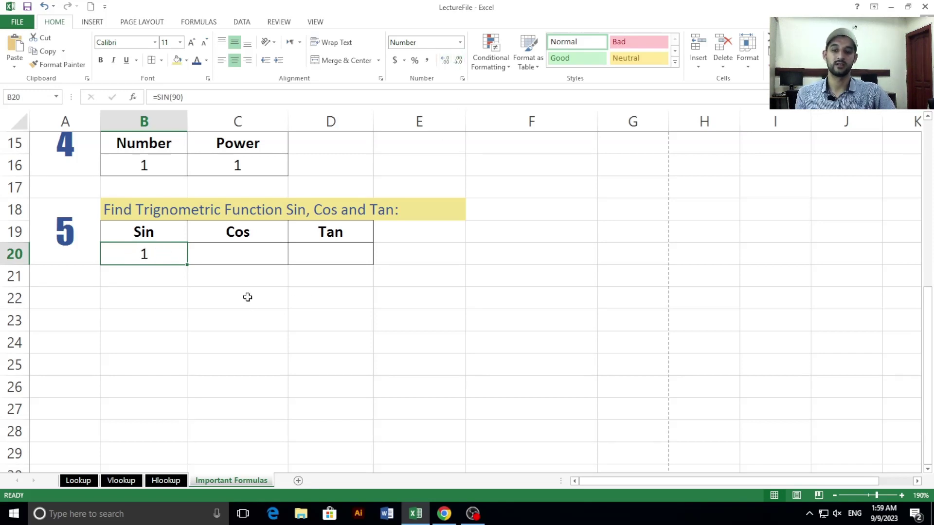
Step: Enter the formula =COS(90) in C20 under Cos
{"action": "left_click", "coordinate": [247, 253]}
{"action": "type", "text": "=cos"}
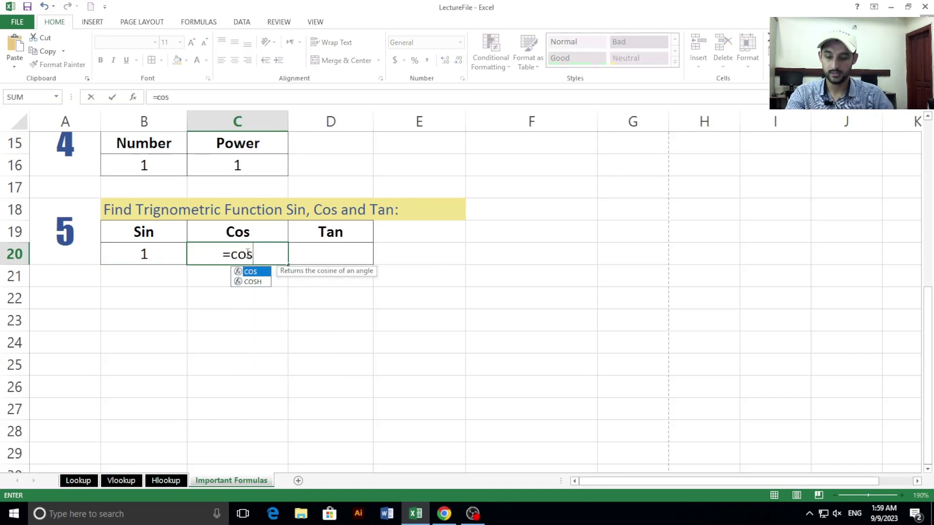
{"action": "key", "text": "Tab"}
{"action": "type", "text": "90"}
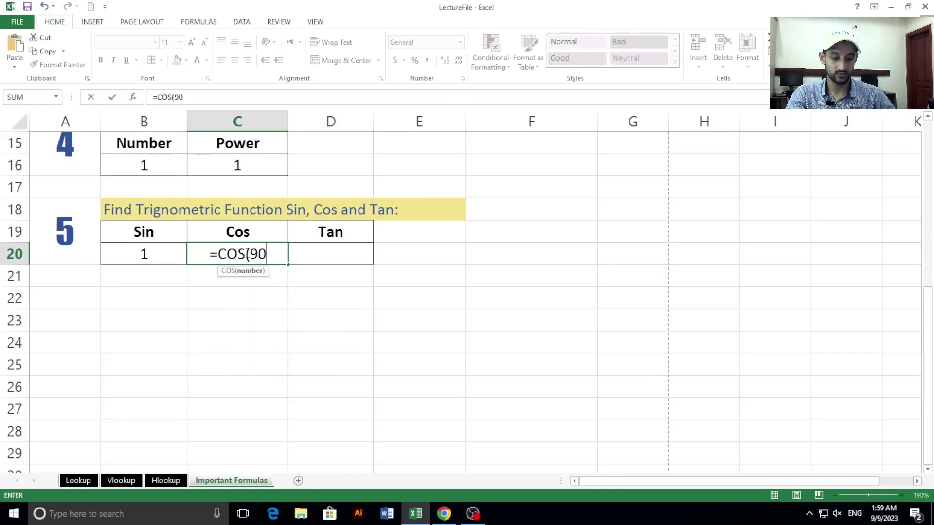
{"action": "key", "text": "Return"}
{"action": "left_click", "coordinate": [247, 253]}
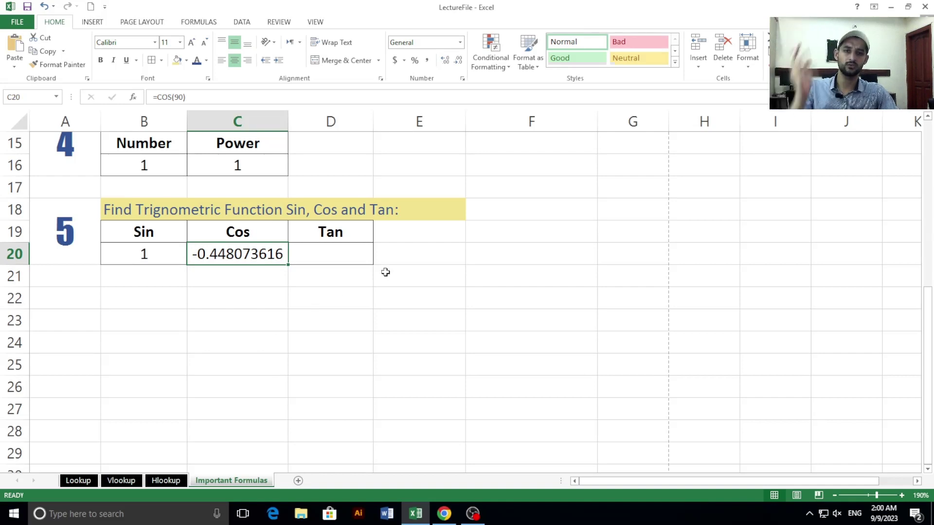
Step: Reduce the displayed decimals of the Cos result in C20 to zero
{"action": "left_click", "coordinate": [463, 62]}
{"action": "double_click", "coordinate": [462, 62]}
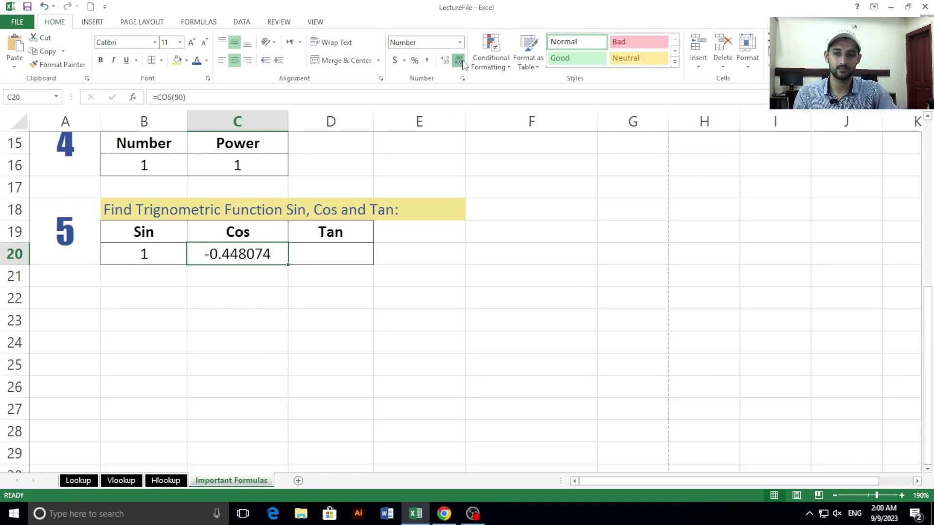
{"action": "triple_click", "coordinate": [462, 62]}
{"action": "triple_click", "coordinate": [462, 62]}
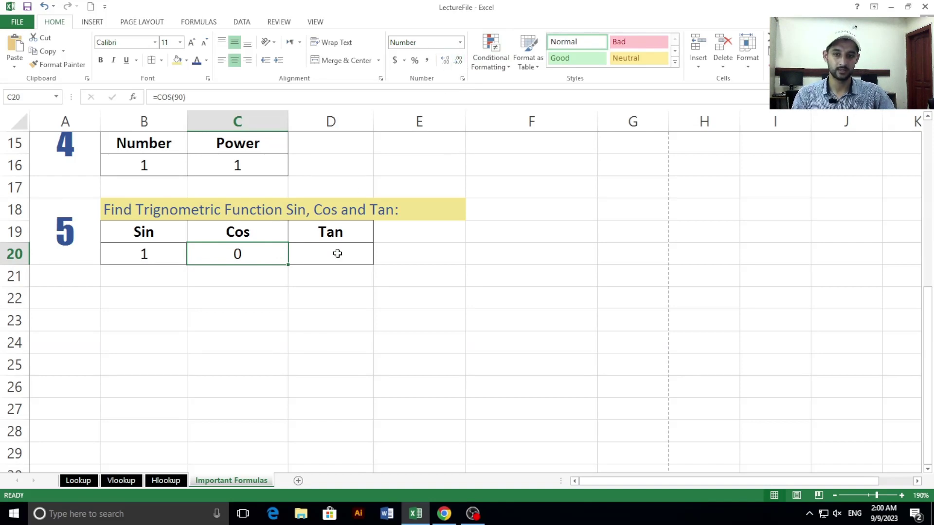
Step: Enter the formula =TAN(45) in D20 under Tan
{"action": "left_click", "coordinate": [338, 253]}
{"action": "type", "text": "=ta"}
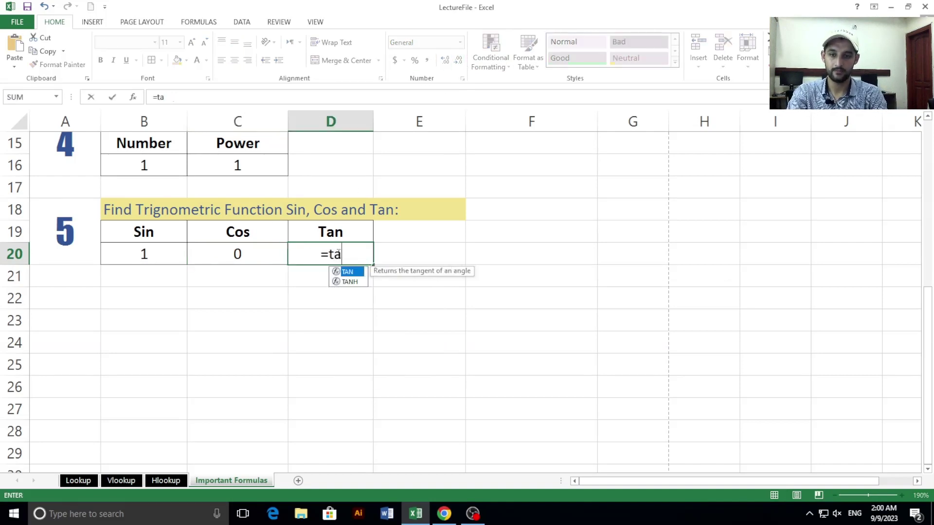
{"action": "type", "text": "n"}
{"action": "key", "text": "Tab"}
{"action": "type", "text": "45"}
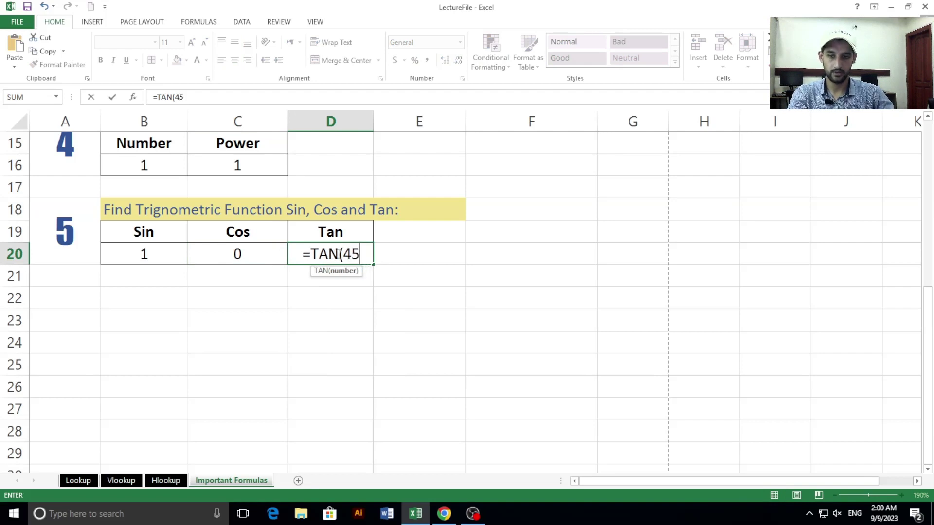
{"action": "key", "text": "Return"}
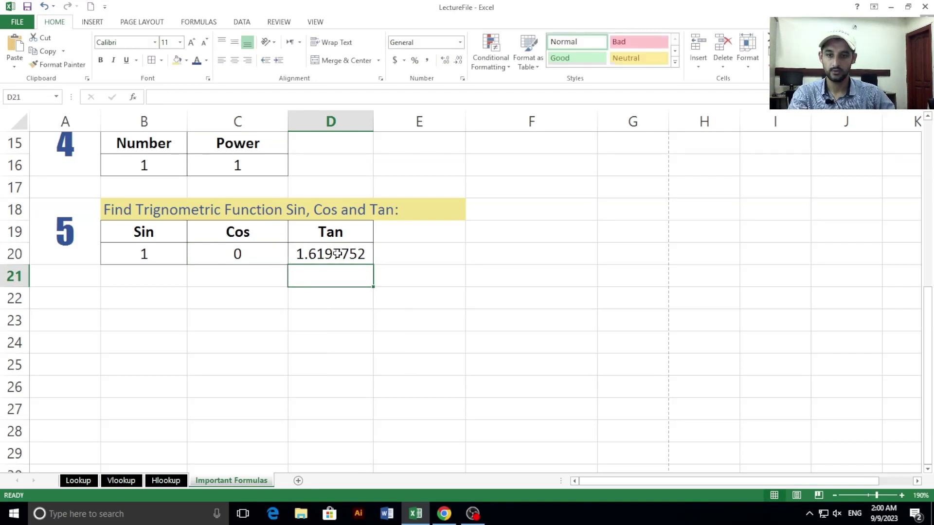
{"action": "left_click", "coordinate": [337, 253]}
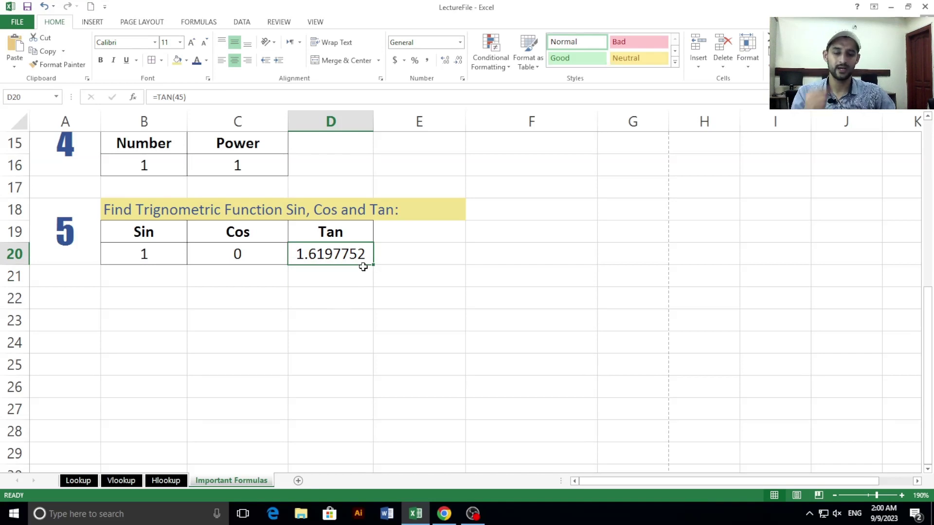
Step: Reduce the displayed decimals of the Tan result in D20 to zero
{"action": "left_click", "coordinate": [458, 60]}
{"action": "left_click", "coordinate": [459, 61]}
{"action": "left_click", "coordinate": [458, 61]}
{"action": "left_click", "coordinate": [458, 61]}
{"action": "left_click", "coordinate": [458, 61]}
{"action": "left_click", "coordinate": [459, 61]}
{"action": "left_click", "coordinate": [458, 60]}
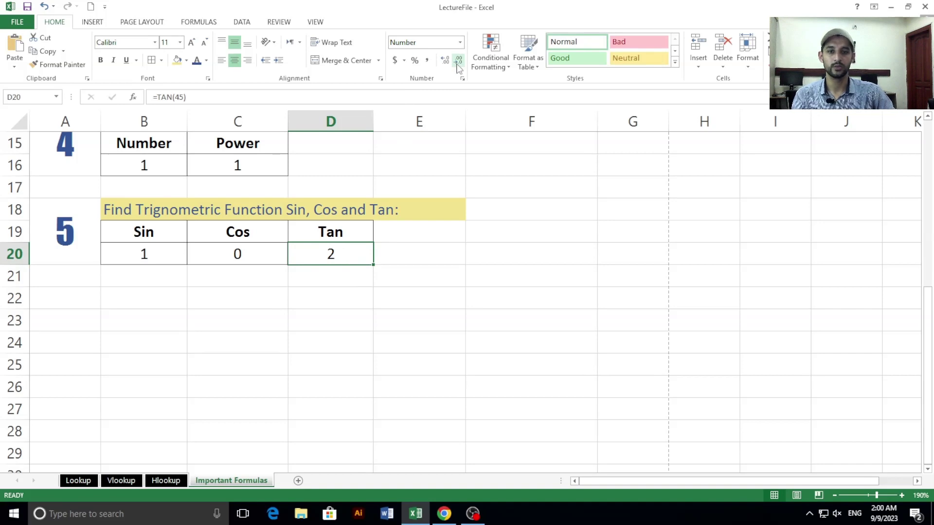
Step: Increase the displayed decimals of the Tan result in D20 to five
{"action": "left_click", "coordinate": [445, 60]}
{"action": "left_click", "coordinate": [445, 61]}
{"action": "left_click", "coordinate": [445, 60]}
{"action": "left_click", "coordinate": [445, 61]}
{"action": "left_click", "coordinate": [444, 60]}
{"action": "left_click", "coordinate": [398, 327]}
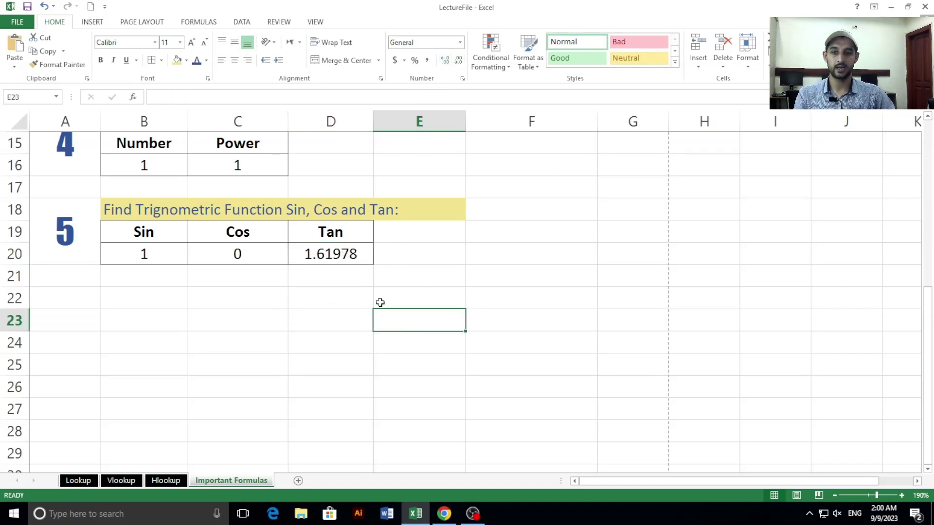
Step: Review the completed exercises on the Important Formulas sheet, highlighting each block from the trigonometric functions back up to the discount
{"action": "scroll", "coordinate": [380, 302], "scroll_direction": "up", "scroll_amount": 1}
{"action": "left_click_drag", "start_coordinate": [125, 280], "coordinate": [340, 339]}
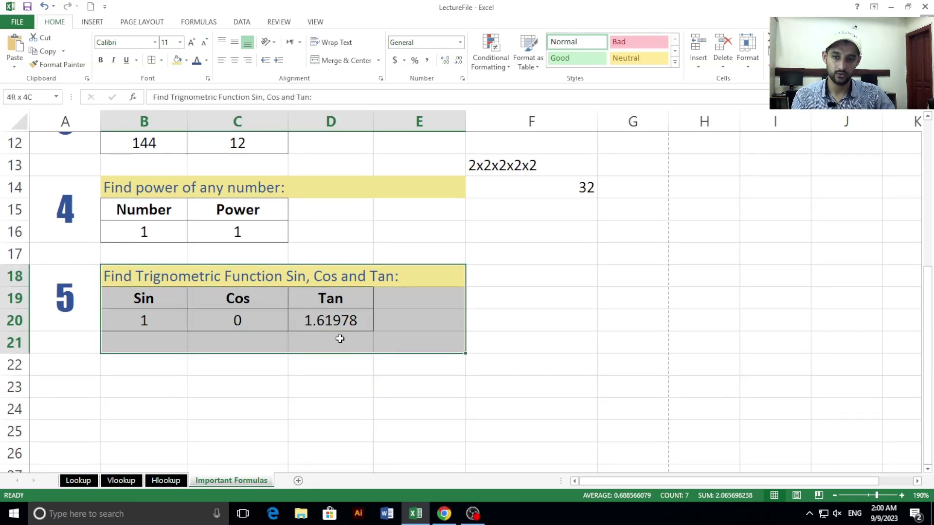
{"action": "left_click_drag", "start_coordinate": [165, 195], "coordinate": [236, 246]}
{"action": "scroll", "coordinate": [184, 300], "scroll_direction": "up", "scroll_amount": 4}
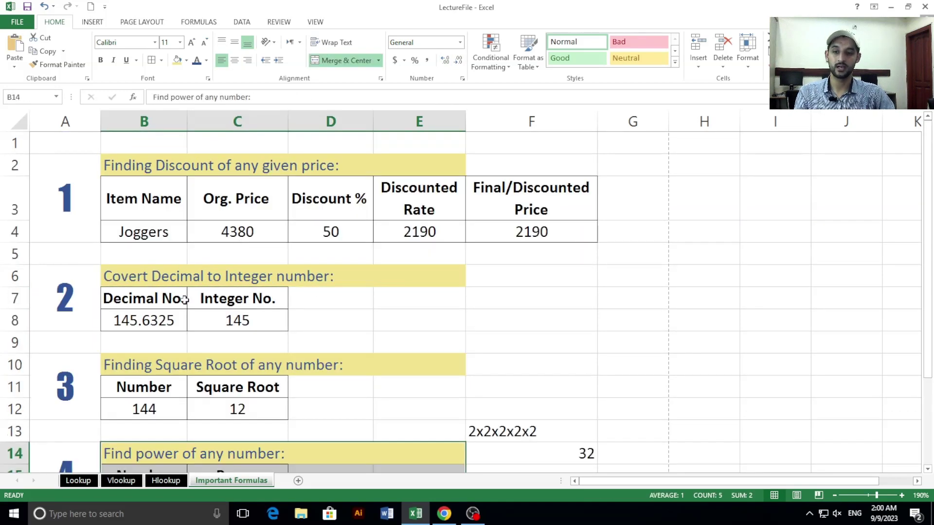
{"action": "left_click_drag", "start_coordinate": [123, 362], "coordinate": [213, 387]}
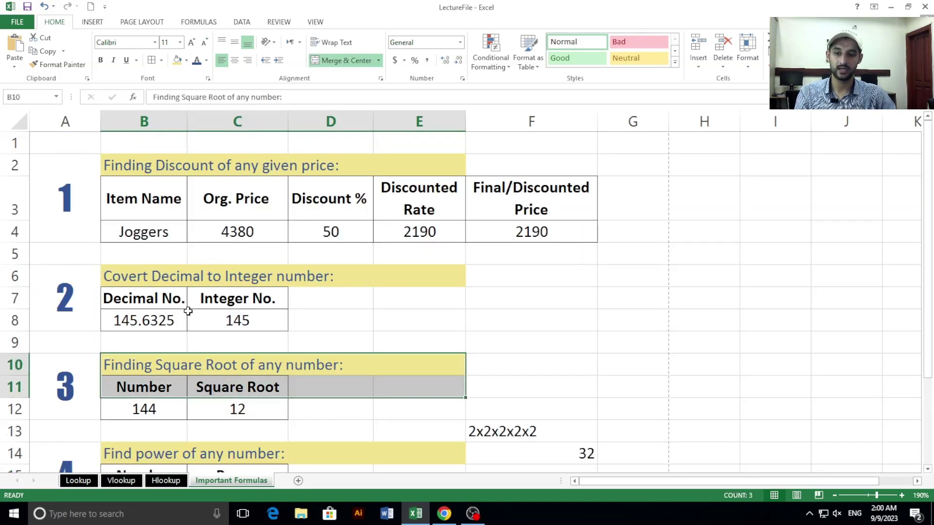
{"action": "left_click_drag", "start_coordinate": [141, 261], "coordinate": [190, 273]}
{"action": "left_click_drag", "start_coordinate": [128, 171], "coordinate": [231, 217]}
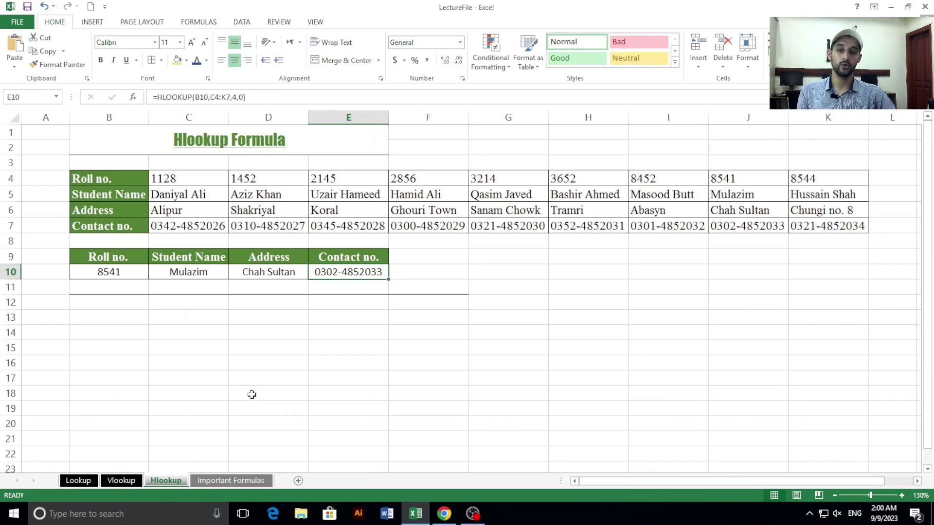
Step: Review the Vlookup sheet and the Lookup sheet, and show the Windows desktop
{"action": "left_click", "coordinate": [122, 480]}
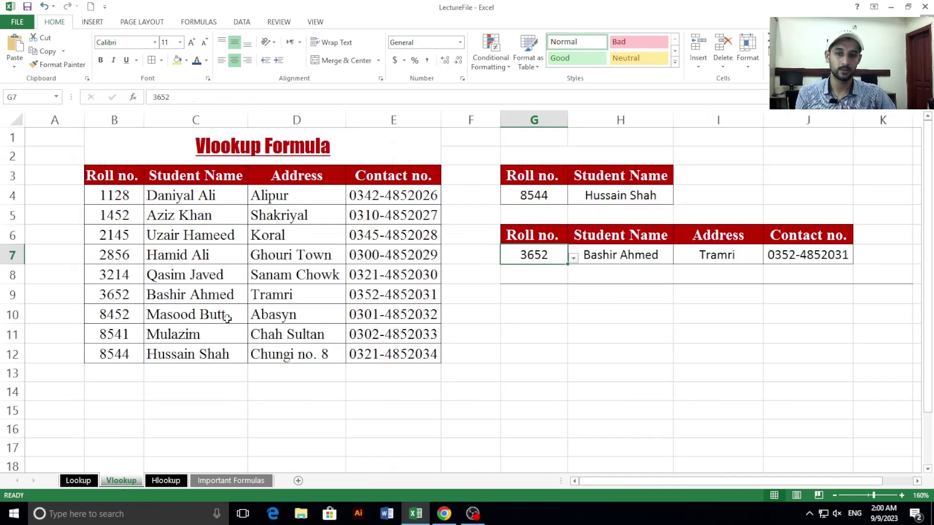
{"action": "left_click", "coordinate": [79, 481]}
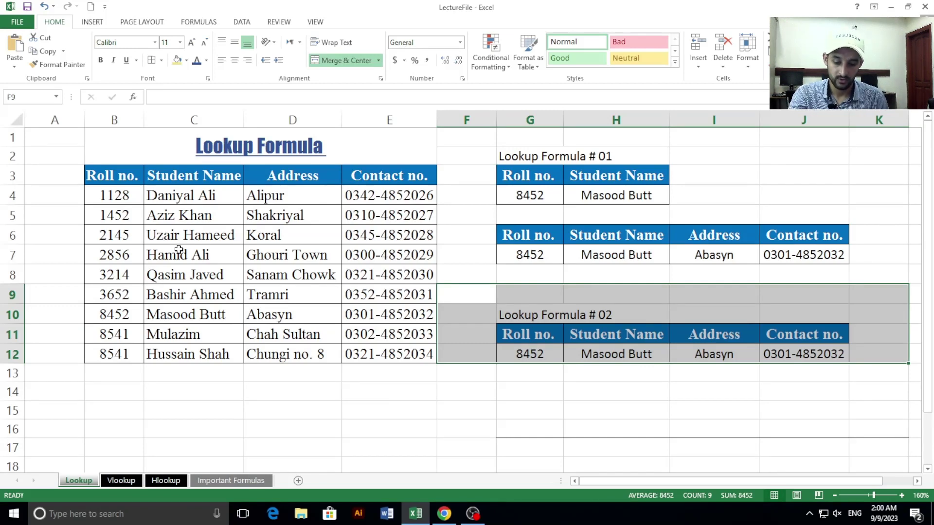
{"action": "key", "text": "super+d"}
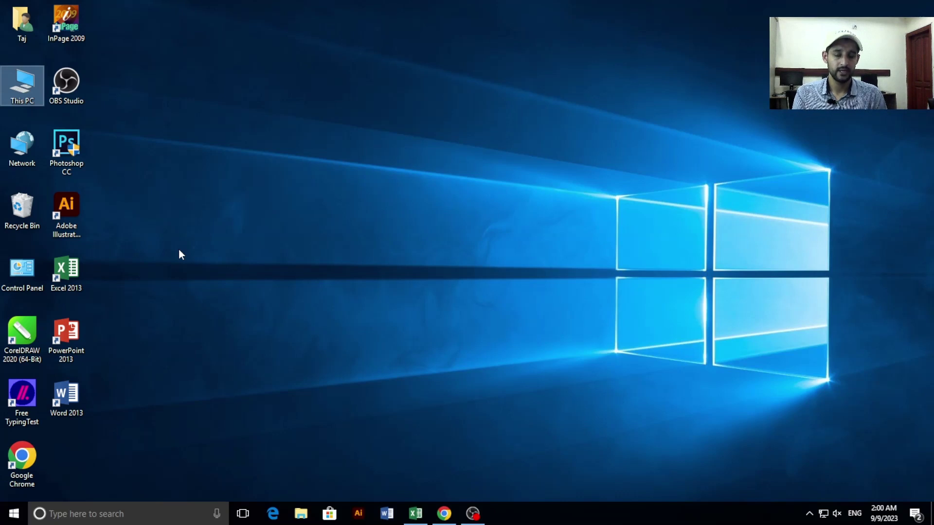